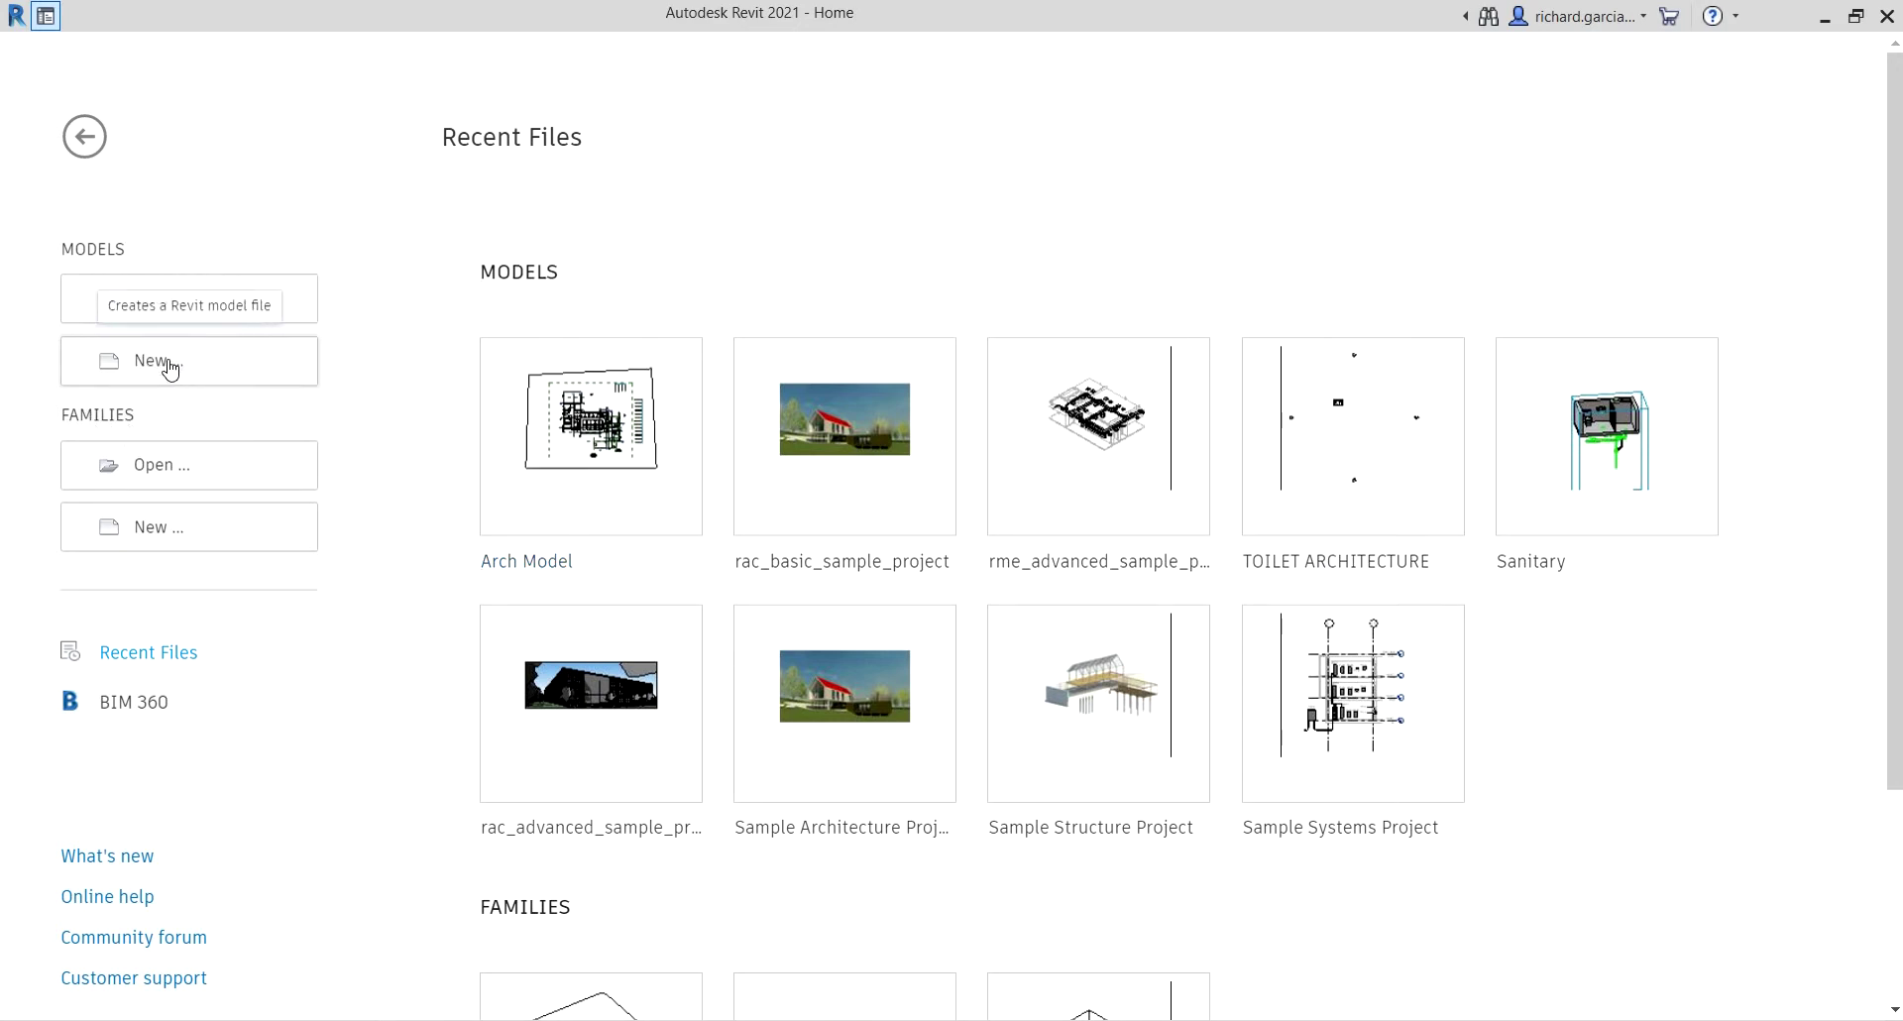
Create a new project from the Plumbing Template.
{"action": "left_click", "coordinate": [169, 363]}
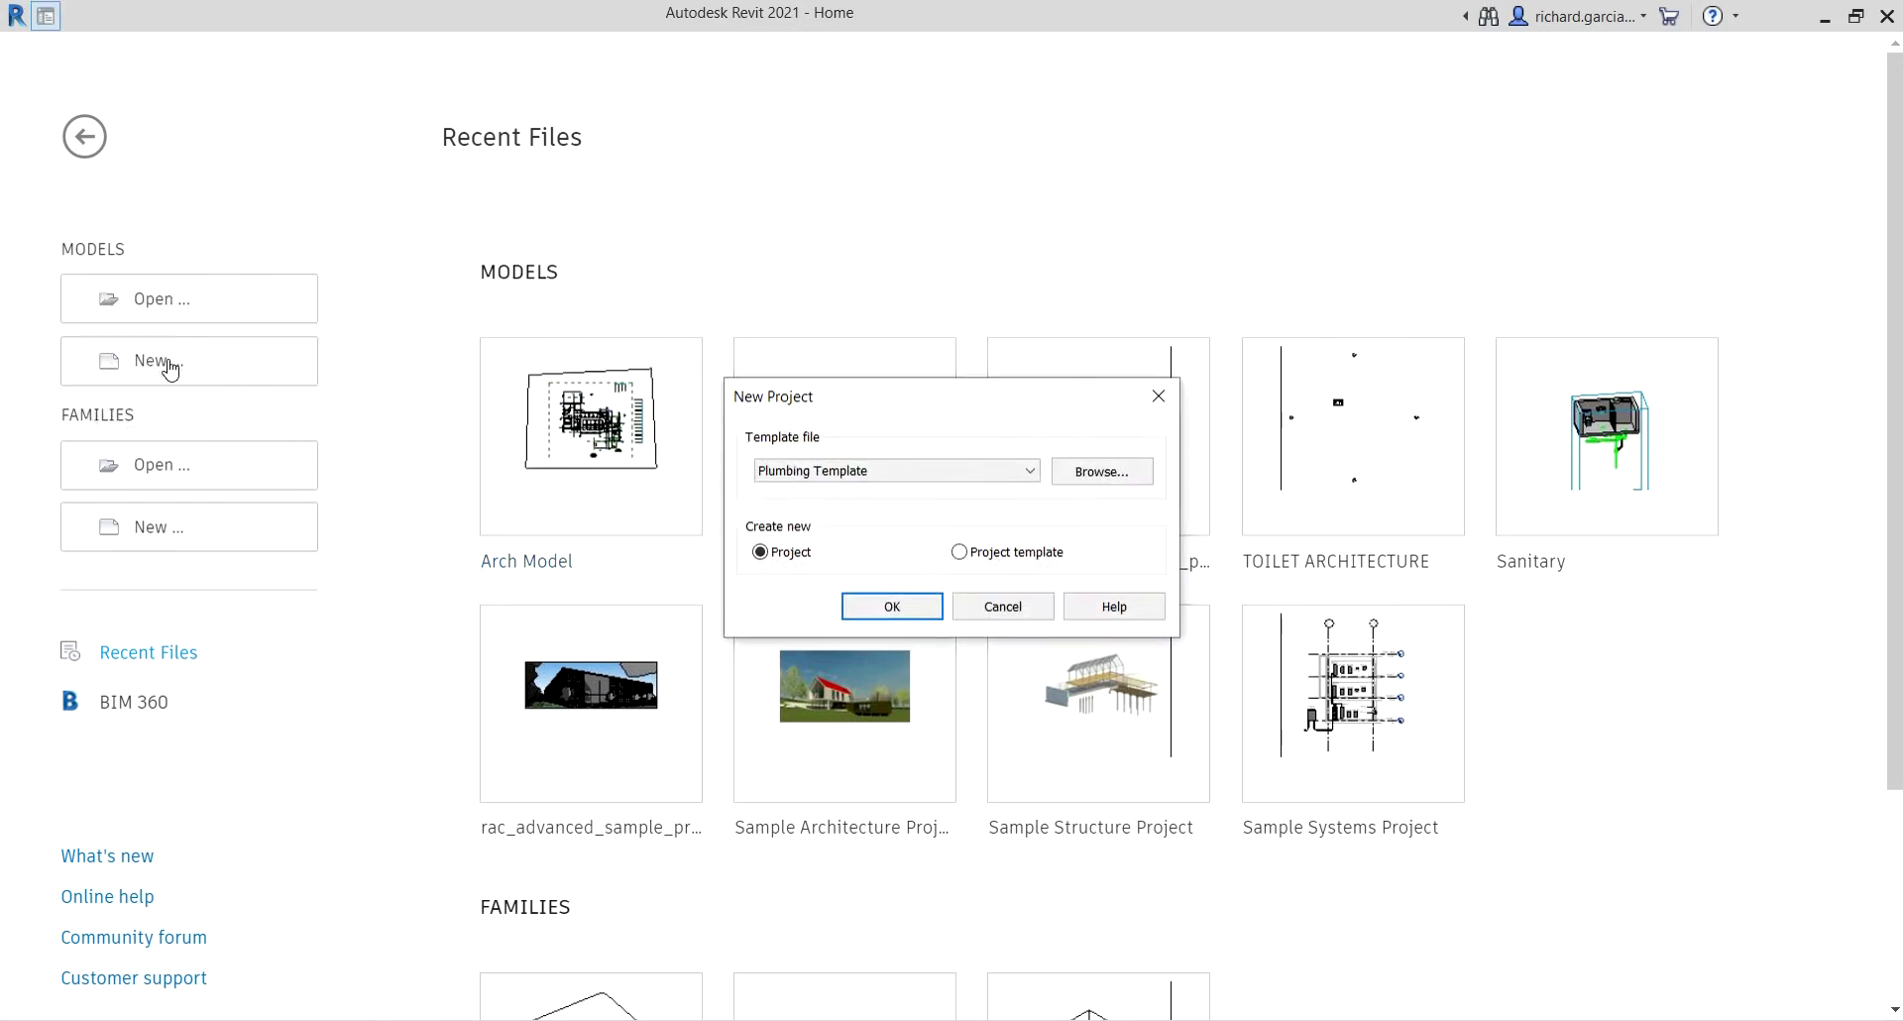
{"action": "left_click", "coordinate": [857, 474]}
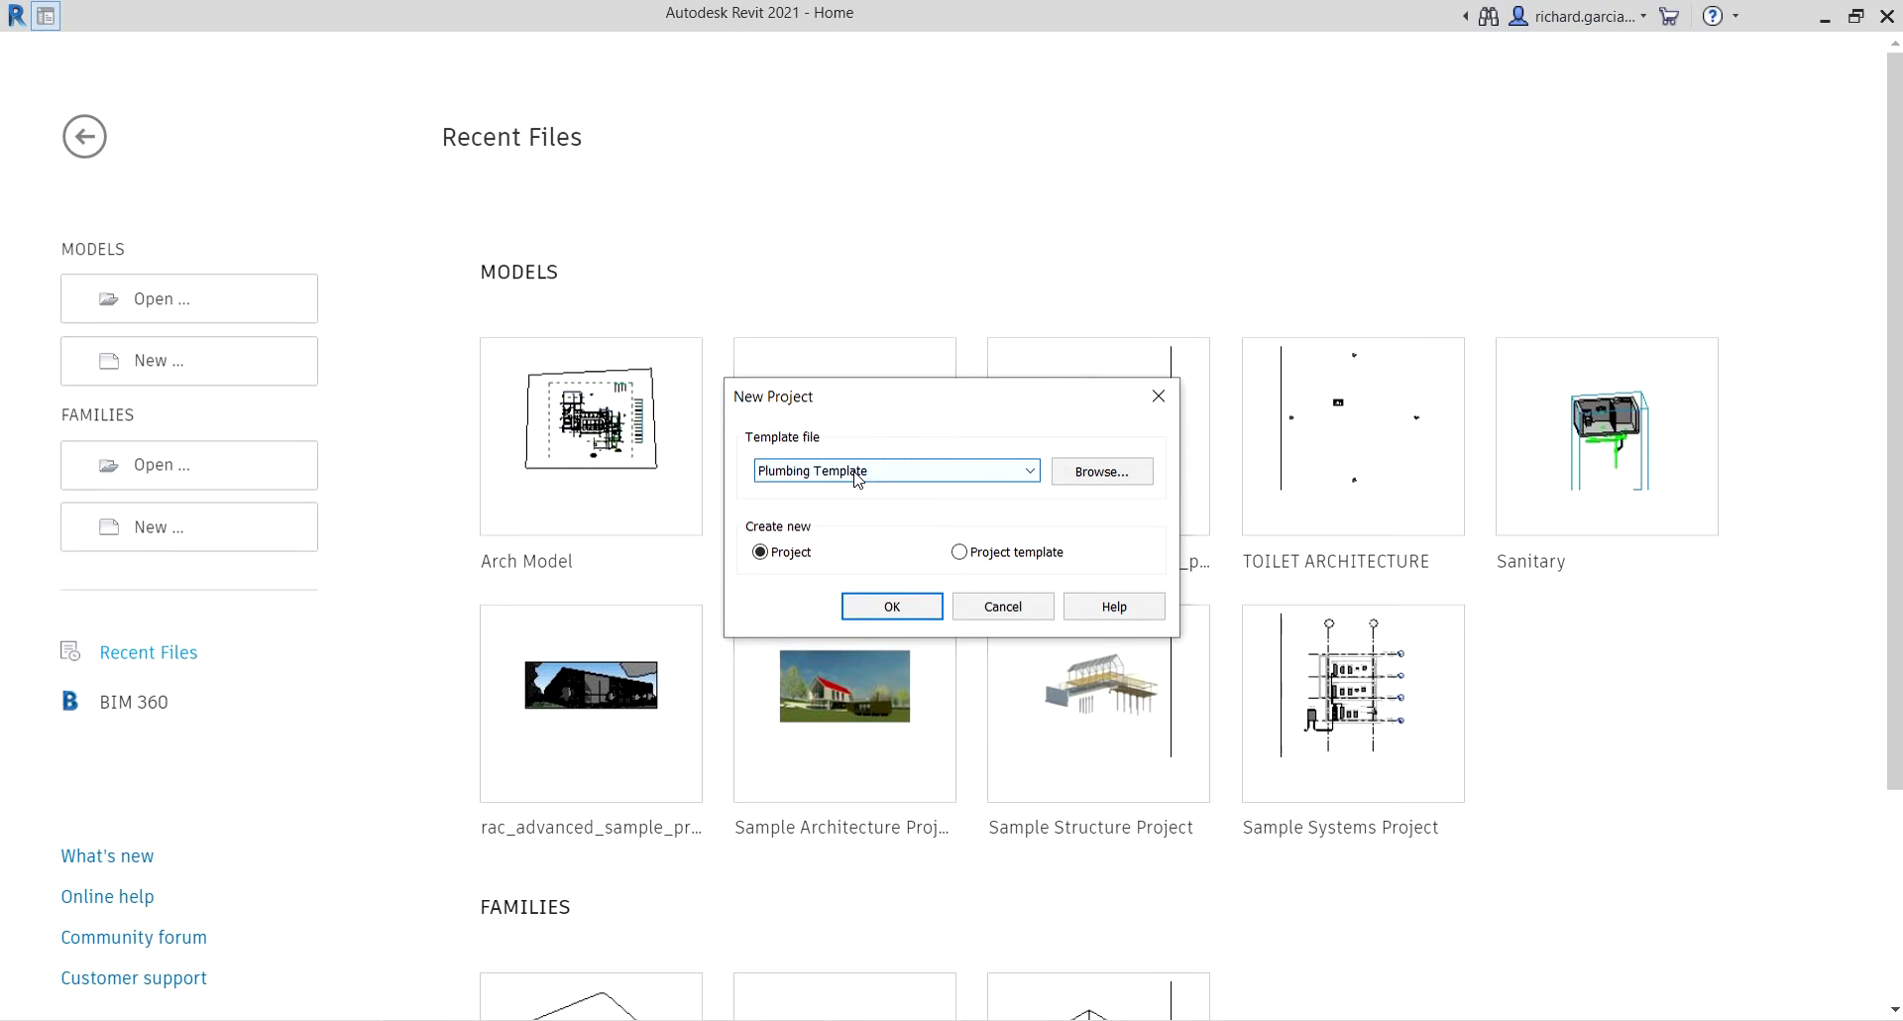
{"action": "left_click", "coordinate": [890, 609]}
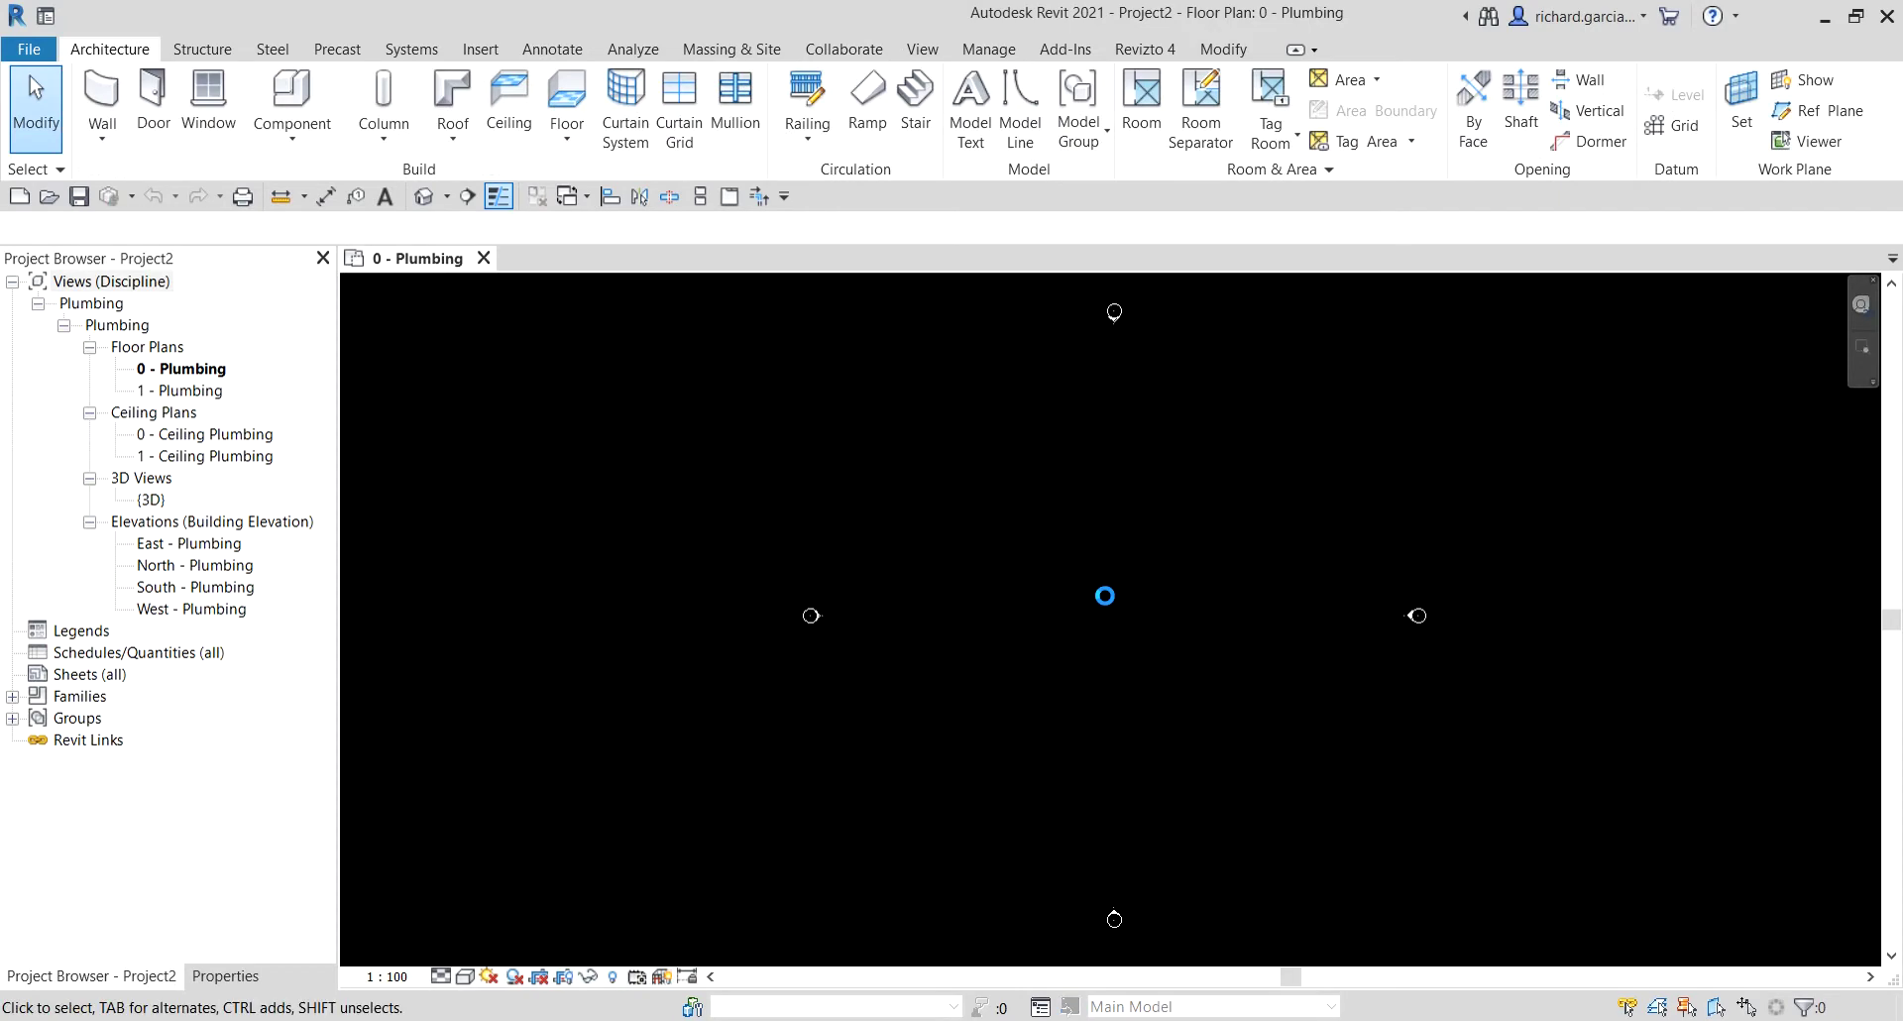
Link the Revit file Arch Model from the Exercise File folder, positioned Auto - Internal Origin to Internal Origin.
{"action": "left_click", "coordinate": [480, 52]}
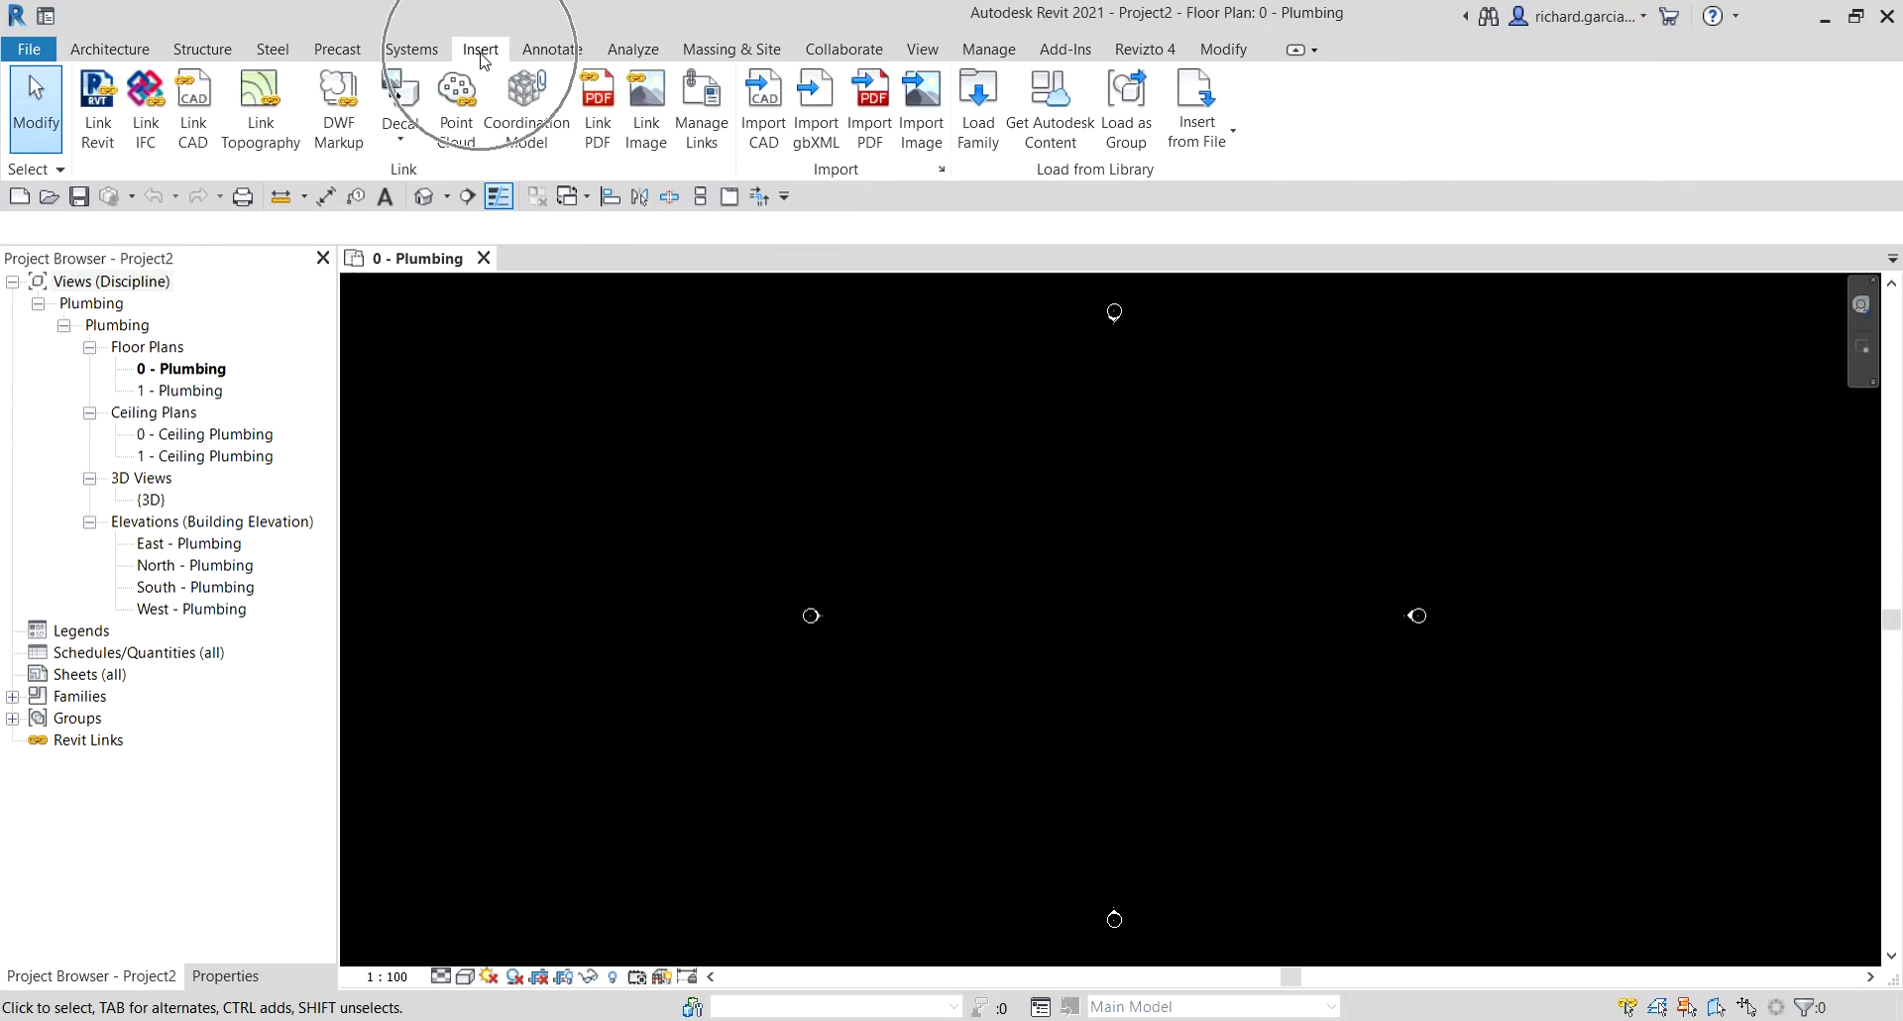
{"action": "left_click", "coordinate": [98, 117]}
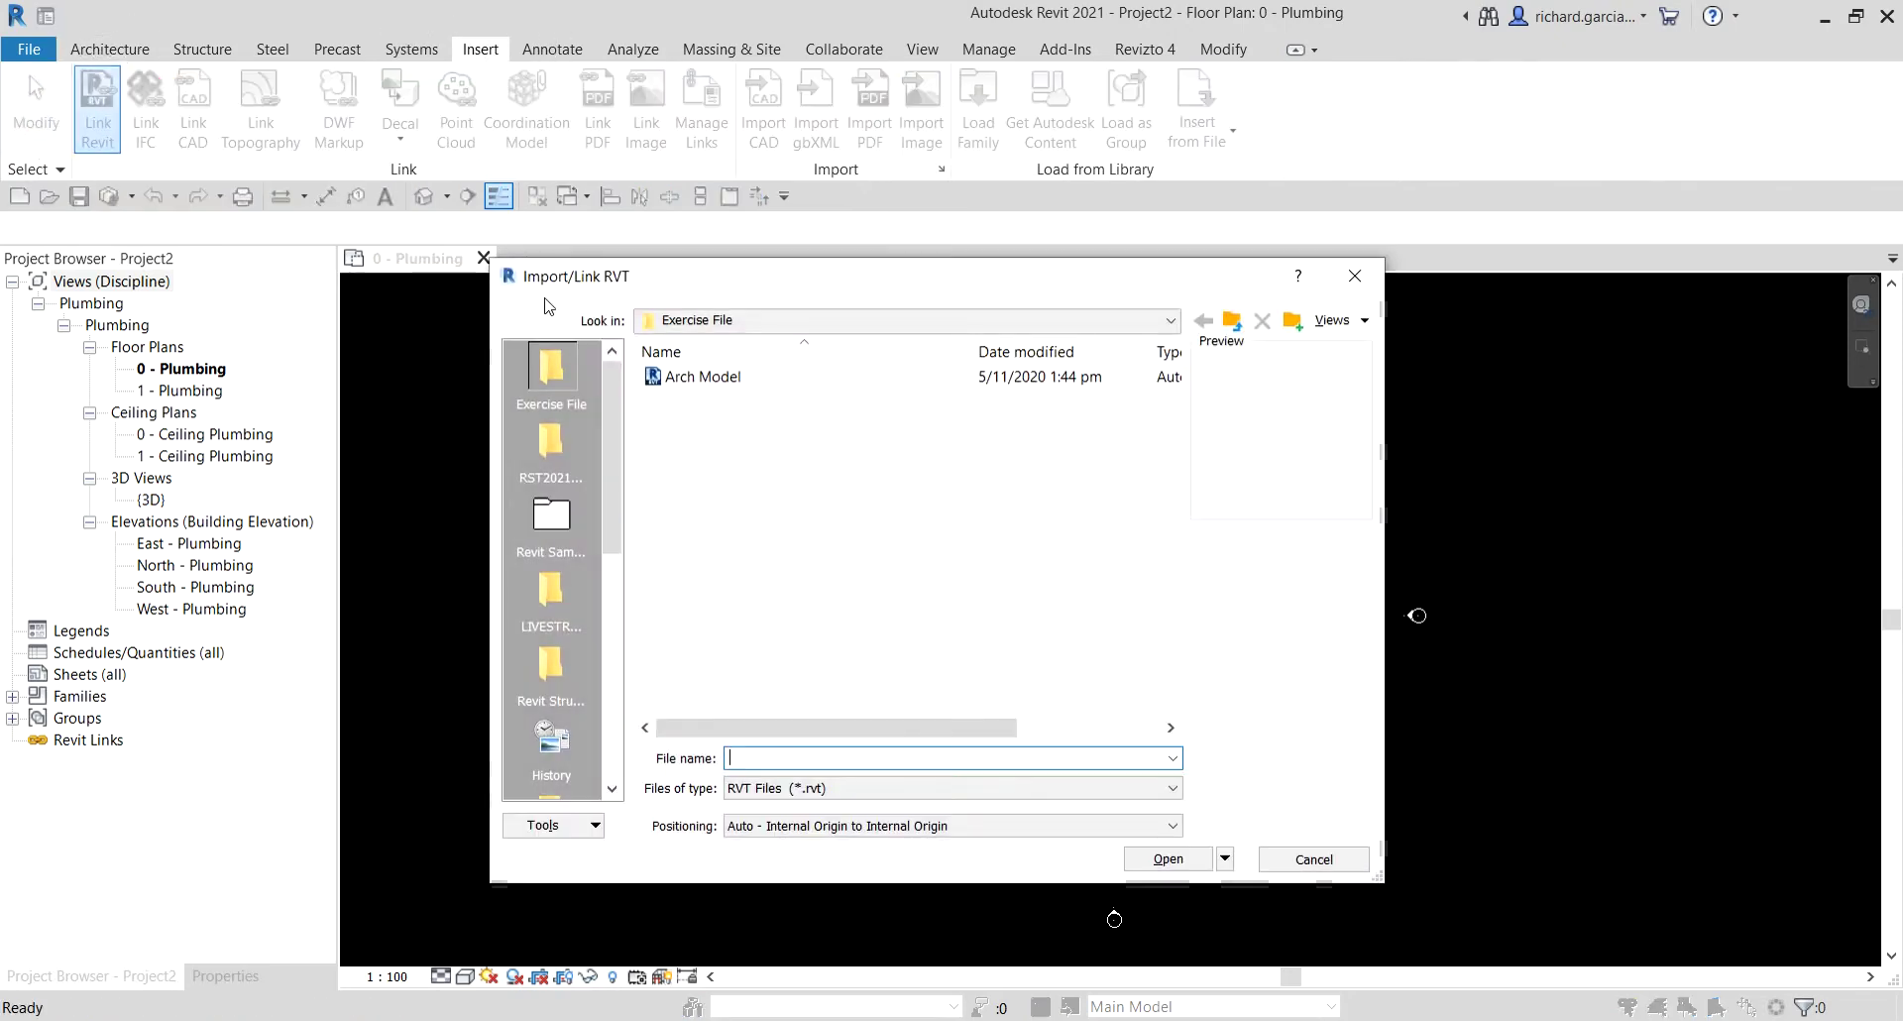
{"action": "left_click", "coordinate": [653, 381]}
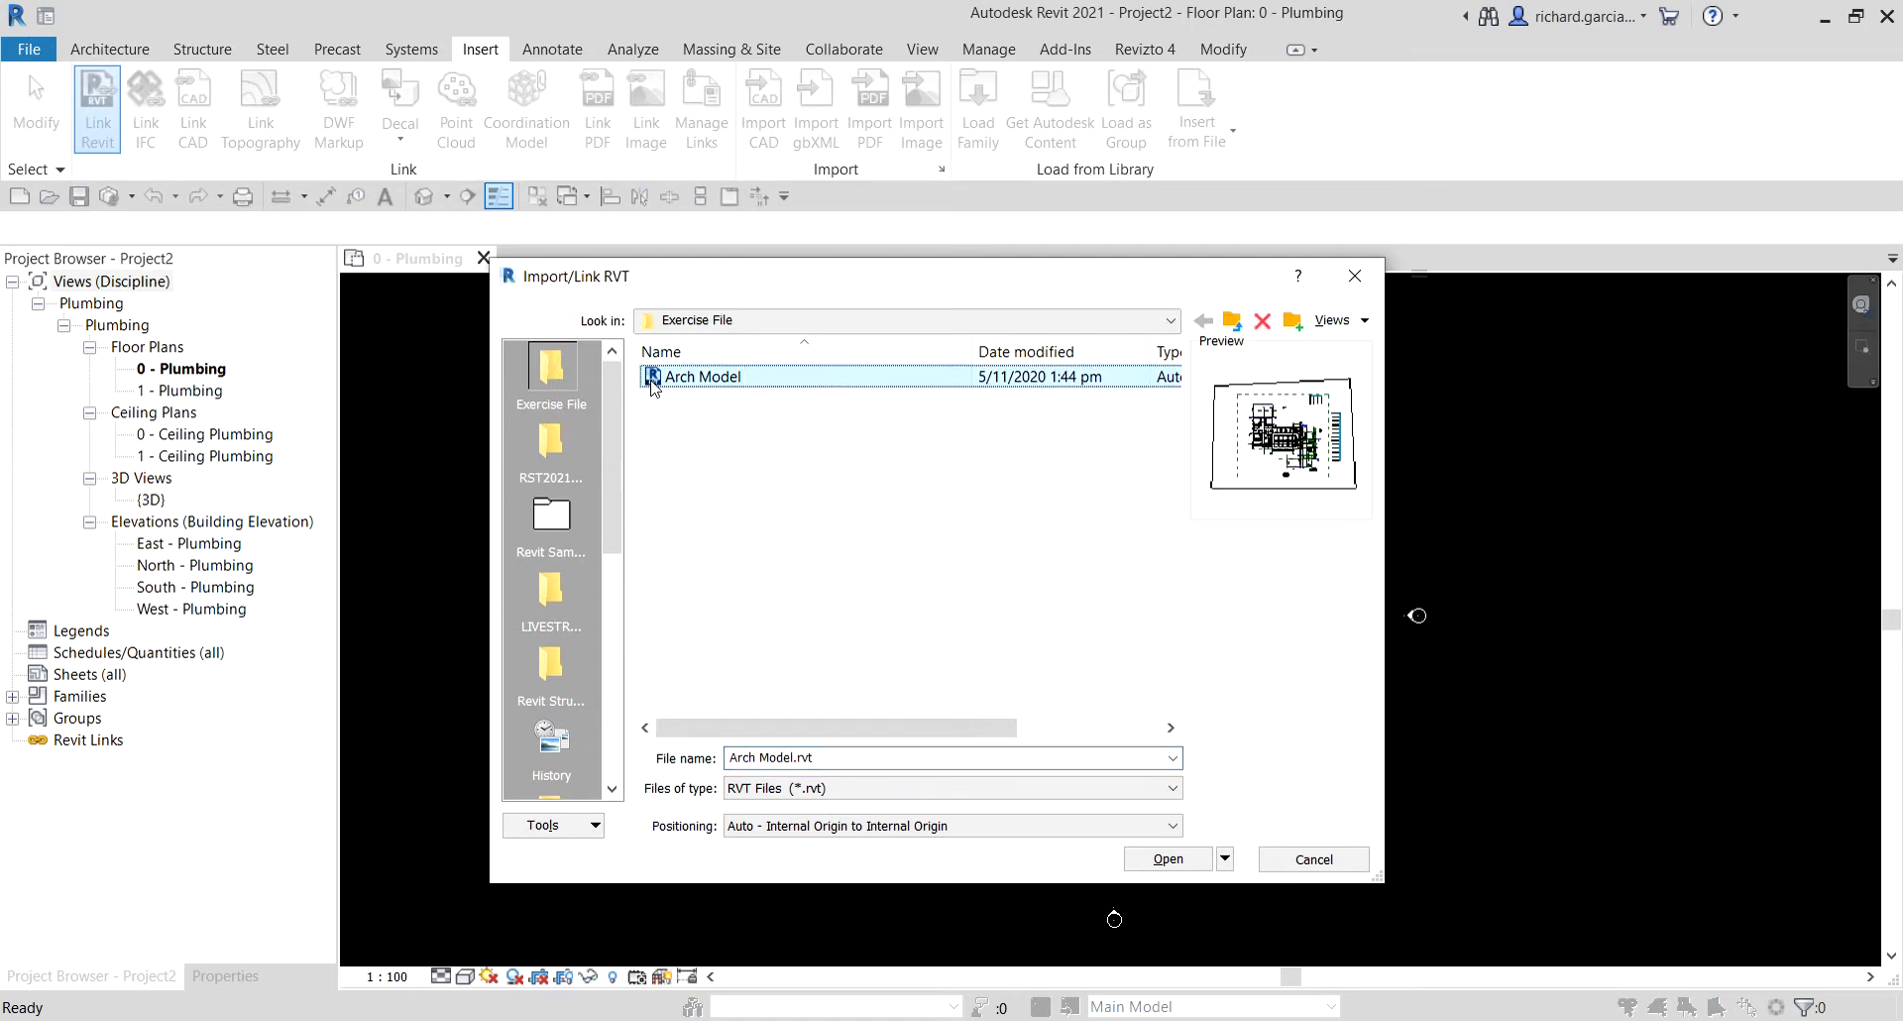
{"action": "left_click", "coordinate": [653, 381]}
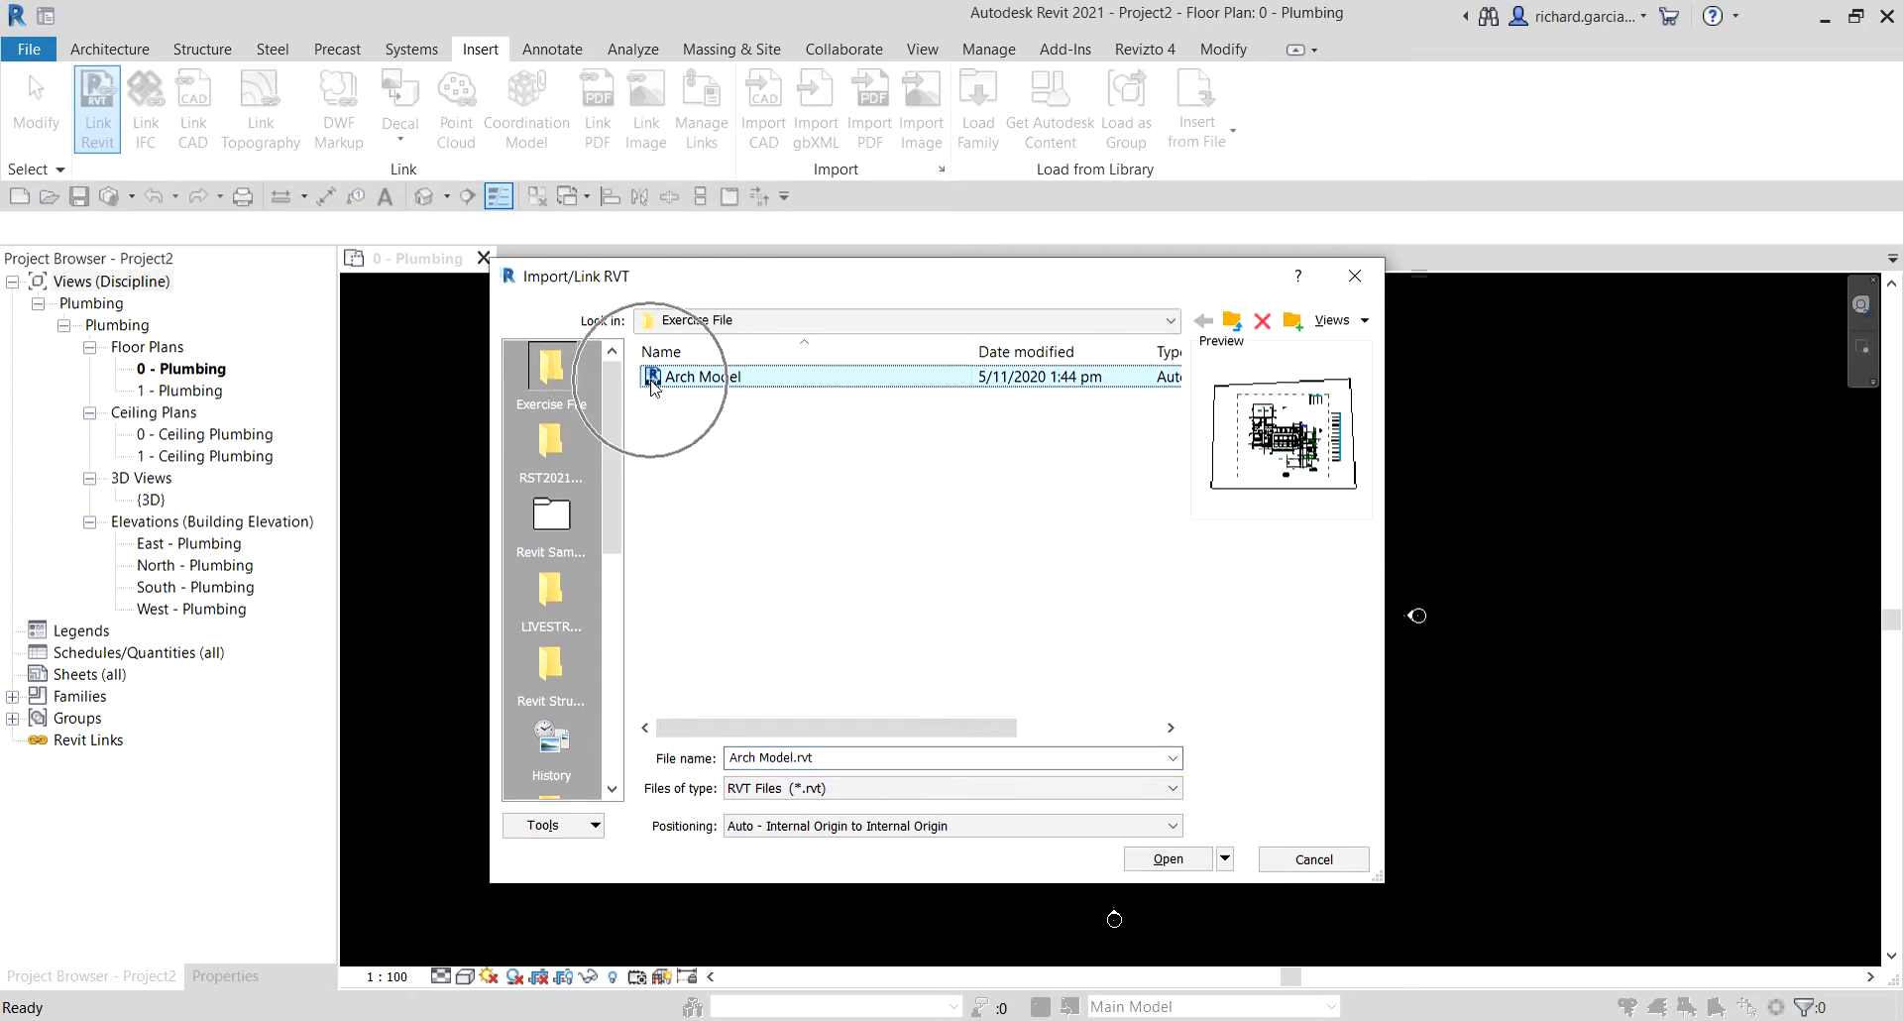
{"action": "left_click", "coordinate": [864, 829]}
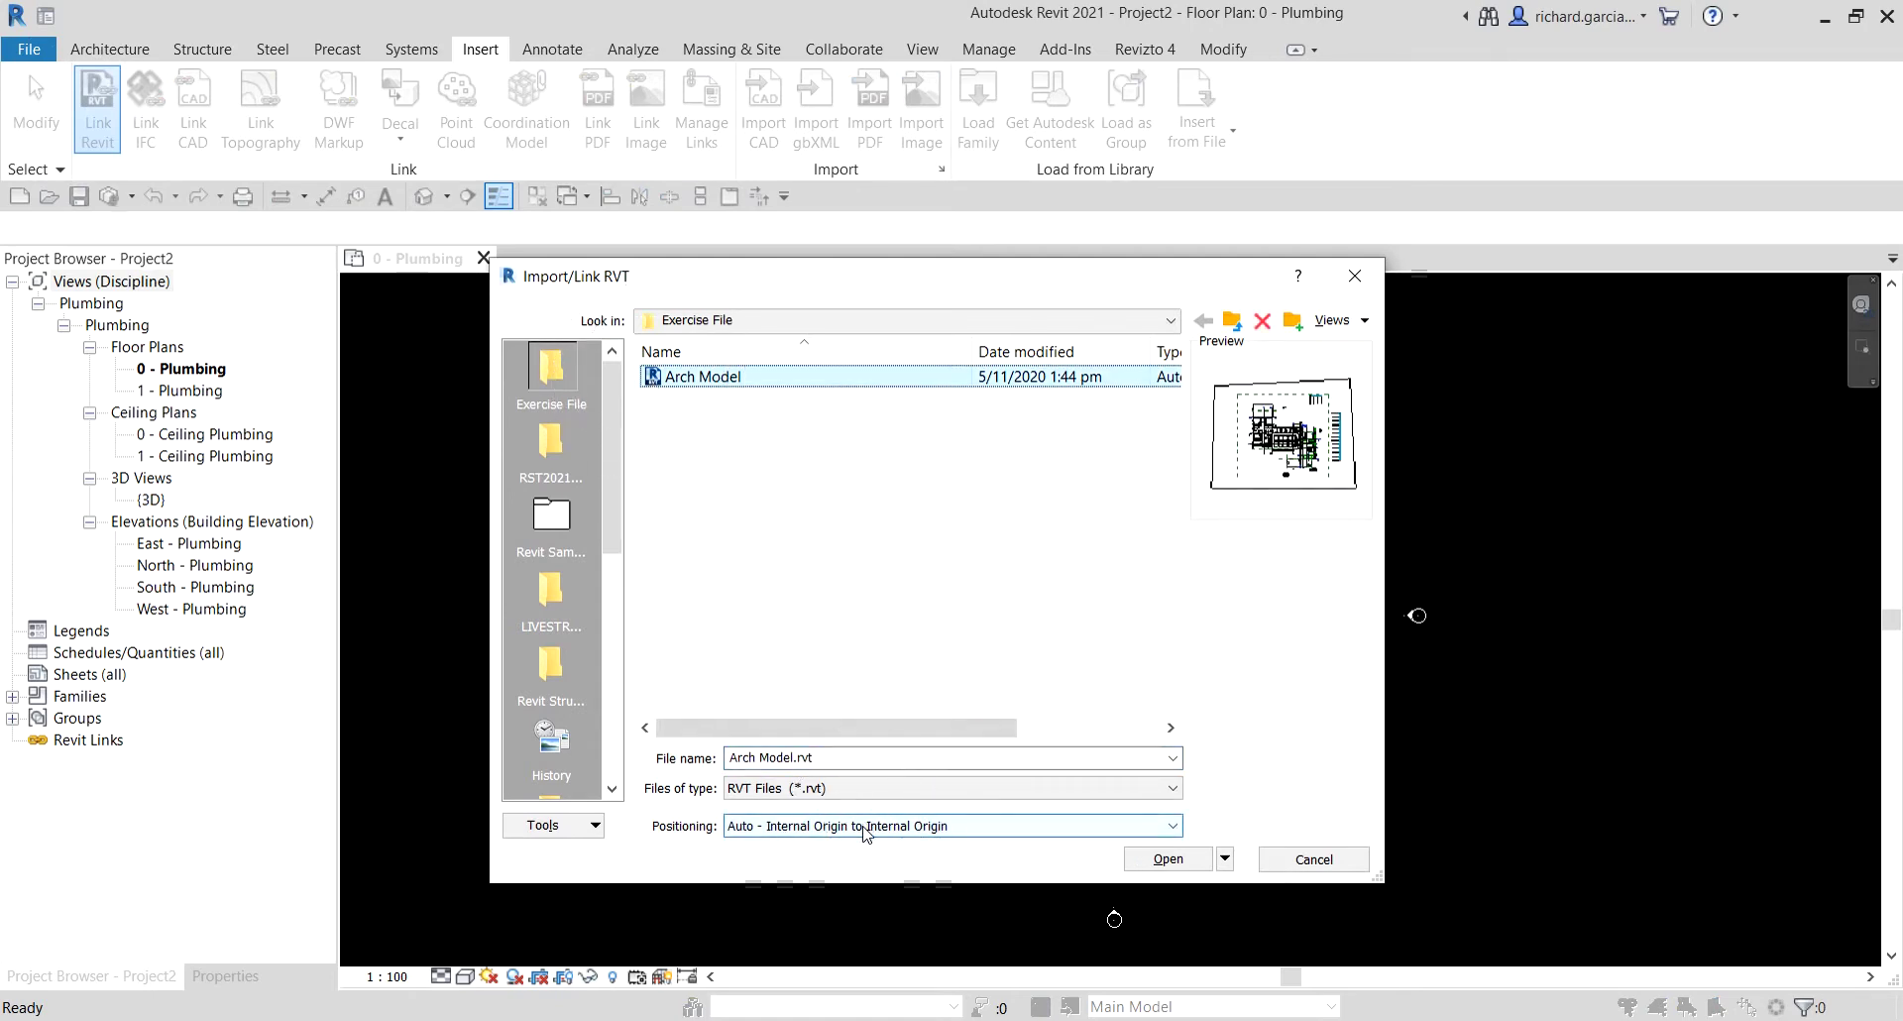
{"action": "left_click", "coordinate": [864, 830]}
{"action": "left_click", "coordinate": [1170, 861]}
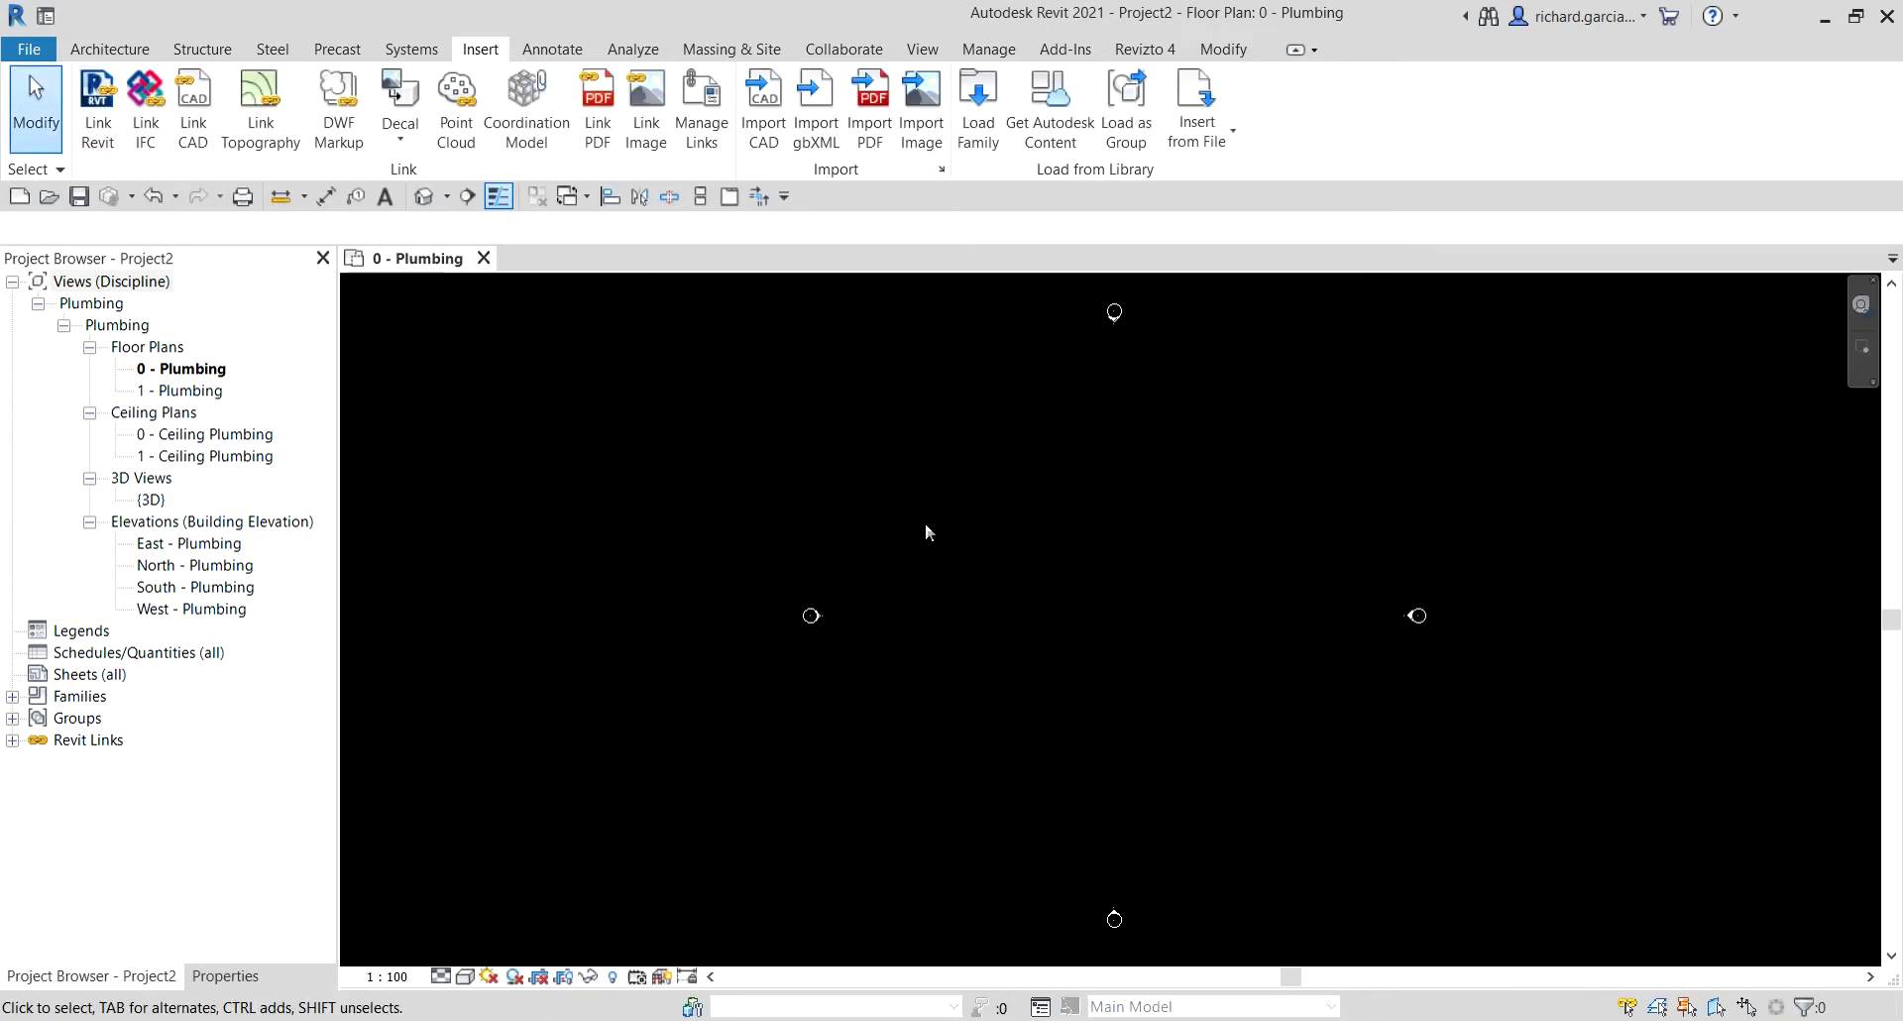
Open the South - Plumbing elevation view to show the linked building and the project levels.
{"action": "scroll", "coordinate": [1114, 574], "scroll_direction": "down", "scroll_amount": 3}
{"action": "middle_click_drag", "start_coordinate": [1162, 537], "coordinate": [1090, 580]}
{"action": "left_click", "coordinate": [198, 586]}
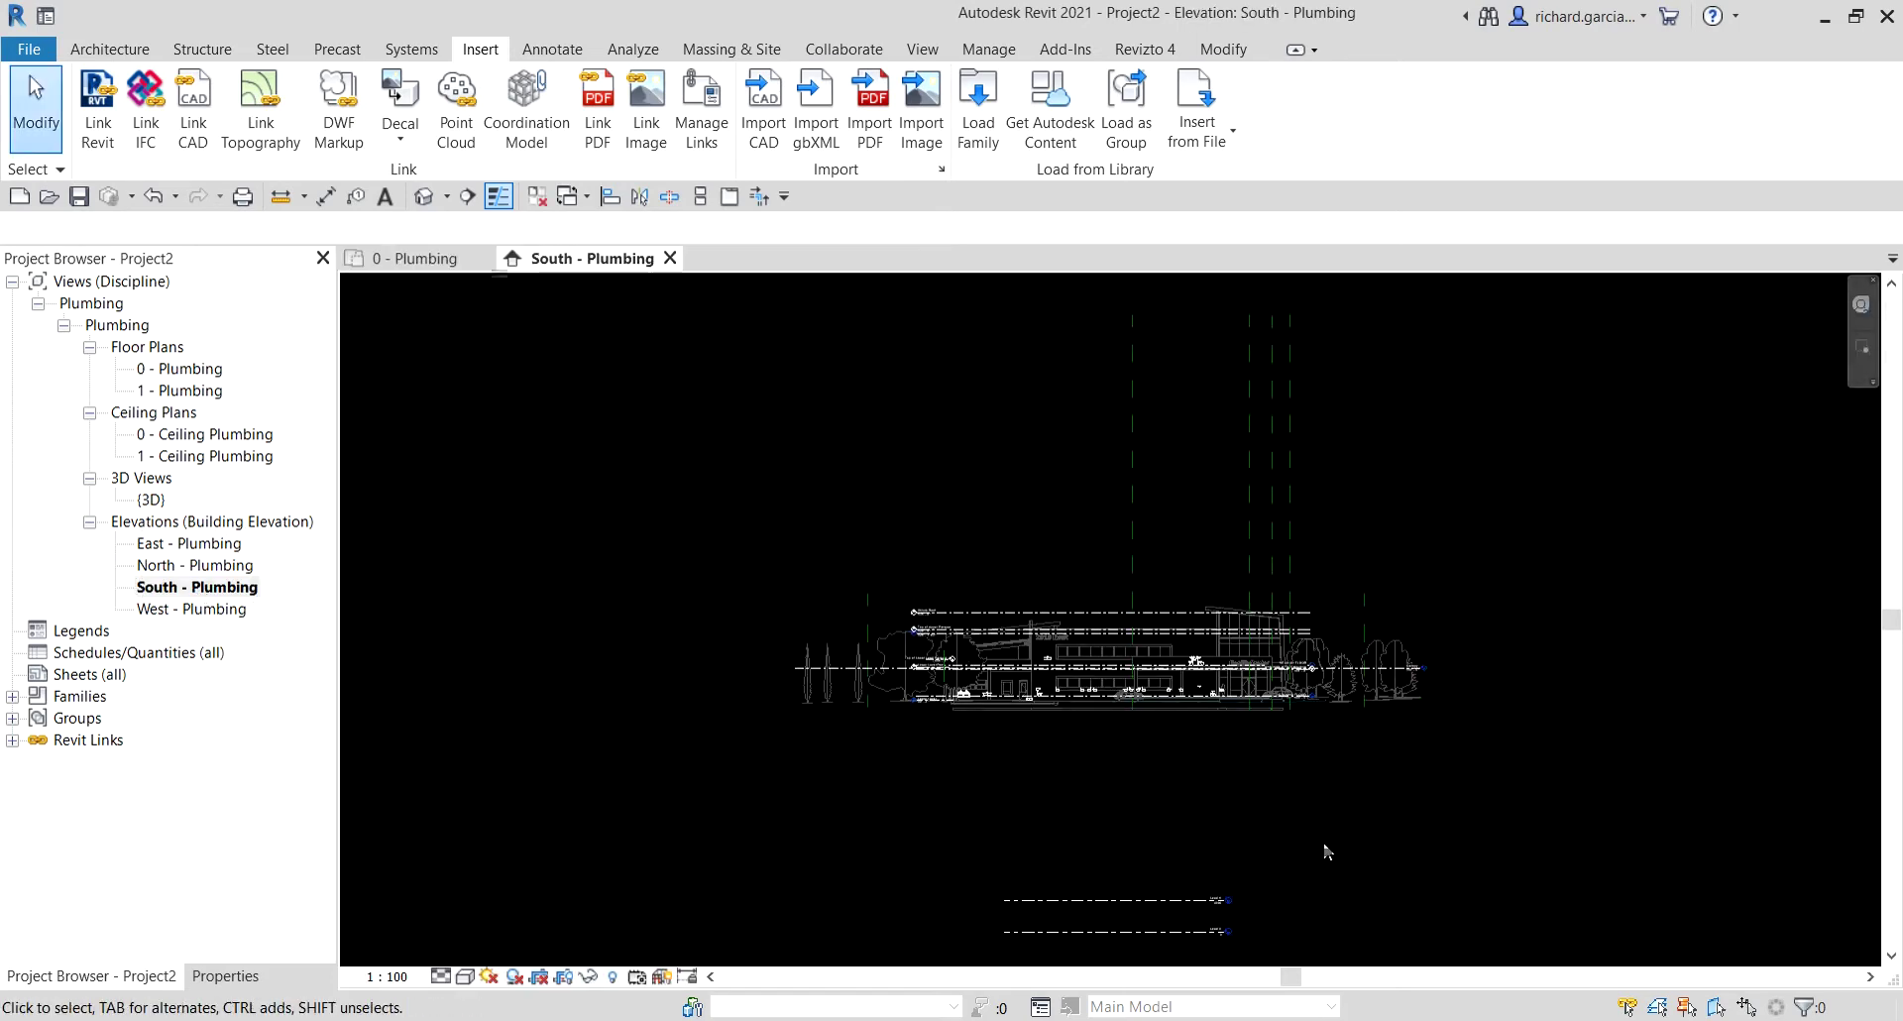
{"action": "middle_click_drag", "start_coordinate": [1328, 850], "coordinate": [1179, 671]}
{"action": "scroll", "coordinate": [1115, 617], "scroll_direction": "up", "scroll_amount": 1}
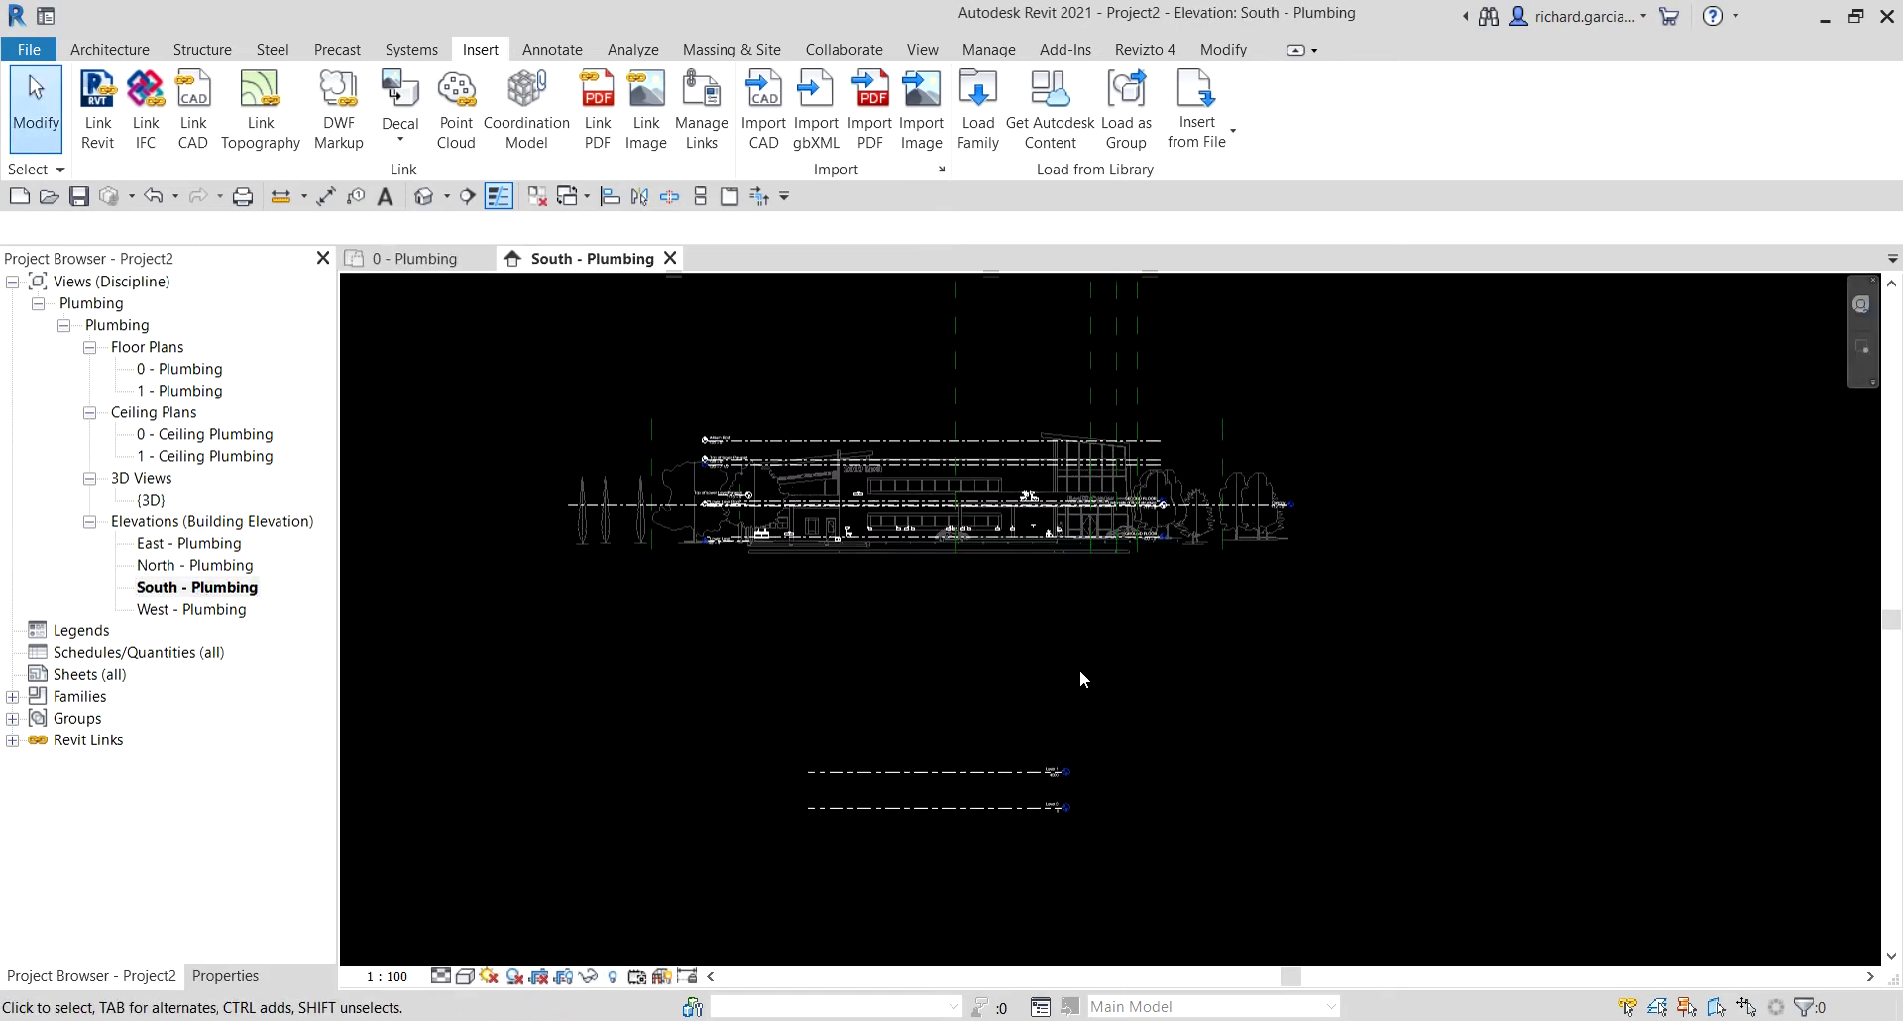
Compare the heights of the project's own levels with the levels of the linked Arch Model in the south elevation.
{"action": "key", "text": "ctrl"}
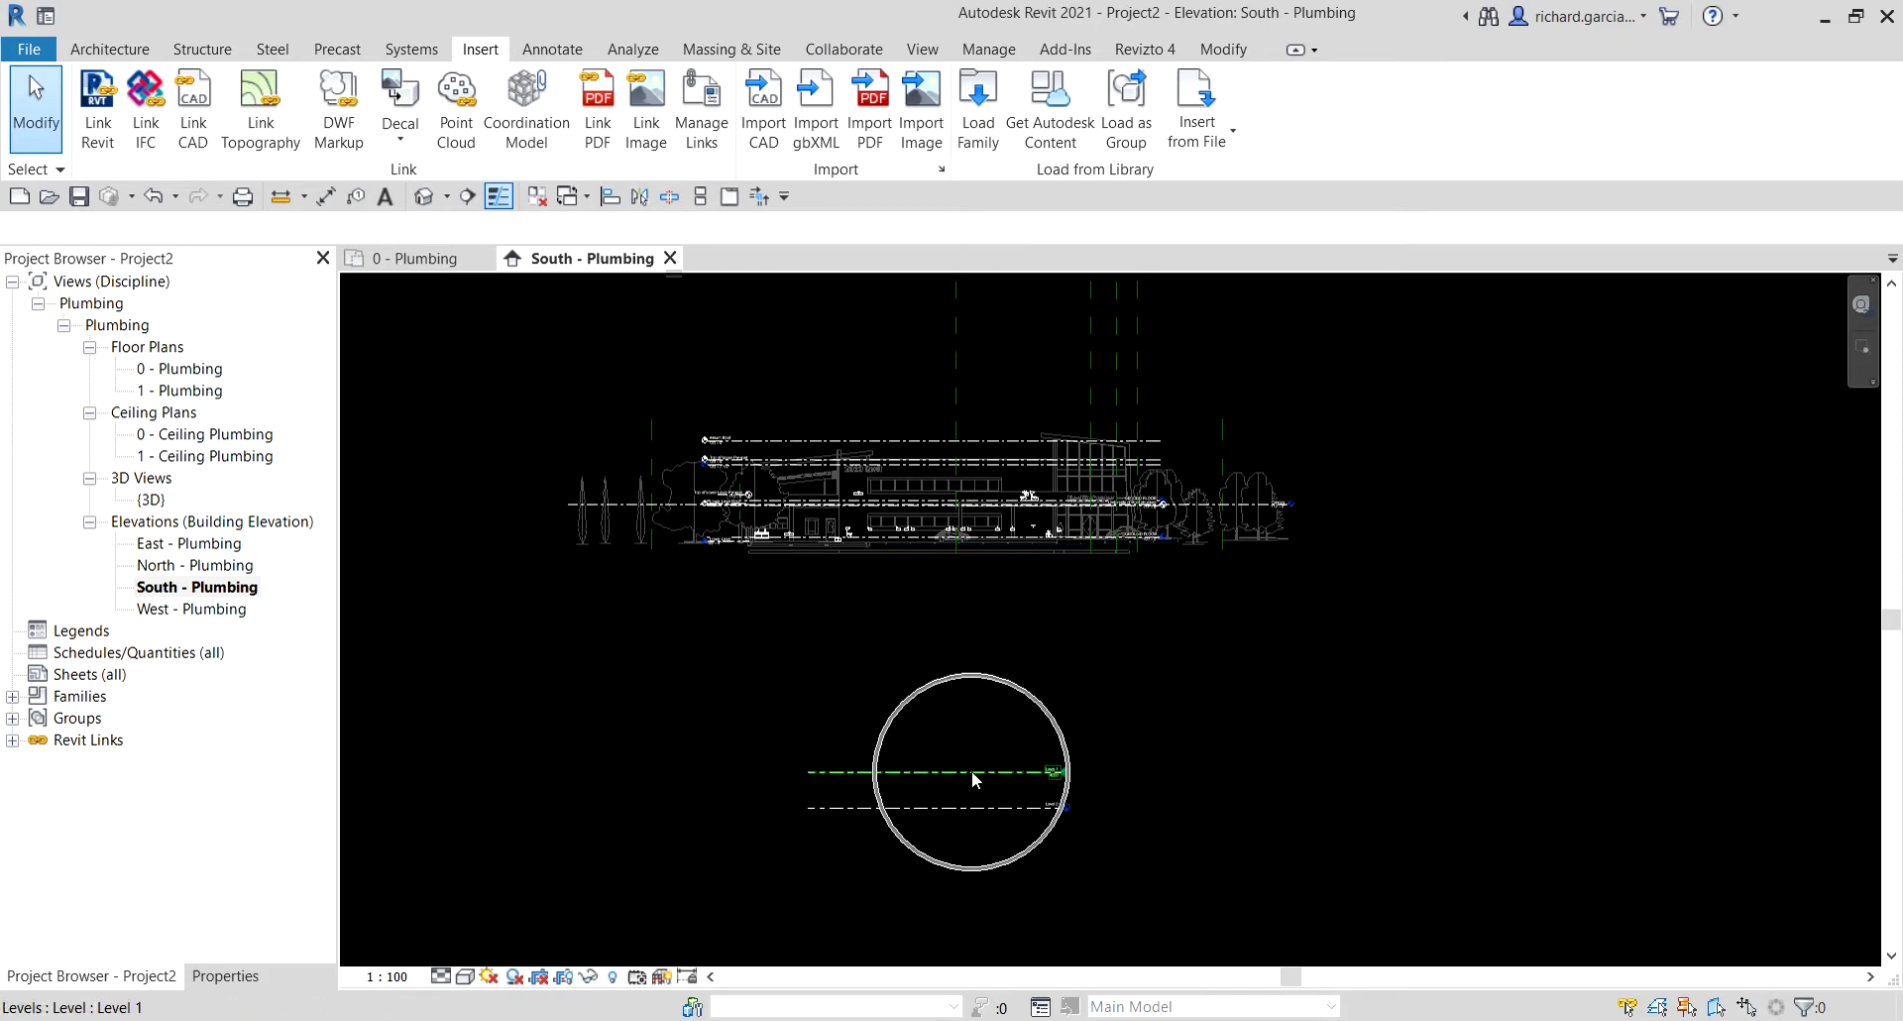
{"action": "key", "text": "ctrl"}
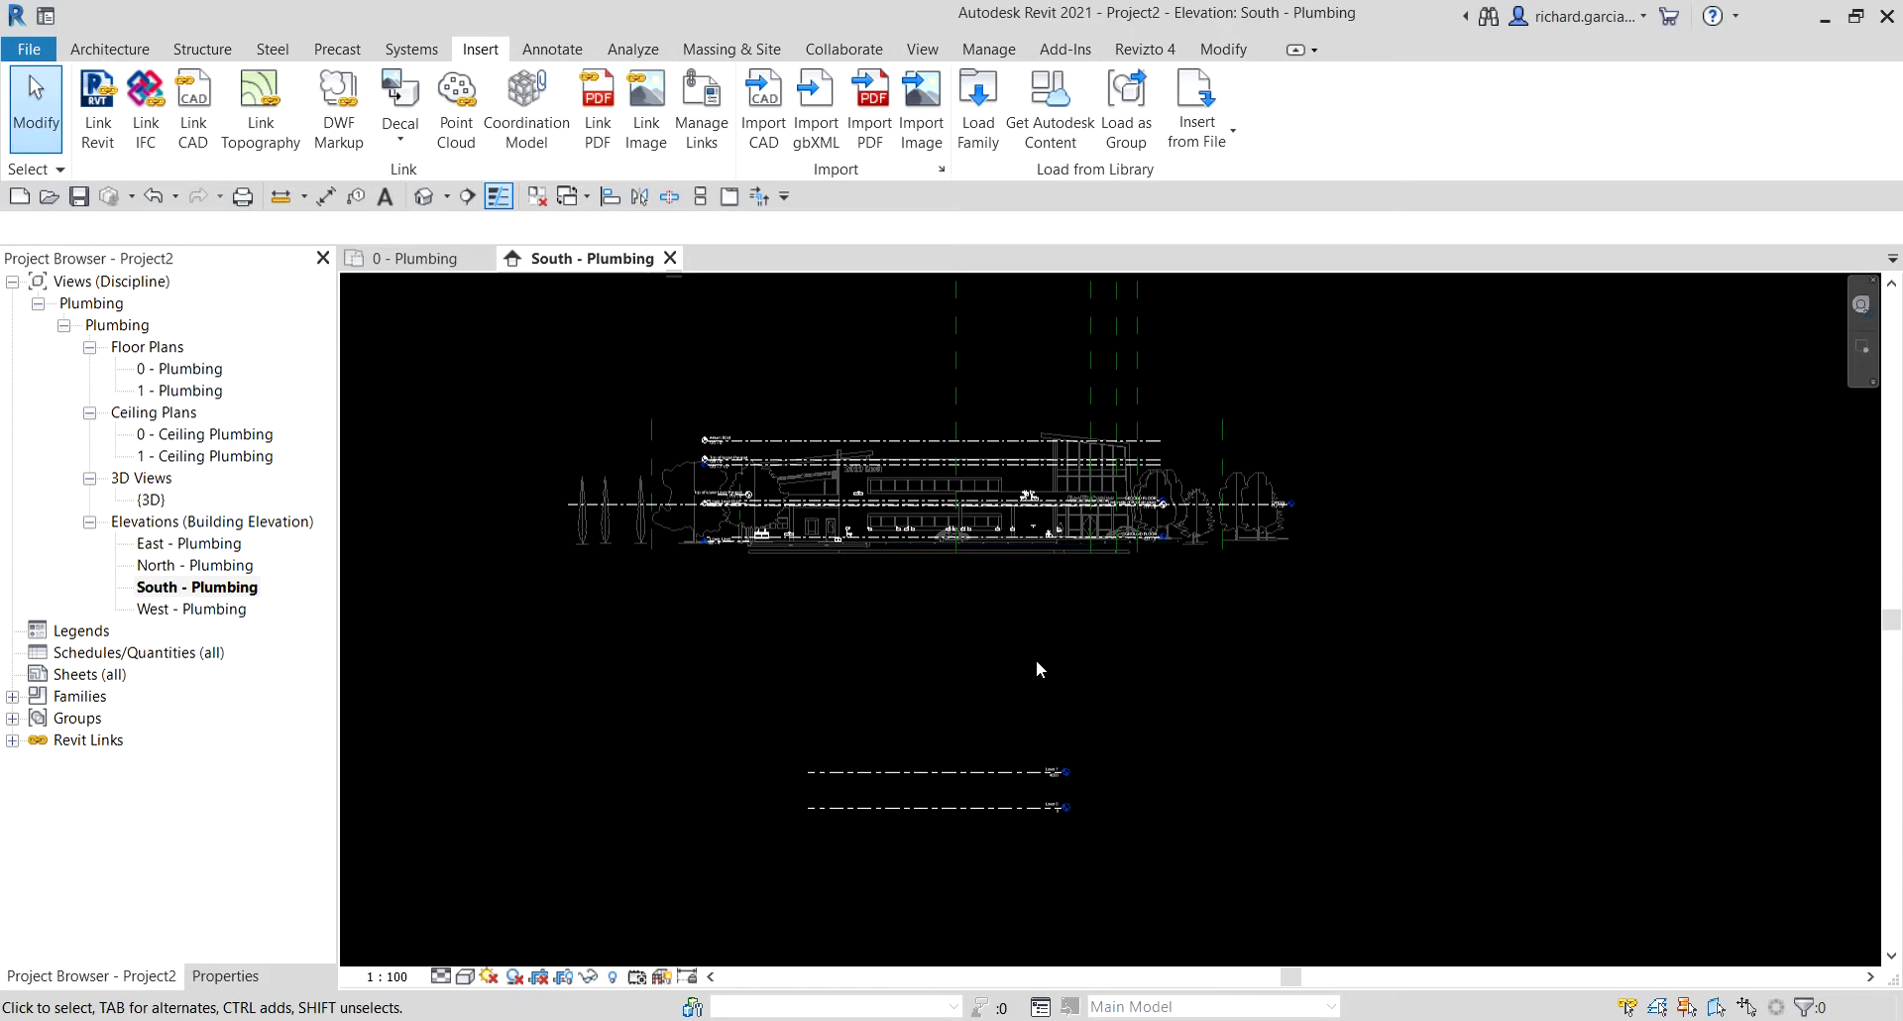
{"action": "middle_click_drag", "start_coordinate": [1037, 667], "coordinate": [1048, 764]}
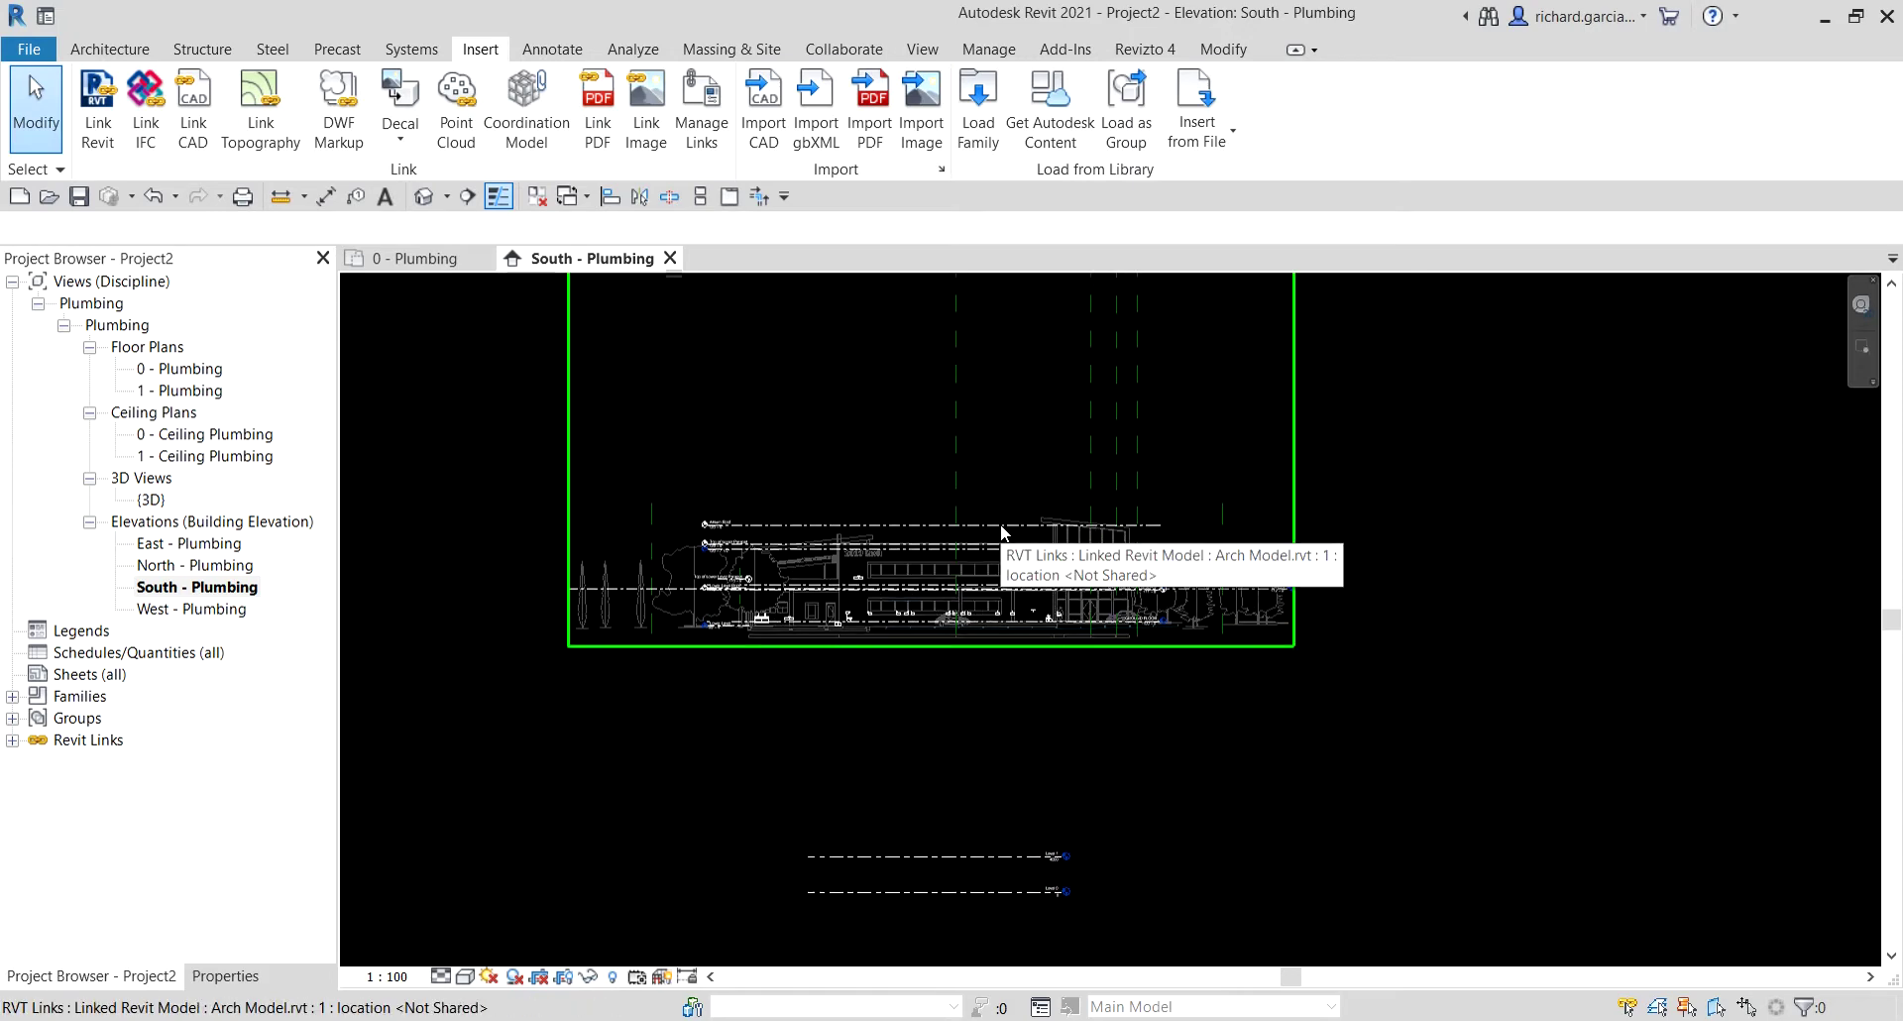
{"action": "key", "text": "ctrl"}
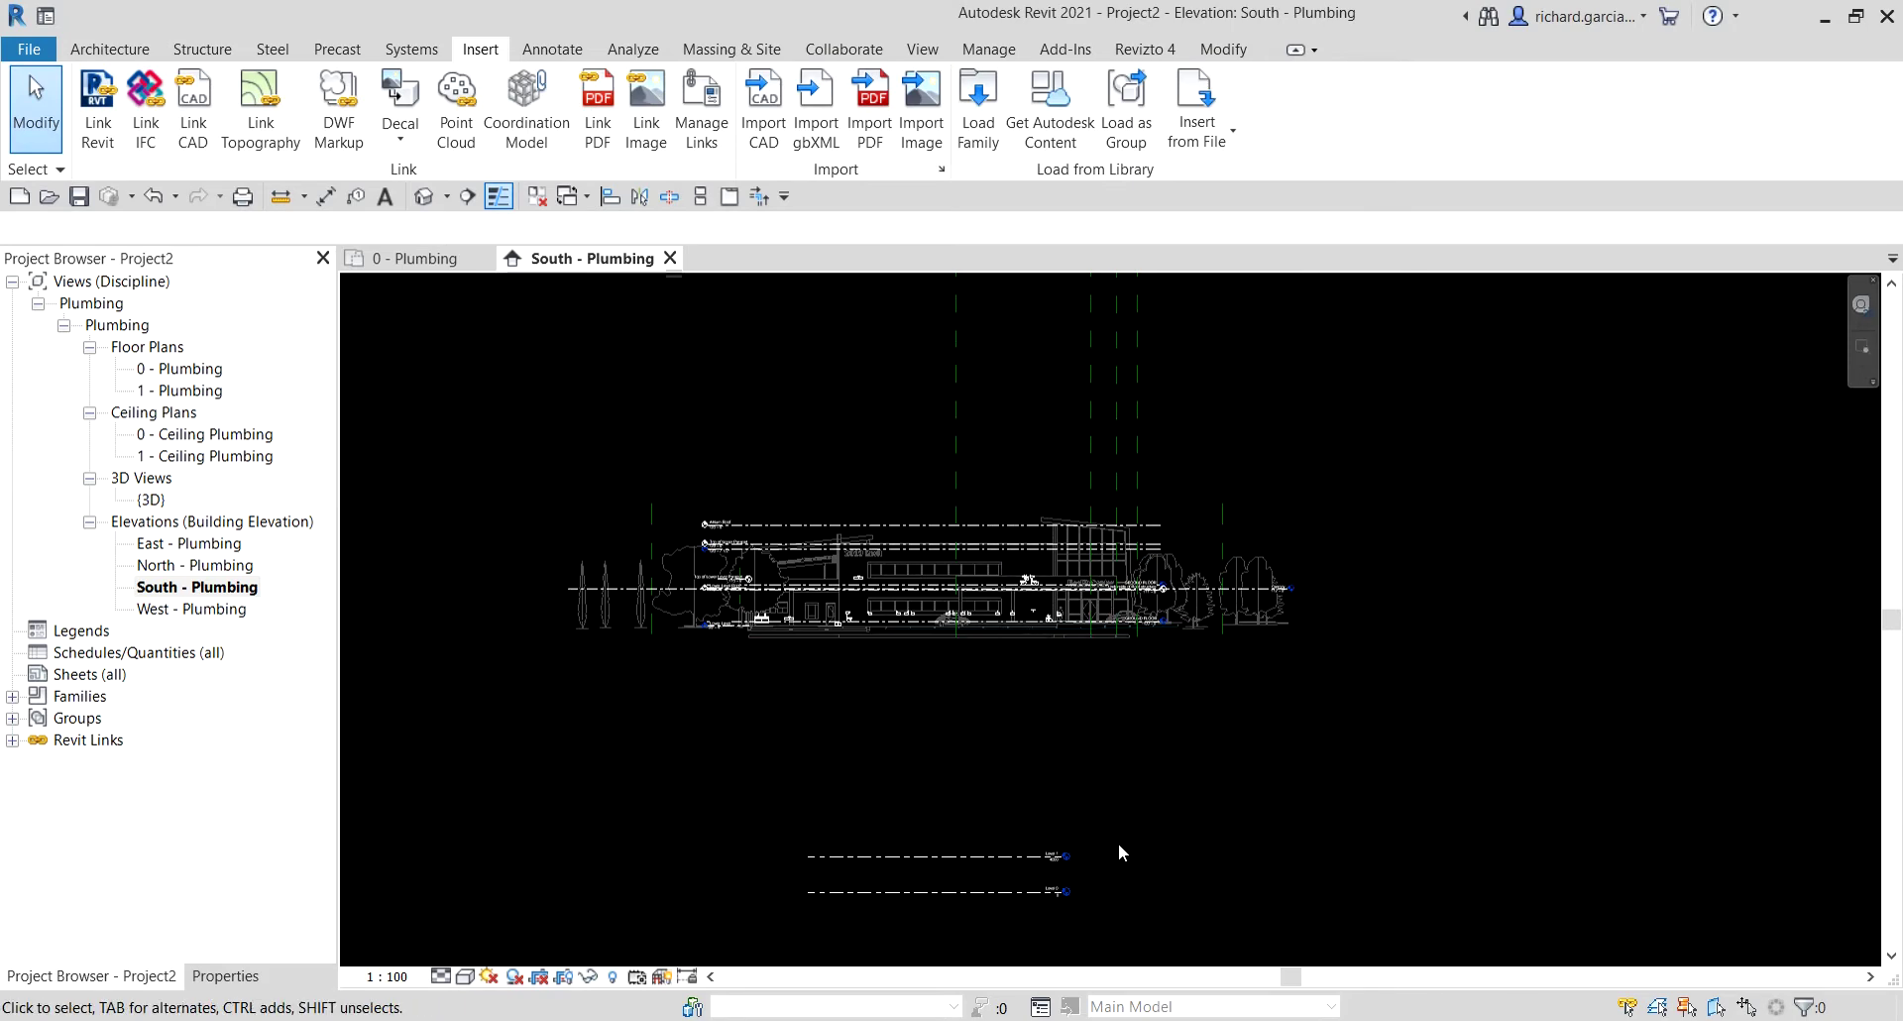
{"action": "middle_click_drag", "start_coordinate": [1118, 842], "coordinate": [1162, 688]}
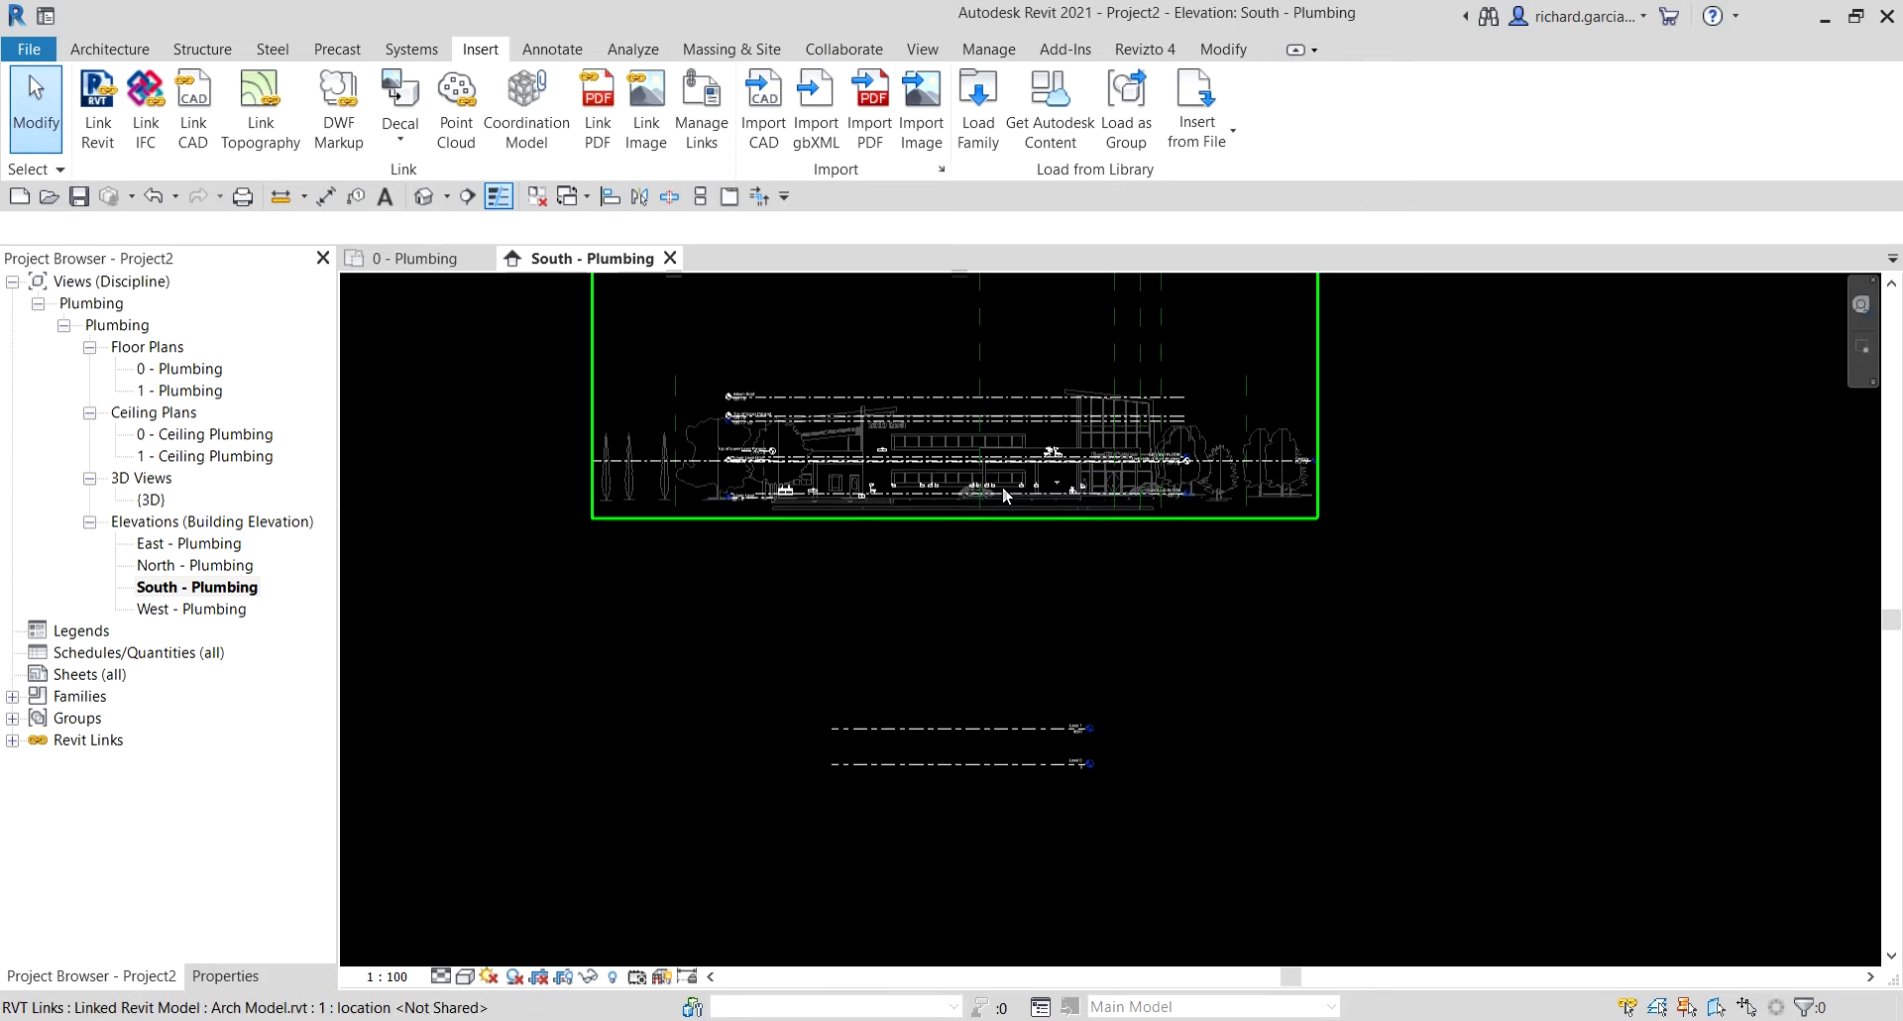
{"action": "scroll", "coordinate": [1100, 722], "scroll_direction": "up", "scroll_amount": 3}
{"action": "middle_click_drag", "start_coordinate": [1176, 748], "coordinate": [1174, 701]}
{"action": "key", "text": "ctrl"}
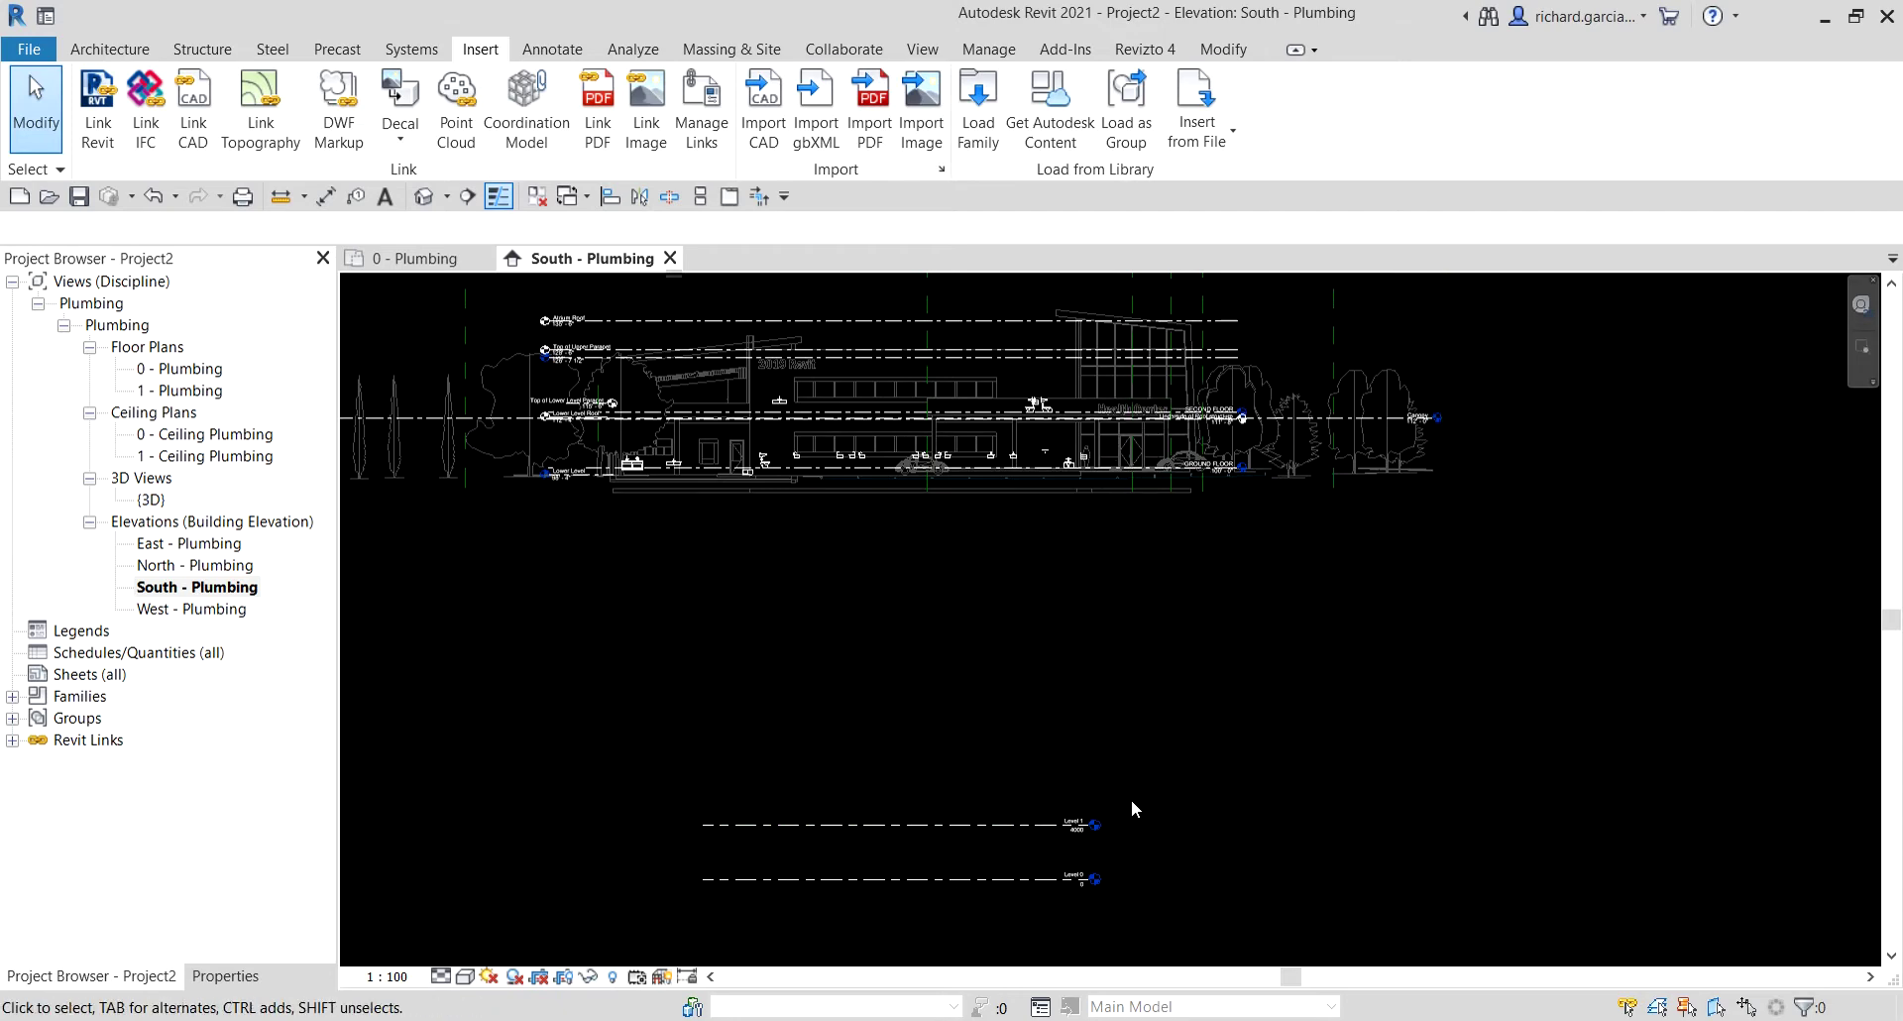
{"action": "middle_click_drag", "start_coordinate": [1132, 801], "coordinate": [1128, 764]}
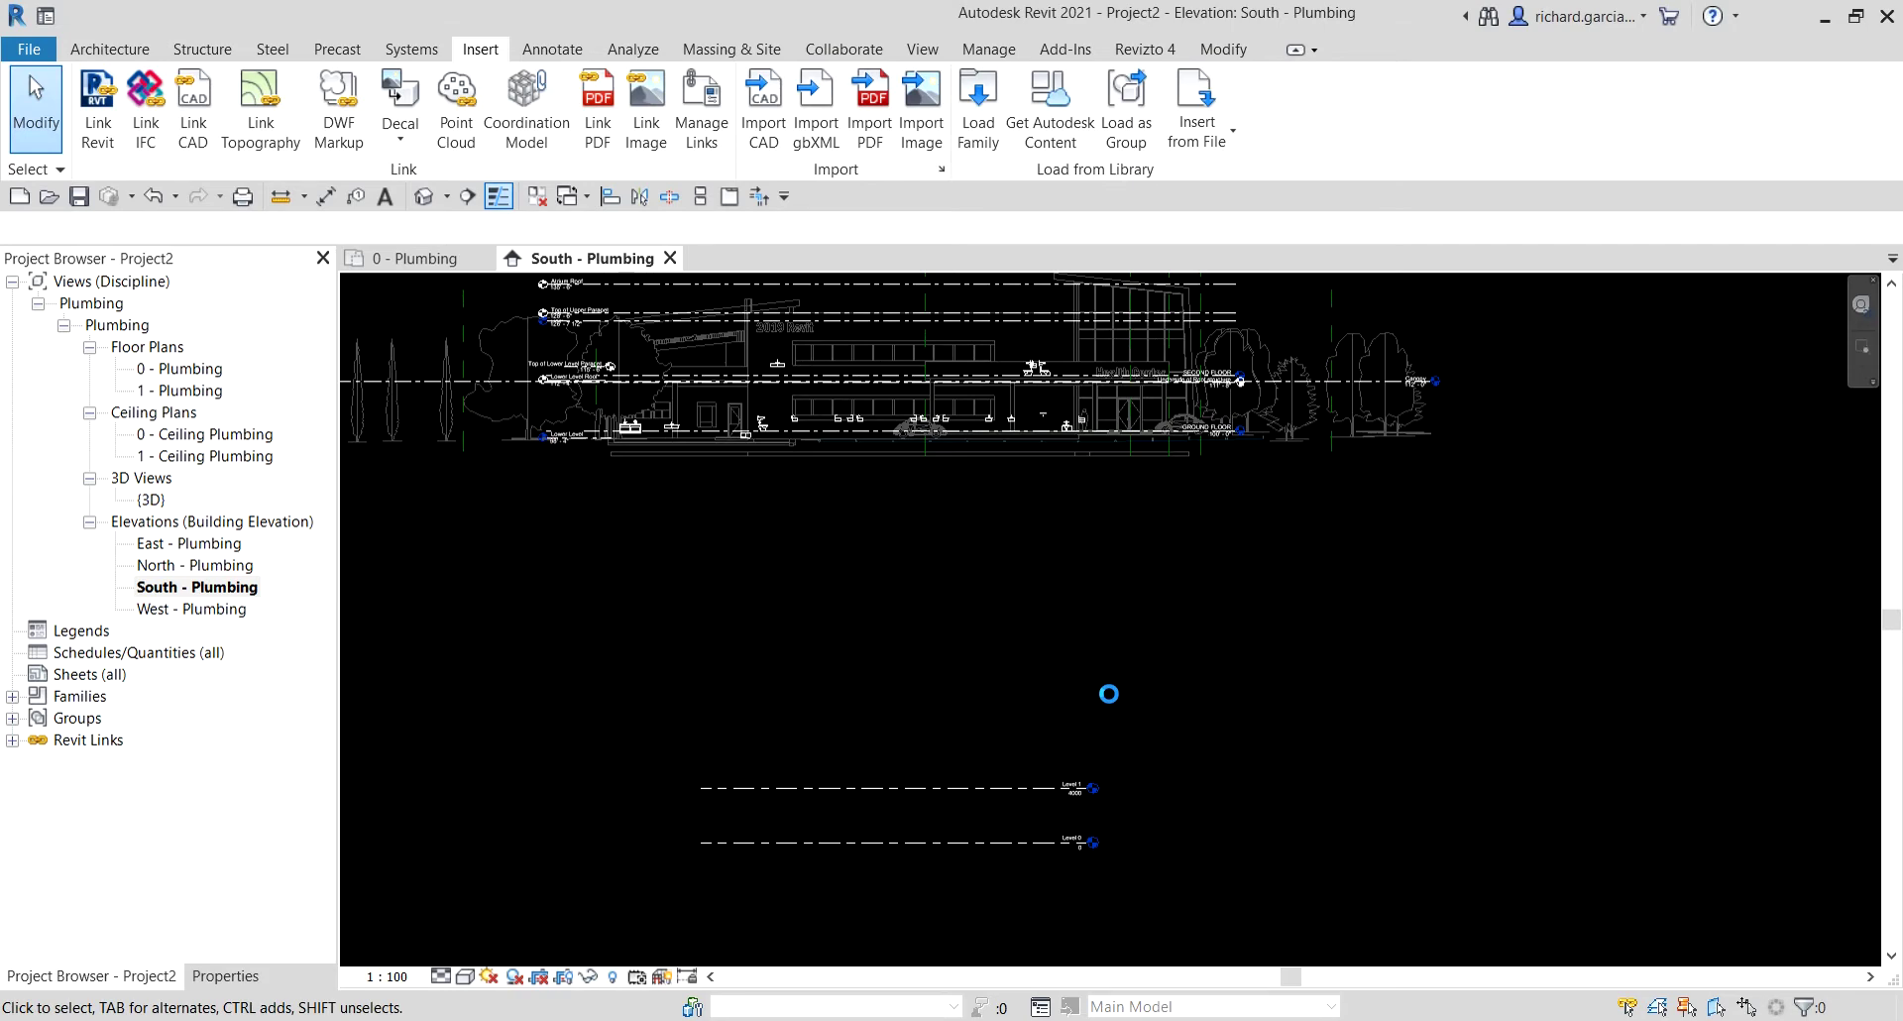
Delete both template levels below the linked building, together with their floor plan and ceiling plan views.
{"action": "left_click_drag", "start_coordinate": [1167, 672], "coordinate": [969, 872]}
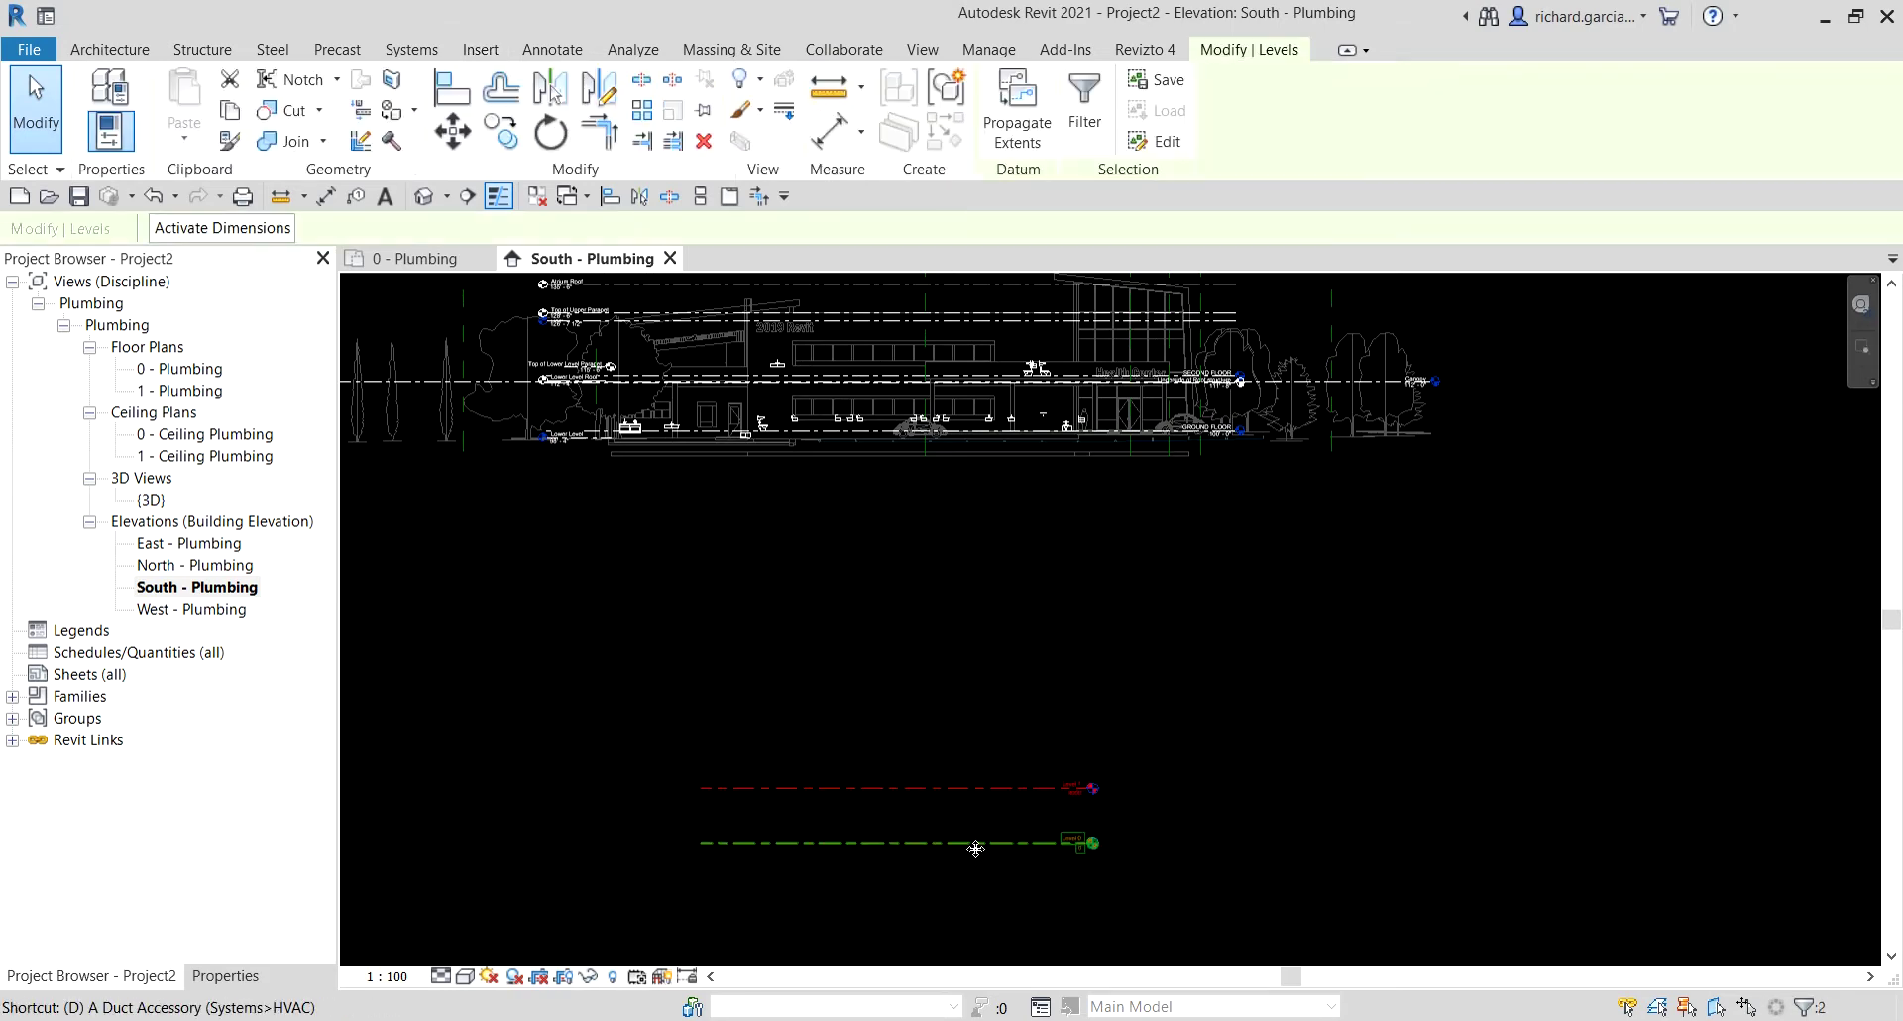
{"action": "key", "text": "Delete"}
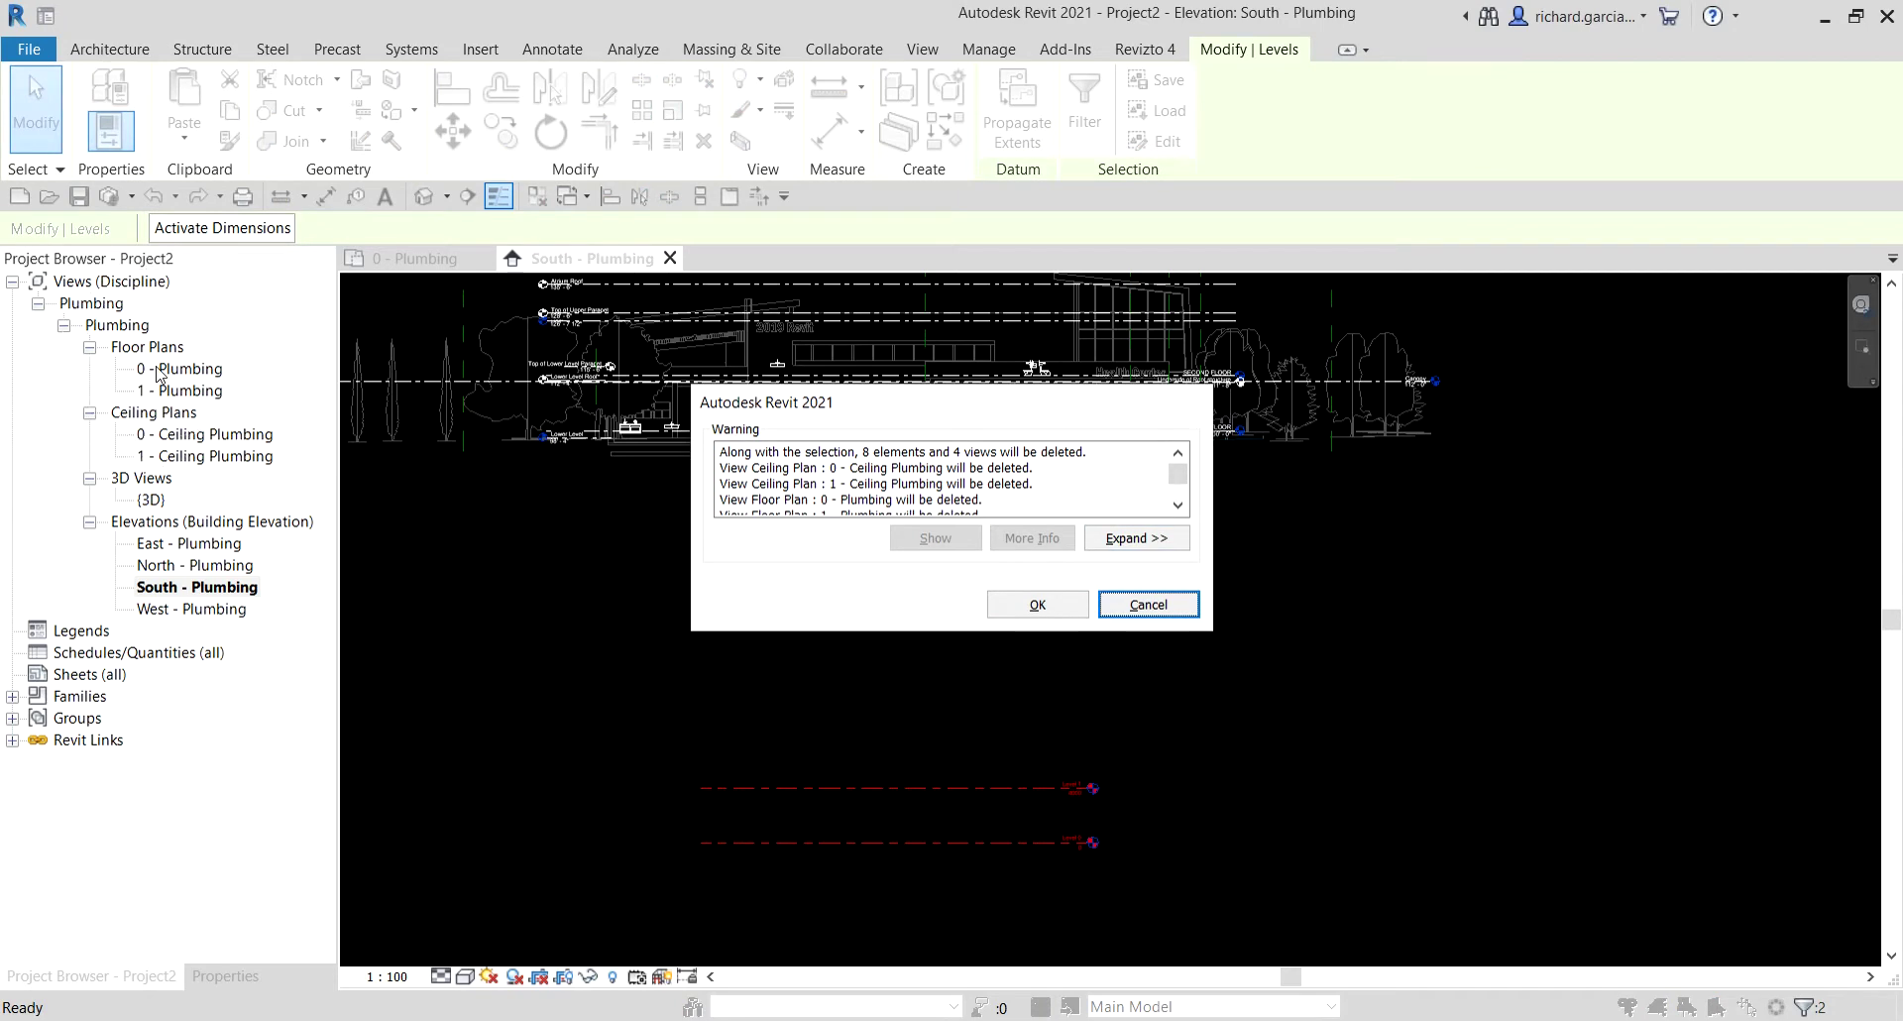
{"action": "left_click", "coordinate": [1041, 603]}
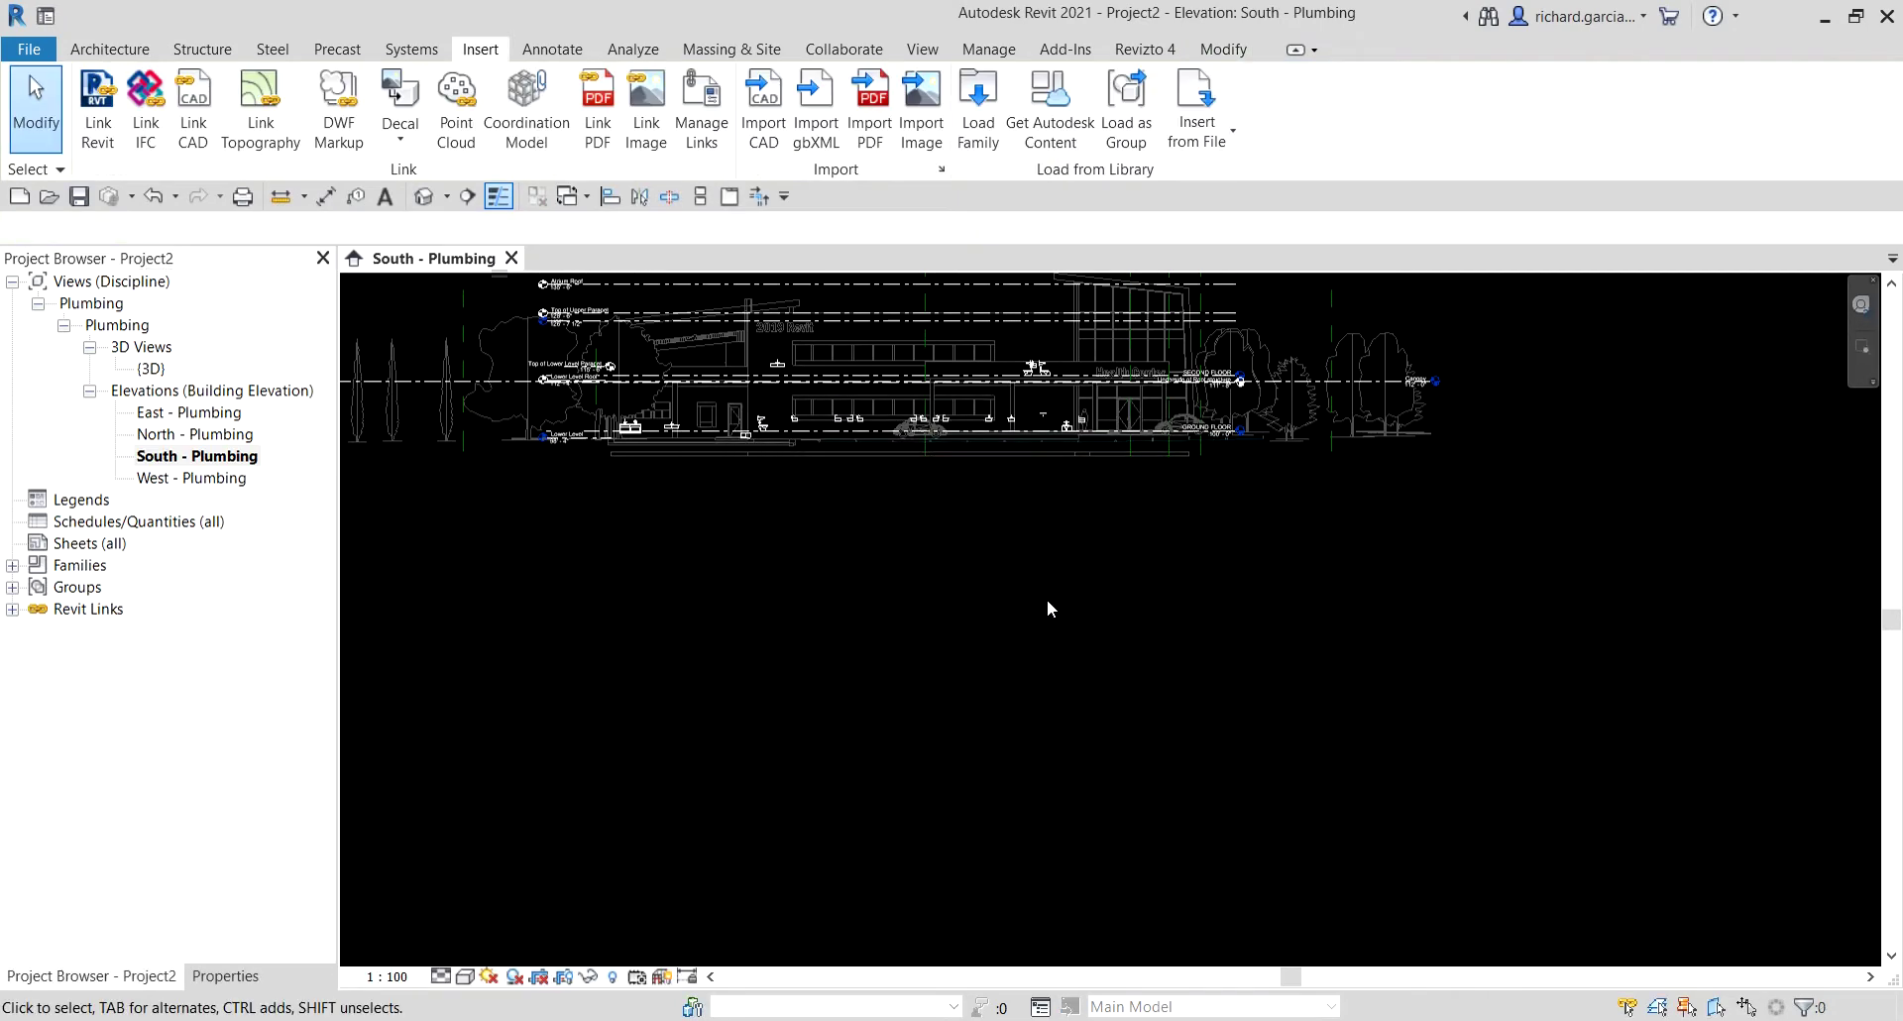
Start Copy/Monitor on the linked Arch Model in the south elevation.
{"action": "scroll", "coordinate": [1229, 416], "scroll_direction": "up", "scroll_amount": 5}
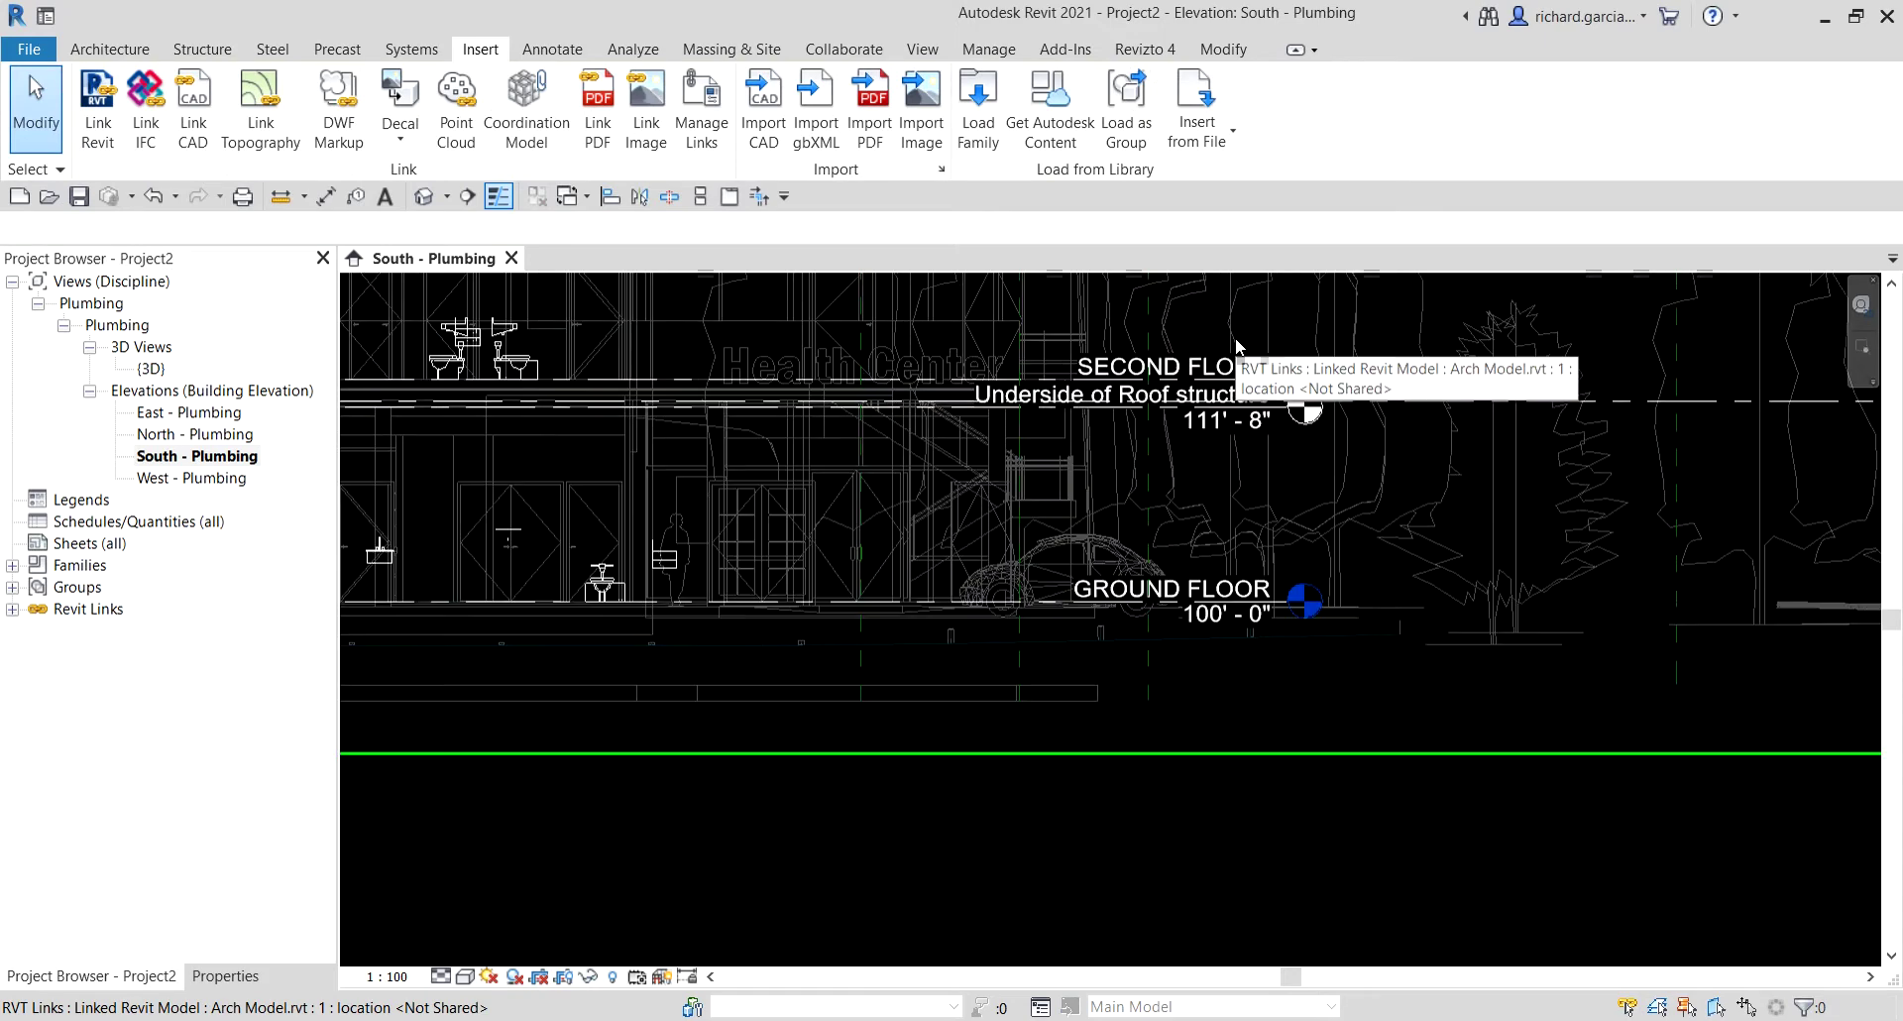
{"action": "left_click", "coordinate": [922, 49]}
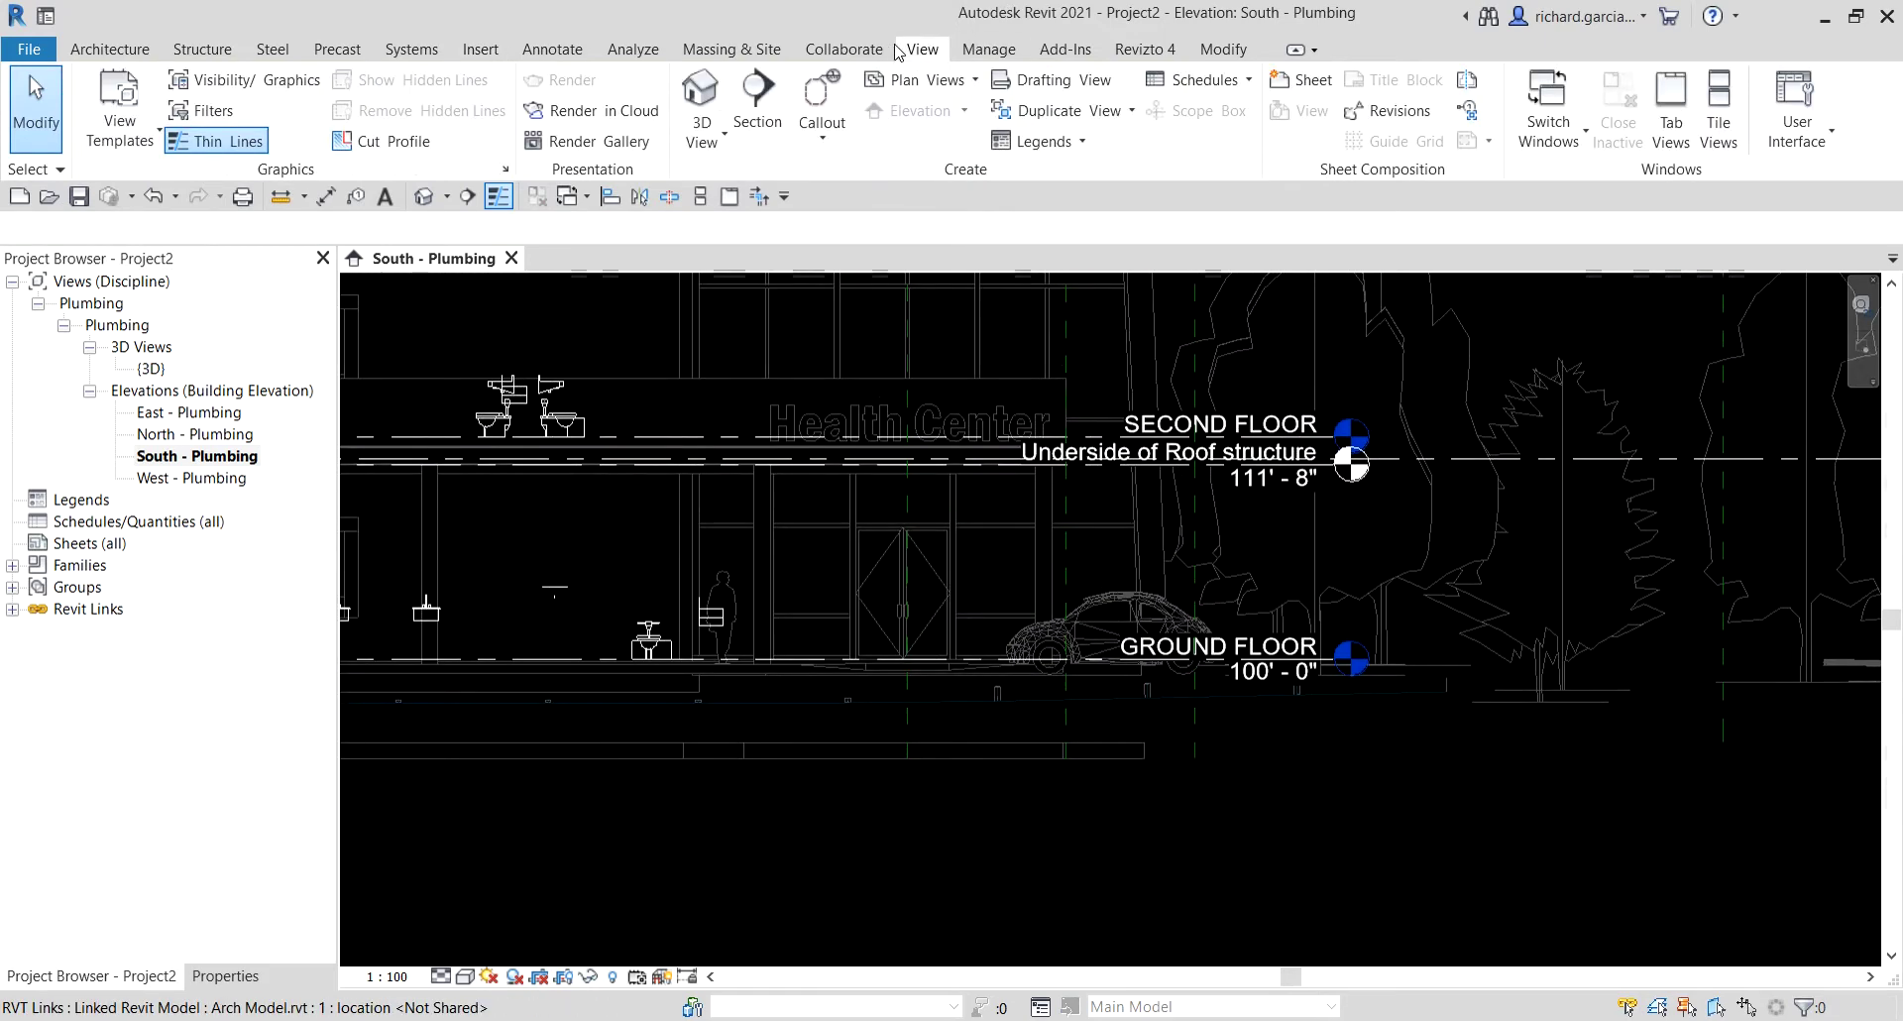
{"action": "left_click", "coordinate": [844, 49]}
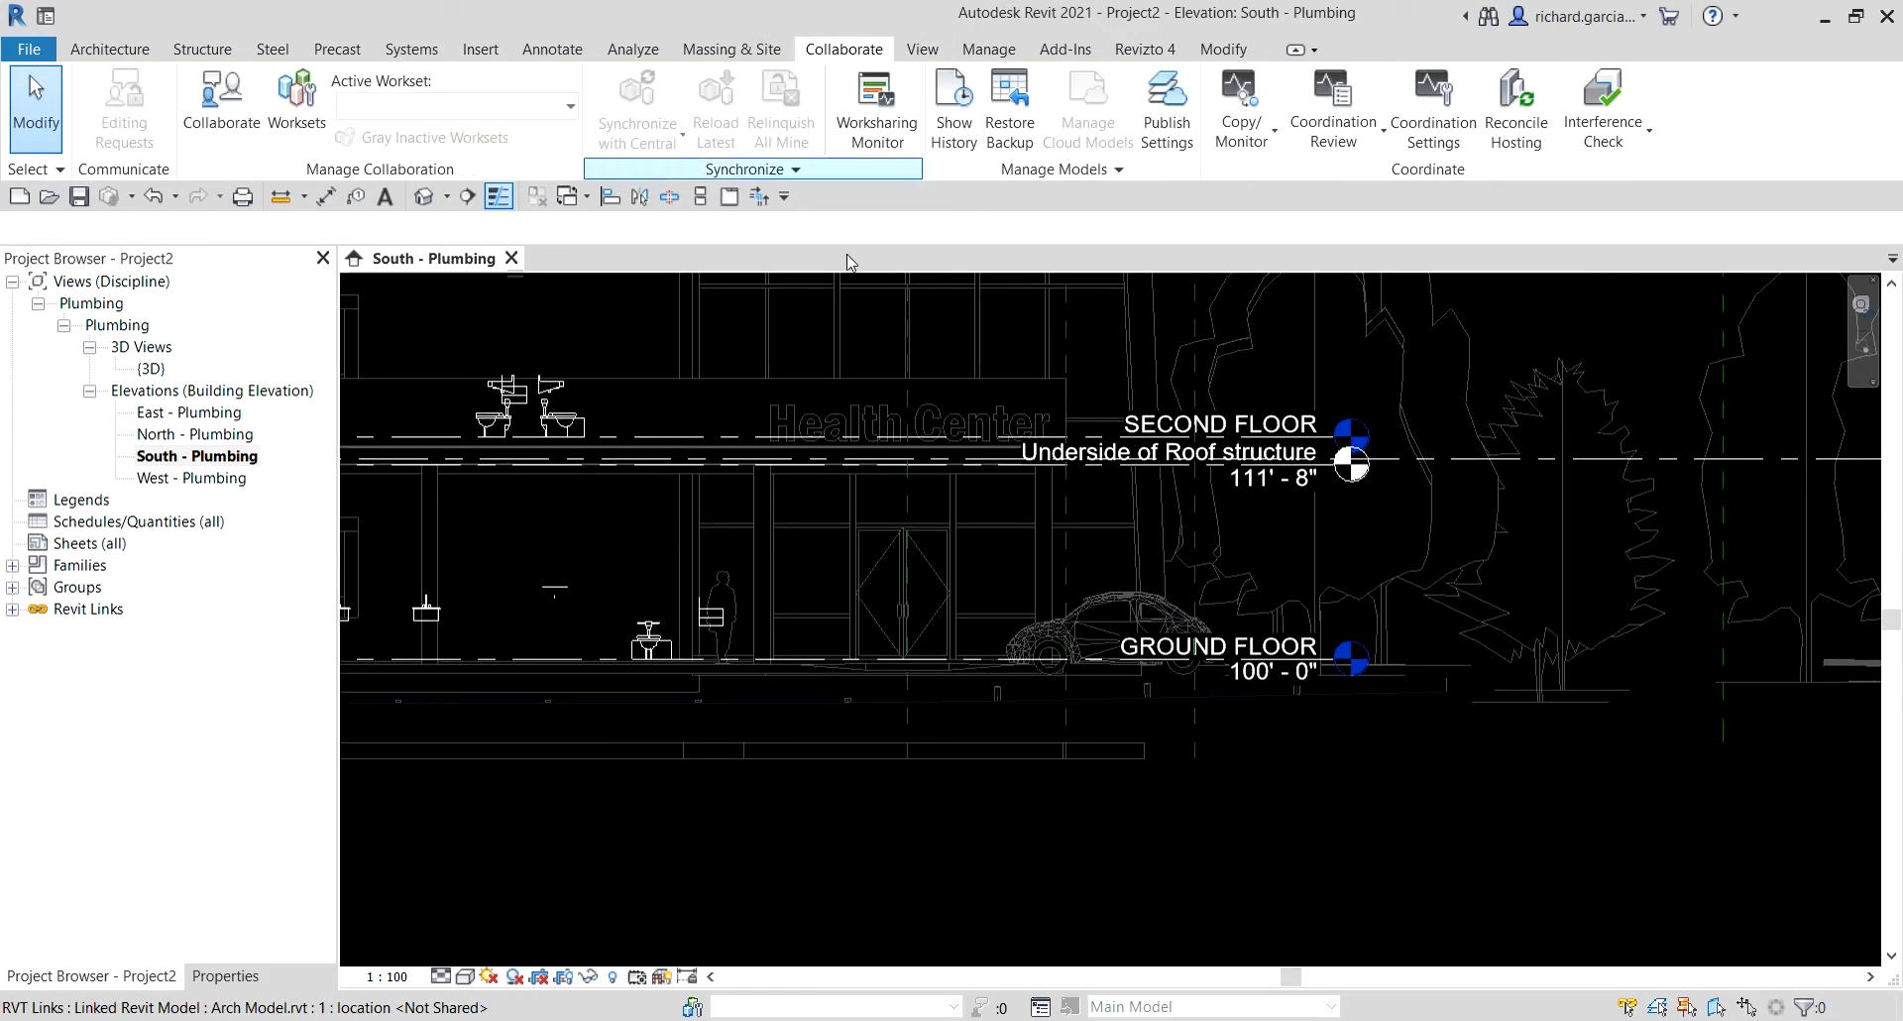
{"action": "left_click", "coordinate": [1244, 144]}
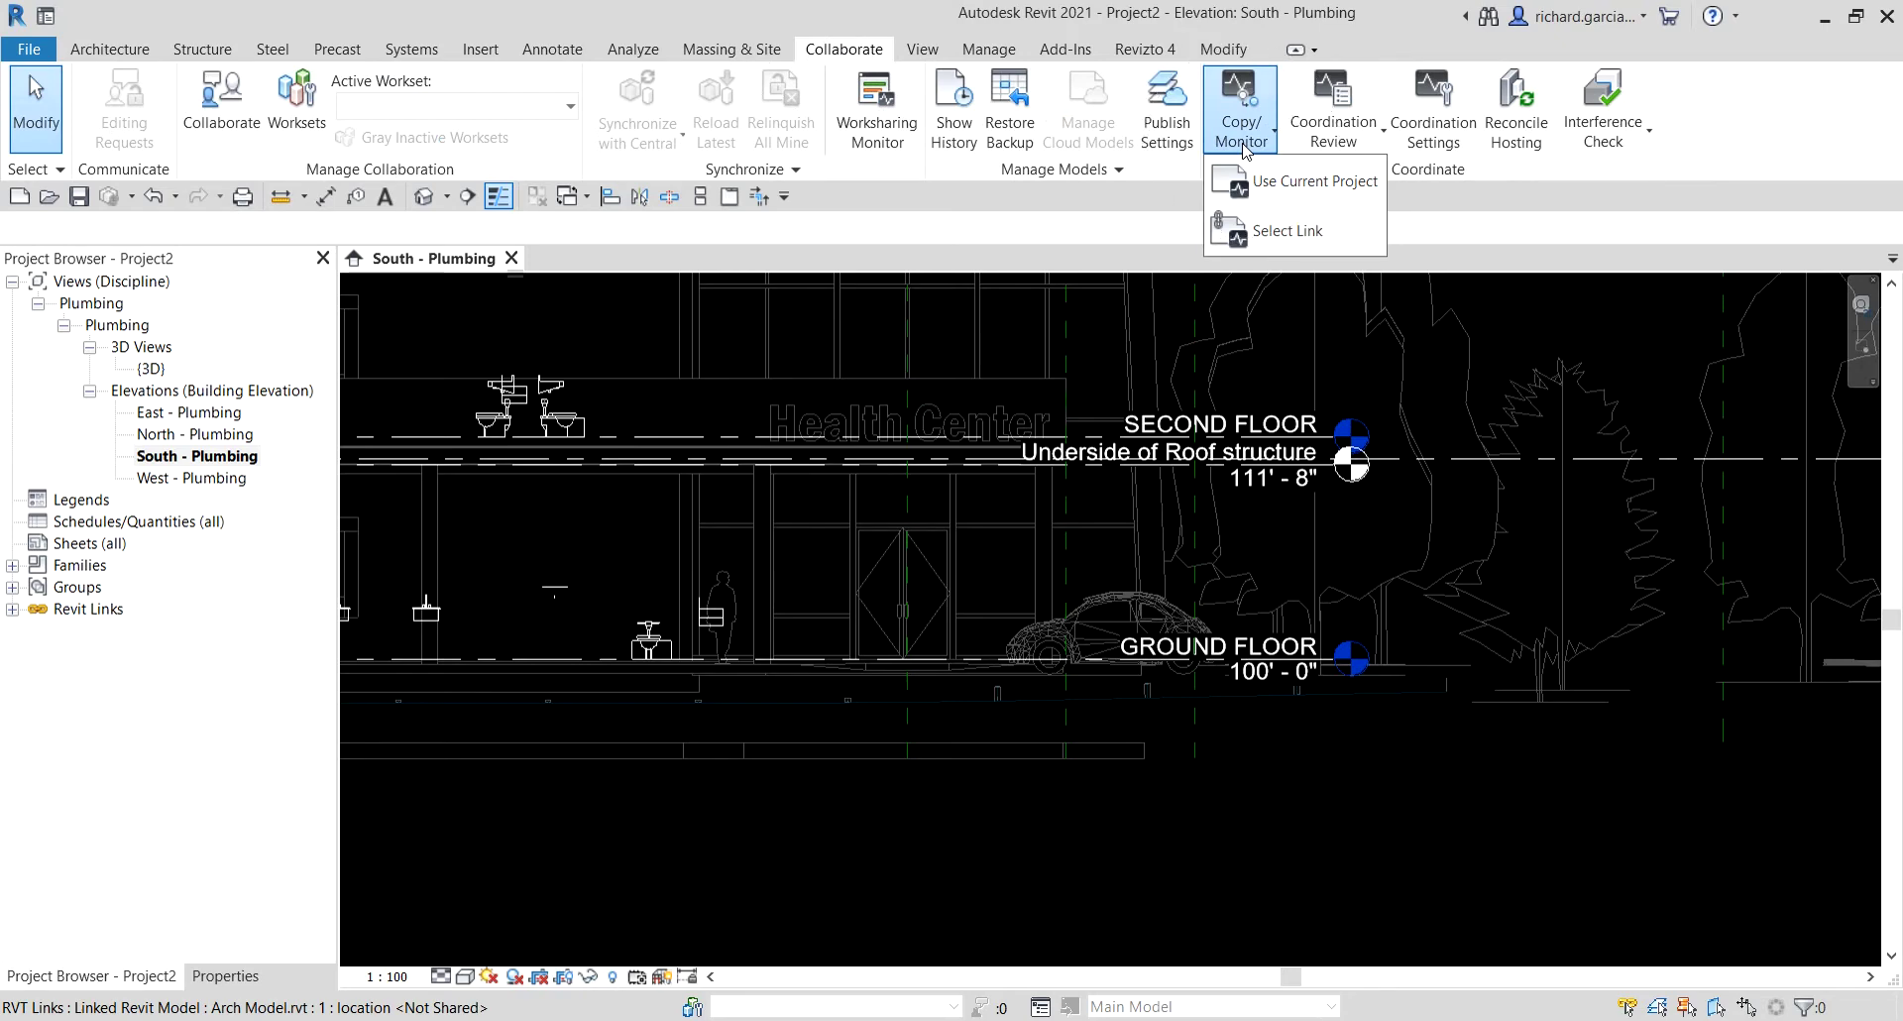
{"action": "left_click", "coordinate": [1286, 229]}
{"action": "scroll", "coordinate": [1199, 311], "scroll_direction": "down", "scroll_amount": 6}
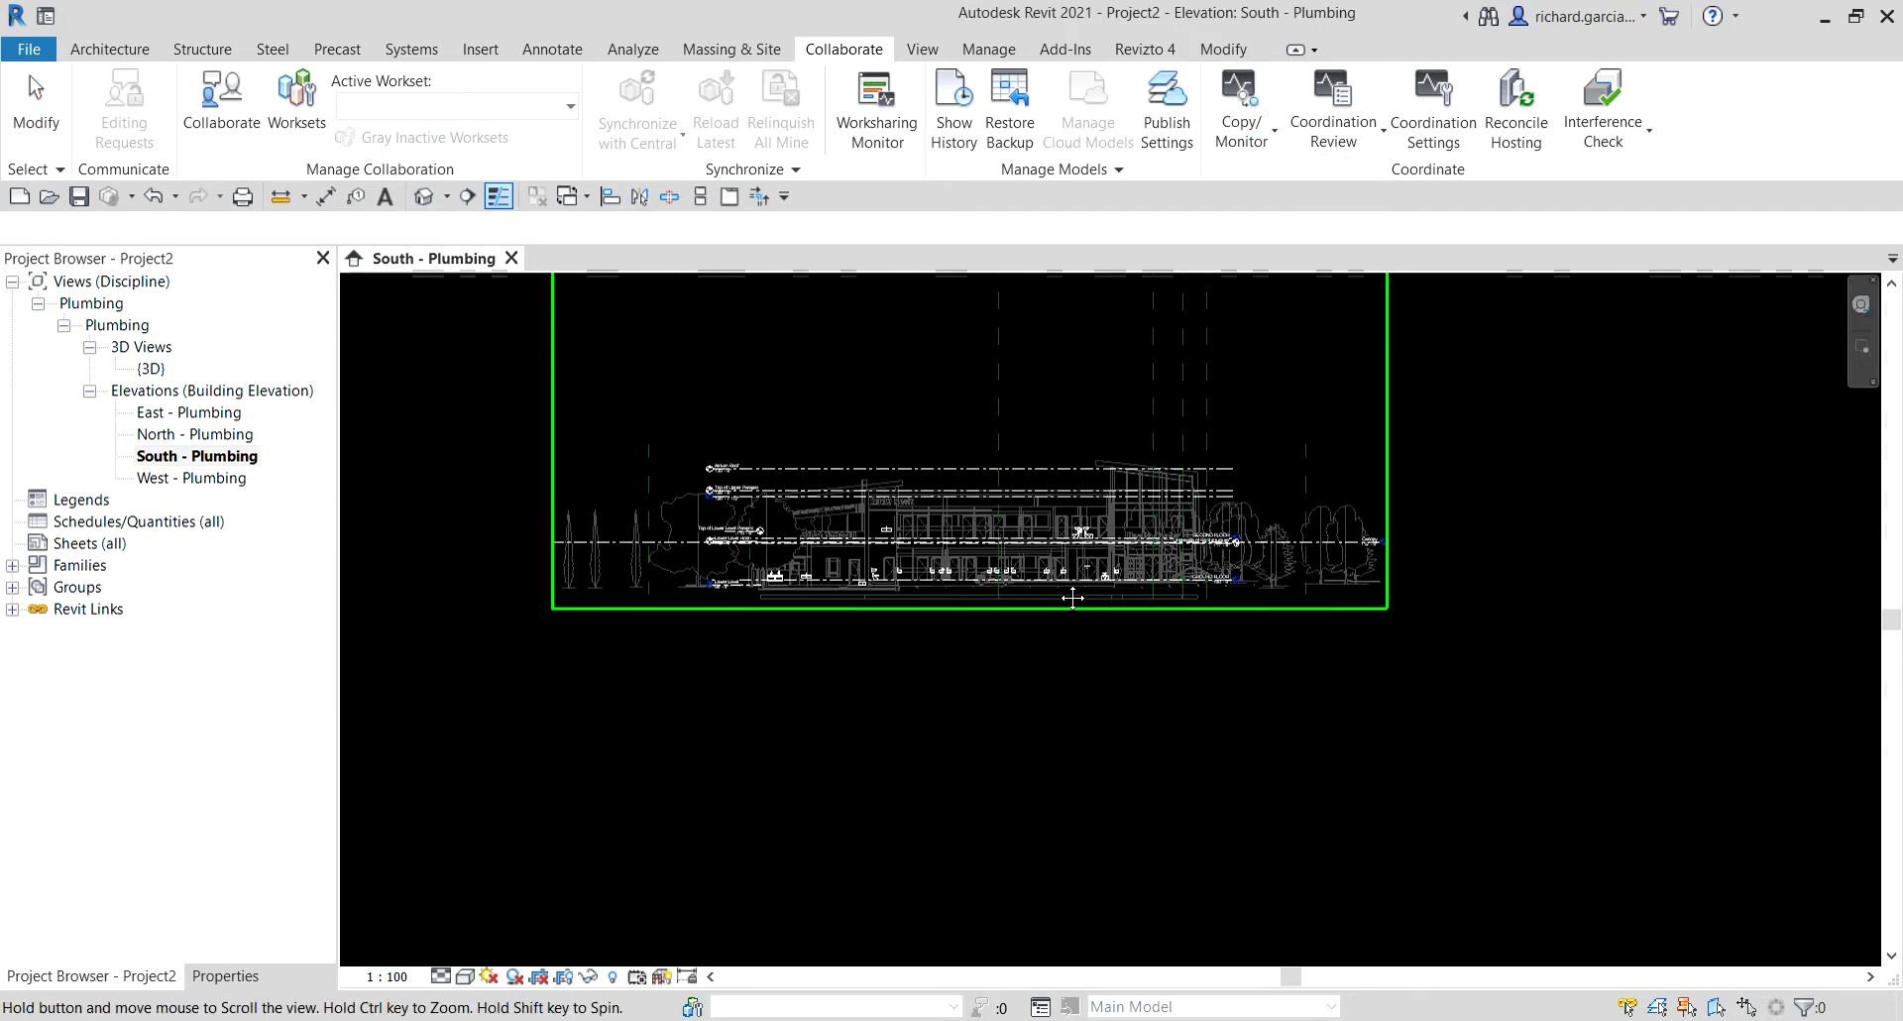
{"action": "left_click", "coordinate": [1169, 491]}
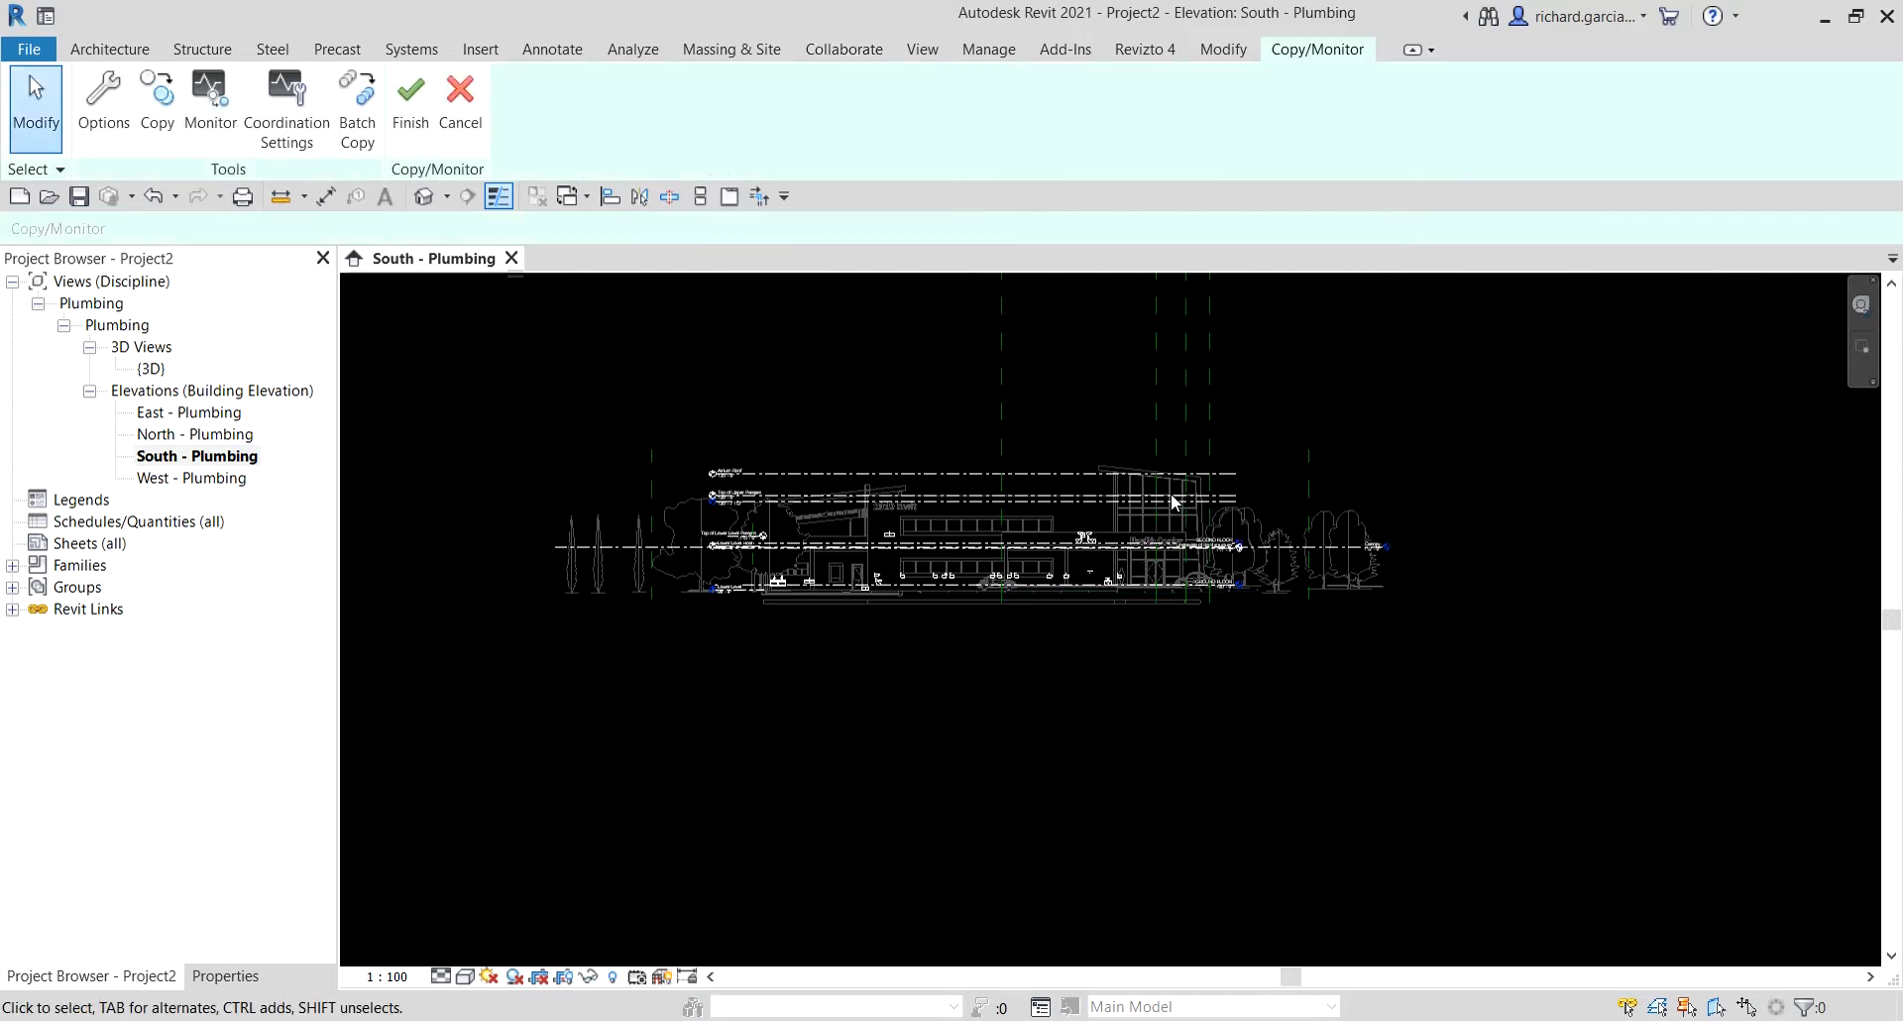
{"action": "left_click", "coordinate": [1316, 58]}
Use the Copy tool with Multiple enabled and select the linked GROUND FLOOR and SECOND FLOOR levels.
{"action": "scroll", "coordinate": [1186, 595], "scroll_direction": "up", "scroll_amount": 5}
{"action": "scroll", "coordinate": [1245, 532], "scroll_direction": "up", "scroll_amount": 4}
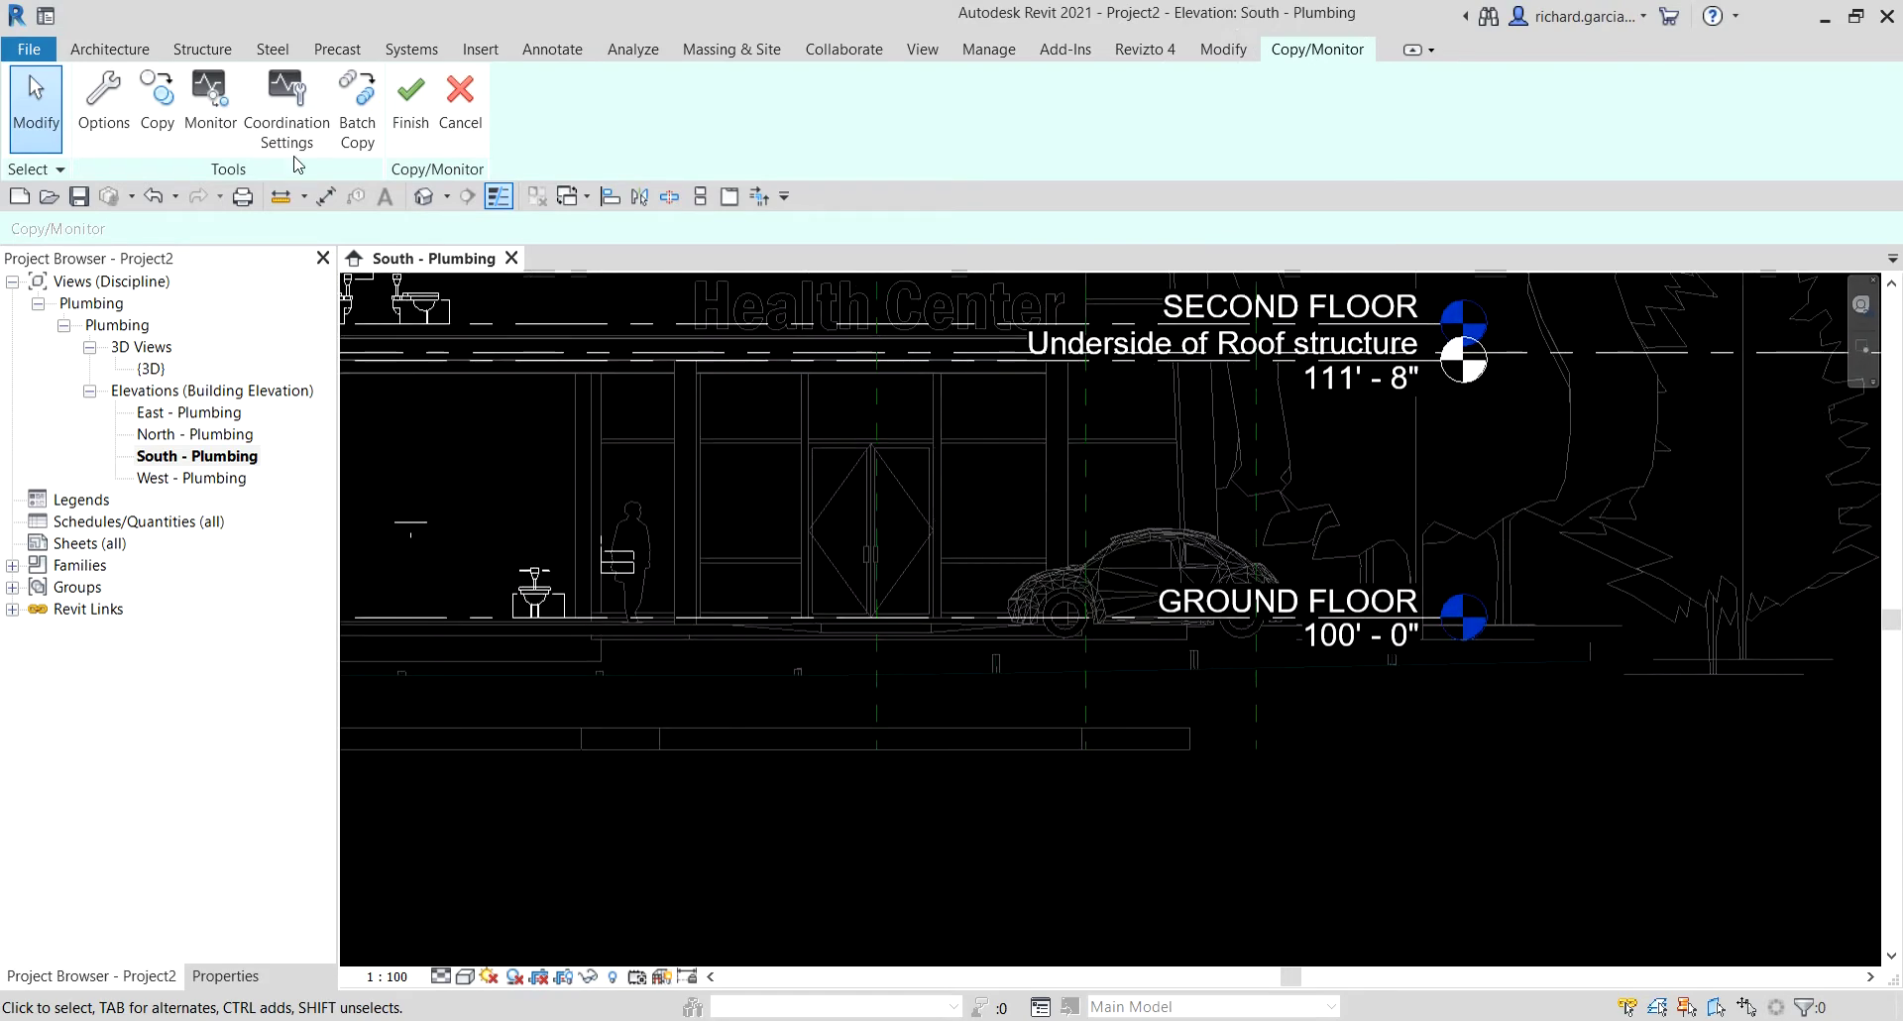
{"action": "left_click", "coordinate": [162, 100]}
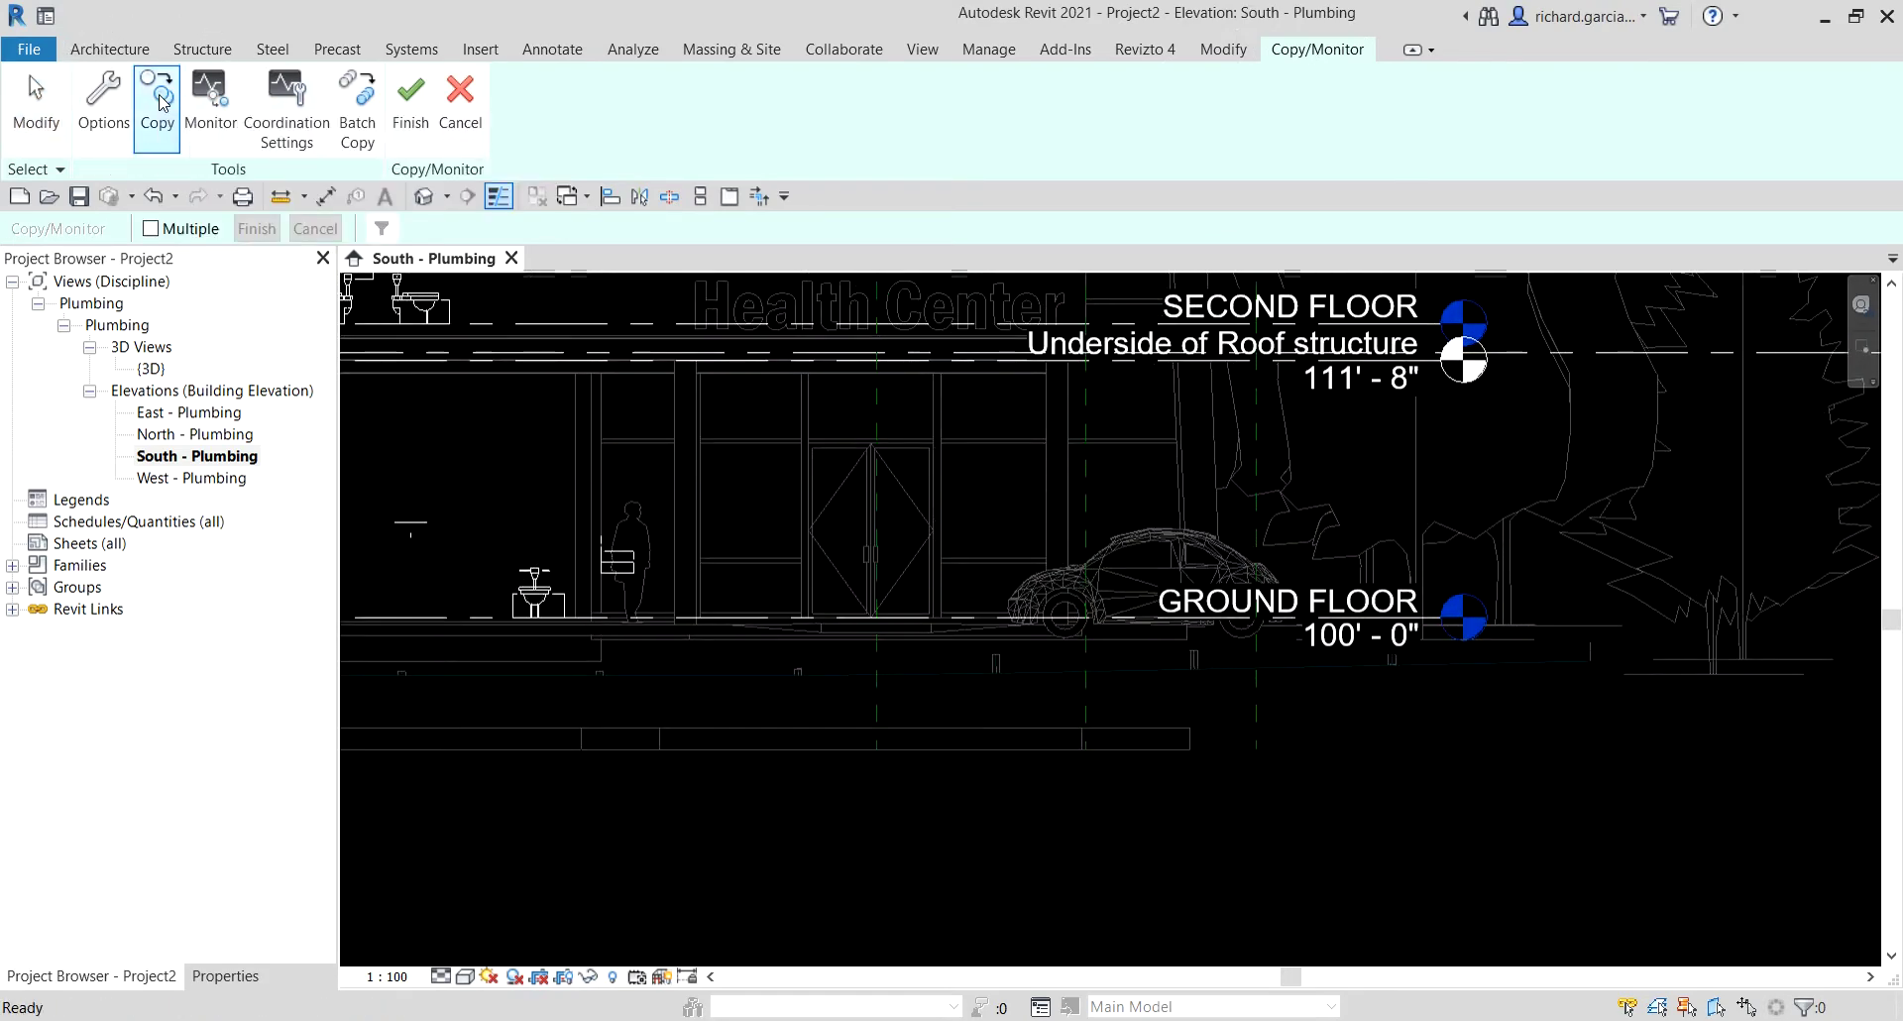
{"action": "left_click", "coordinate": [151, 229]}
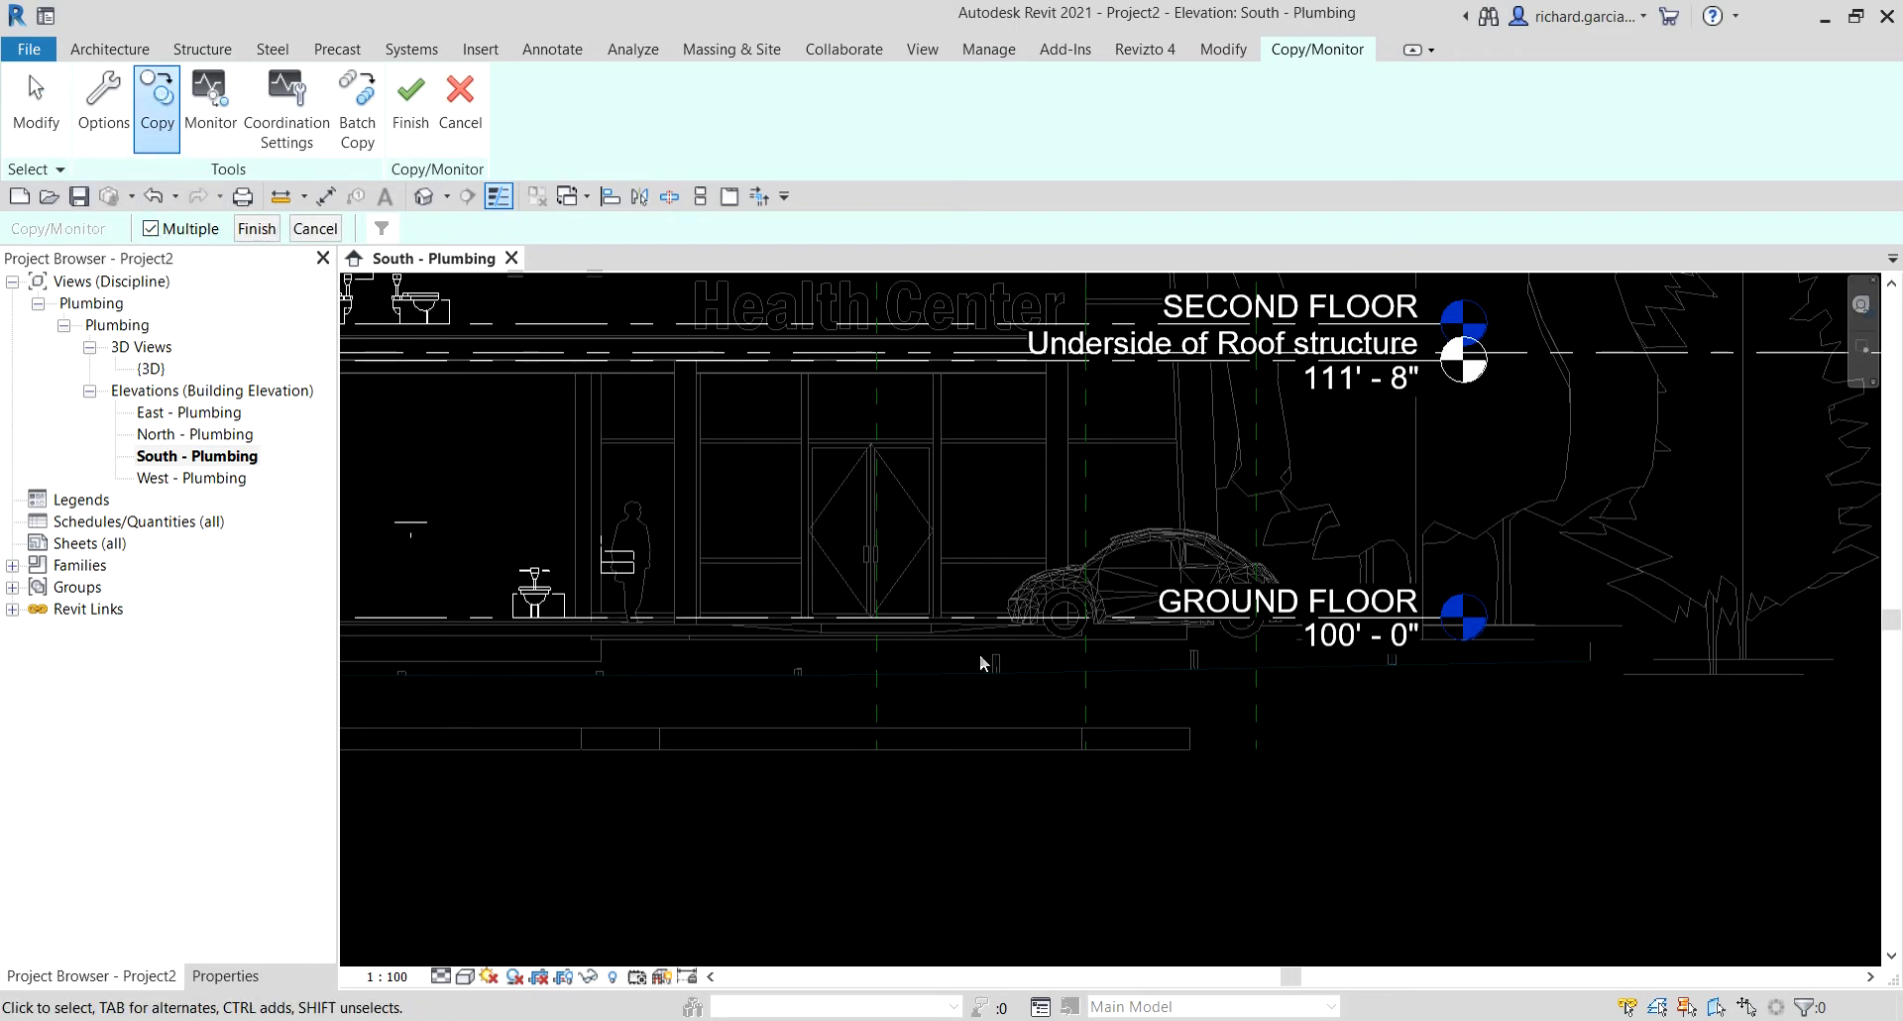
{"action": "scroll", "coordinate": [991, 664], "scroll_direction": "down", "scroll_amount": 1}
{"action": "scroll", "coordinate": [1015, 689], "scroll_direction": "up", "scroll_amount": 2}
{"action": "scroll", "coordinate": [1125, 851], "scroll_direction": "down", "scroll_amount": 2}
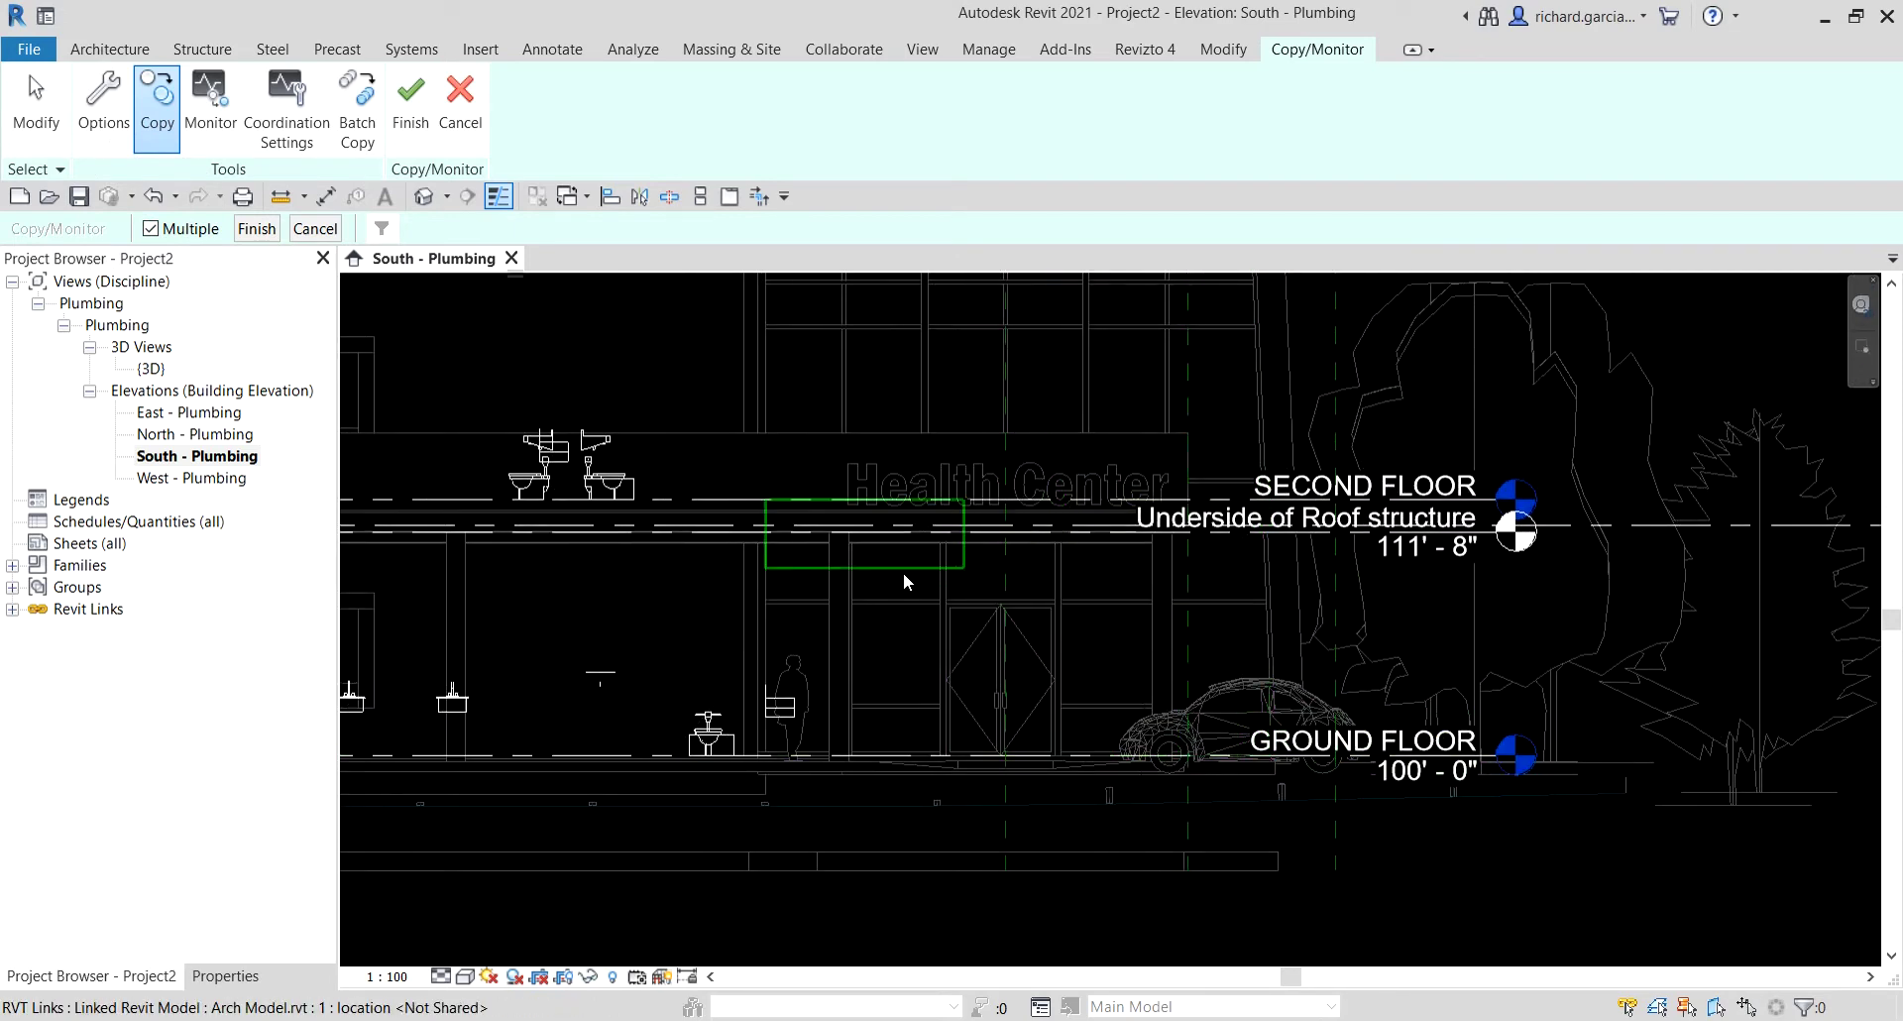
{"action": "left_click", "coordinate": [1055, 753]}
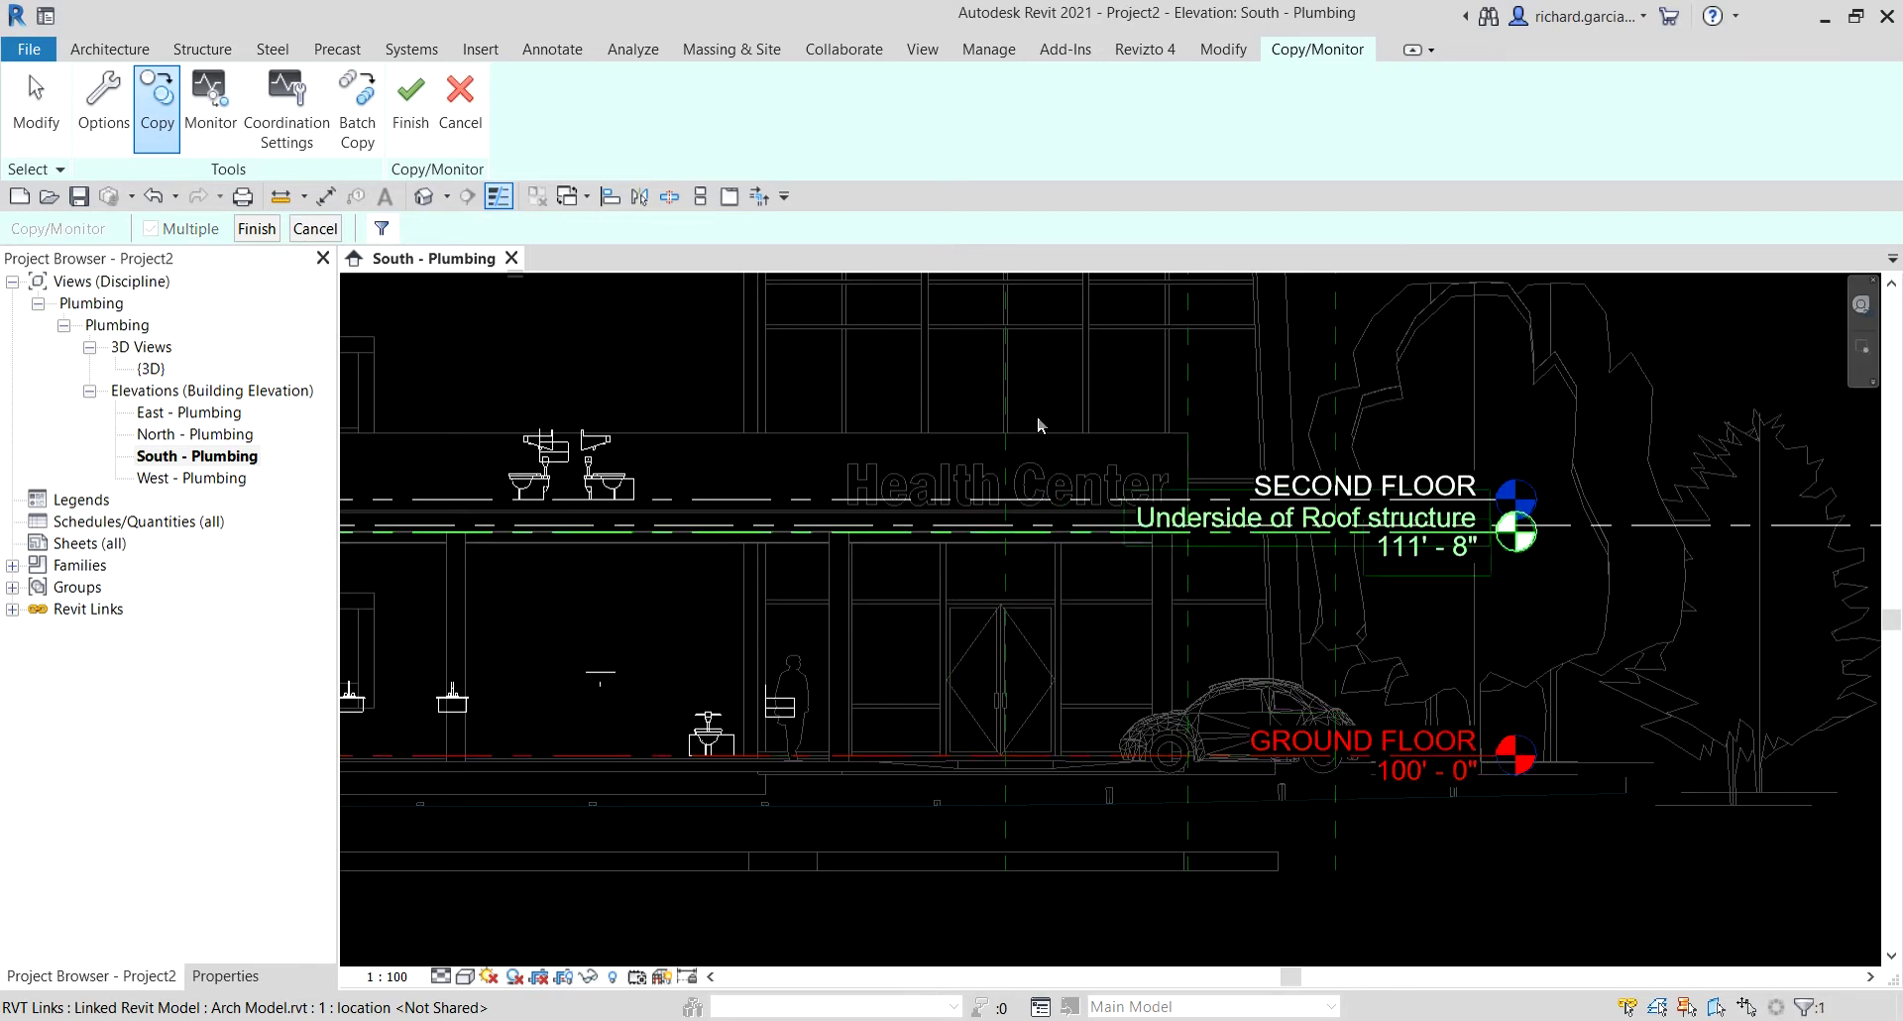
{"action": "left_click", "coordinate": [811, 500]}
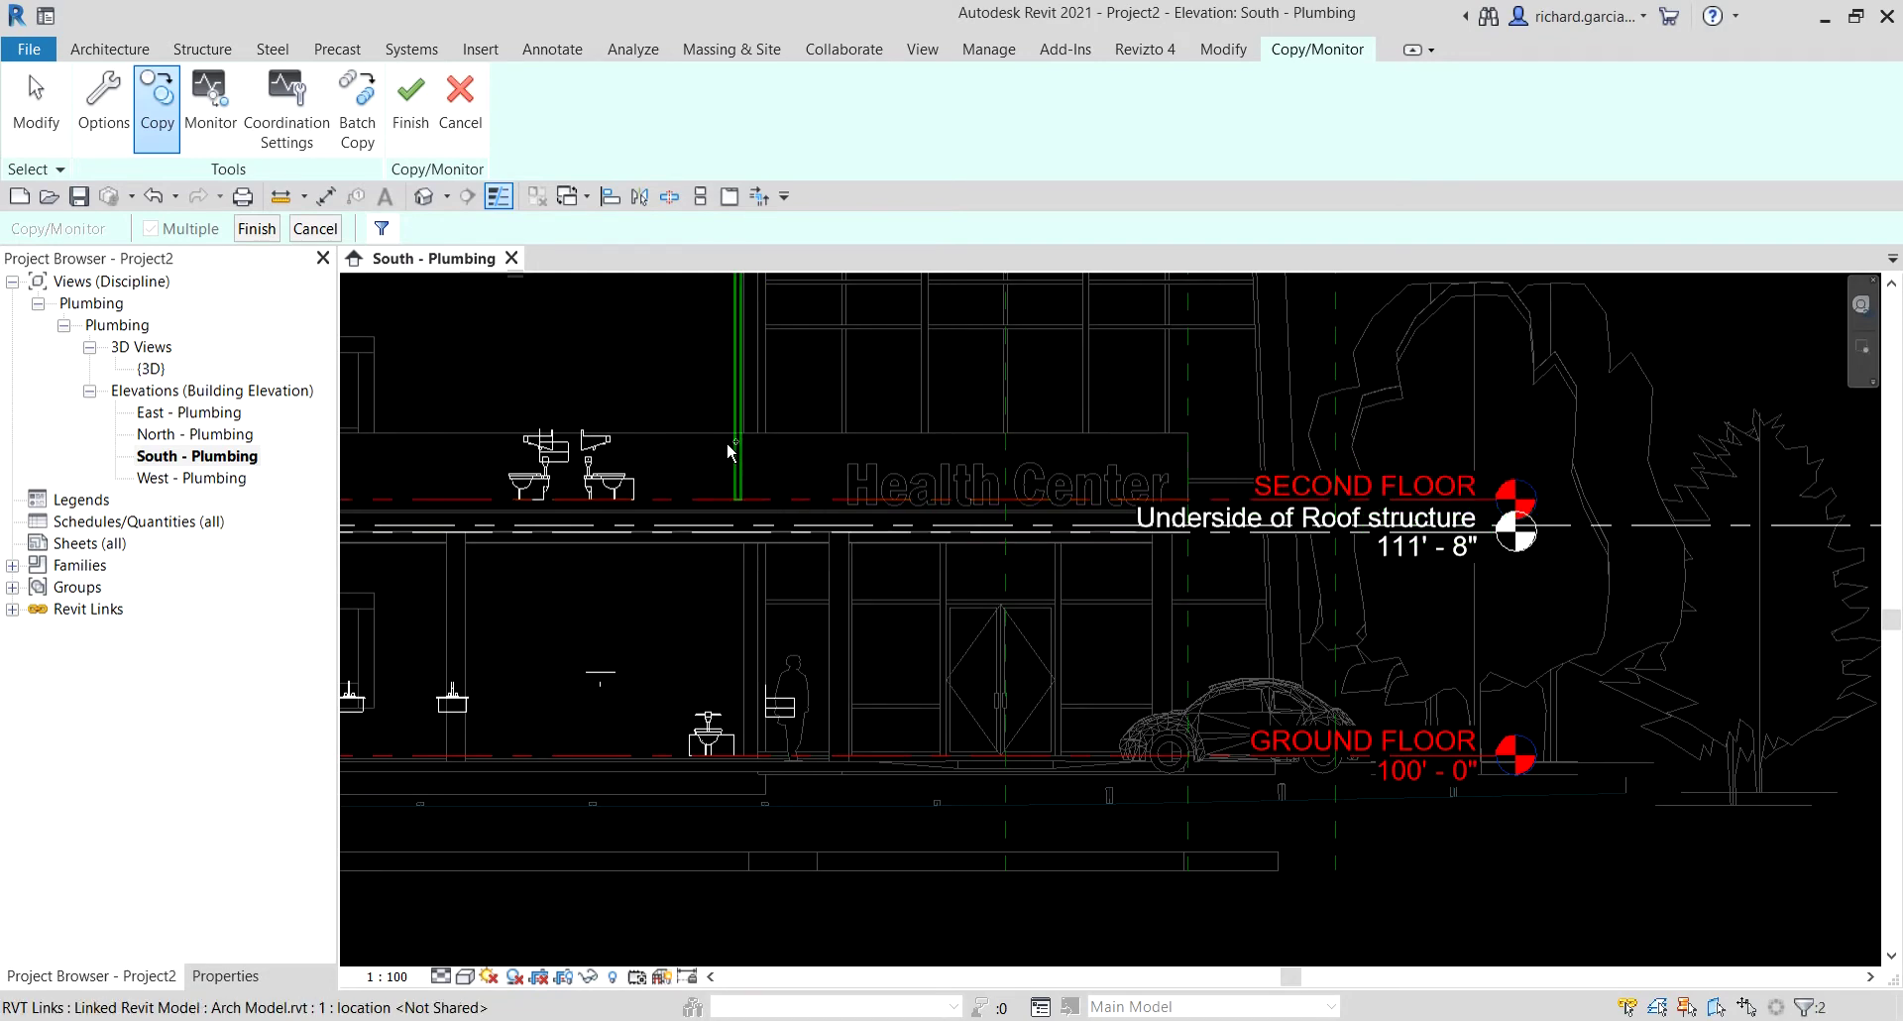
Add the linked roof level at 126' - 7 1/2" and the linked Atrium Roof level to the copy selection.
{"action": "scroll", "coordinate": [727, 442], "scroll_direction": "down", "scroll_amount": 2}
{"action": "middle_click_drag", "start_coordinate": [724, 436], "coordinate": [1473, 616]}
{"action": "scroll", "coordinate": [734, 496], "scroll_direction": "down", "scroll_amount": 1}
{"action": "scroll", "coordinate": [719, 561], "scroll_direction": "down", "scroll_amount": 1}
{"action": "middle_click_drag", "start_coordinate": [720, 561], "coordinate": [937, 458]}
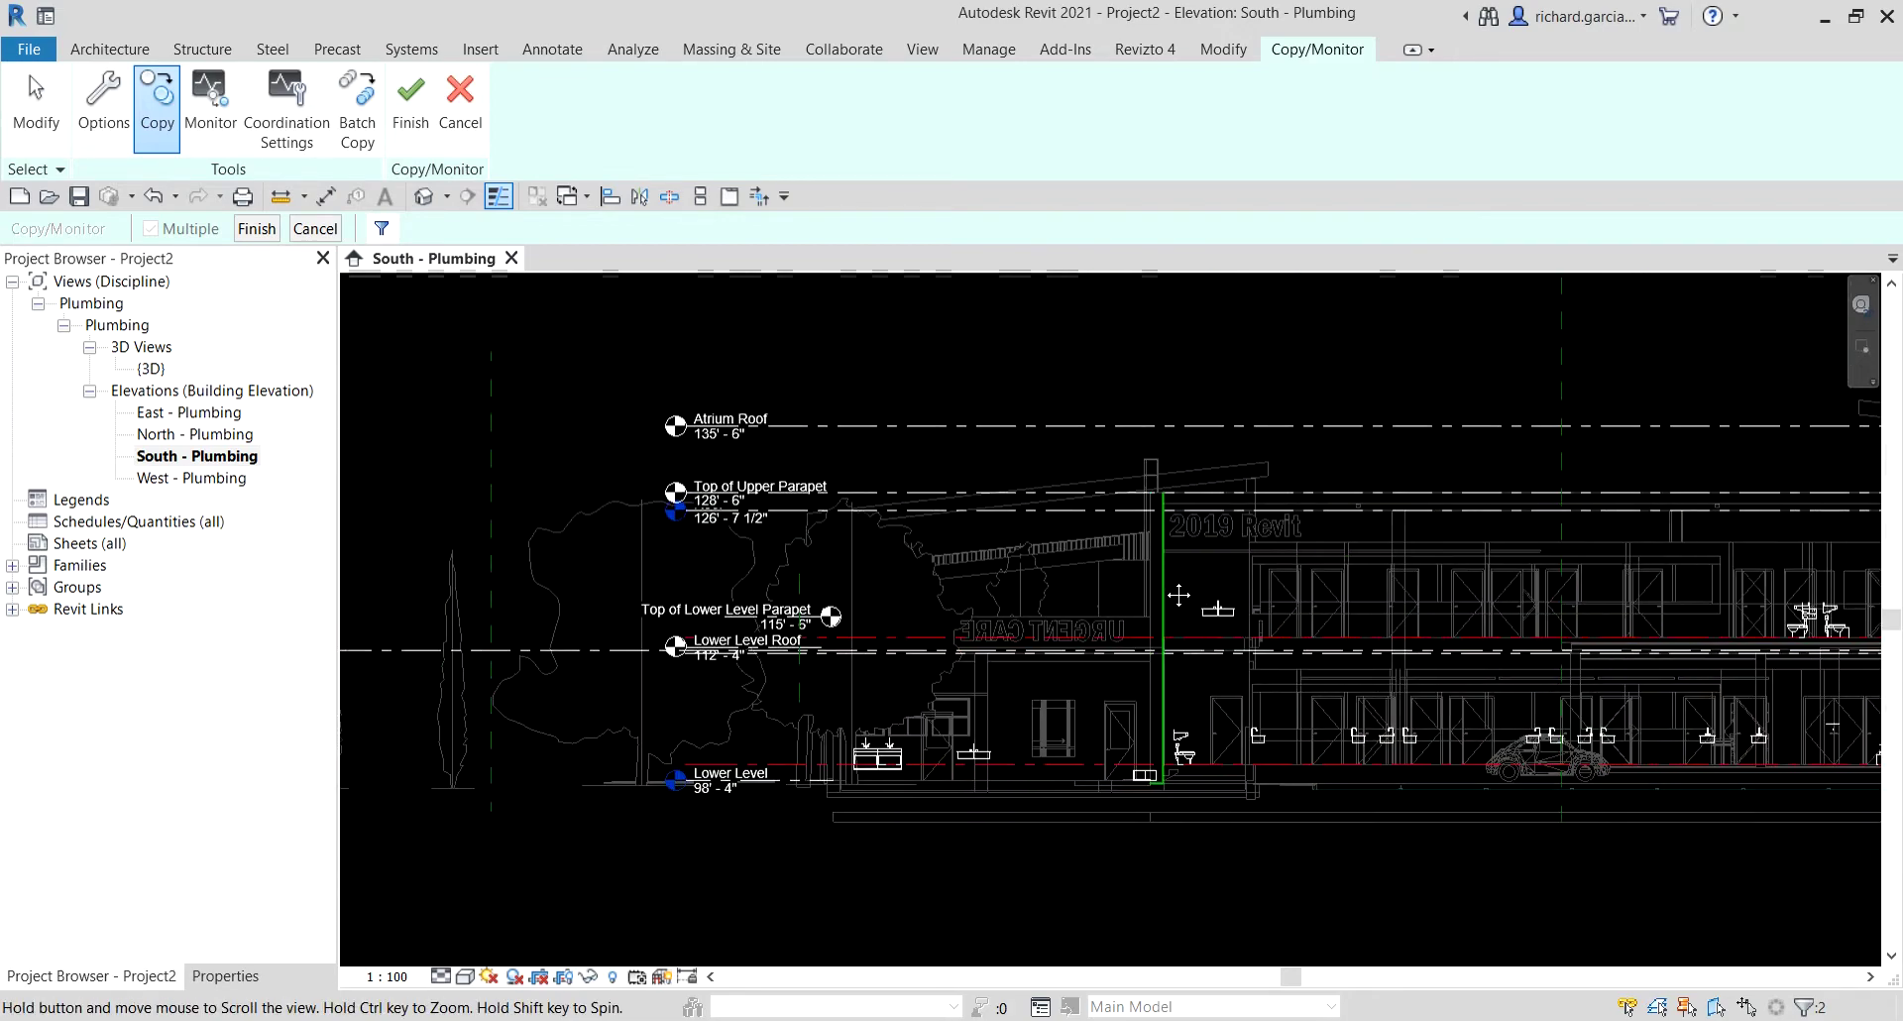
{"action": "scroll", "coordinate": [937, 458], "scroll_direction": "up", "scroll_amount": 2}
{"action": "scroll", "coordinate": [948, 442], "scroll_direction": "up", "scroll_amount": 1}
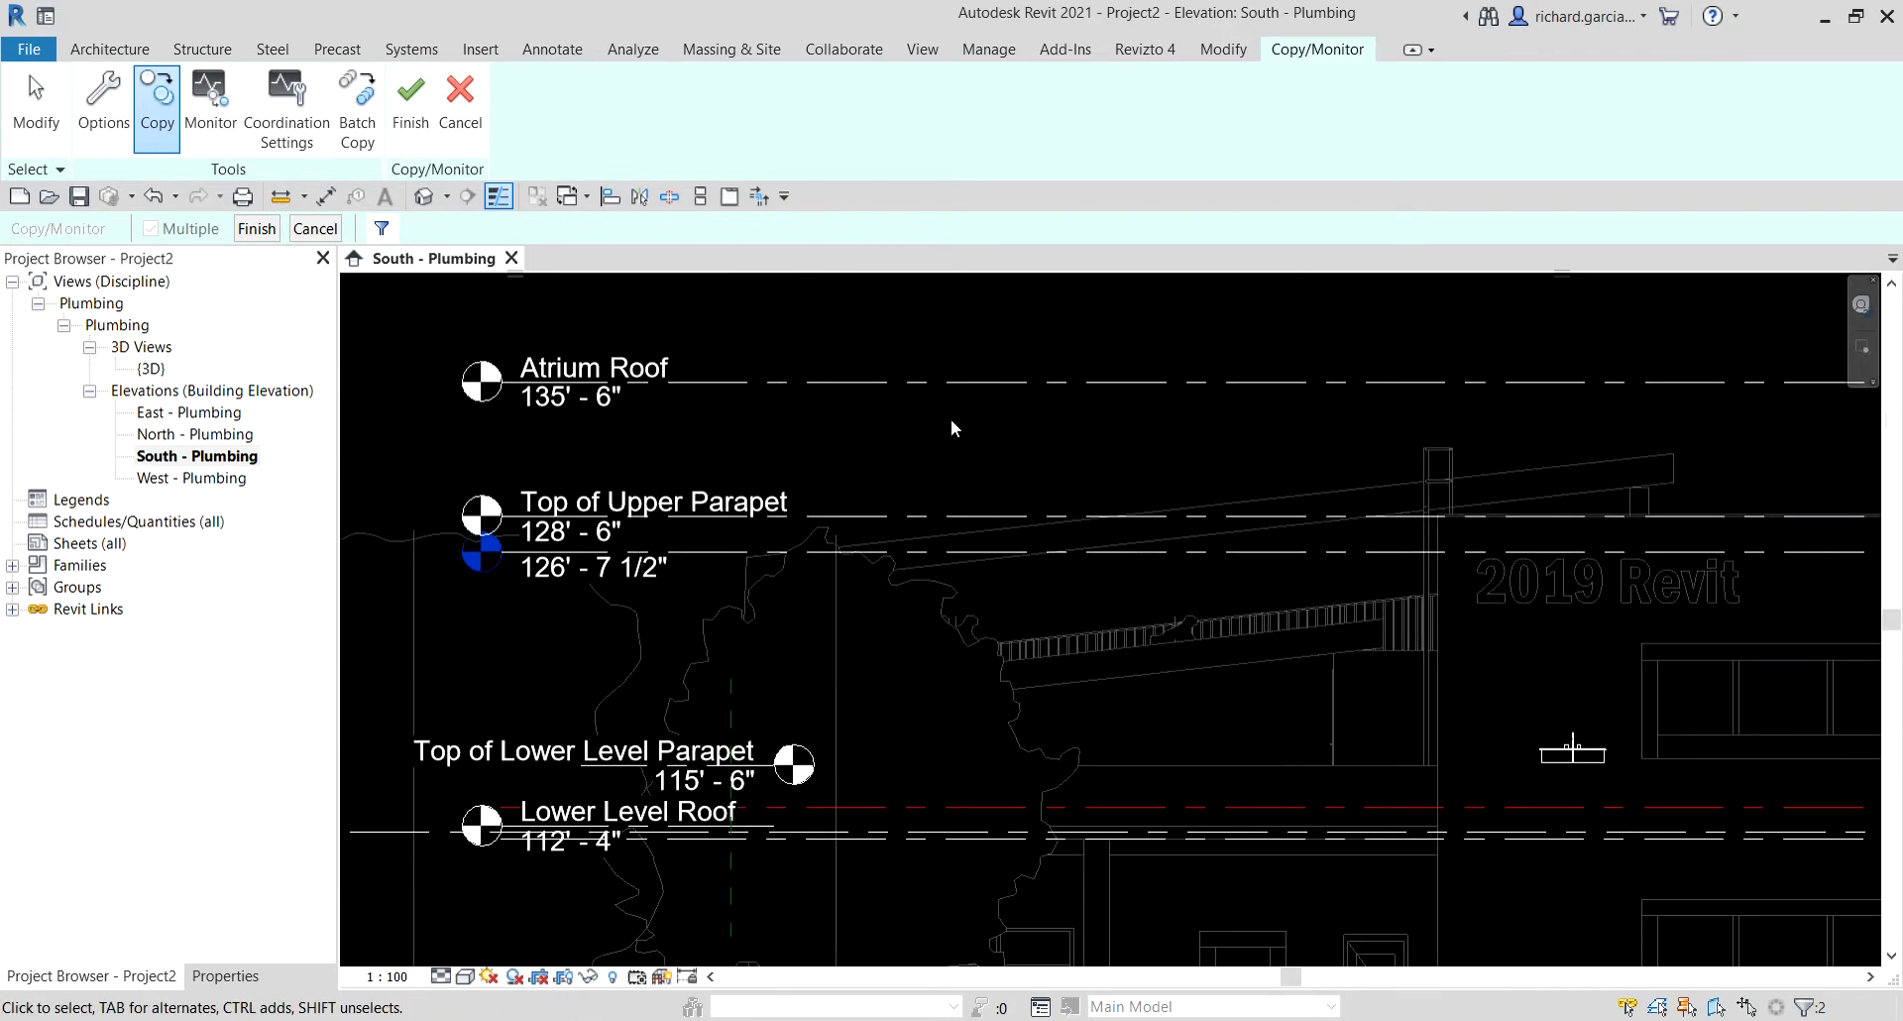
{"action": "left_click", "coordinate": [875, 552]}
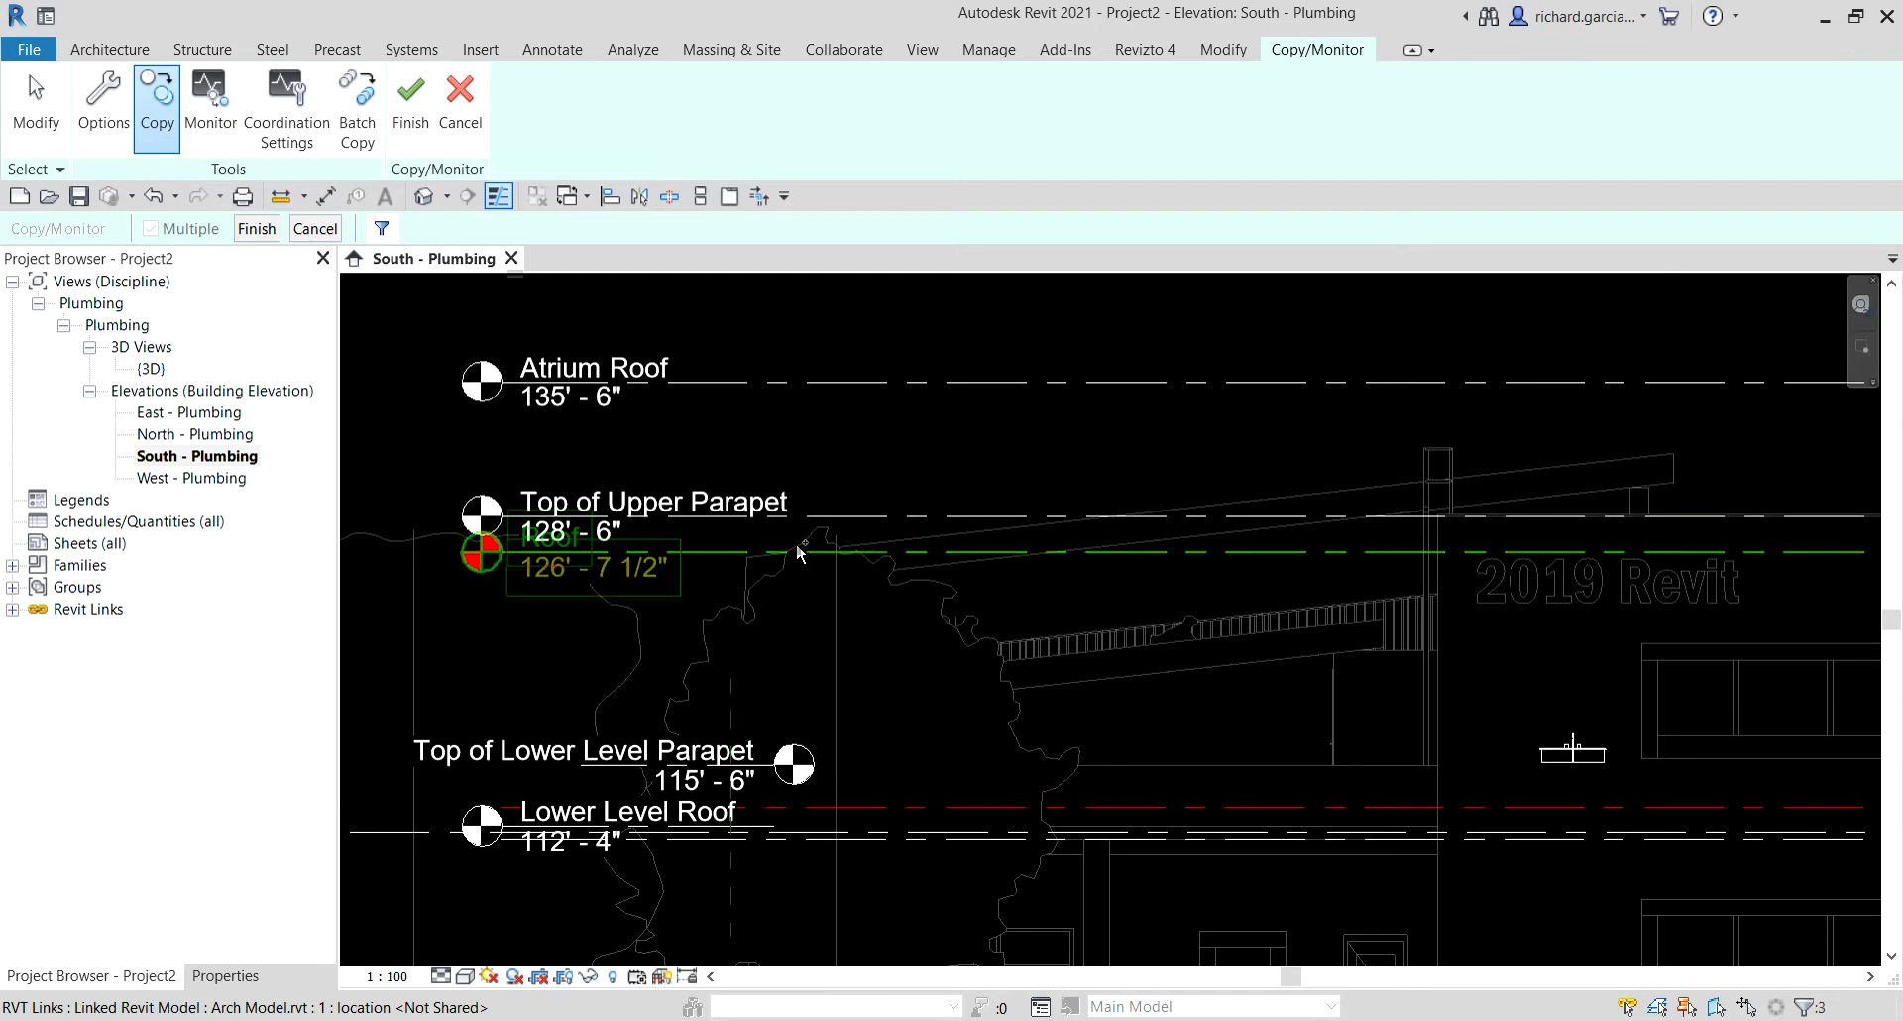
{"action": "left_click", "coordinate": [830, 381]}
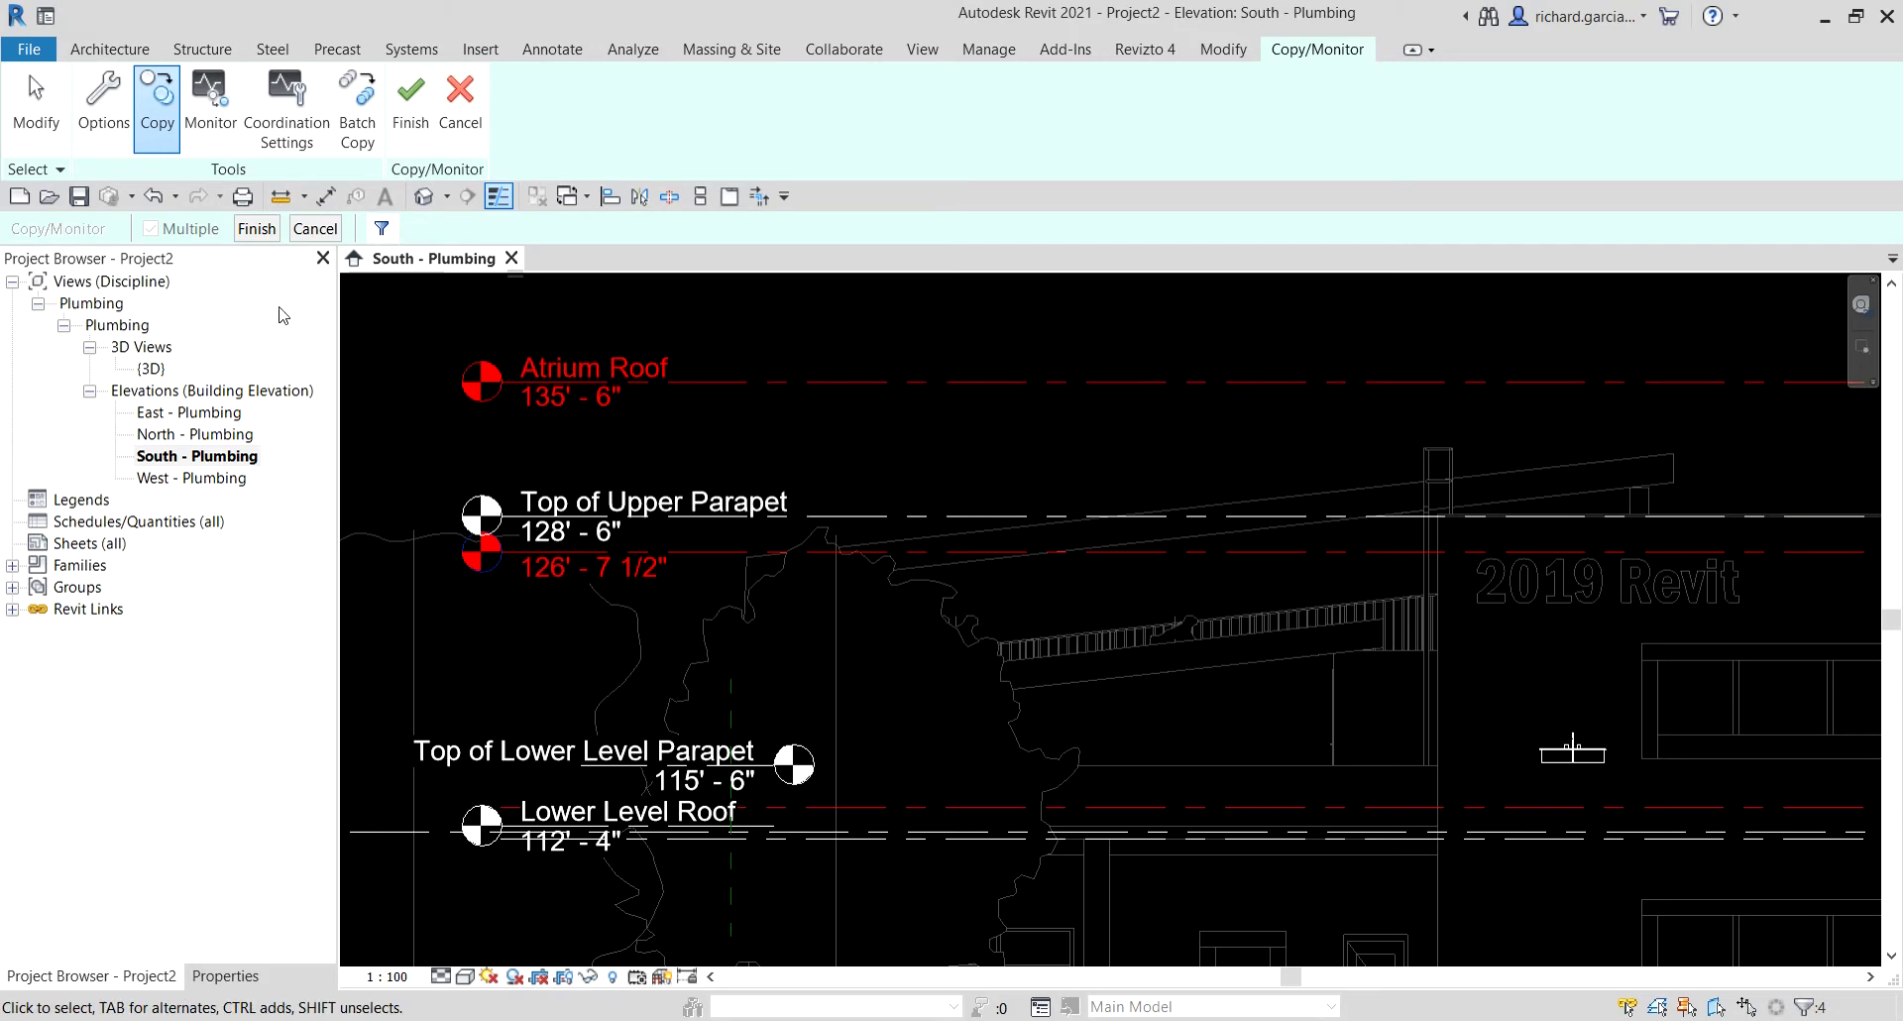
Complete the multiple copy of the selected linked levels and finish the Copy/Monitor session.
{"action": "left_click", "coordinate": [262, 234]}
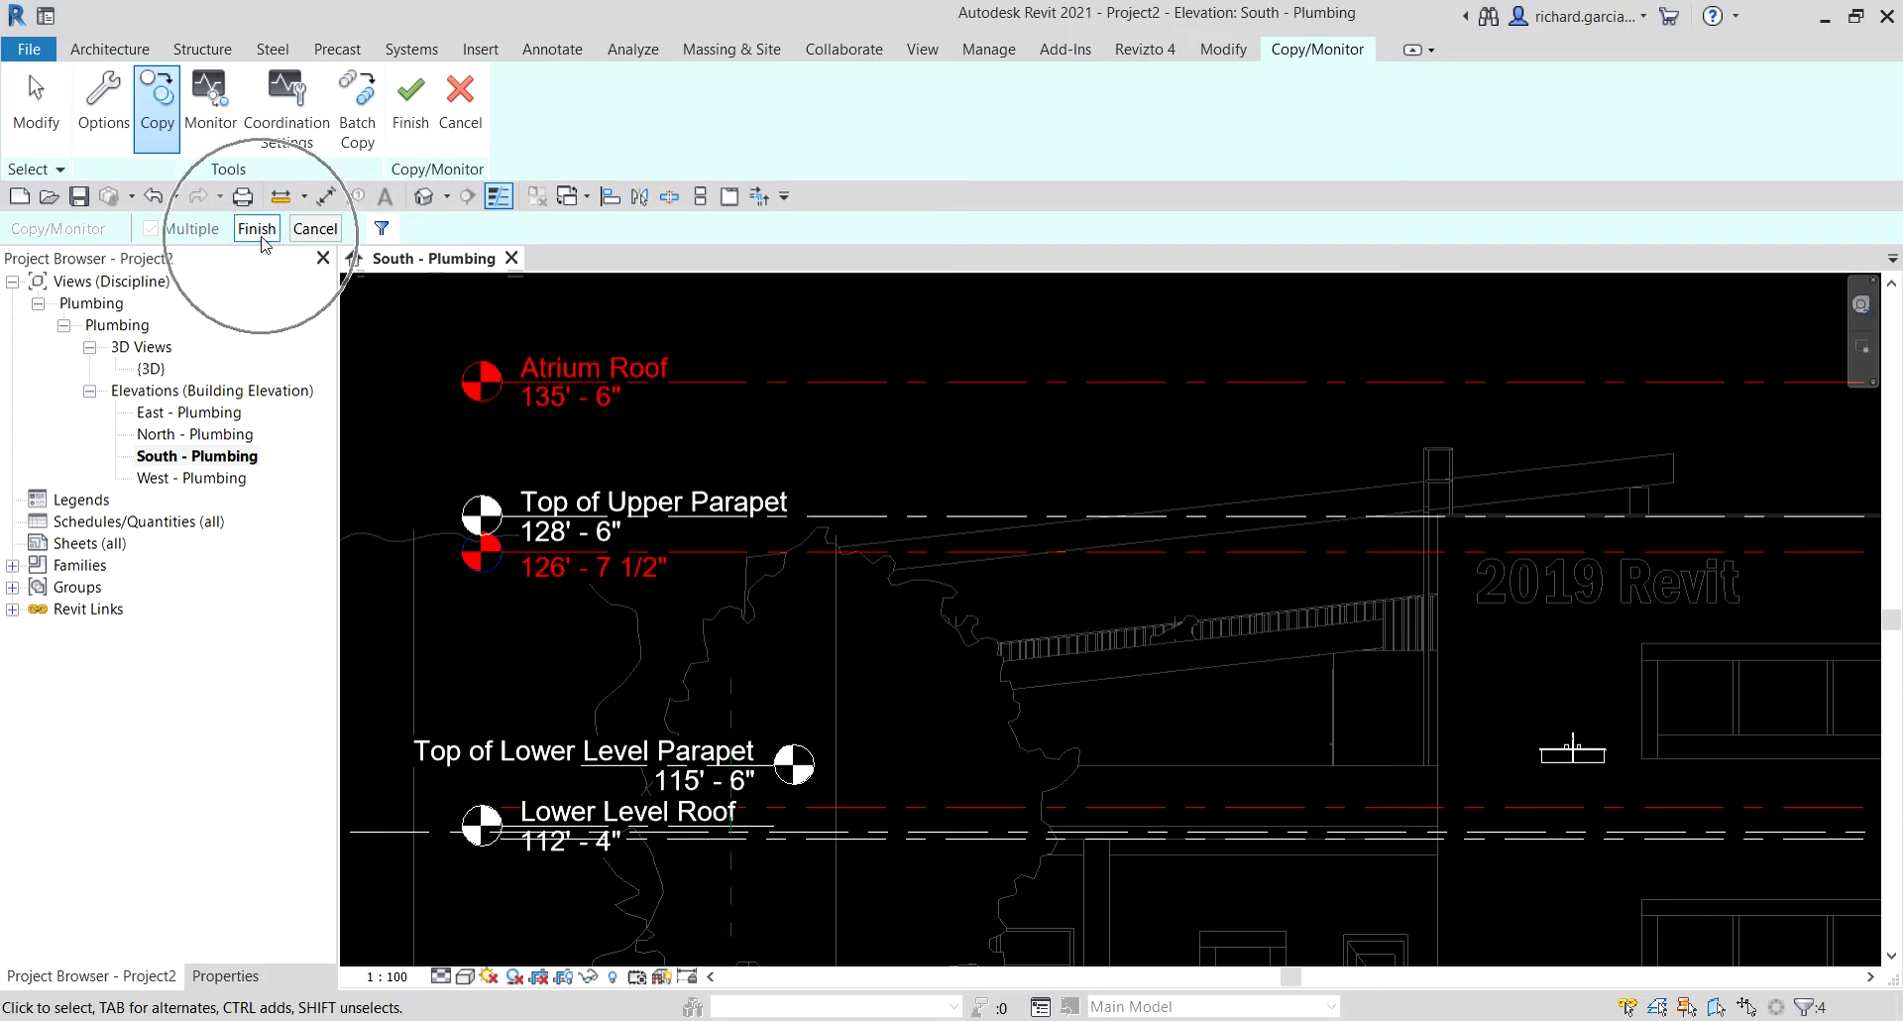
{"action": "left_click", "coordinate": [260, 234]}
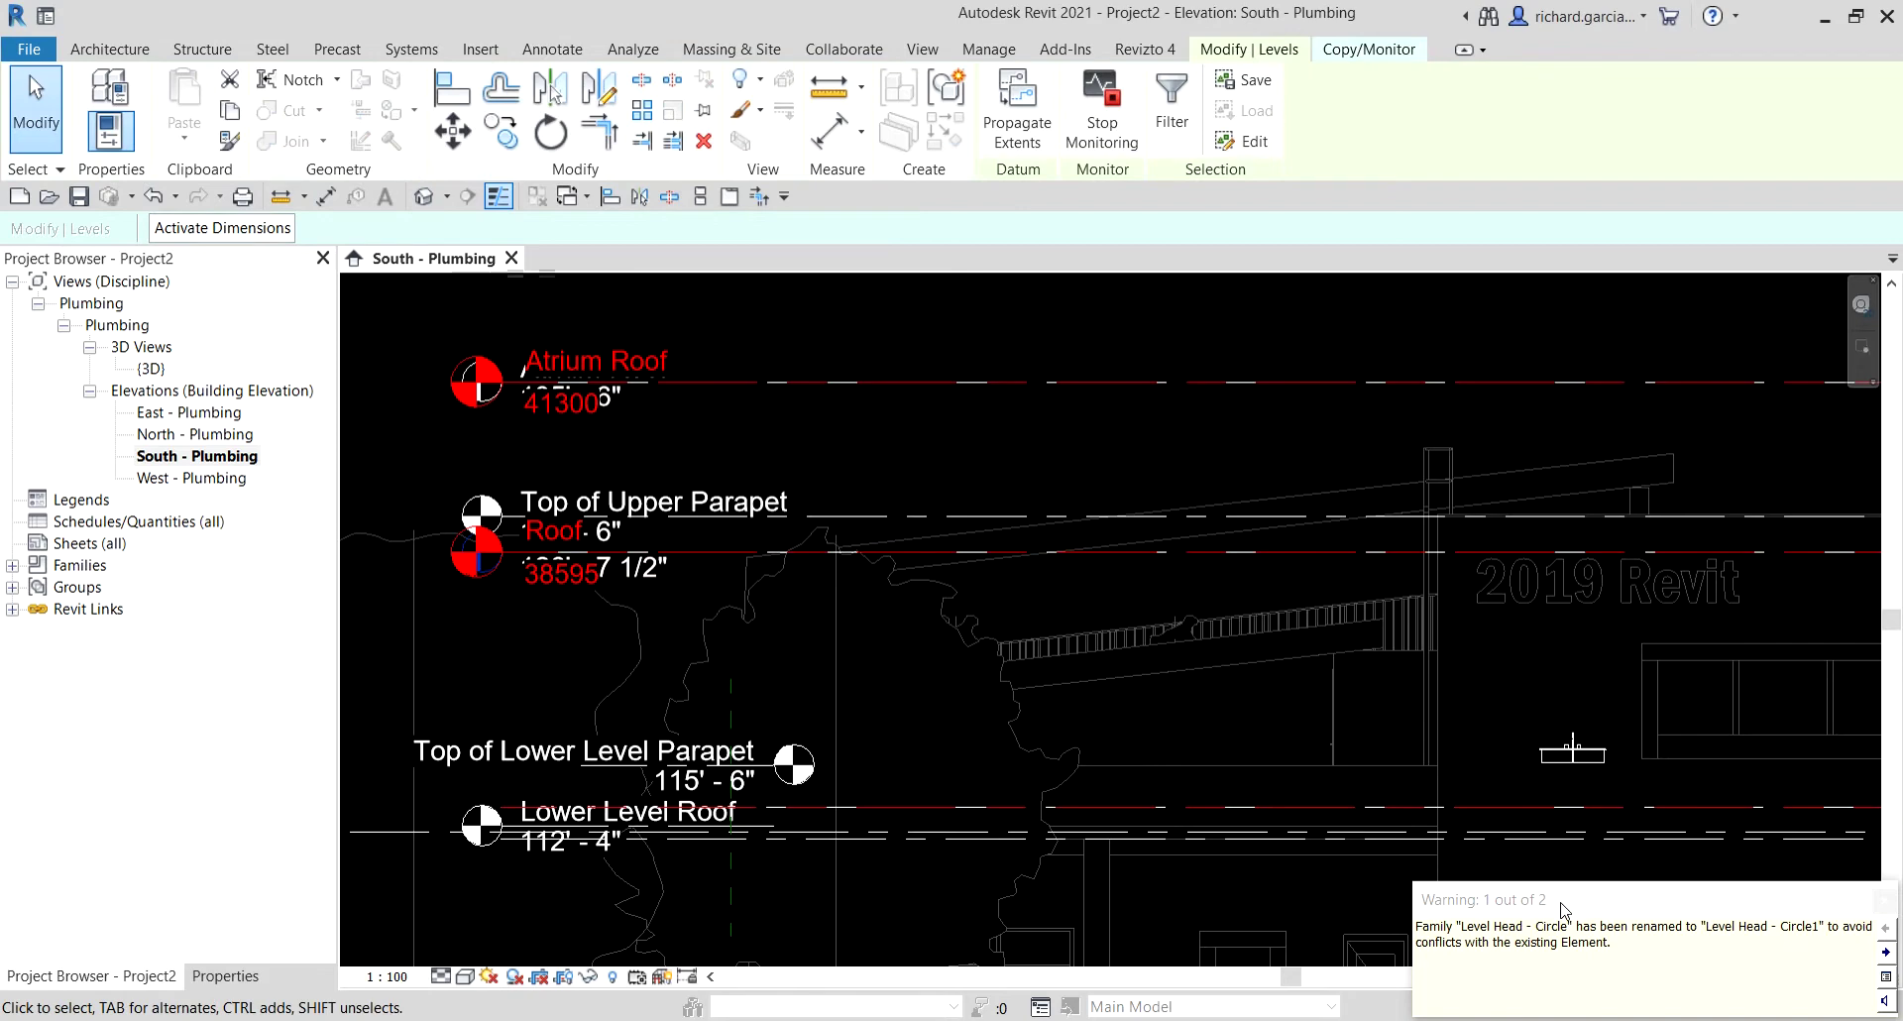
{"action": "left_click_drag", "start_coordinate": [1564, 907], "coordinate": [920, 461]}
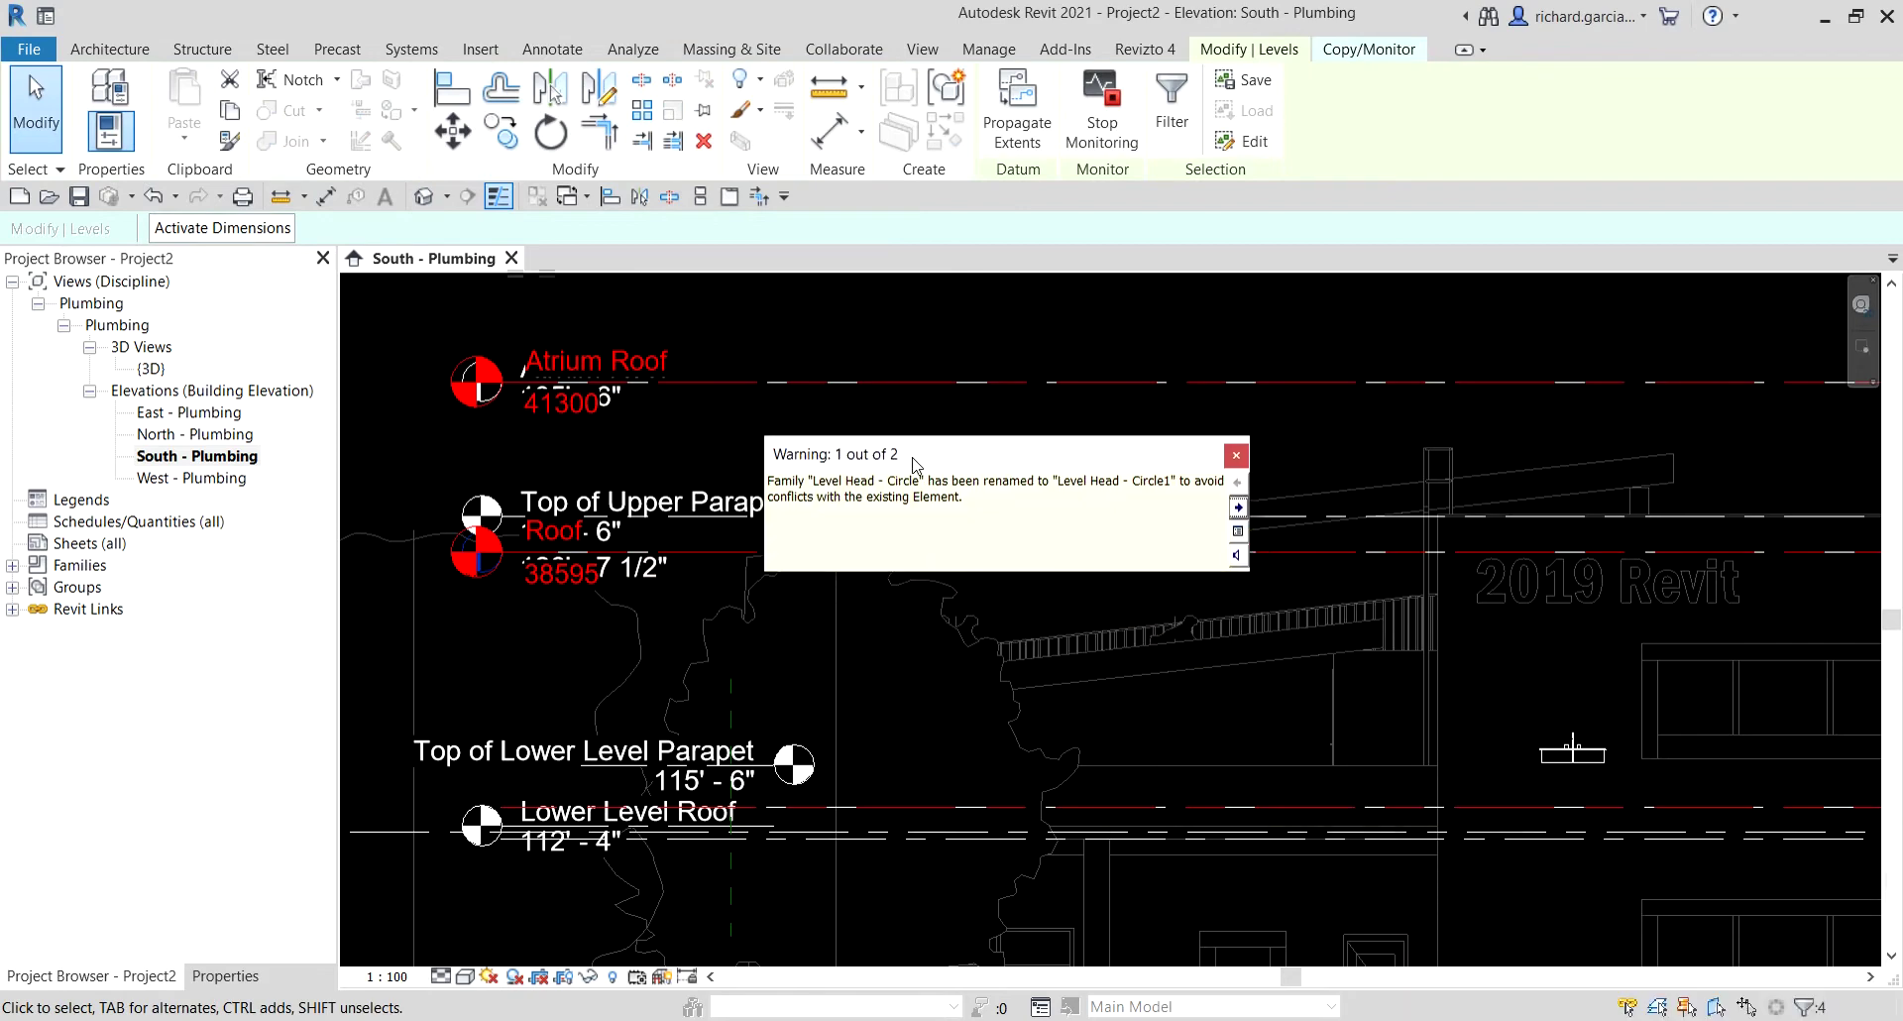
{"action": "left_click", "coordinate": [1236, 456]}
{"action": "left_click", "coordinate": [1367, 49]}
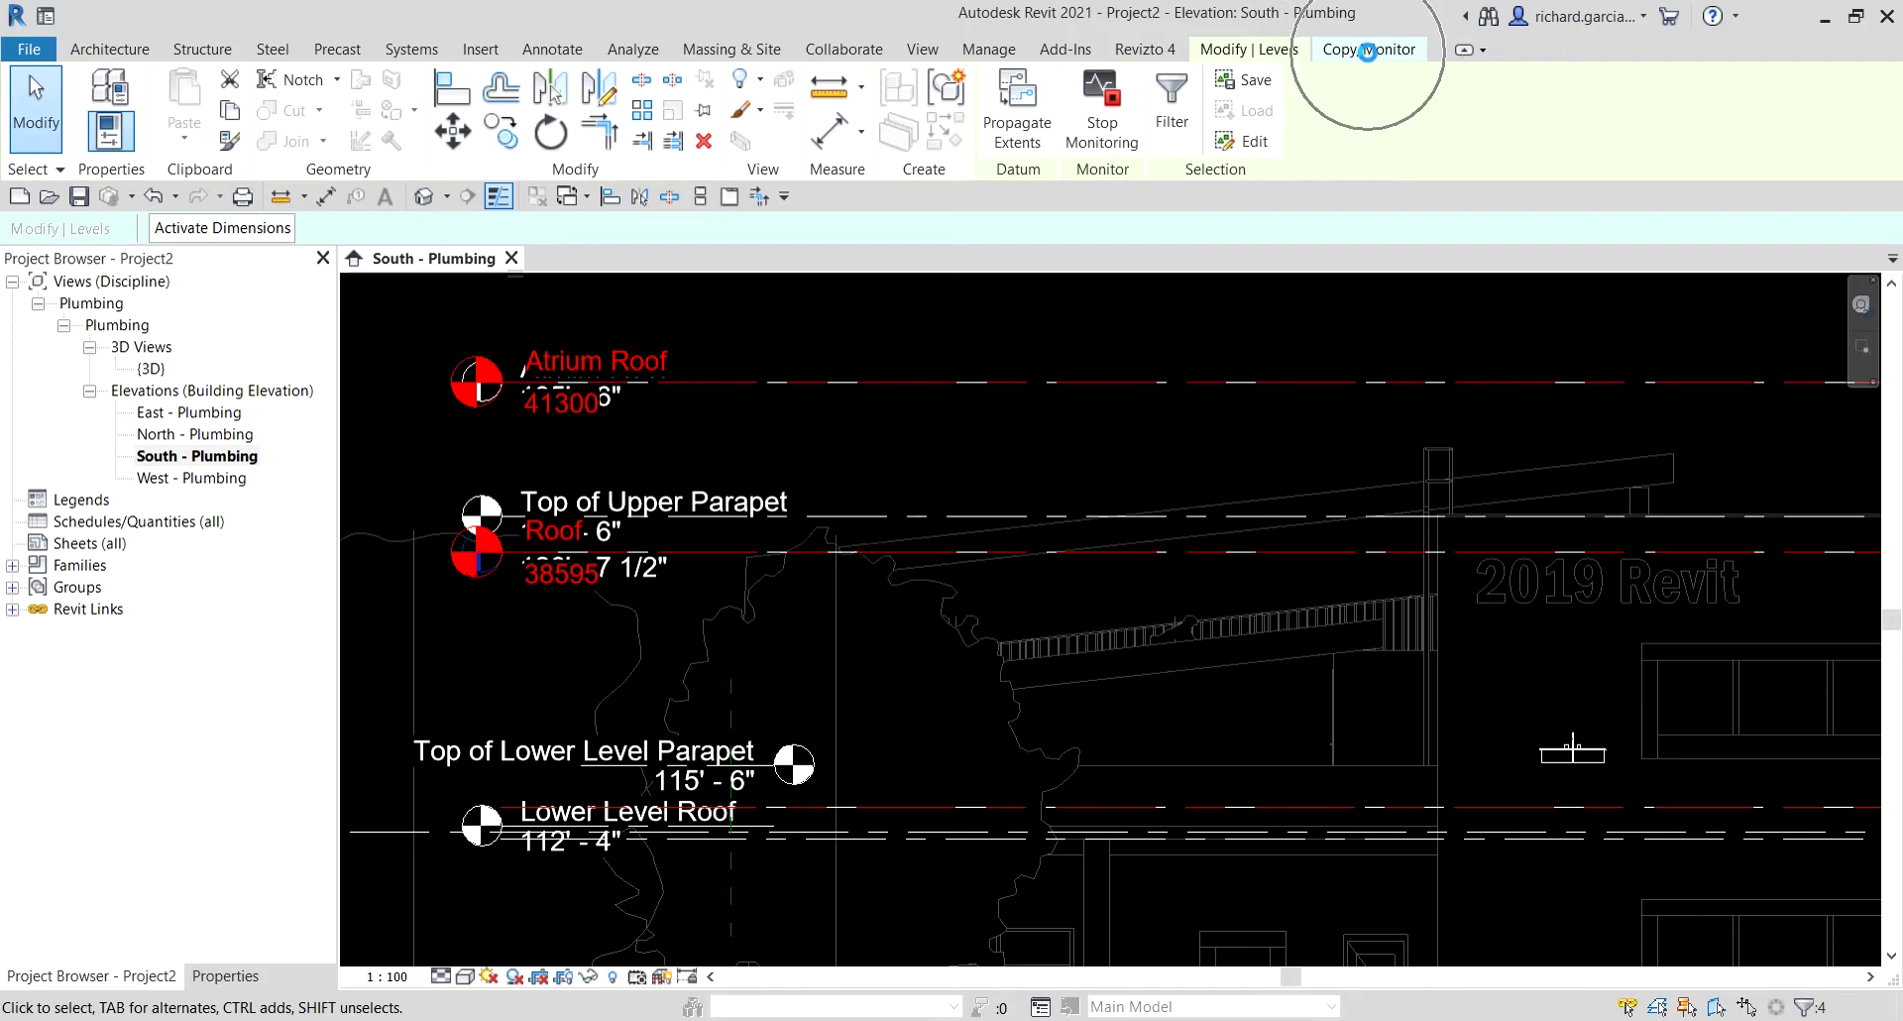
{"action": "left_click", "coordinate": [1368, 50]}
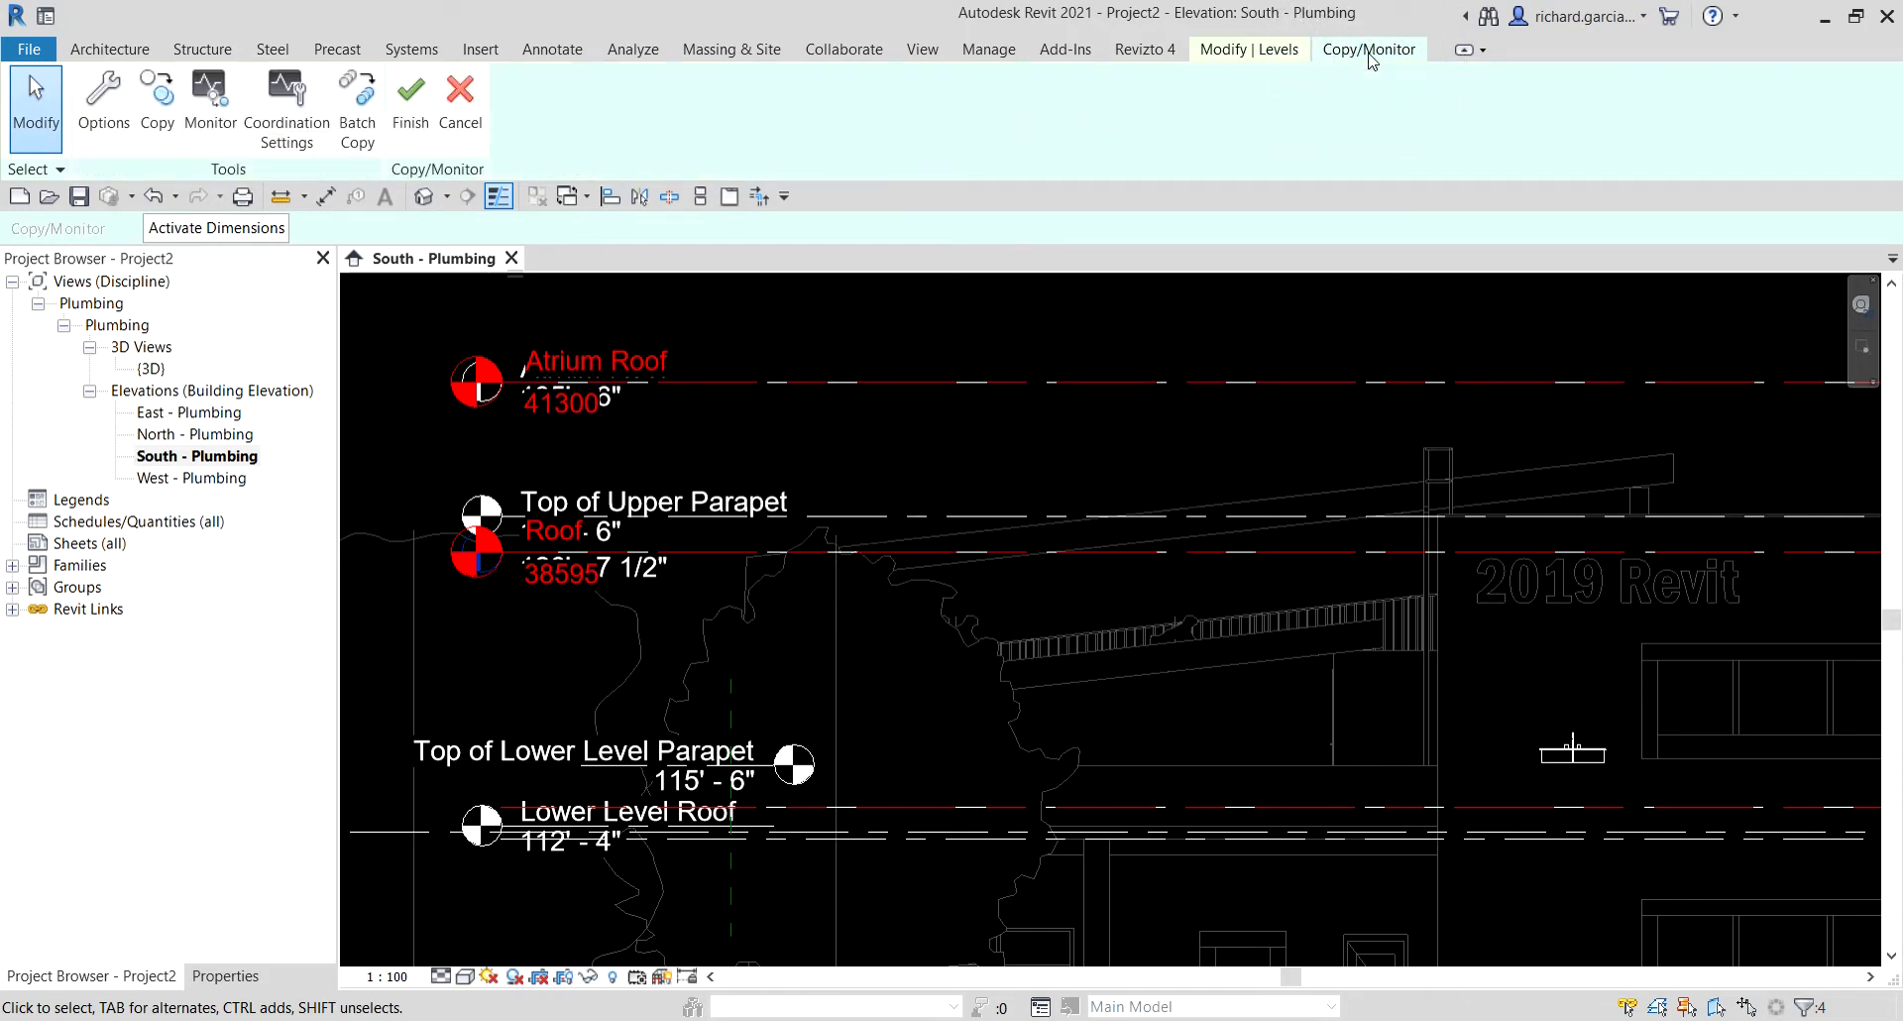
{"action": "left_click", "coordinate": [409, 95]}
Extend the east ends of the copied levels together, well past the linked Canopy level and the trees.
{"action": "scroll", "coordinate": [755, 363], "scroll_direction": "down", "scroll_amount": 5}
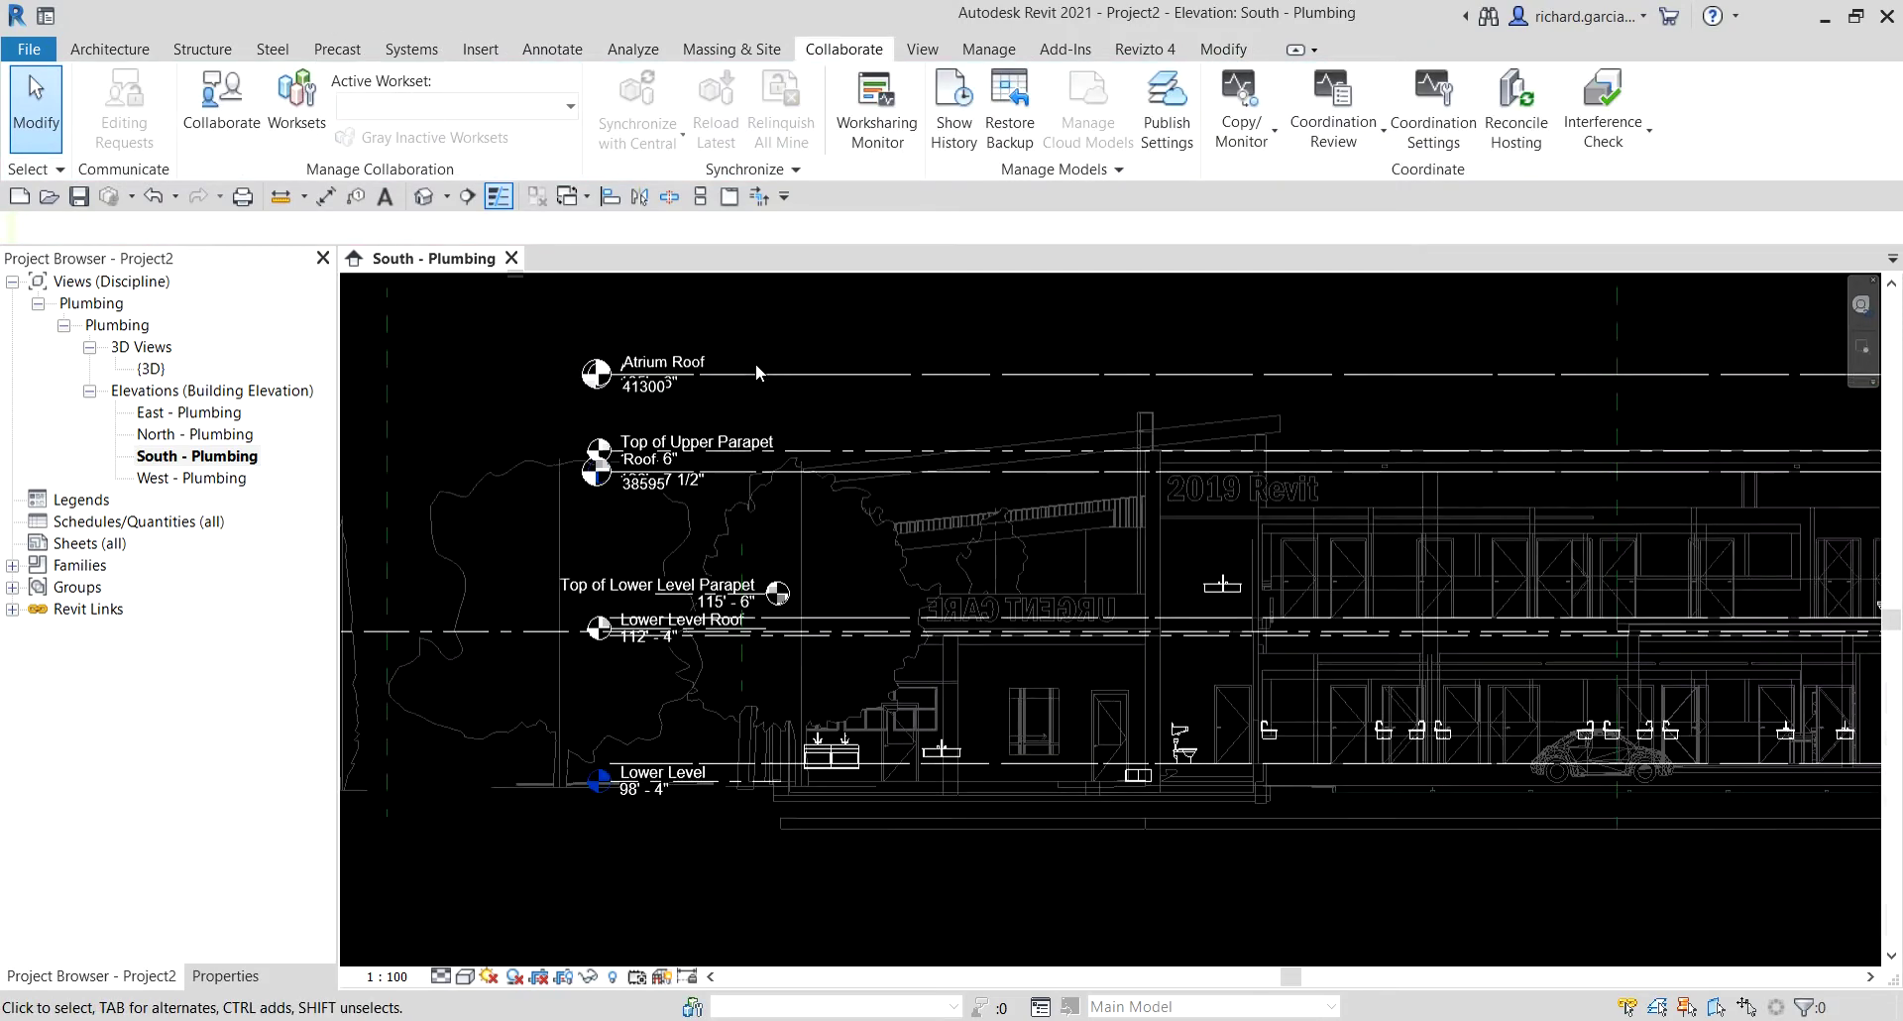
{"action": "middle_click_drag", "start_coordinate": [1340, 537], "coordinate": [1120, 436]}
{"action": "scroll", "coordinate": [1120, 446], "scroll_direction": "up", "scroll_amount": 1}
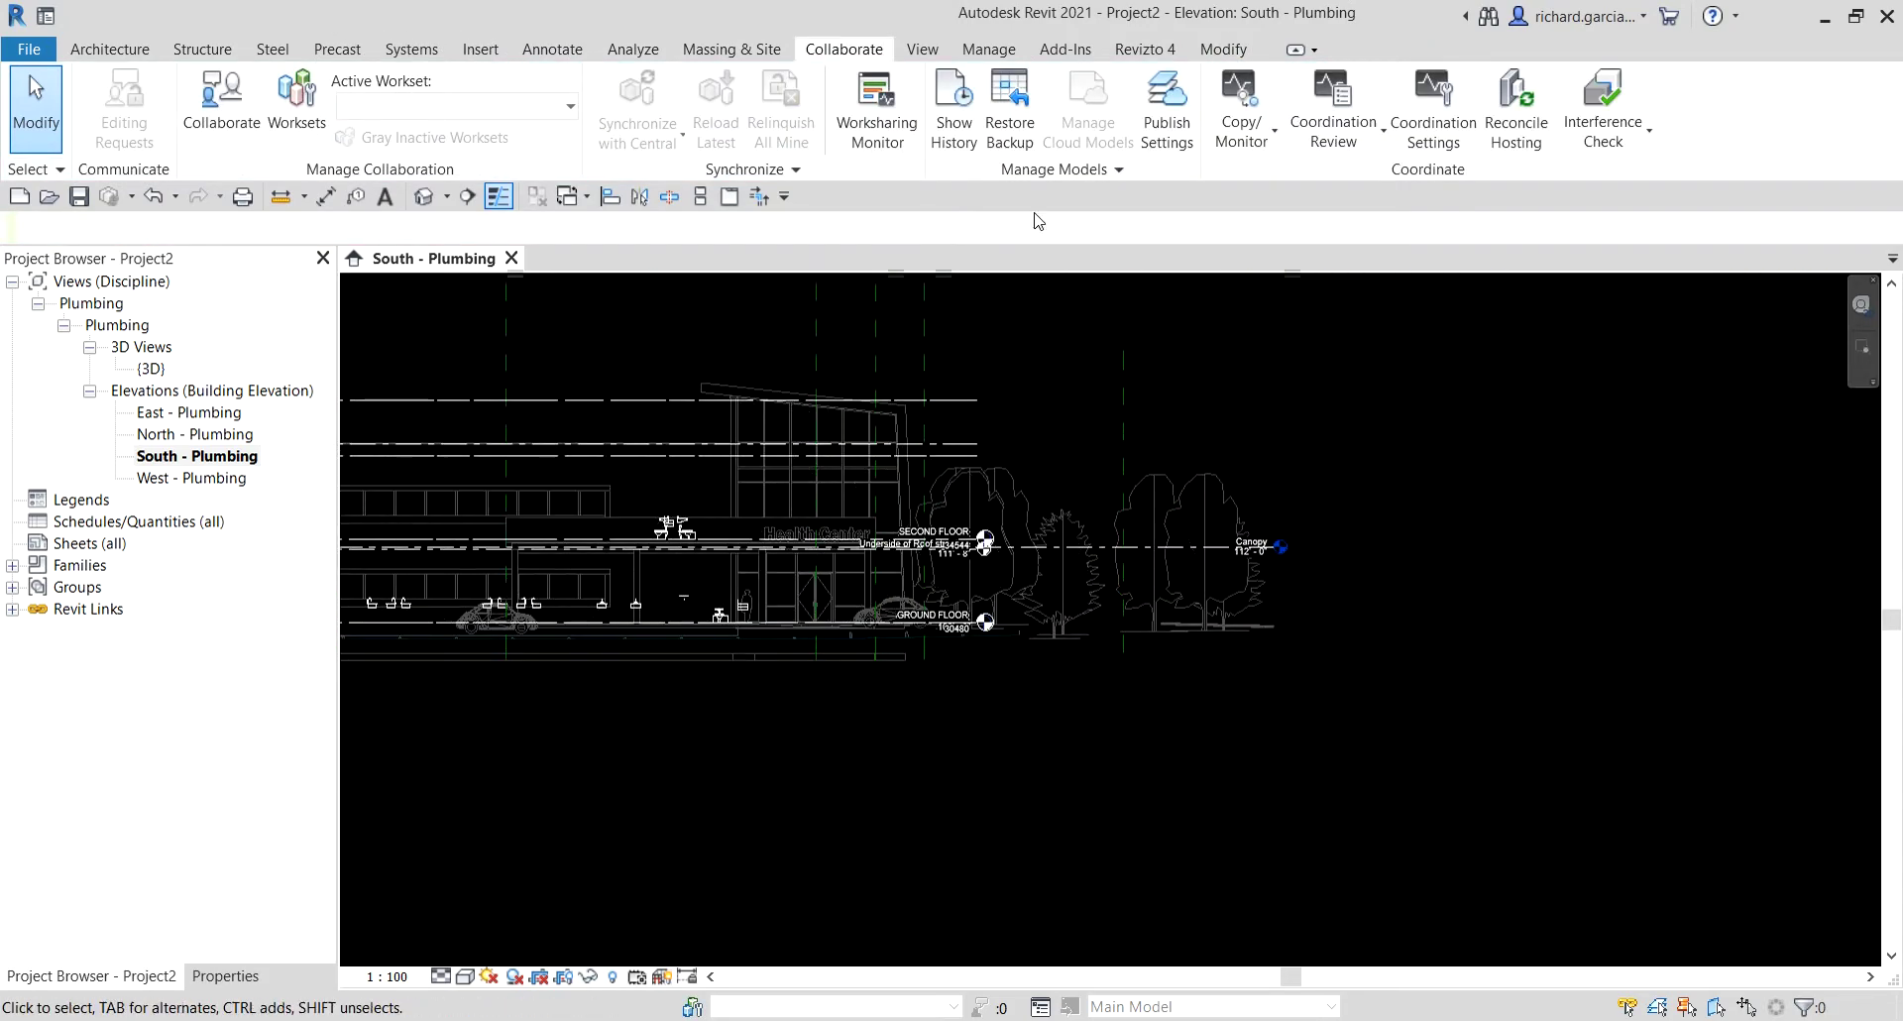
{"action": "left_click", "coordinate": [949, 398]}
{"action": "scroll", "coordinate": [1001, 436], "scroll_direction": "up", "scroll_amount": 2}
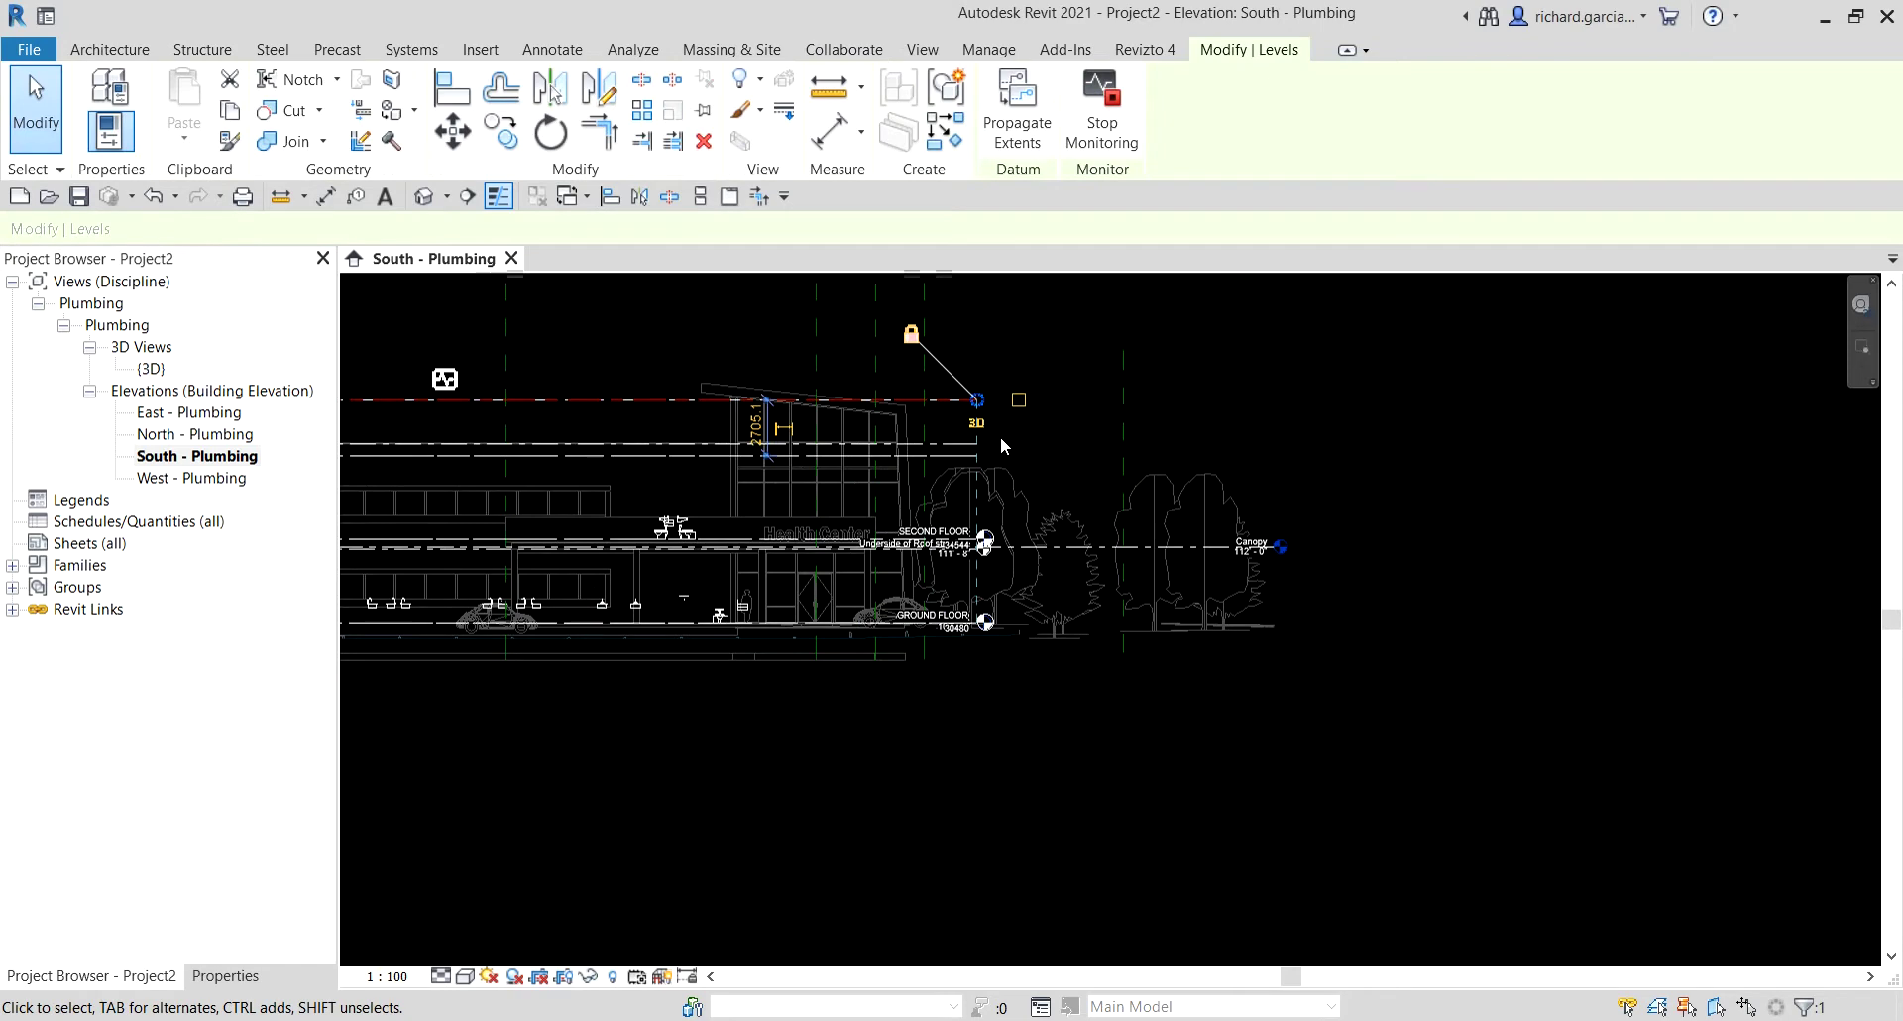
{"action": "left_click_drag", "start_coordinate": [971, 387], "coordinate": [1725, 457]}
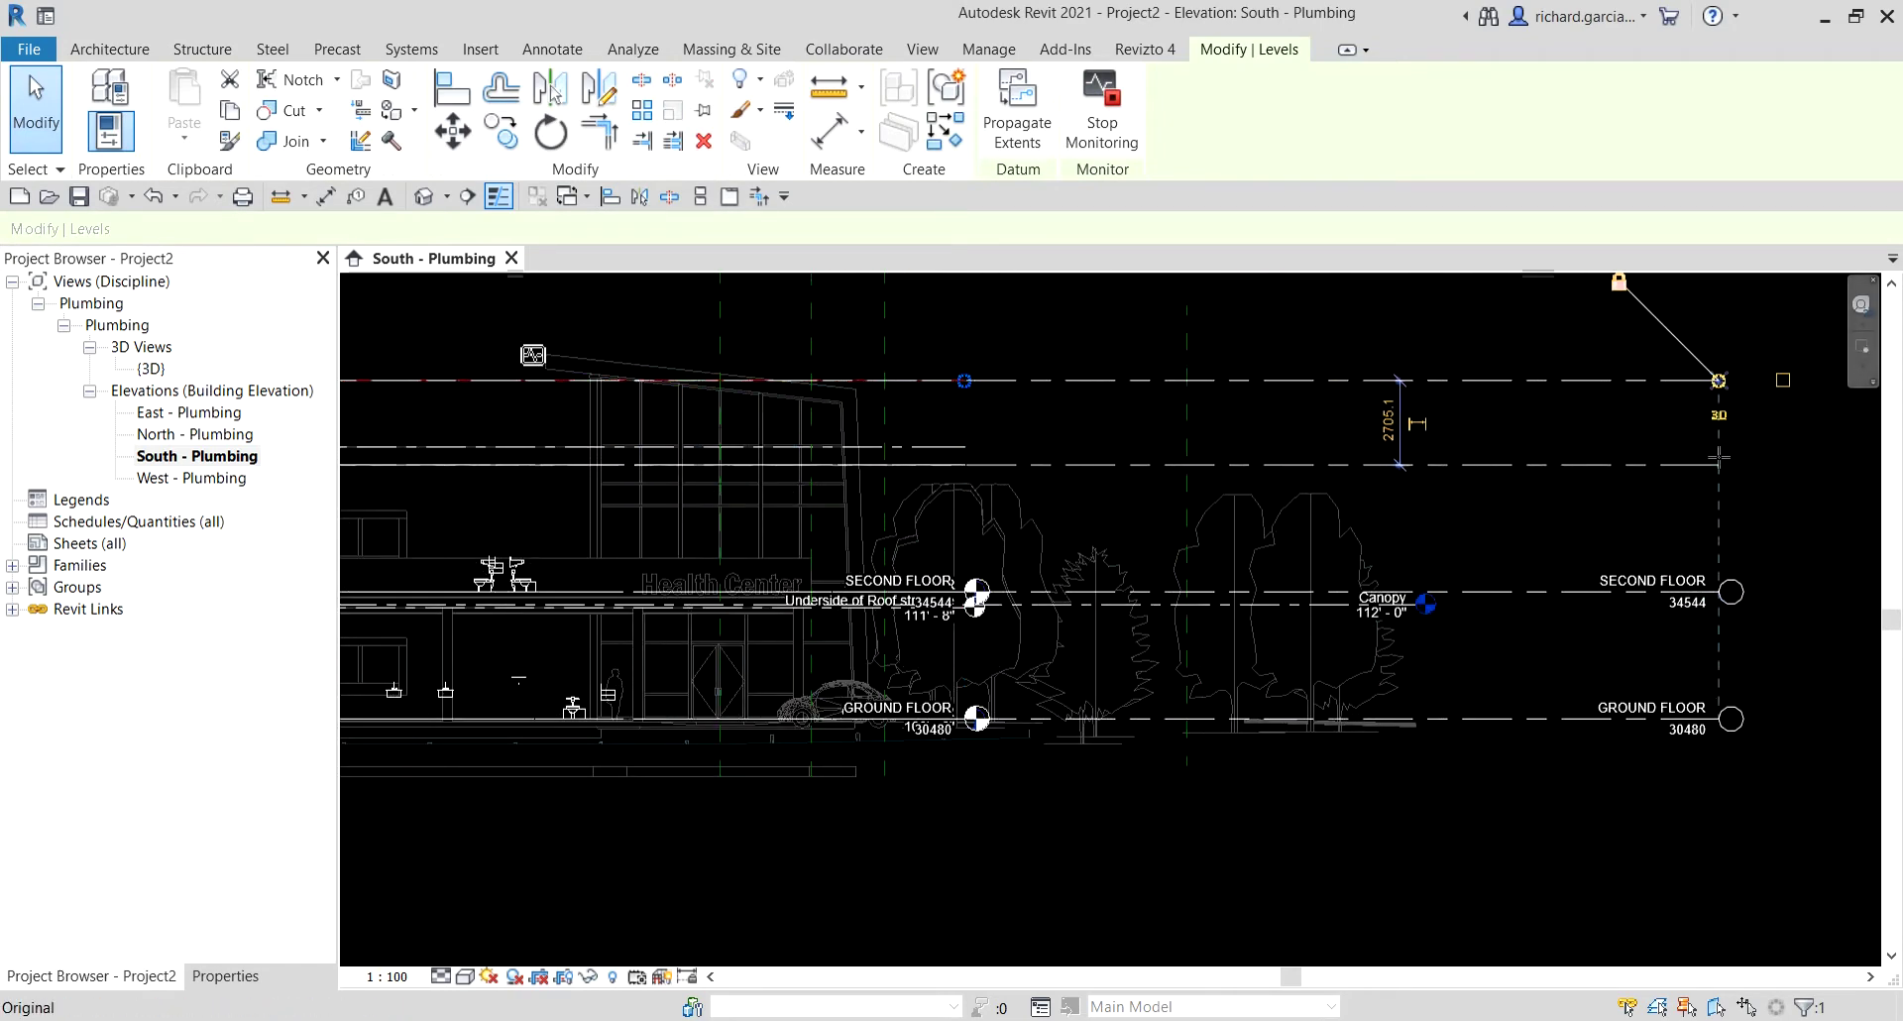
{"action": "left_click", "coordinate": [1473, 855]}
Show the level heads at the east ends of the copied Roof and Atrium Roof levels.
{"action": "middle_click_drag", "start_coordinate": [1525, 873], "coordinate": [1451, 830]}
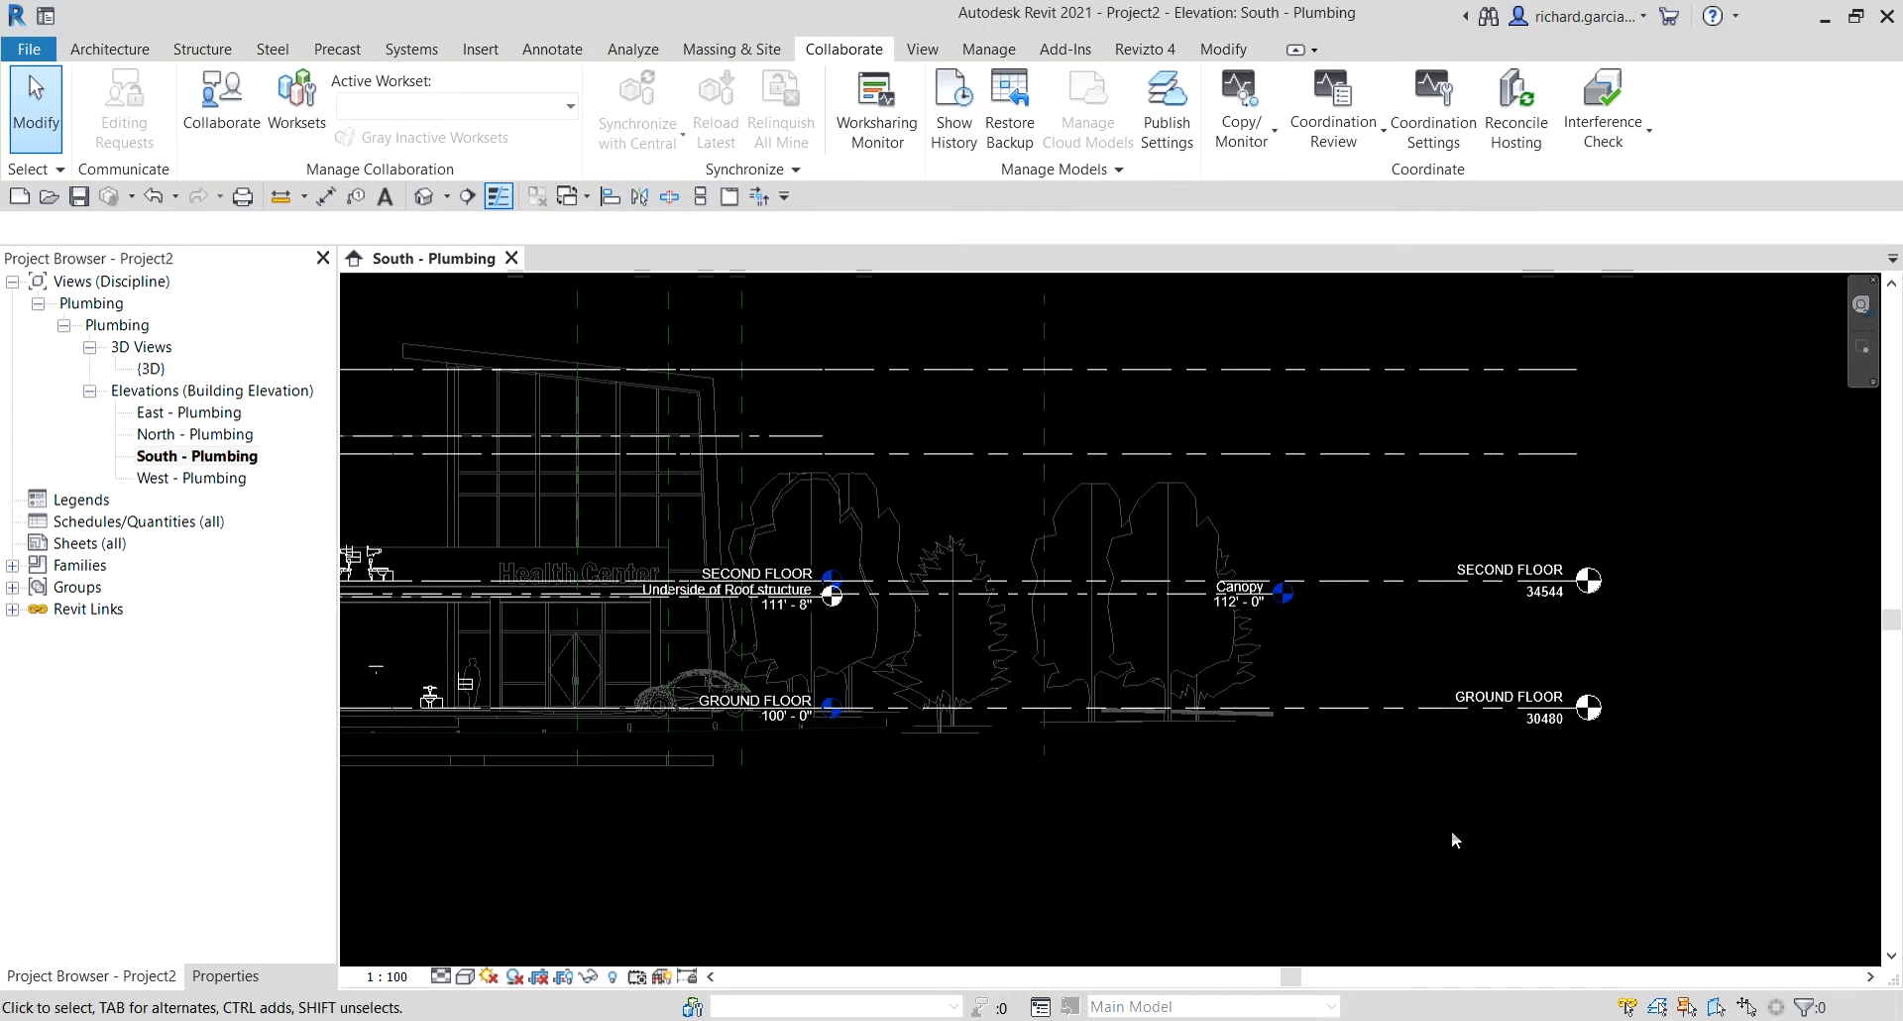
{"action": "scroll", "coordinate": [1516, 424], "scroll_direction": "up", "scroll_amount": 2}
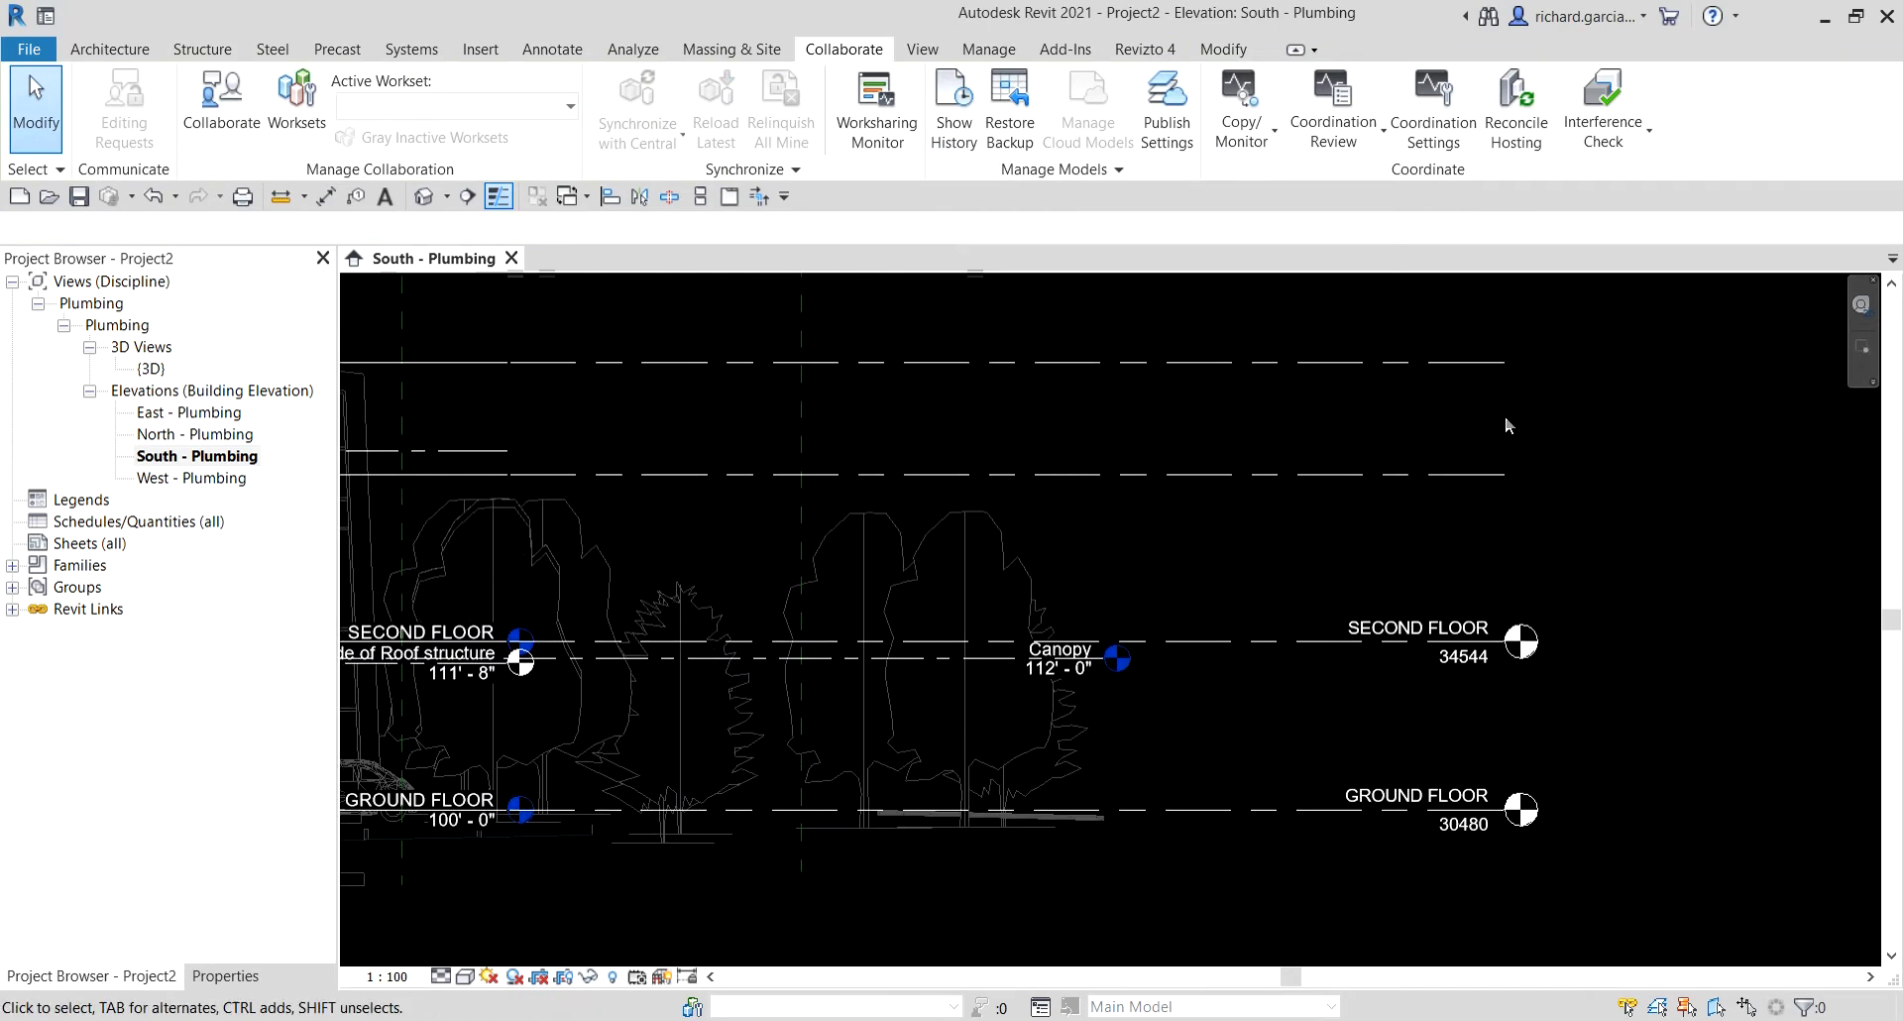
{"action": "left_click", "coordinate": [1377, 473]}
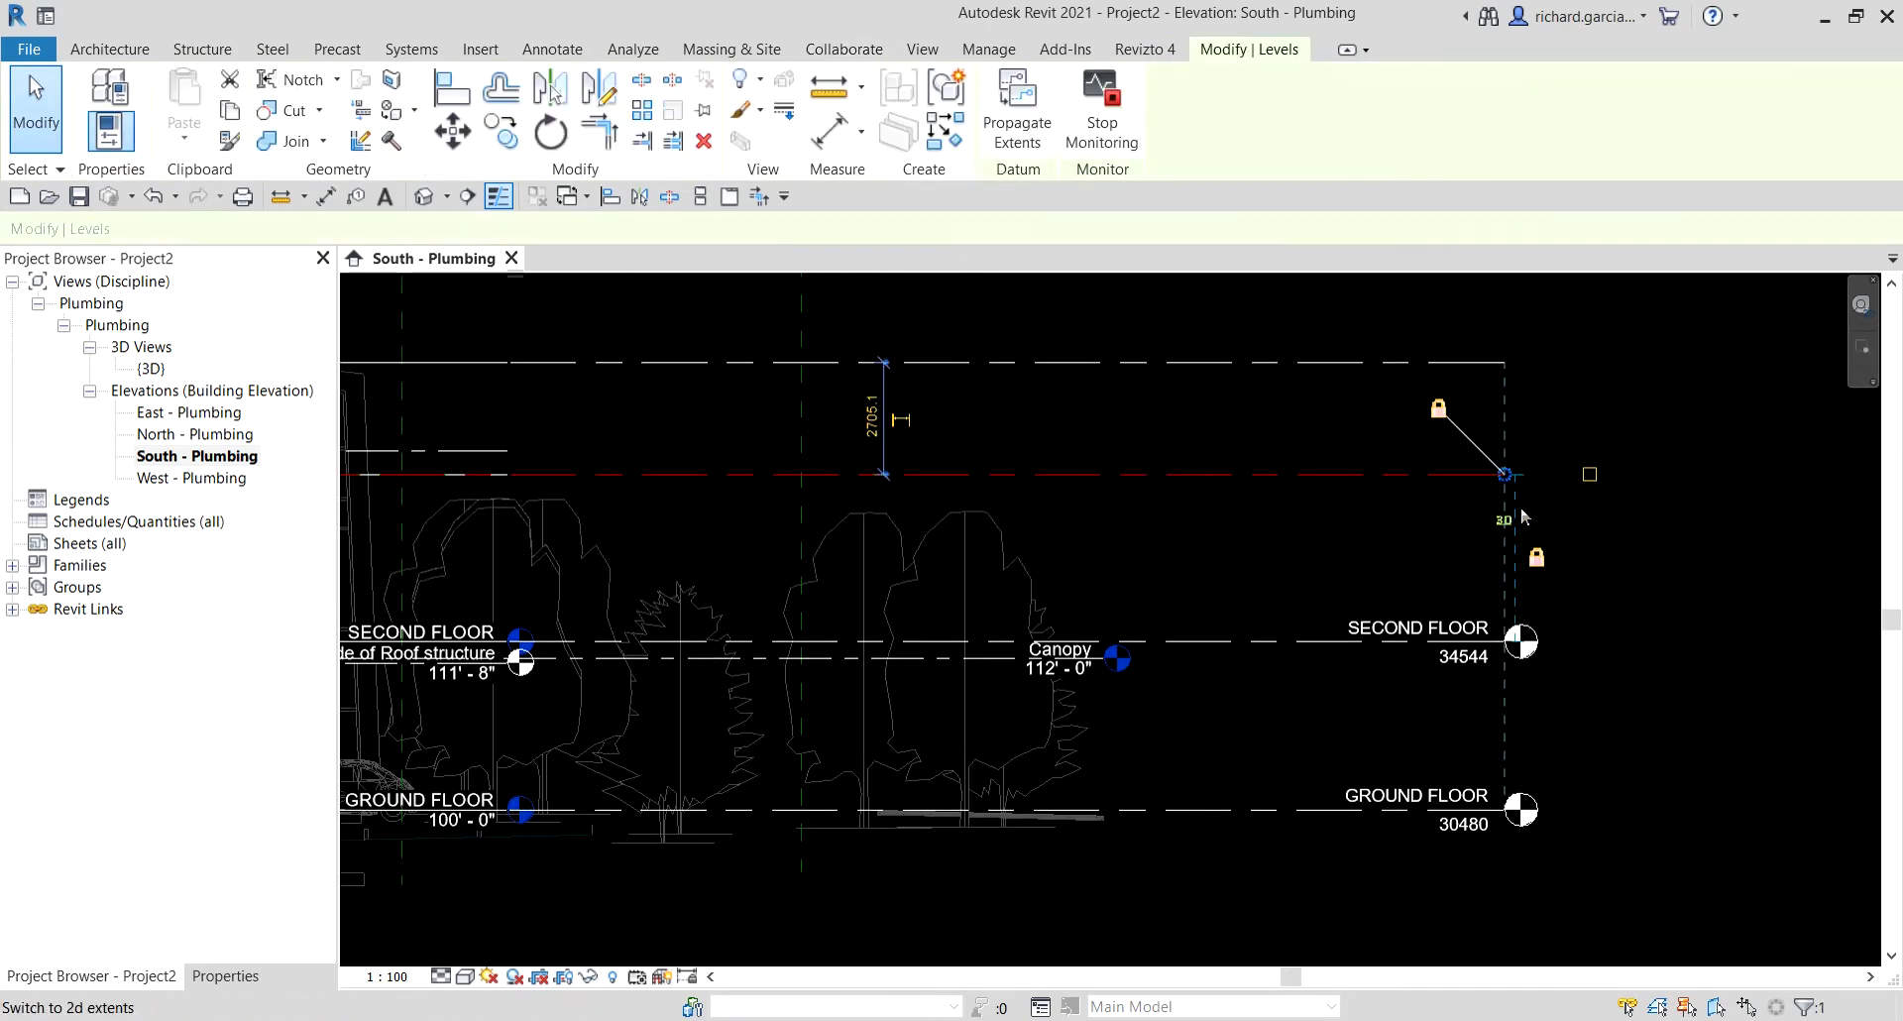
{"action": "left_click", "coordinate": [1590, 474]}
{"action": "left_click", "coordinate": [1384, 362]}
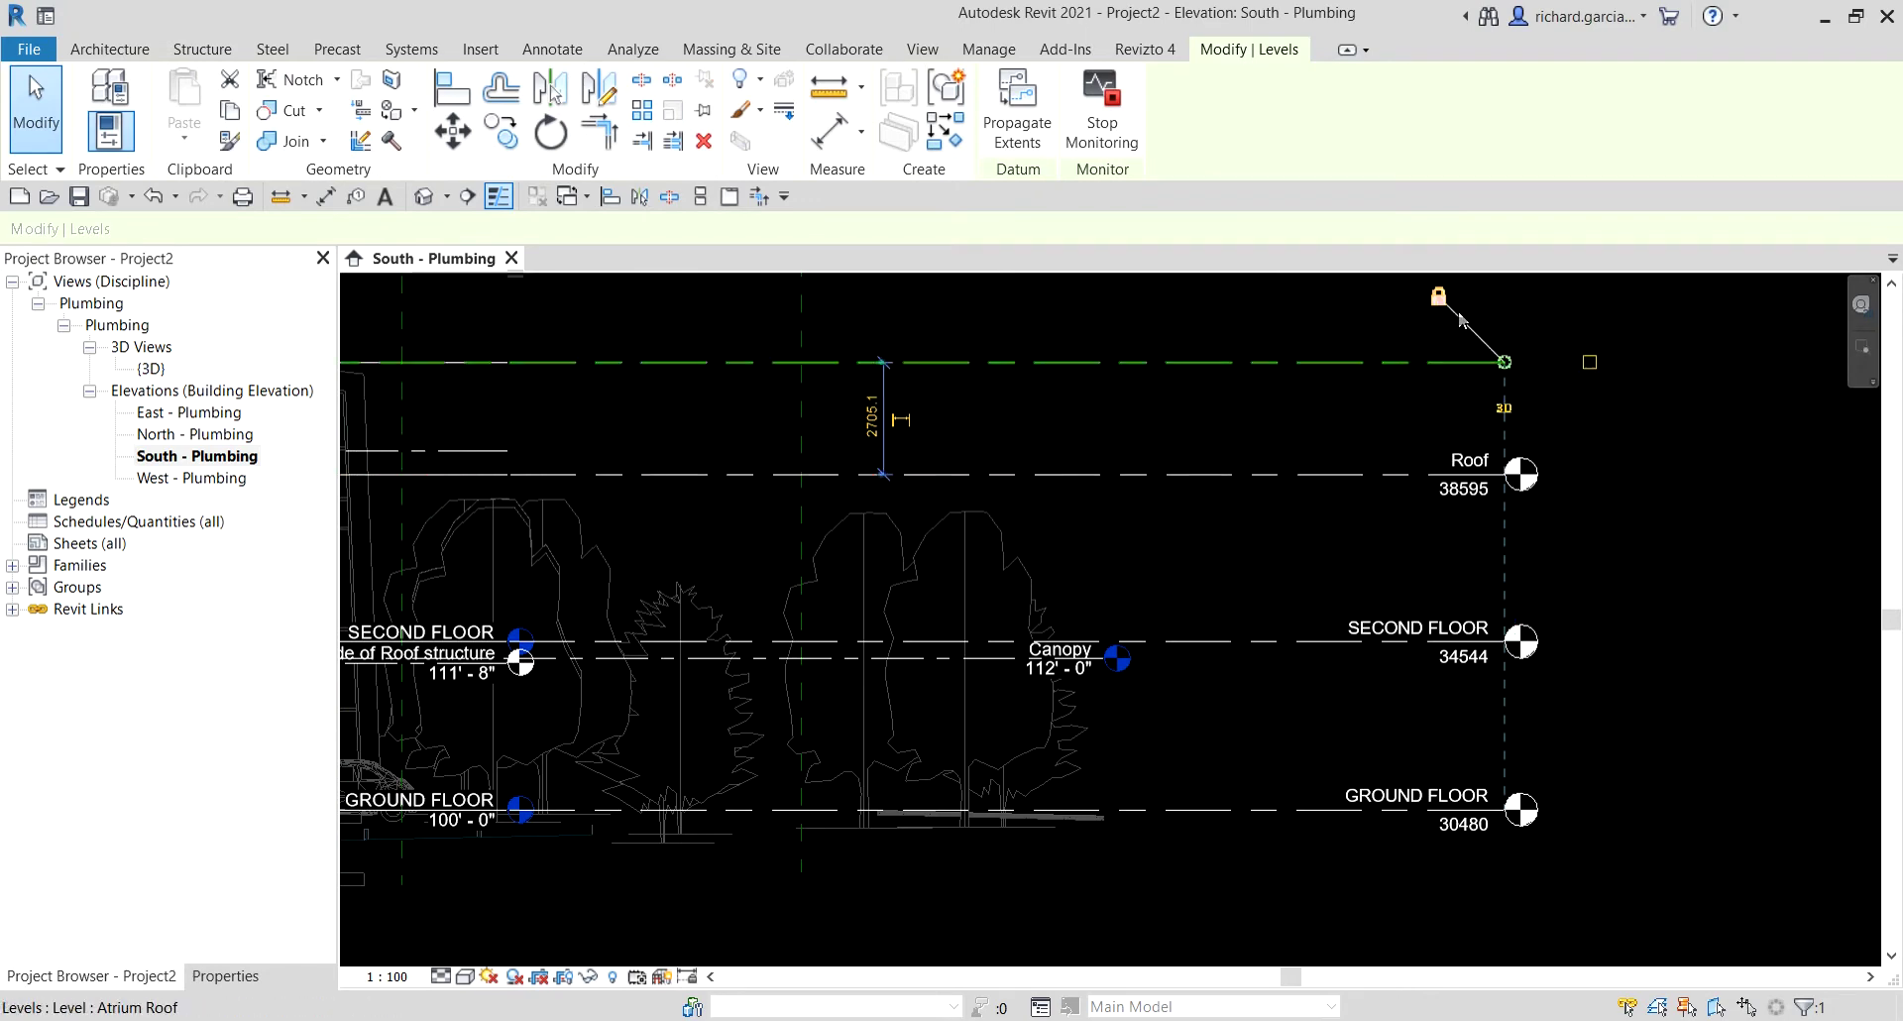
{"action": "left_click", "coordinate": [1589, 363]}
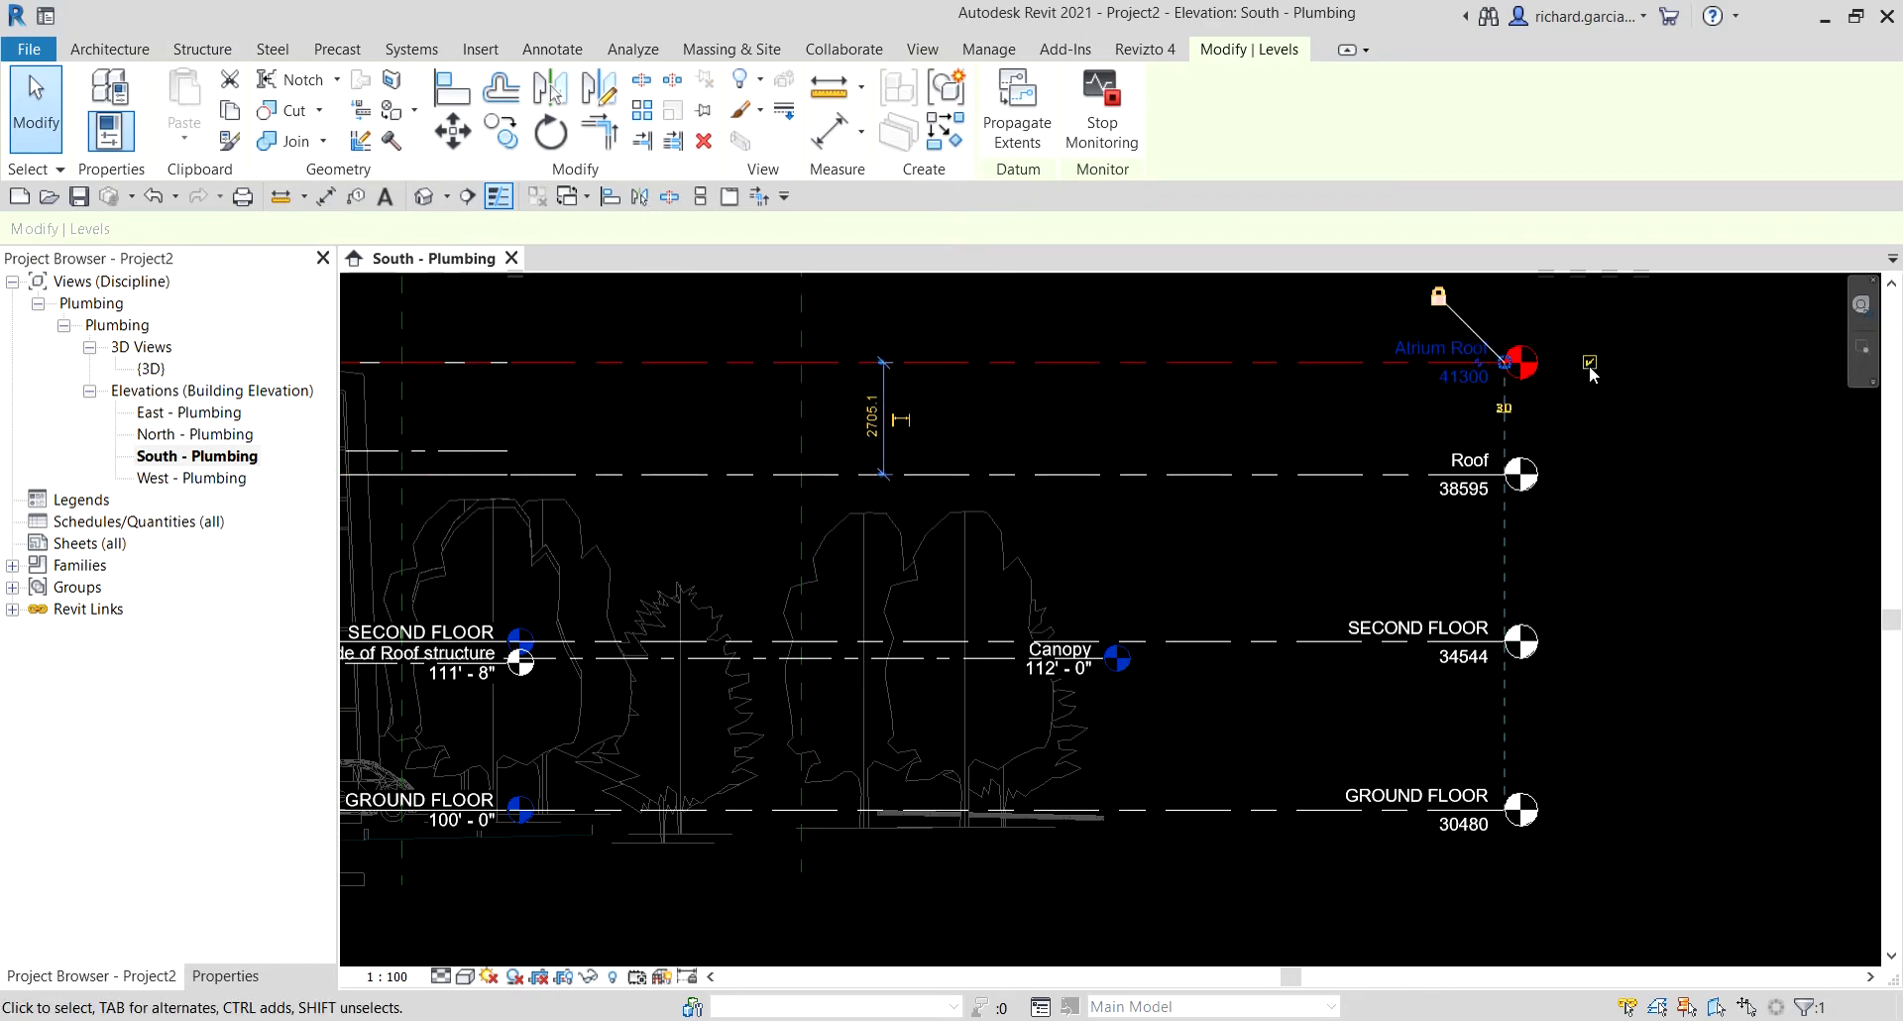
Hide the level heads at the west ends of the copied Atrium Roof and Roof levels.
{"action": "scroll", "coordinate": [1582, 373], "scroll_direction": "down", "scroll_amount": 3}
{"action": "middle_click_drag", "start_coordinate": [1288, 743], "coordinate": [463, 804]}
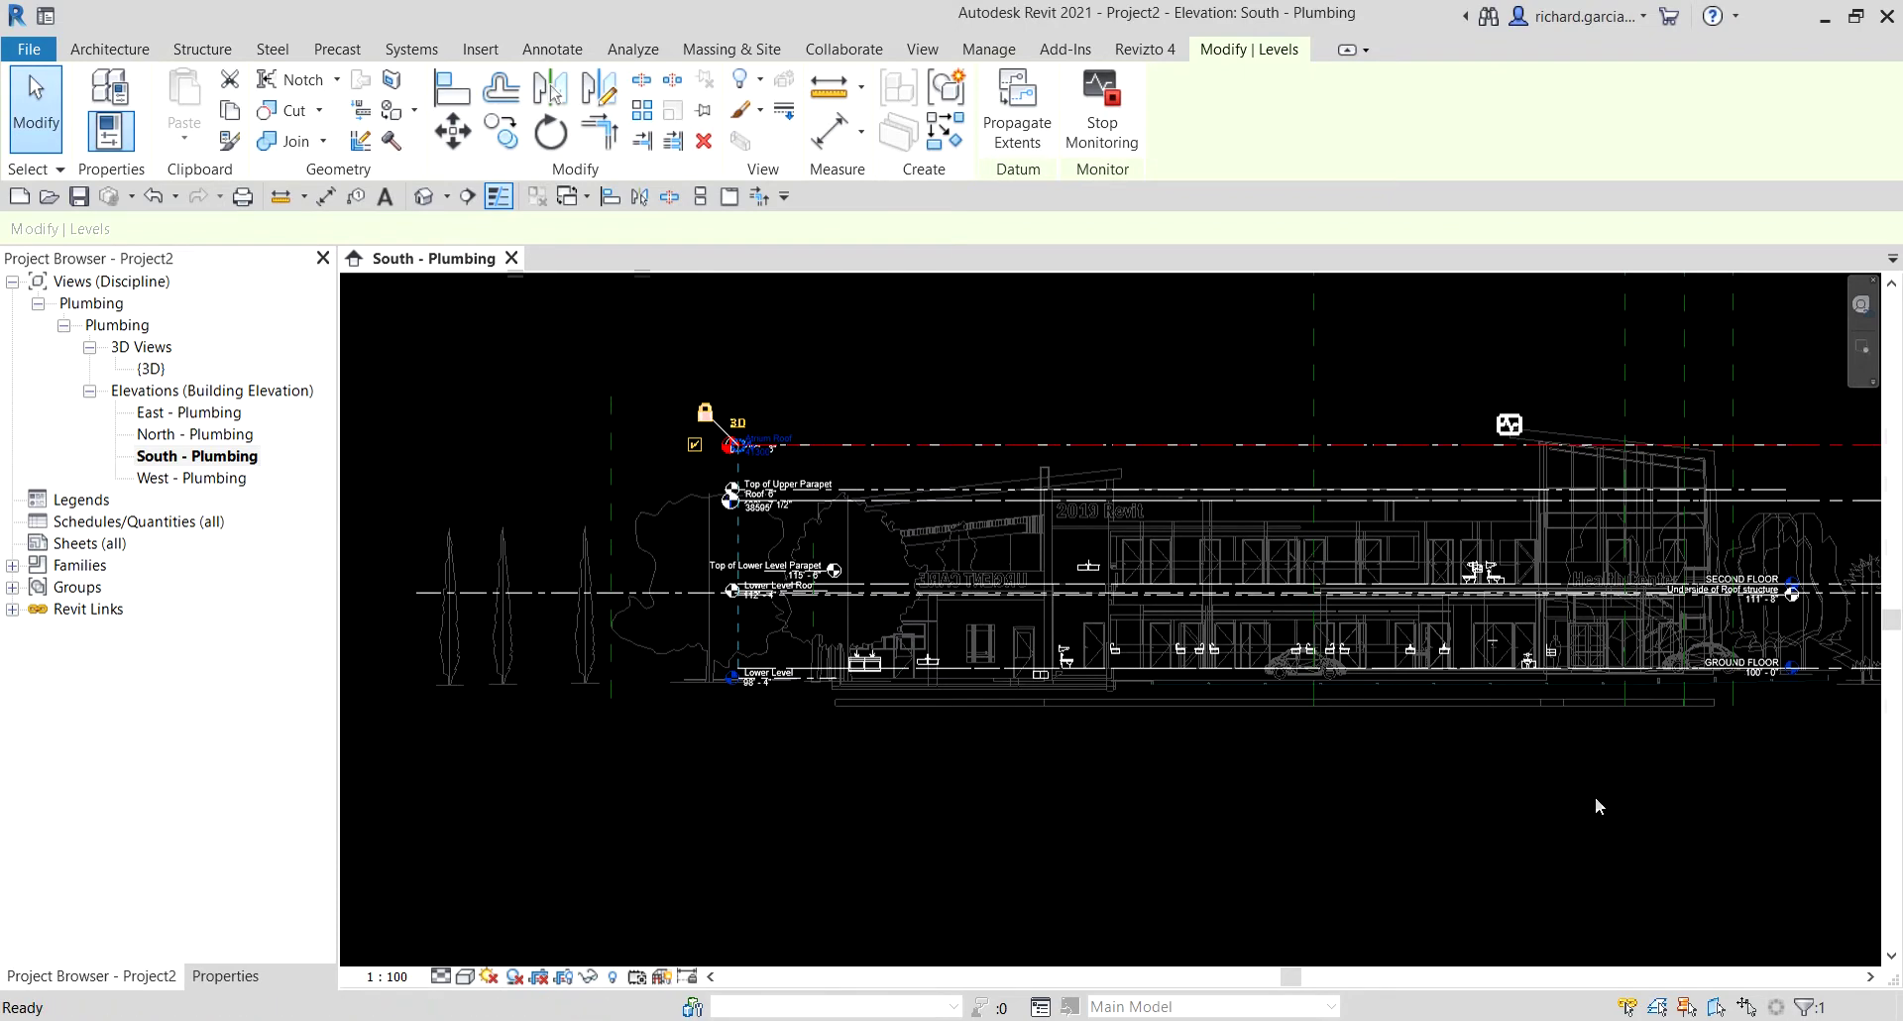
{"action": "scroll", "coordinate": [672, 472], "scroll_direction": "up", "scroll_amount": 3}
{"action": "scroll", "coordinate": [723, 448], "scroll_direction": "up", "scroll_amount": 2}
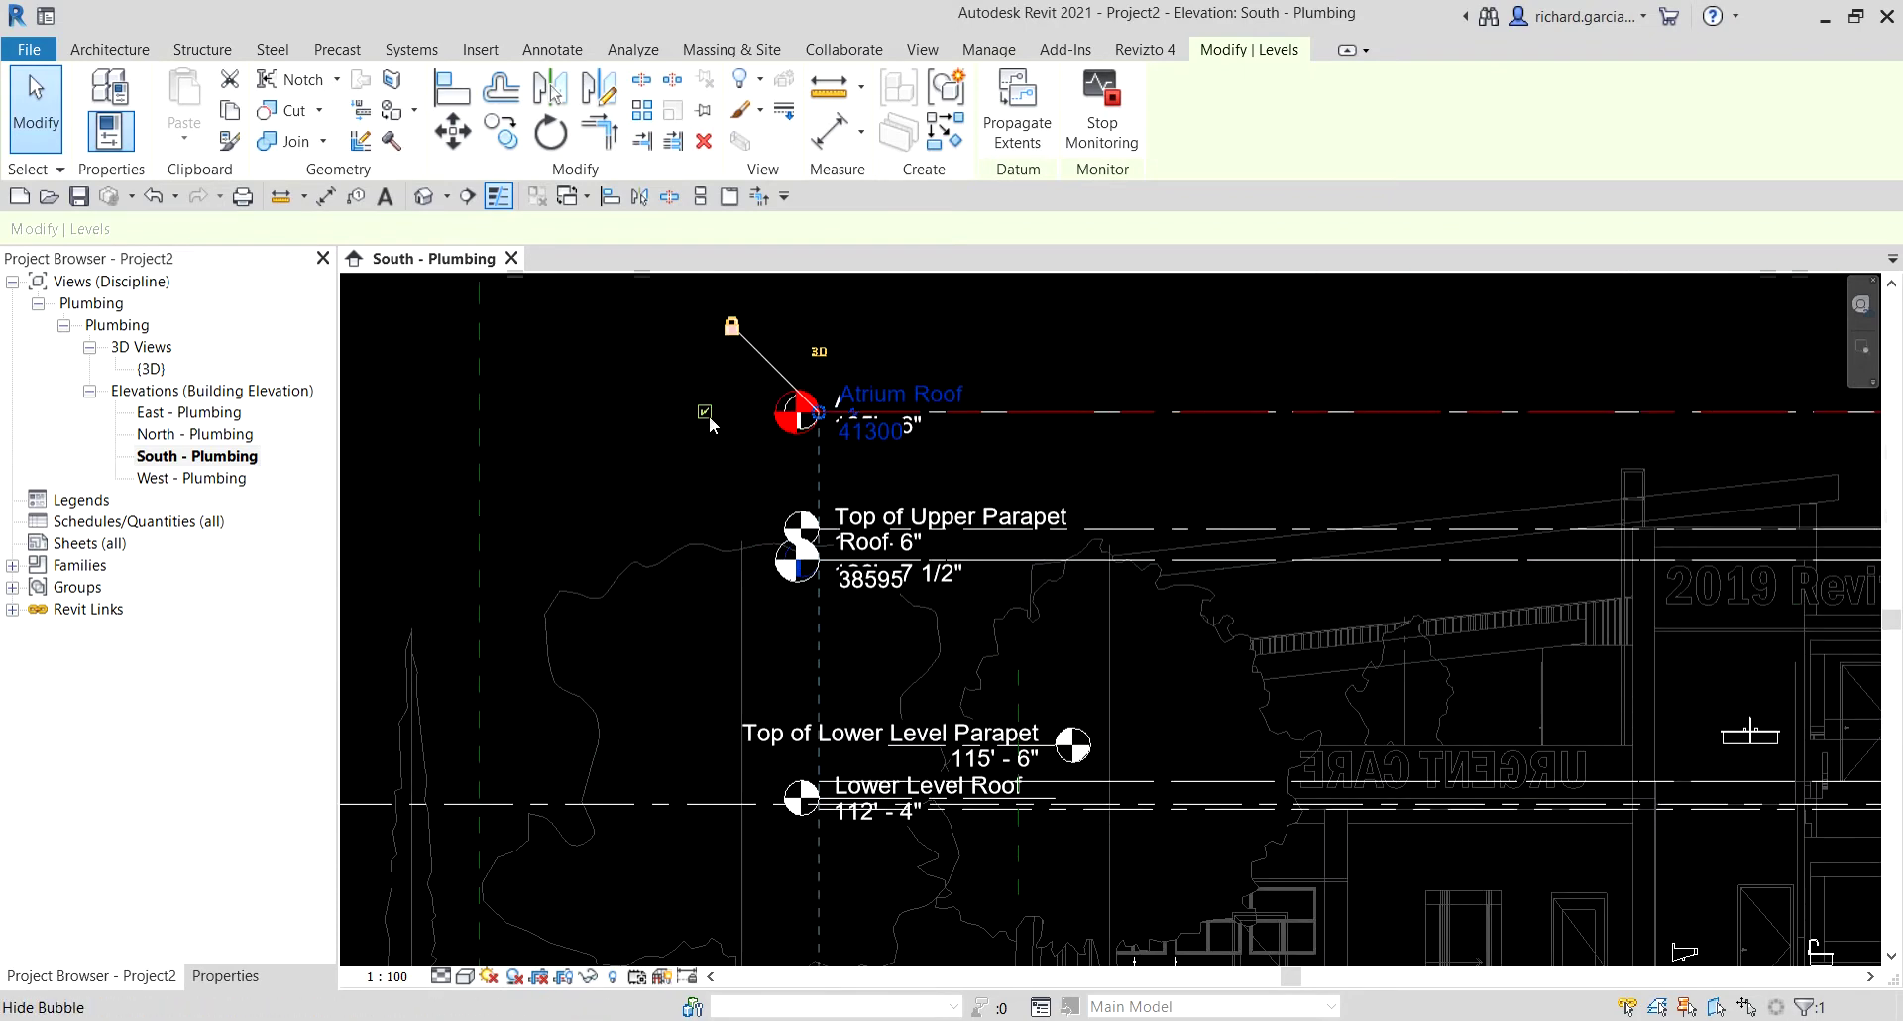
{"action": "left_click", "coordinate": [704, 411]}
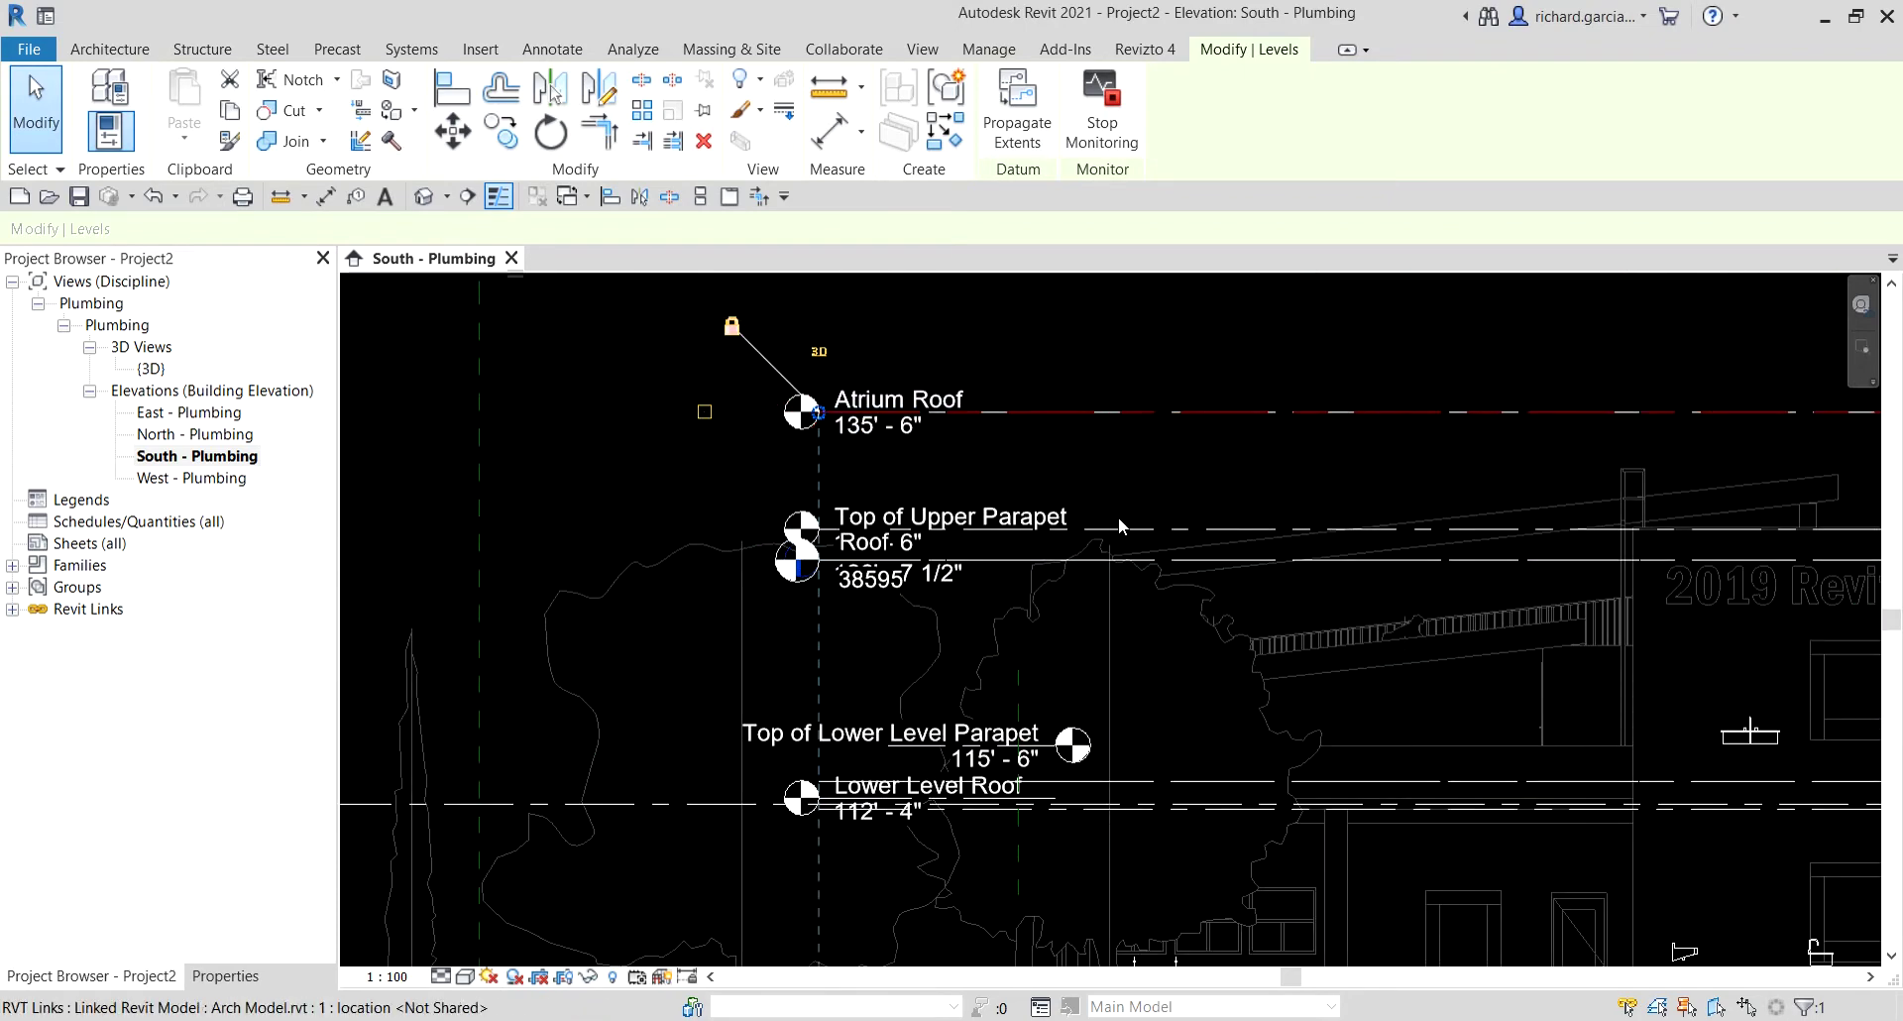
{"action": "left_click", "coordinate": [1118, 559]}
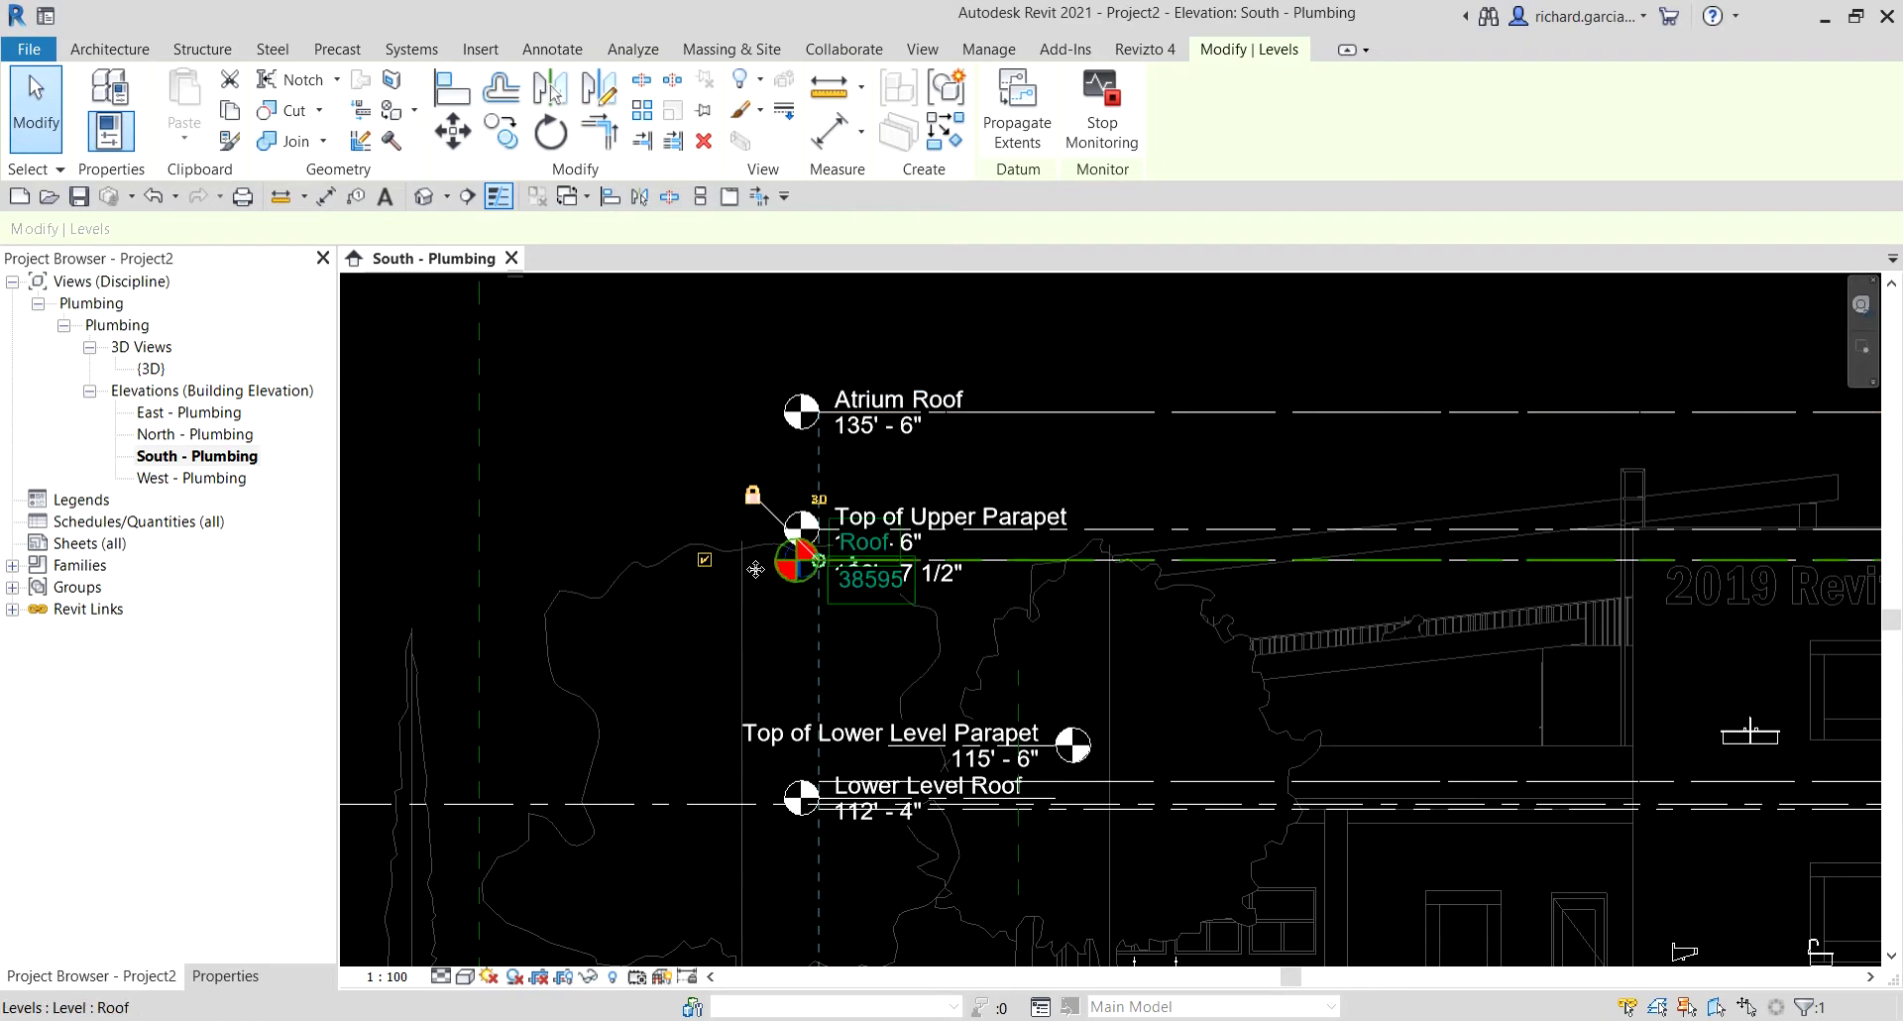
{"action": "left_click", "coordinate": [704, 560]}
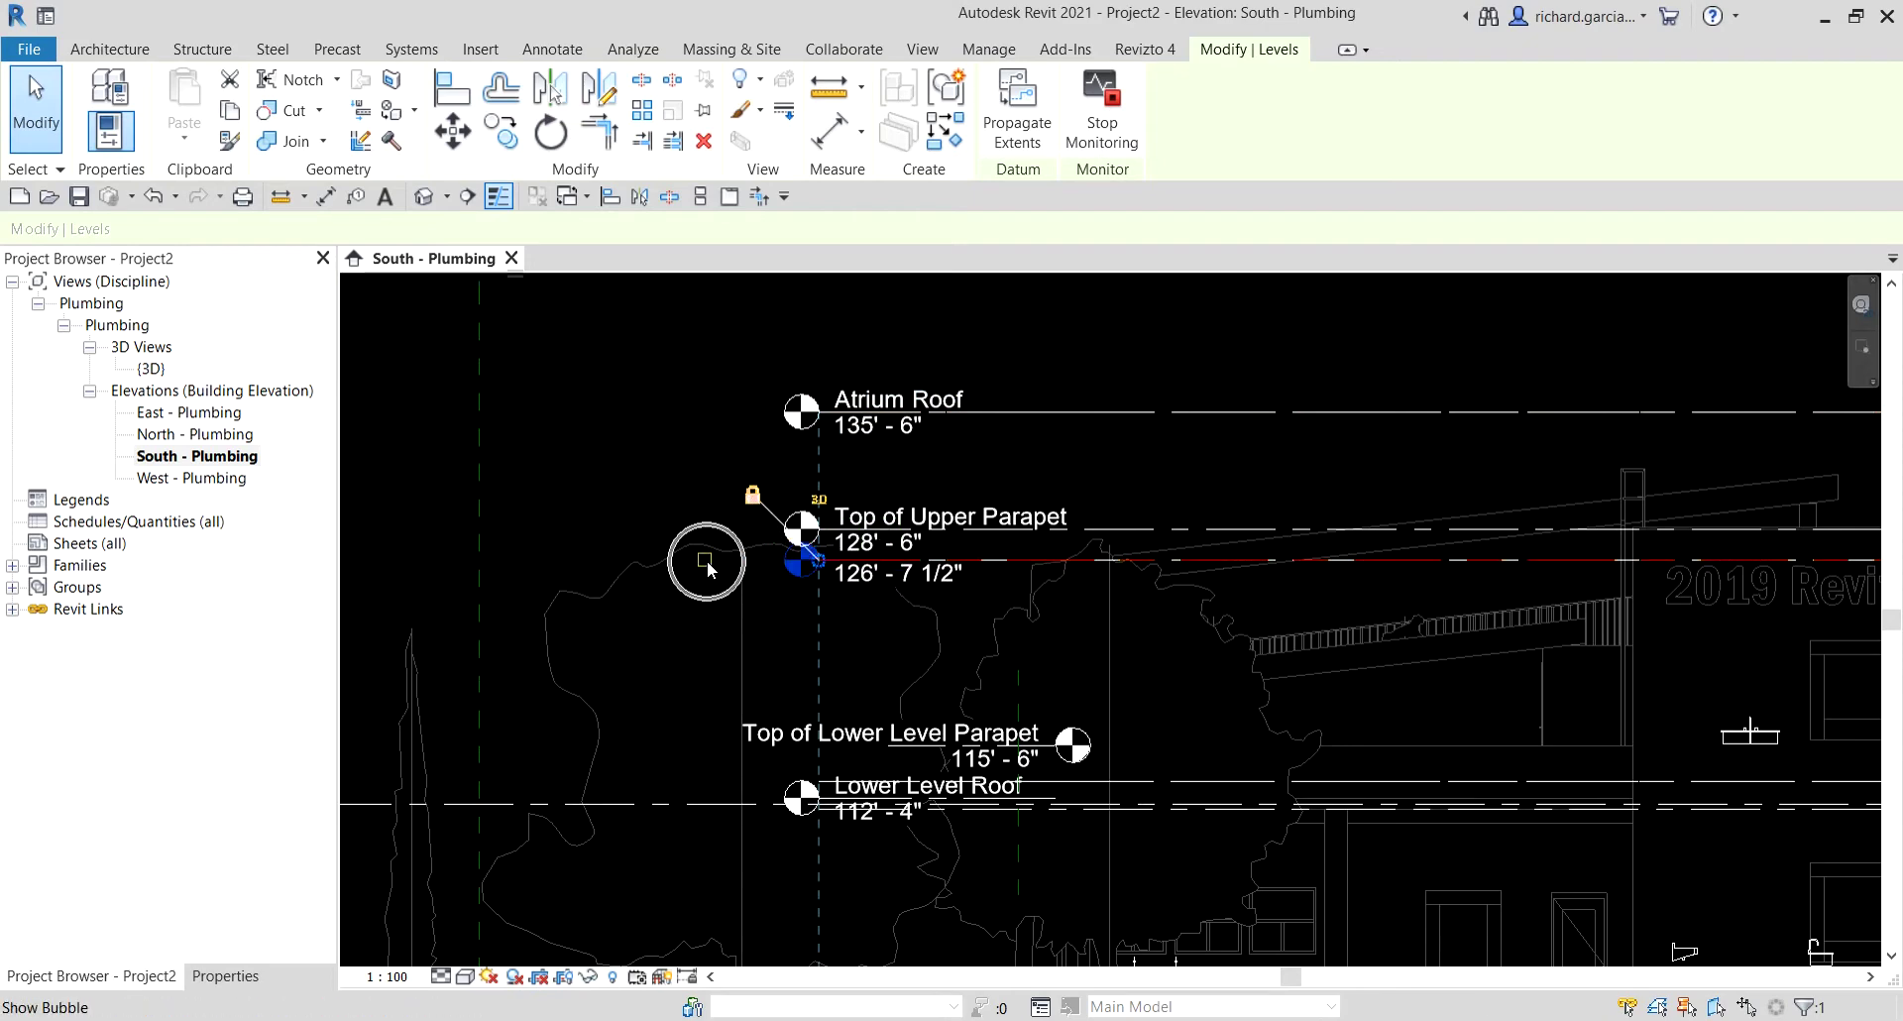
Check the west end of the copied SECOND FLOOR level and compare the copied levels with the linked ones across the elevation.
{"action": "left_click", "coordinate": [1137, 804]}
{"action": "middle_click_drag", "start_coordinate": [1120, 624], "coordinate": [1122, 552]}
{"action": "middle_click_drag", "start_coordinate": [1151, 698], "coordinate": [1128, 553]}
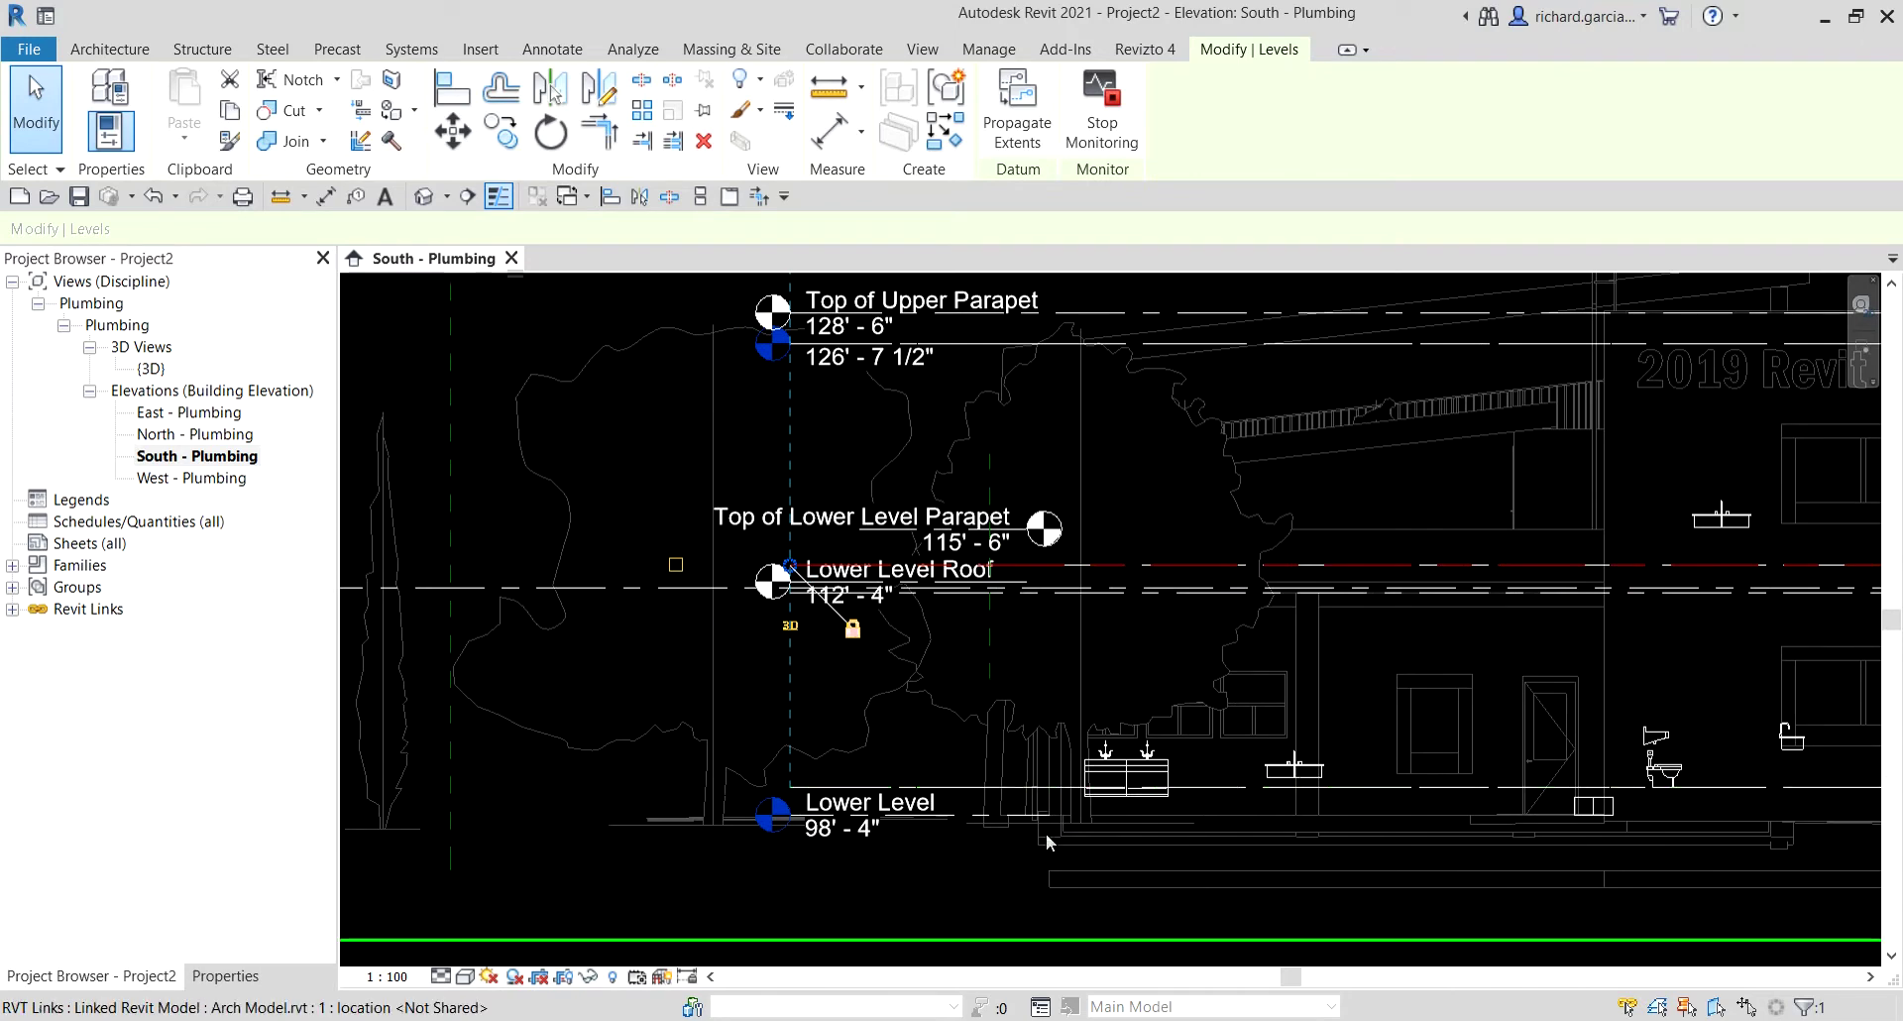
{"action": "scroll", "coordinate": [615, 622], "scroll_direction": "down", "scroll_amount": 5}
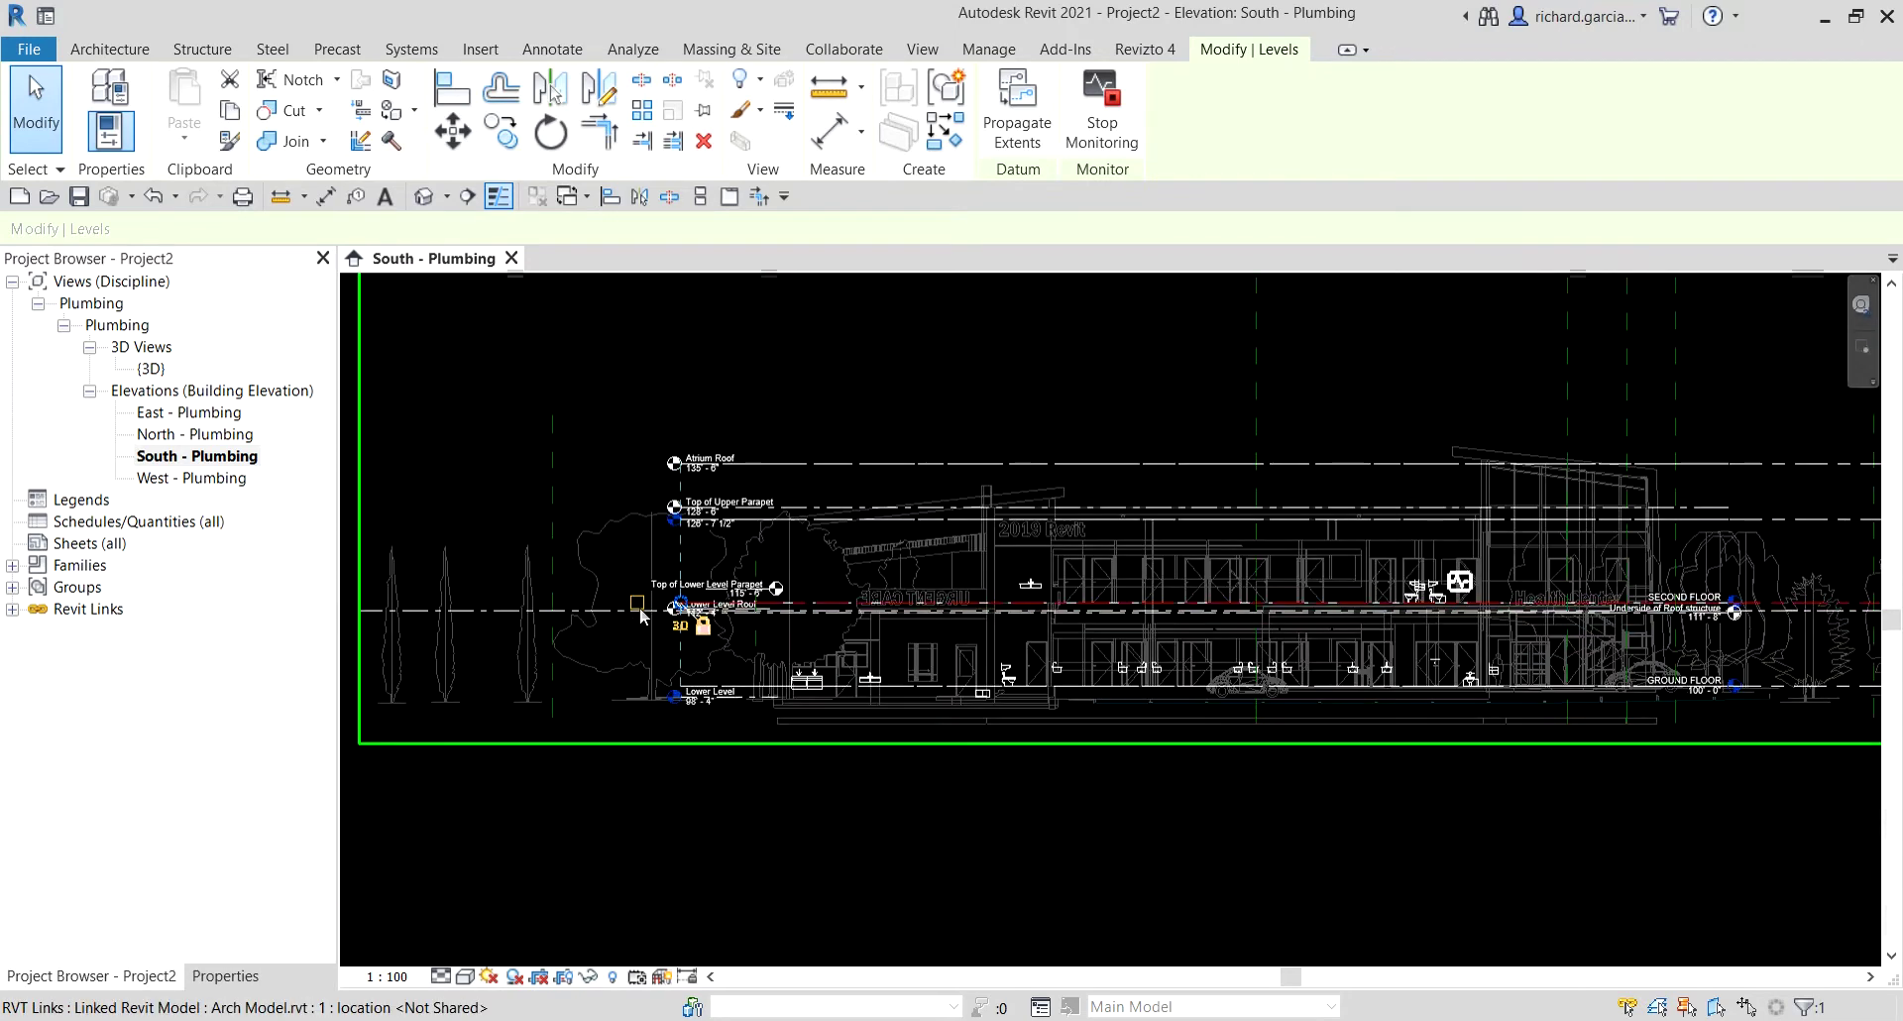
{"action": "left_click", "coordinate": [1467, 906]}
{"action": "middle_click_drag", "start_coordinate": [1395, 826], "coordinate": [1342, 824]}
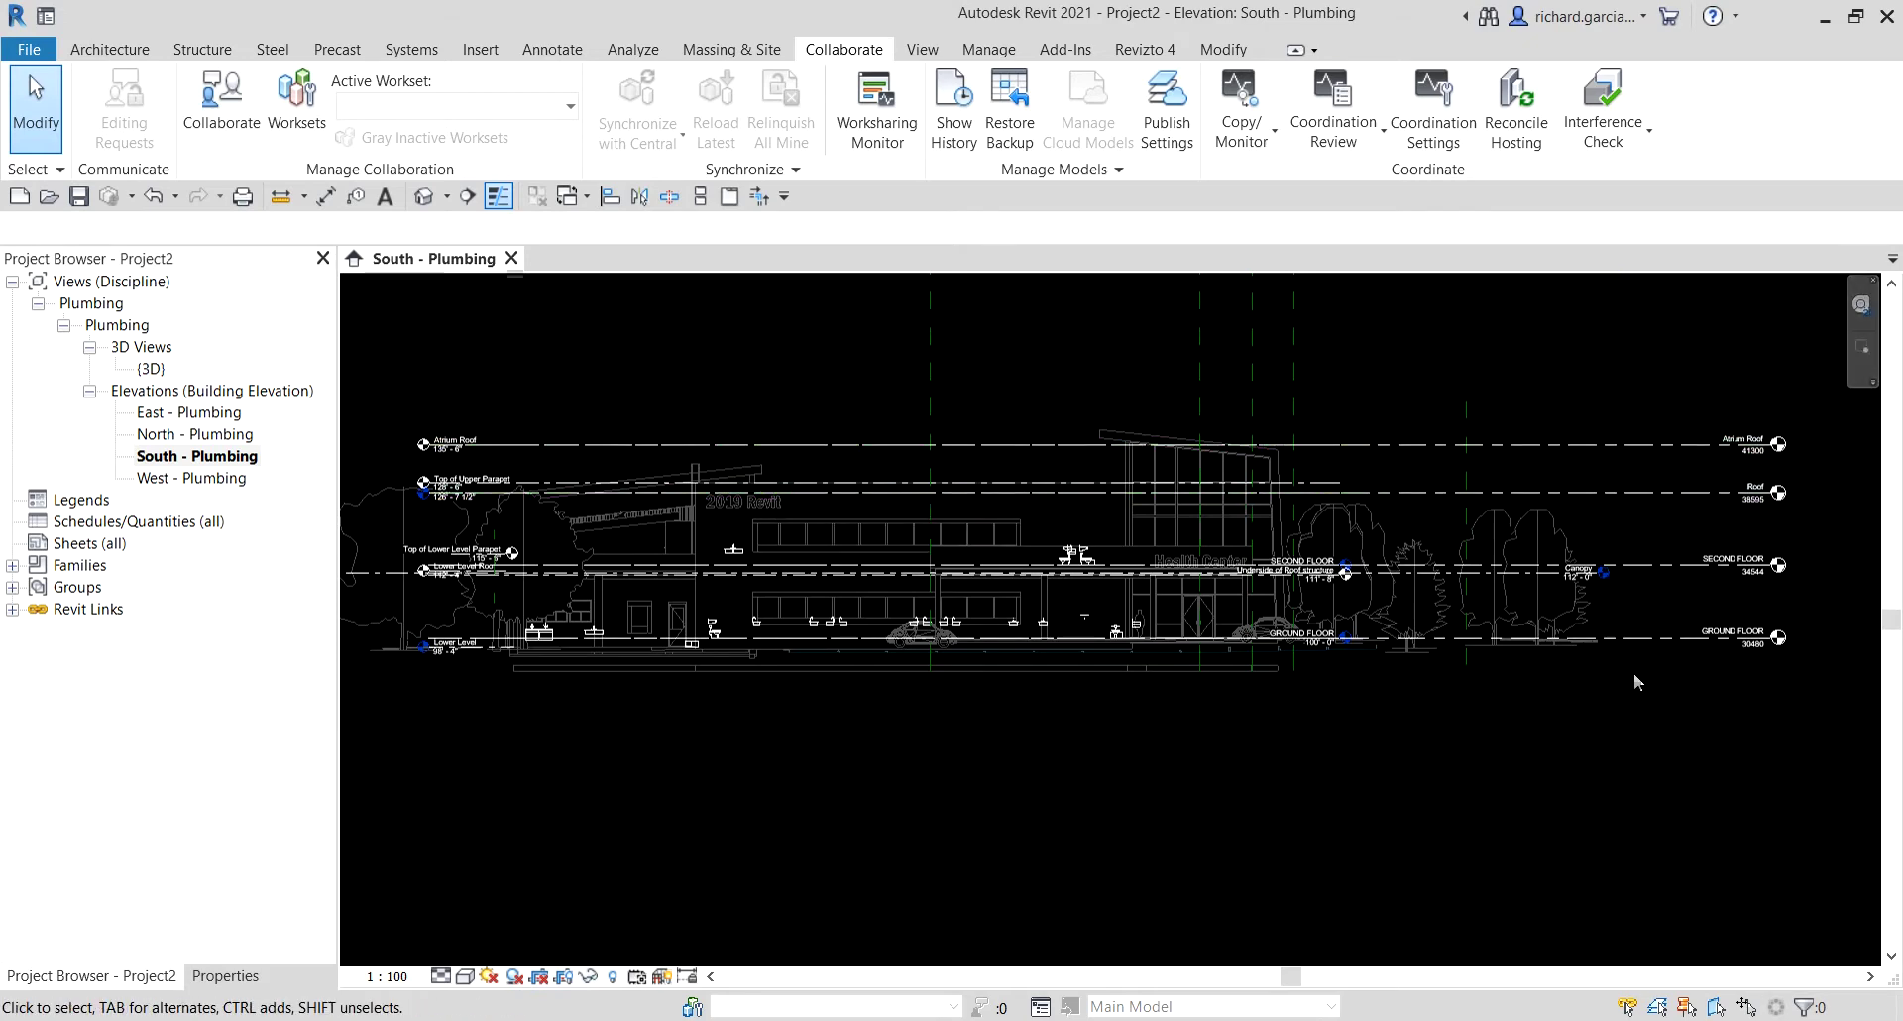
{"action": "middle_click_drag", "start_coordinate": [1071, 396], "coordinate": [1080, 502]}
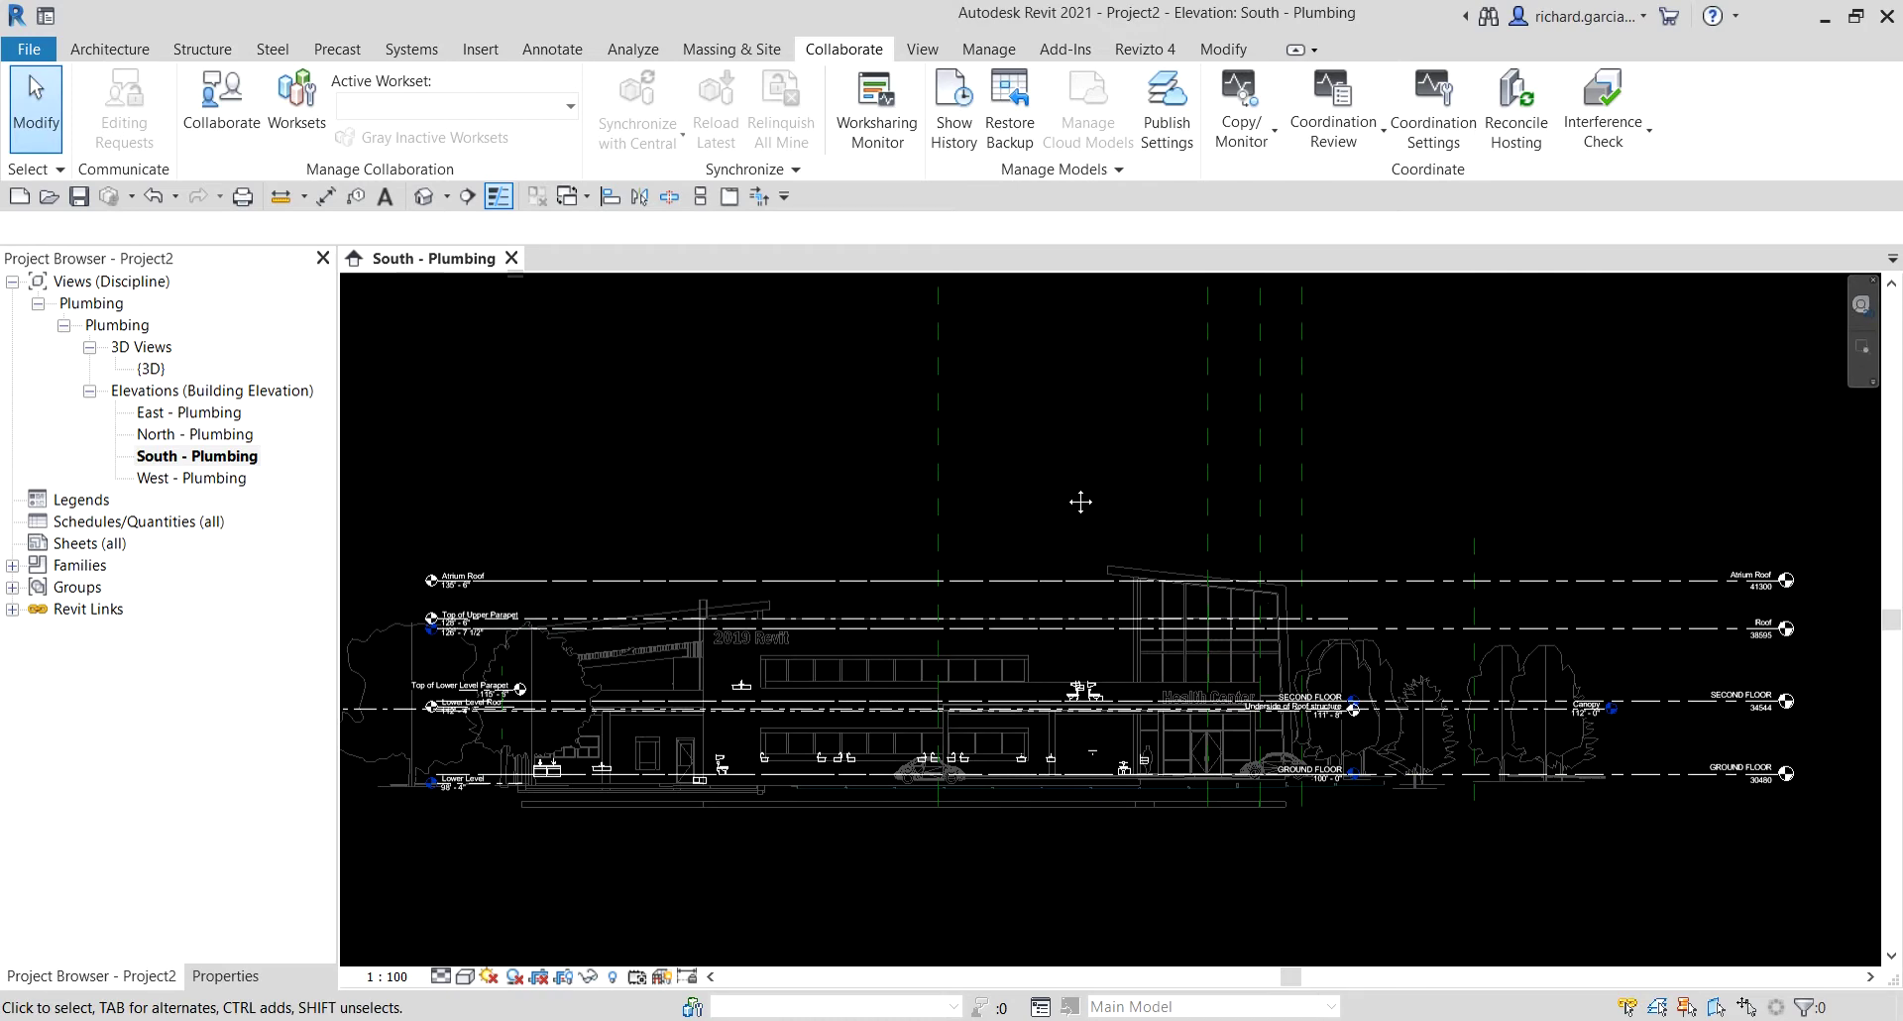
In the south elevation's visibility/graphic overrides, set the display settings of the Arch Model.rvt link to Custom.
{"action": "key", "text": "v"}
{"action": "key", "text": "v"}
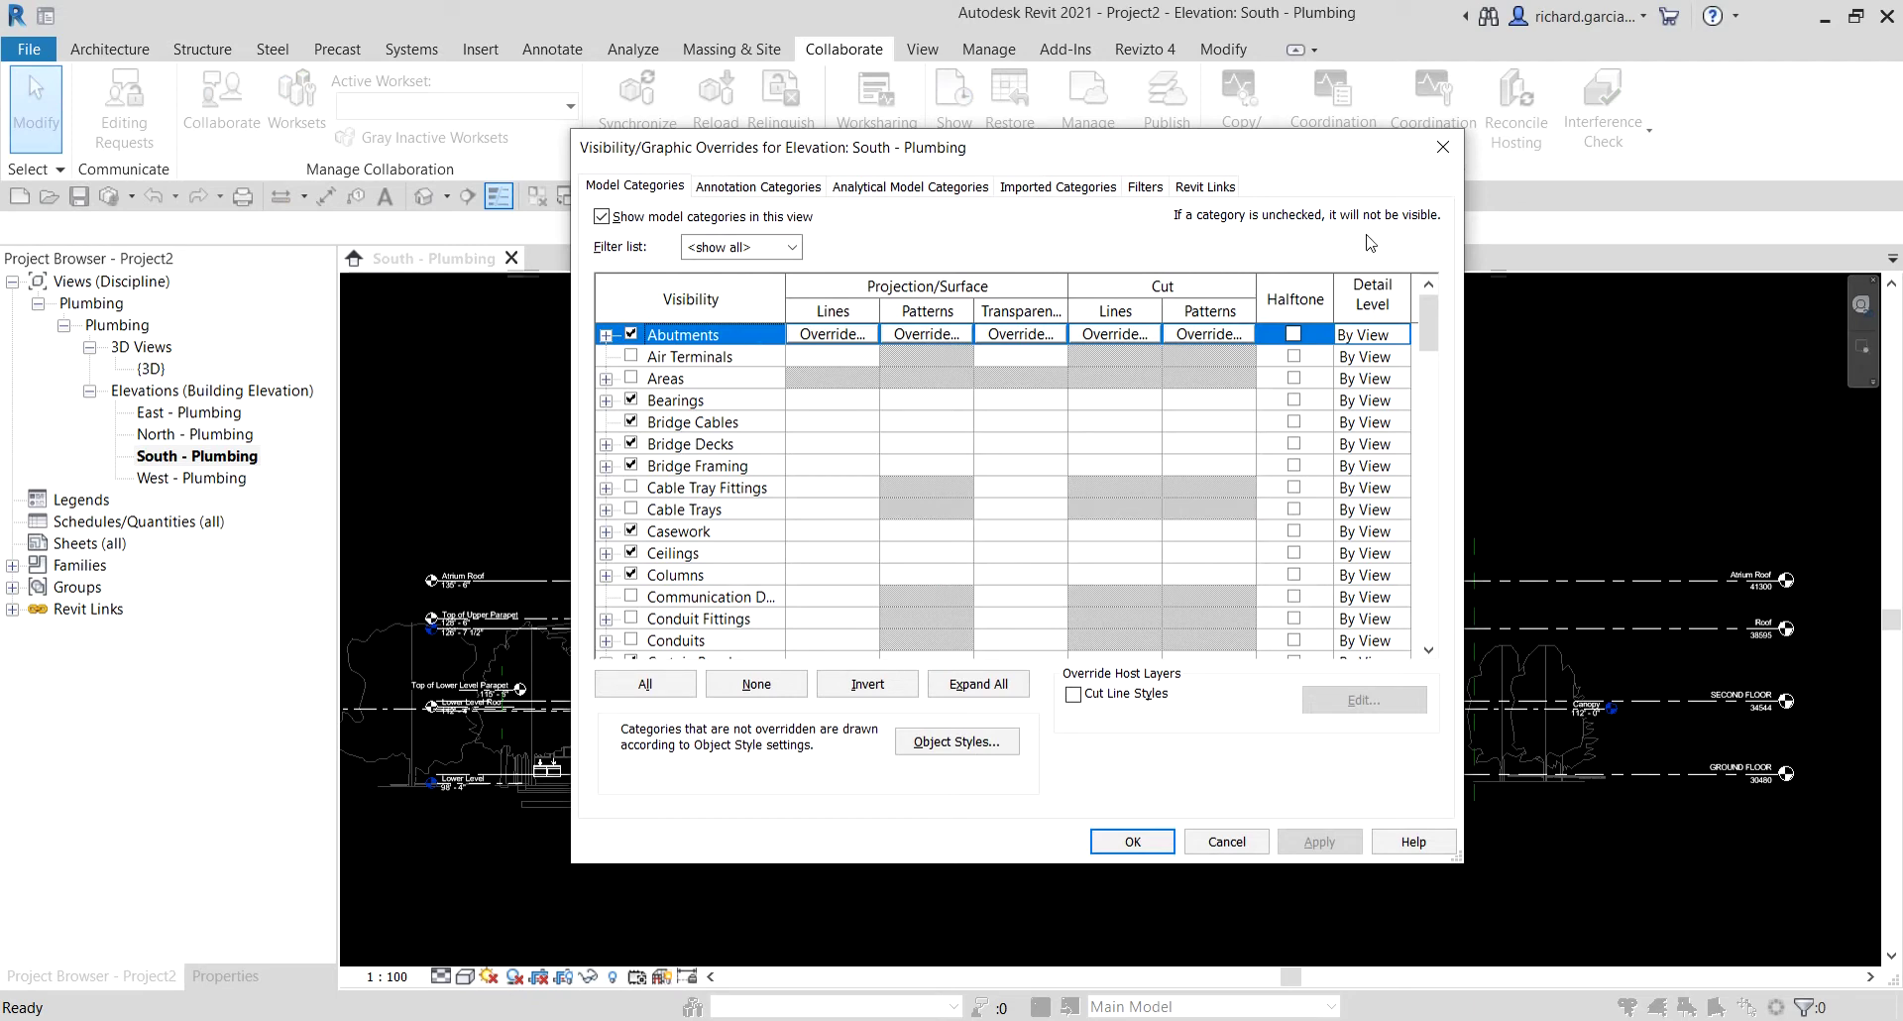
{"action": "left_click", "coordinate": [1209, 189]}
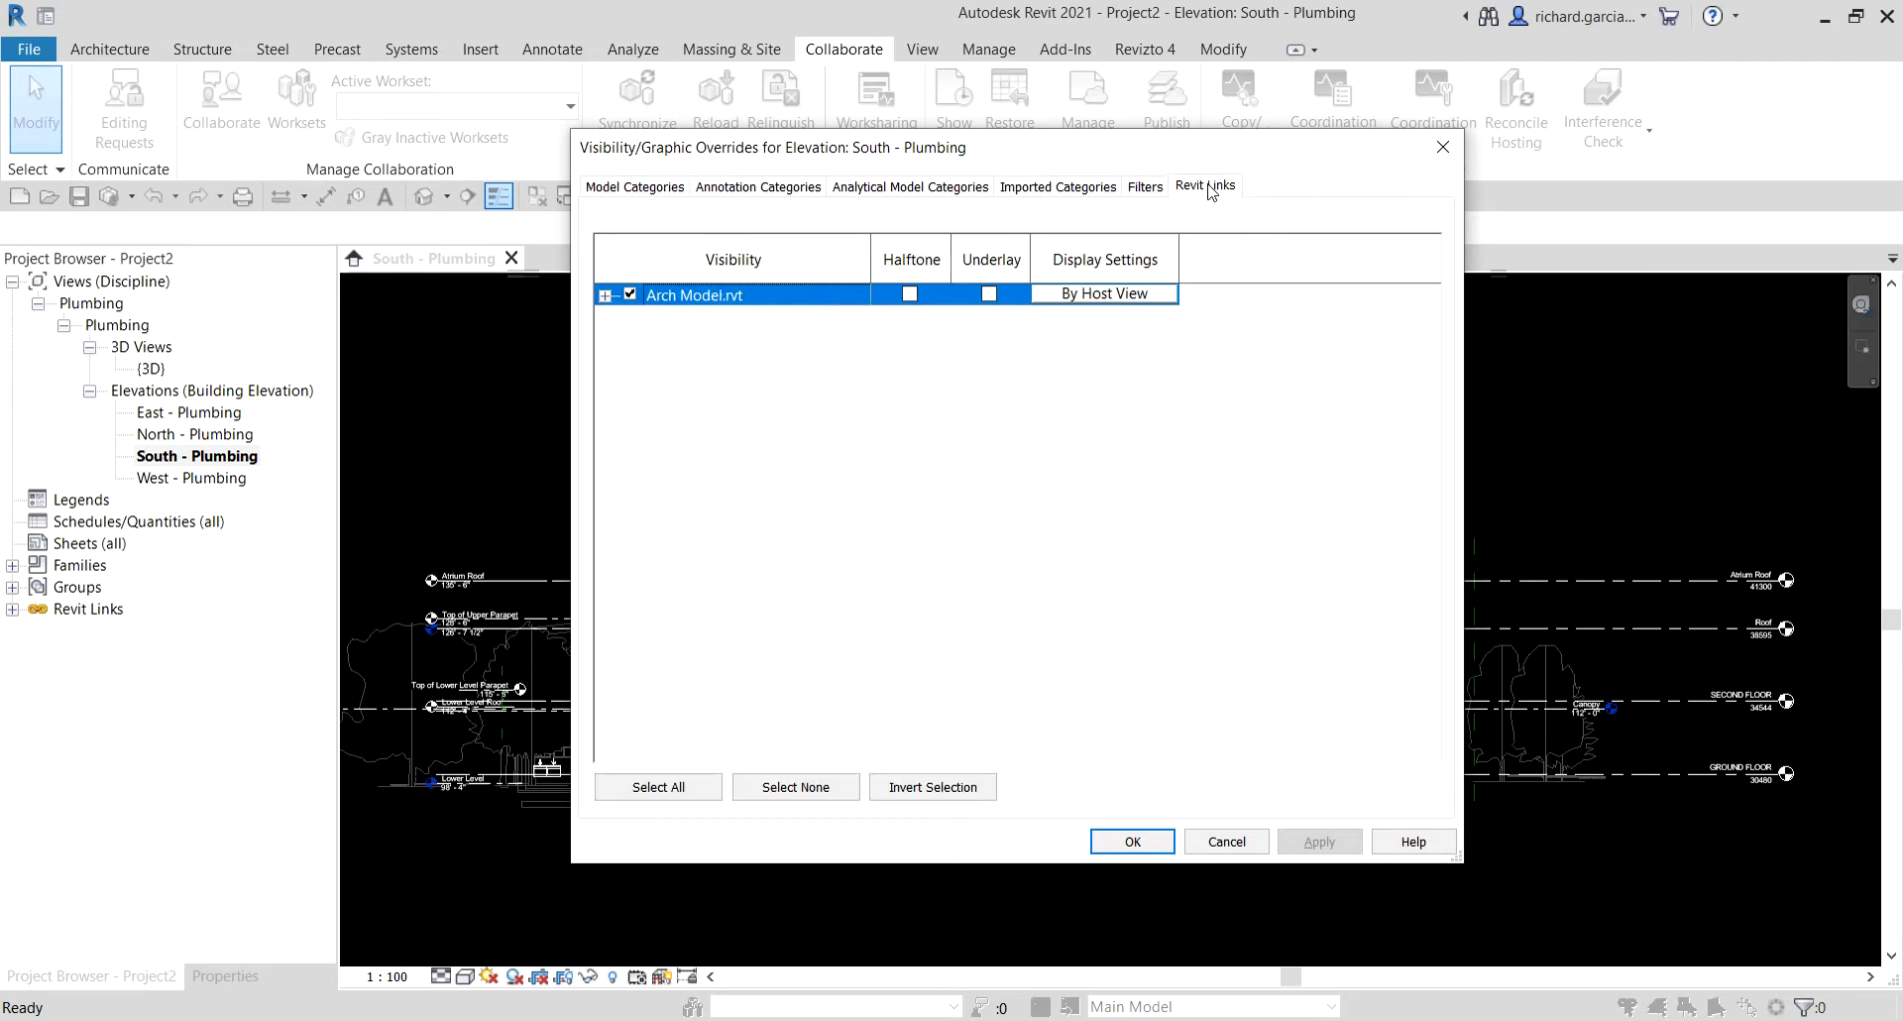
{"action": "left_click", "coordinate": [1110, 293]}
{"action": "left_click", "coordinate": [1110, 294]}
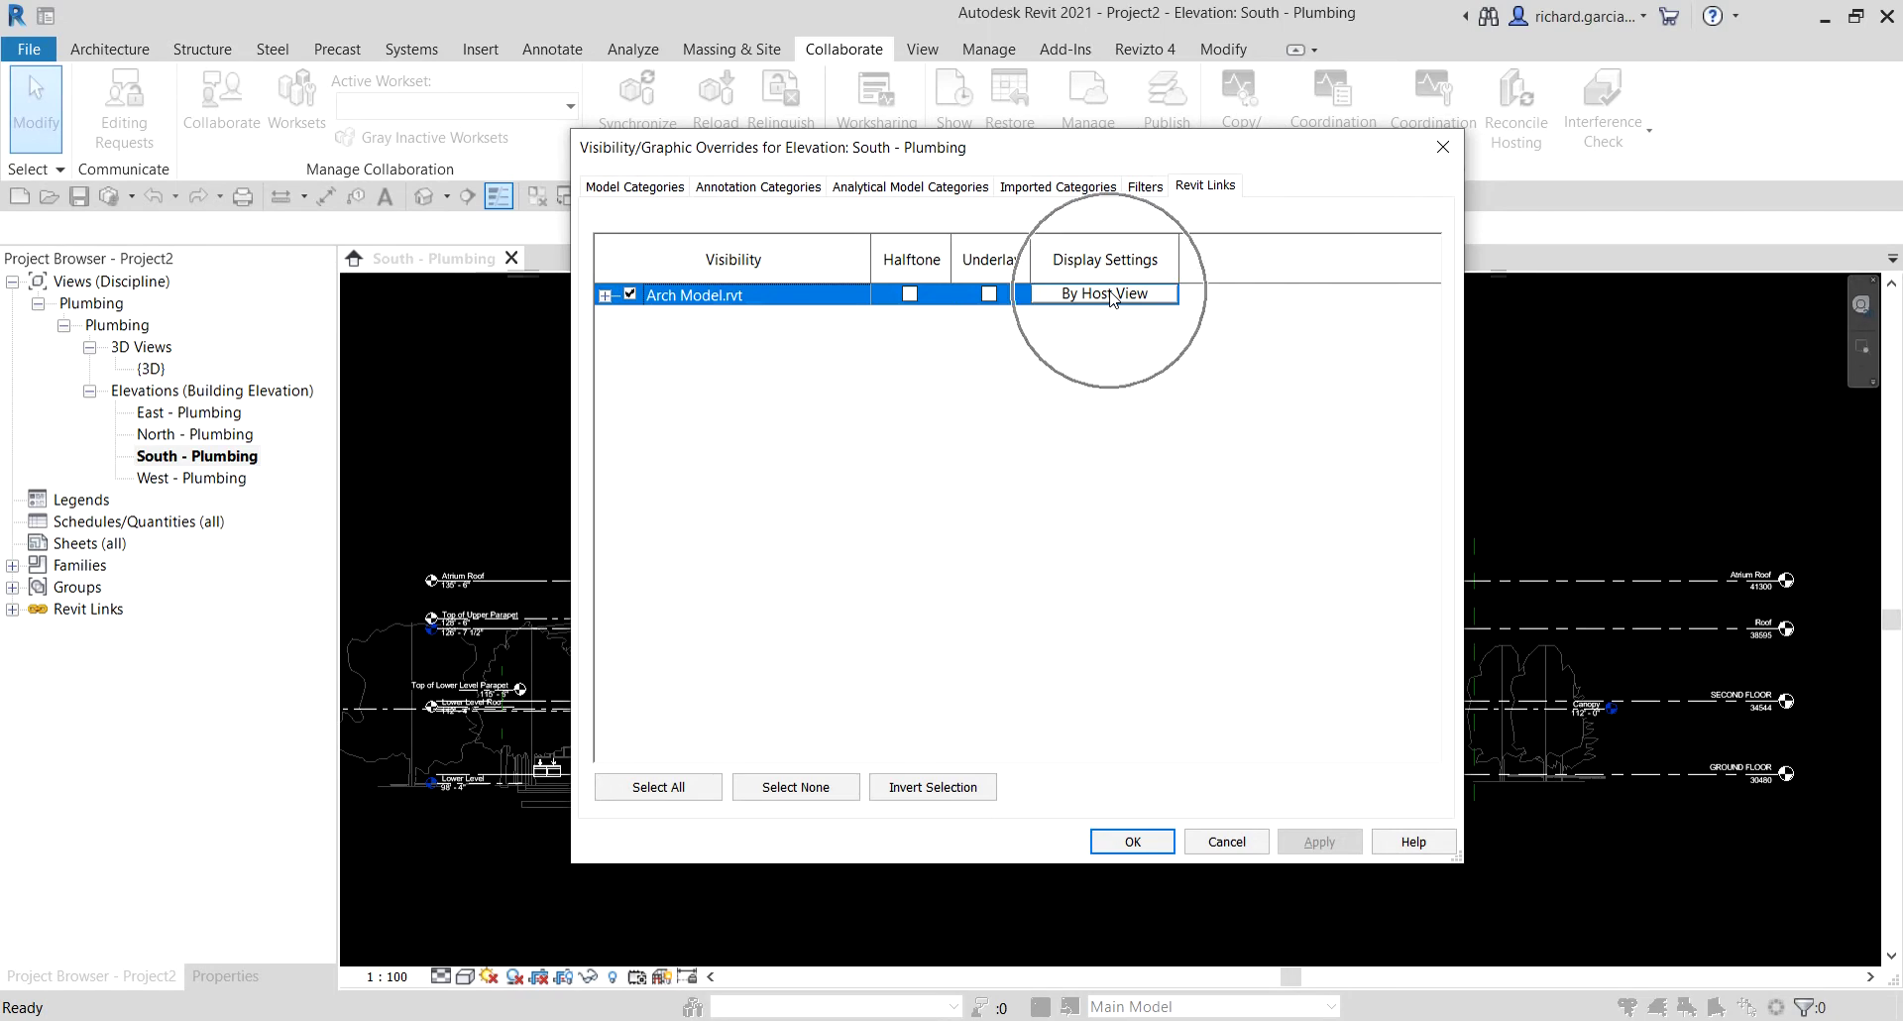
{"action": "left_click", "coordinate": [1110, 294]}
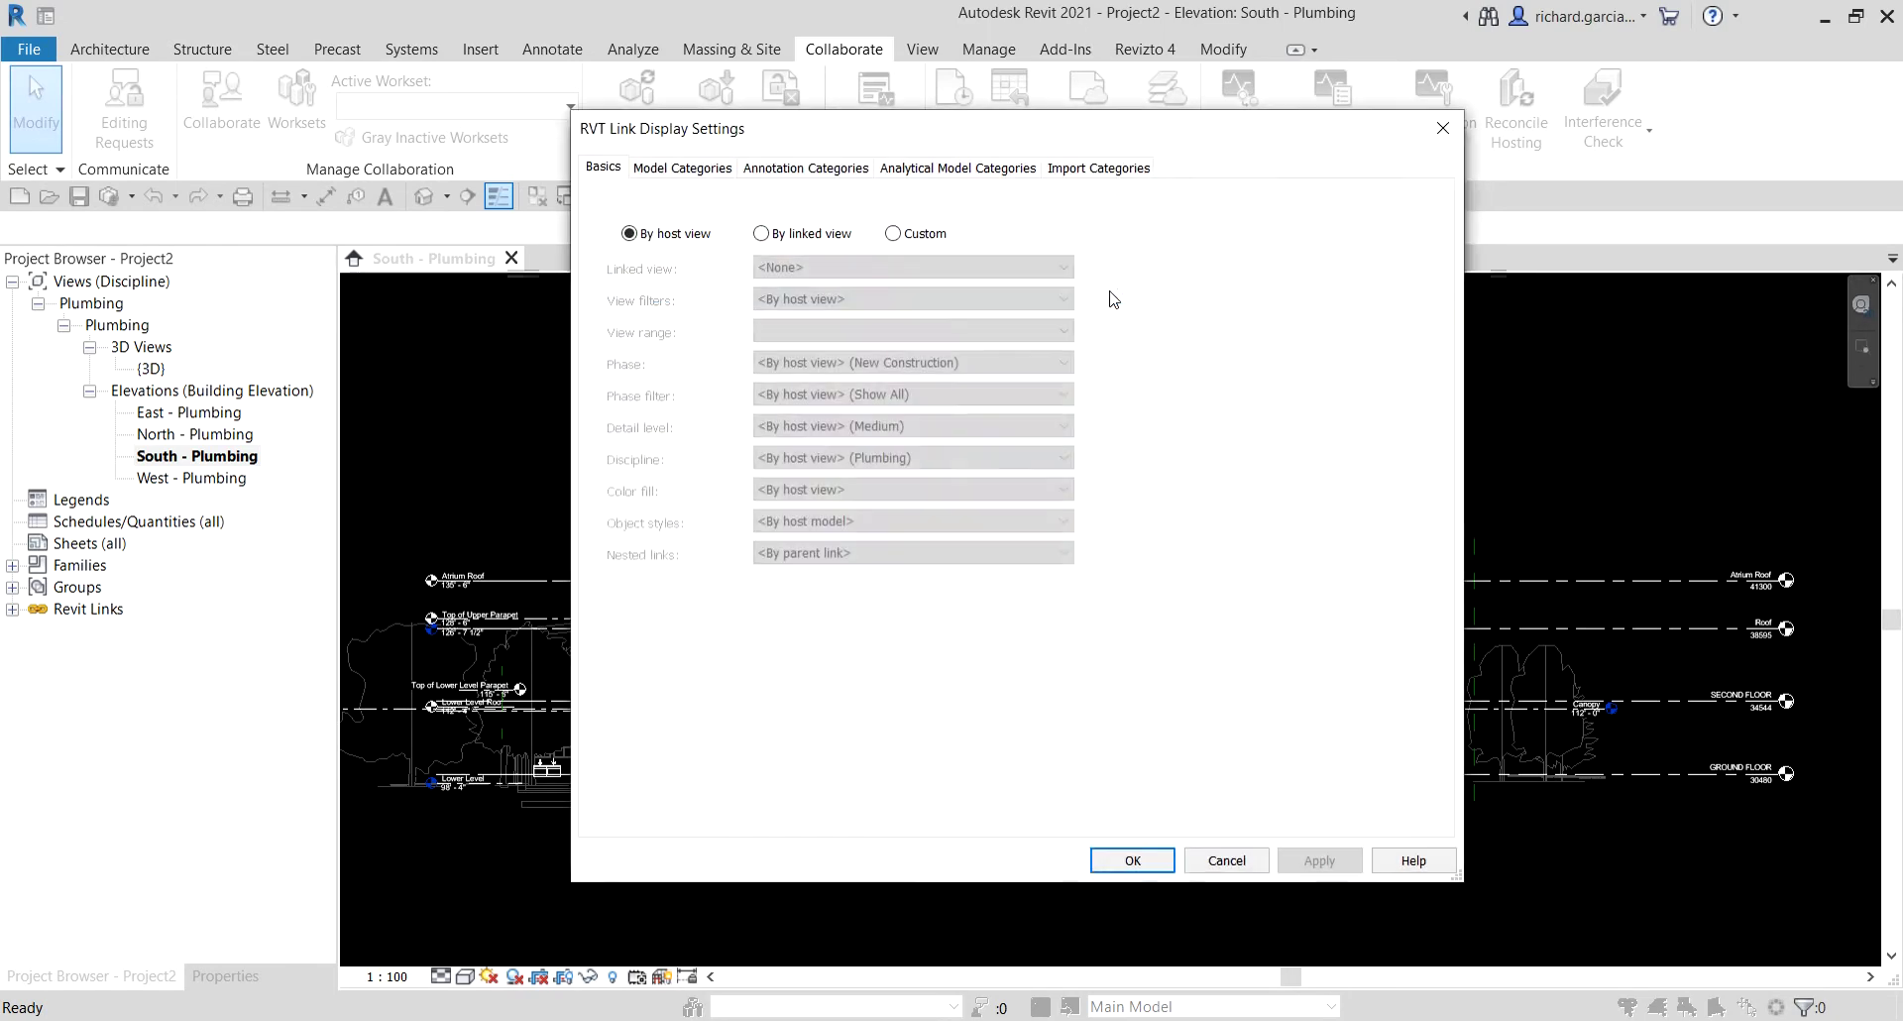
{"action": "left_click", "coordinate": [892, 236]}
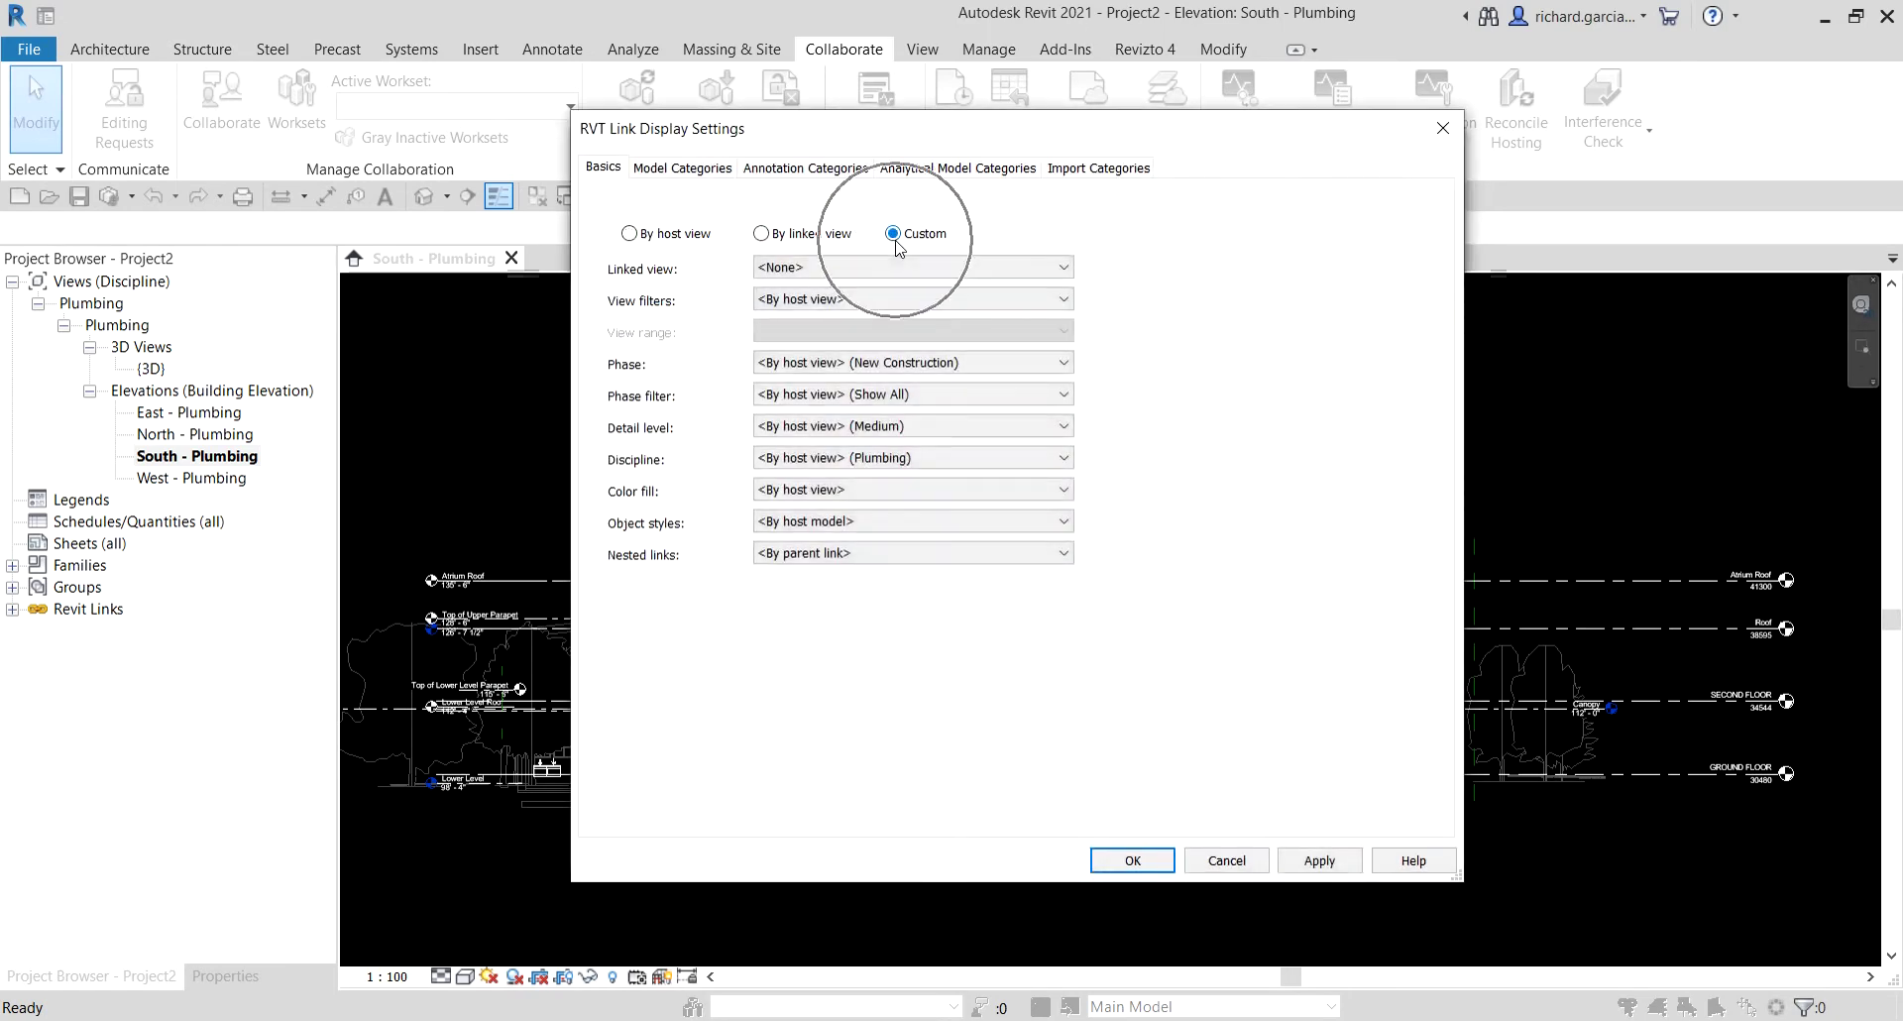
Set the architectural link's annotation categories to Custom.
{"action": "left_click", "coordinate": [801, 169]}
{"action": "left_click", "coordinate": [844, 206]}
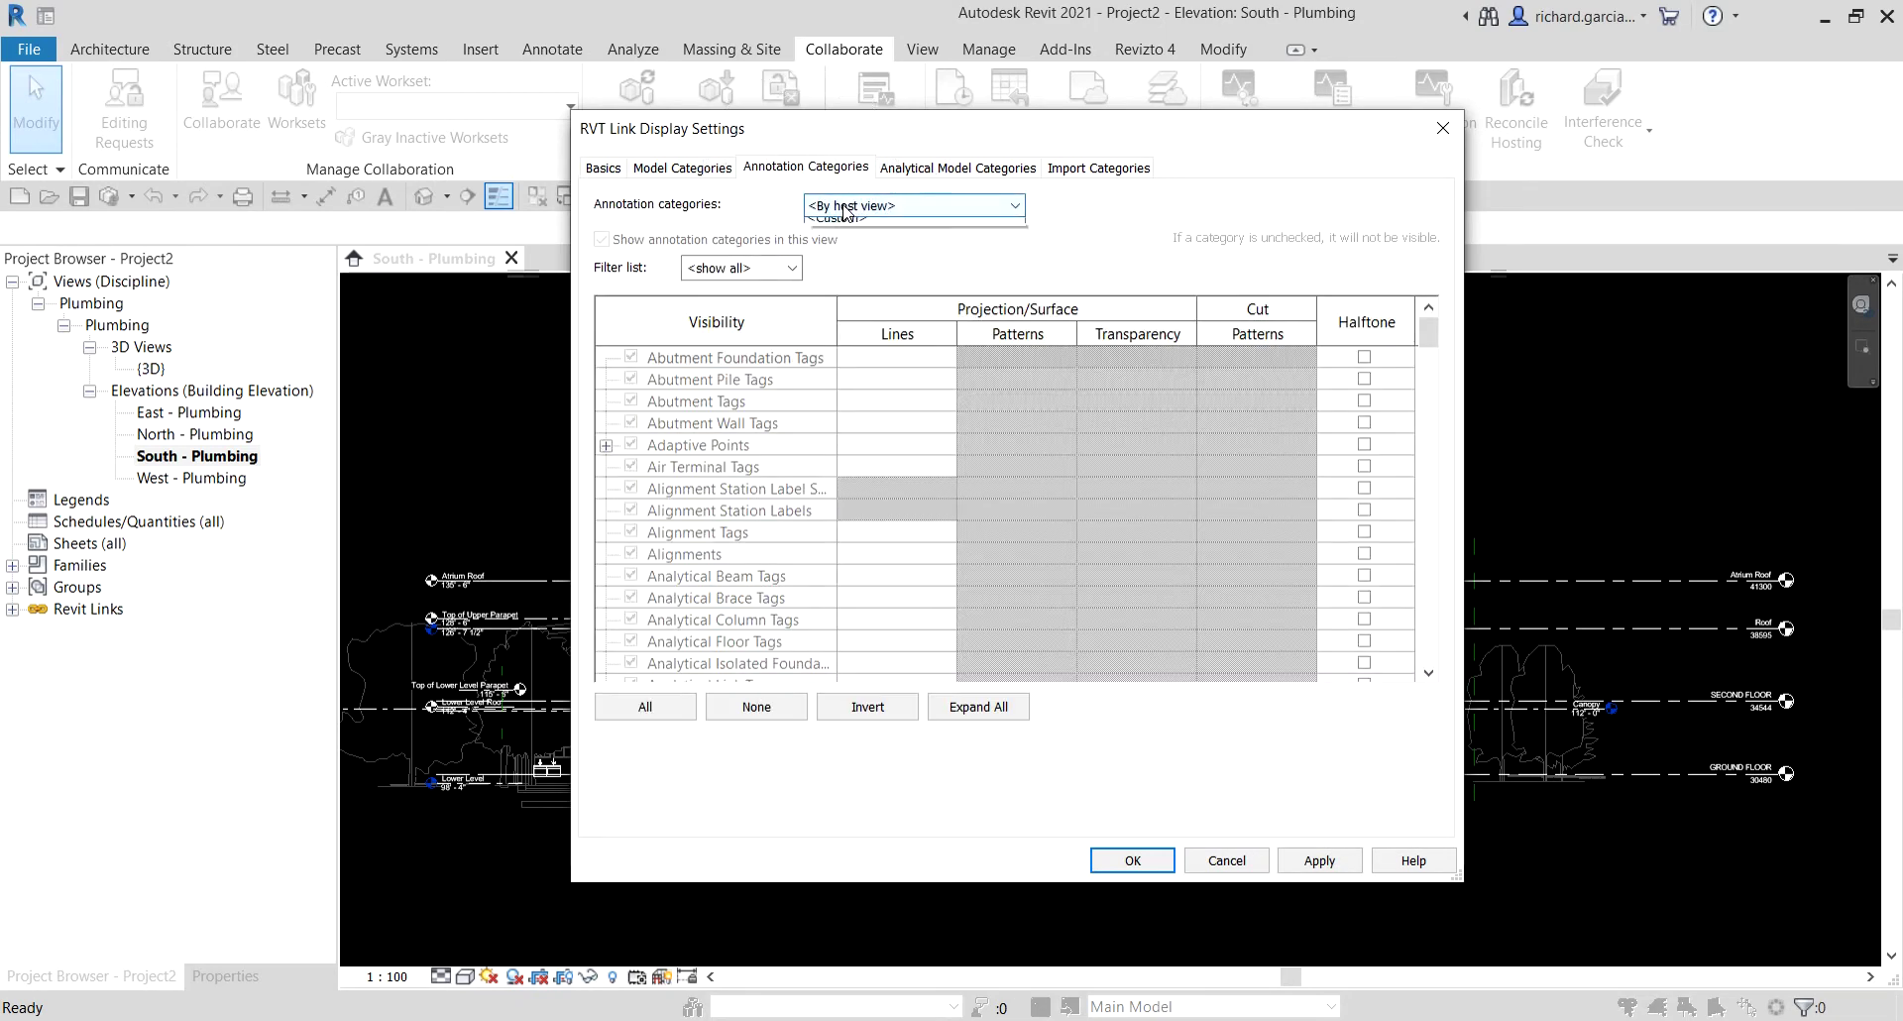
{"action": "left_click", "coordinate": [848, 220]}
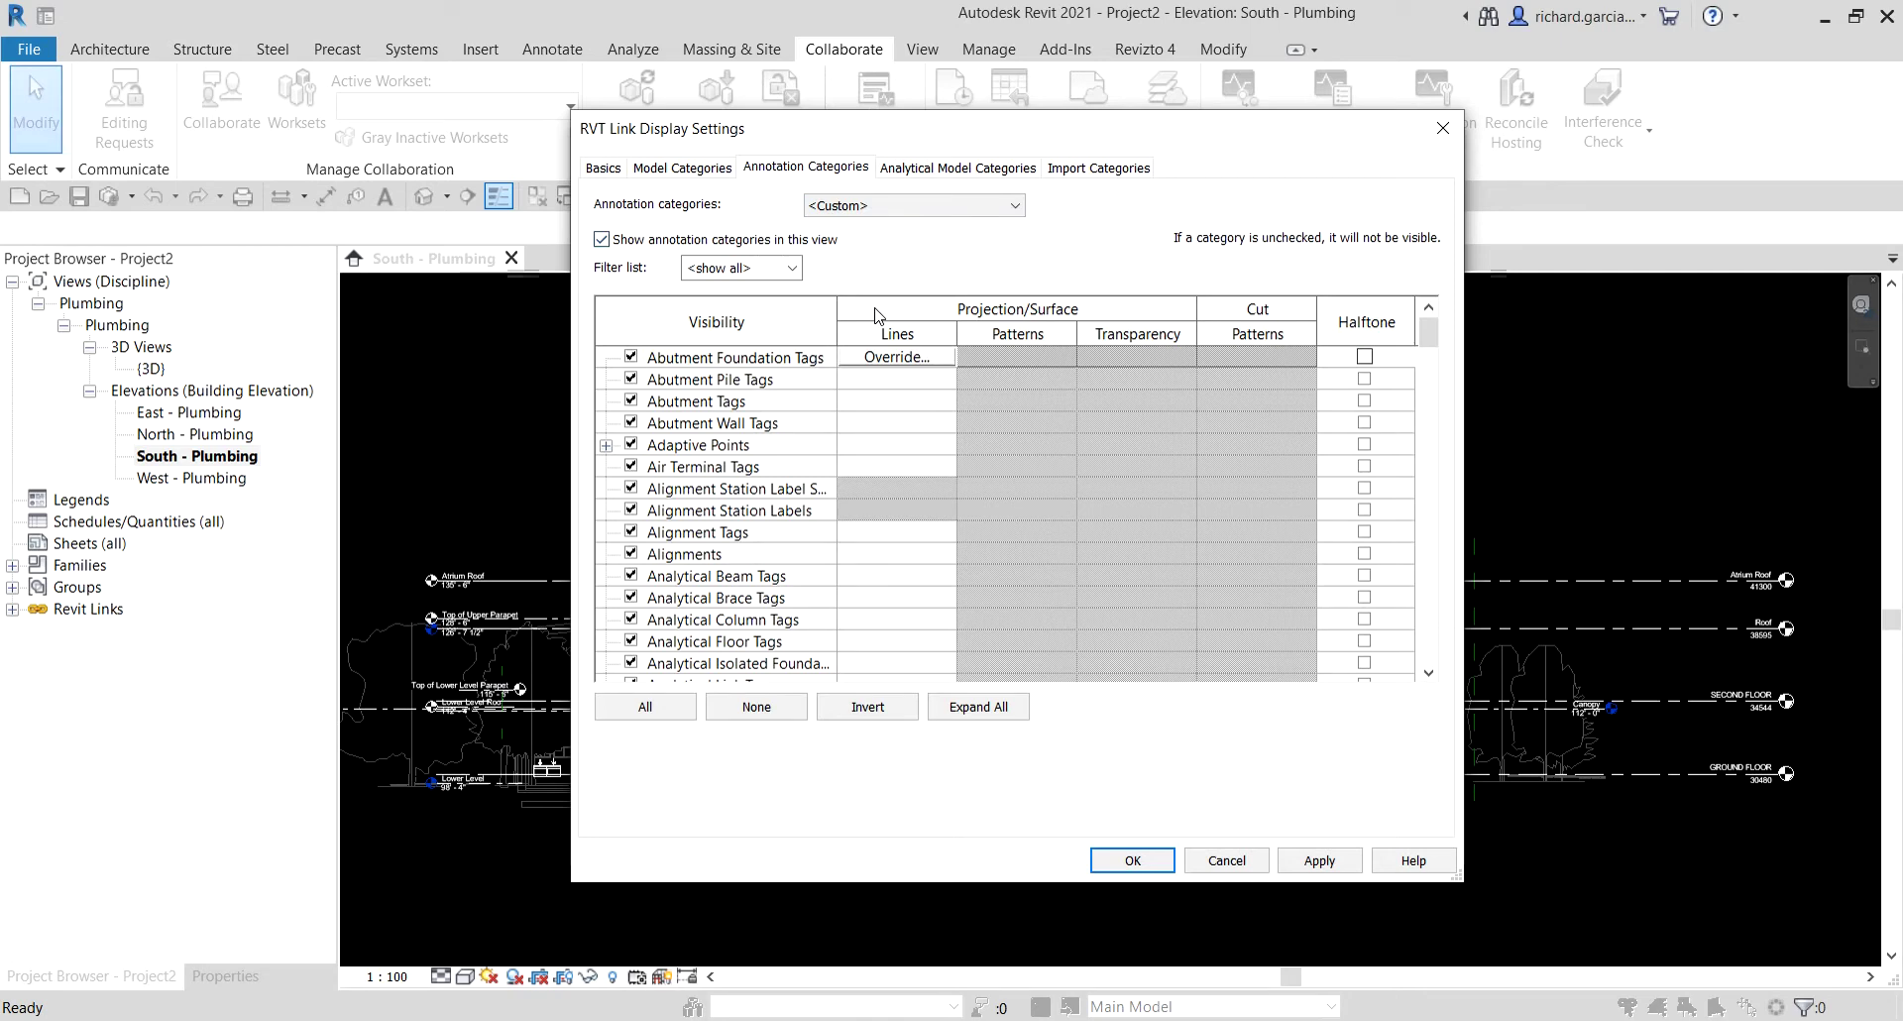
Turn off the Levels annotation category for the architectural link and apply the overrides to the south elevation.
{"action": "left_click", "coordinate": [722, 537]}
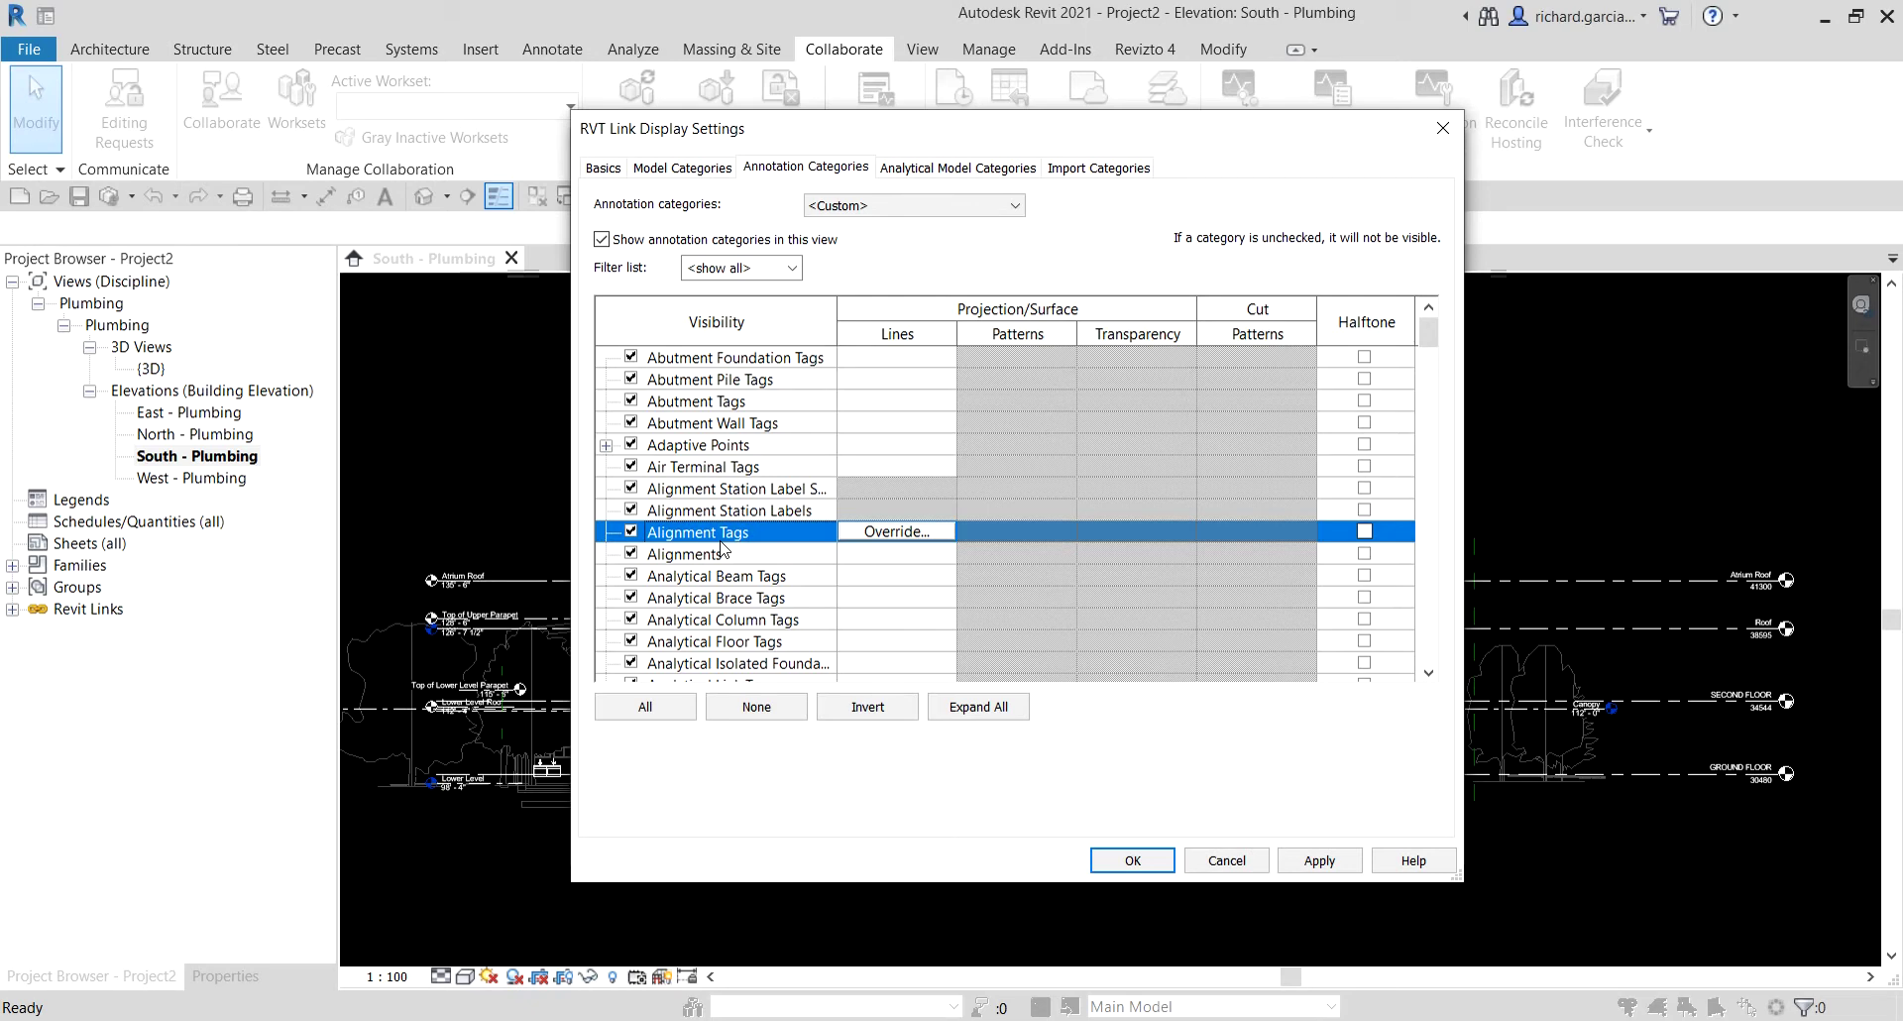
{"action": "left_click", "coordinate": [694, 558]}
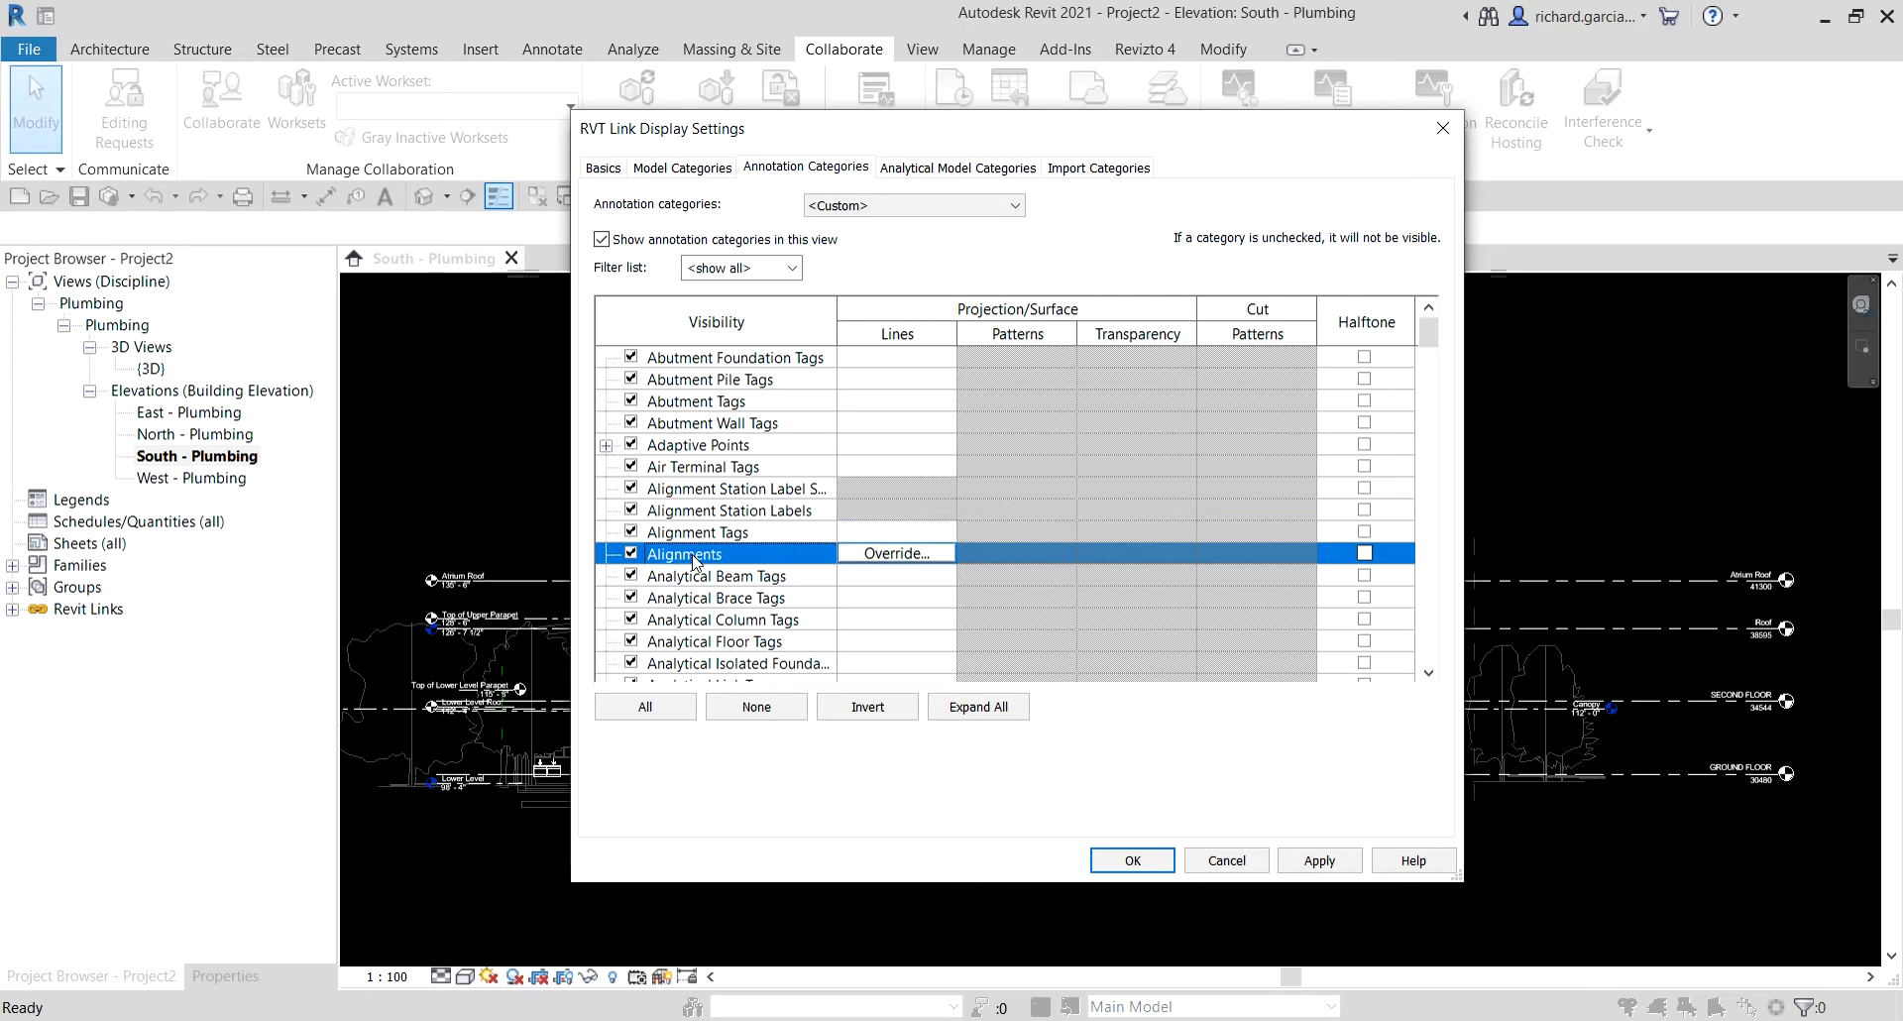
{"action": "key", "text": "l"}
{"action": "scroll", "coordinate": [694, 567], "scroll_direction": "down", "scroll_amount": 2}
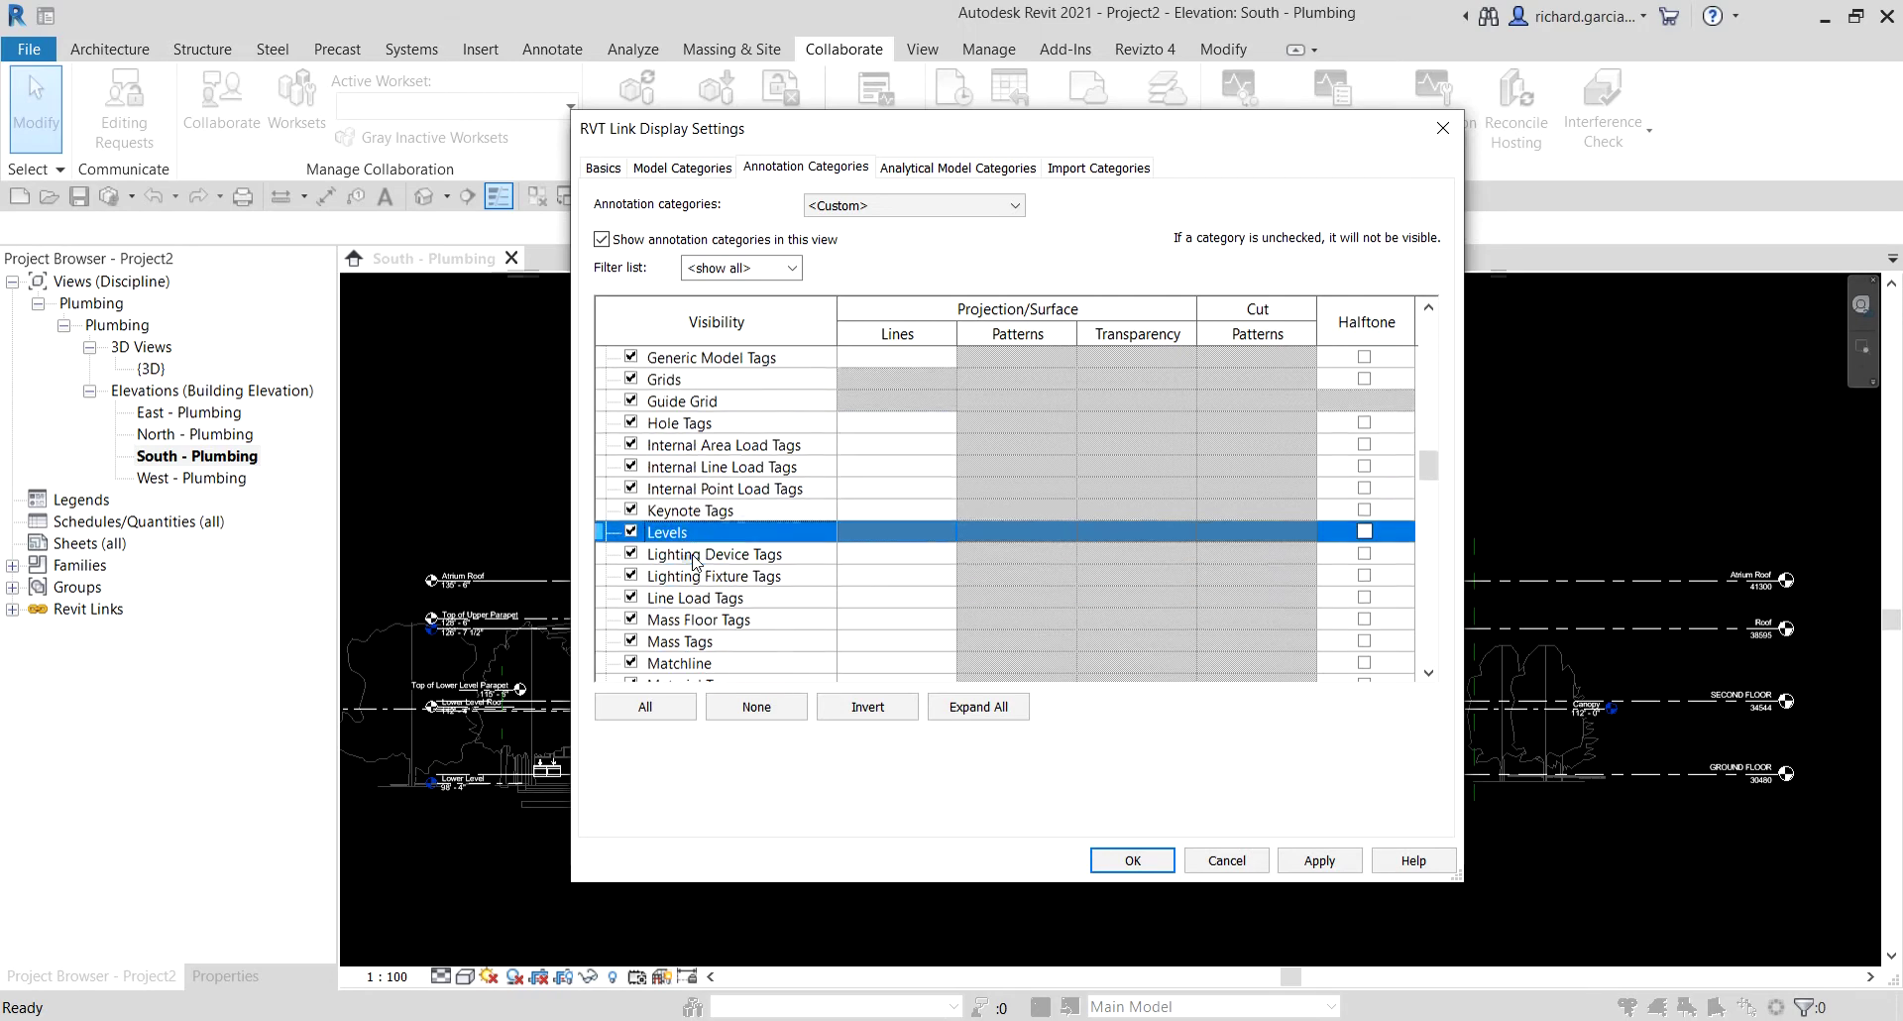
{"action": "left_click", "coordinate": [632, 533]}
{"action": "left_click", "coordinate": [1132, 858]}
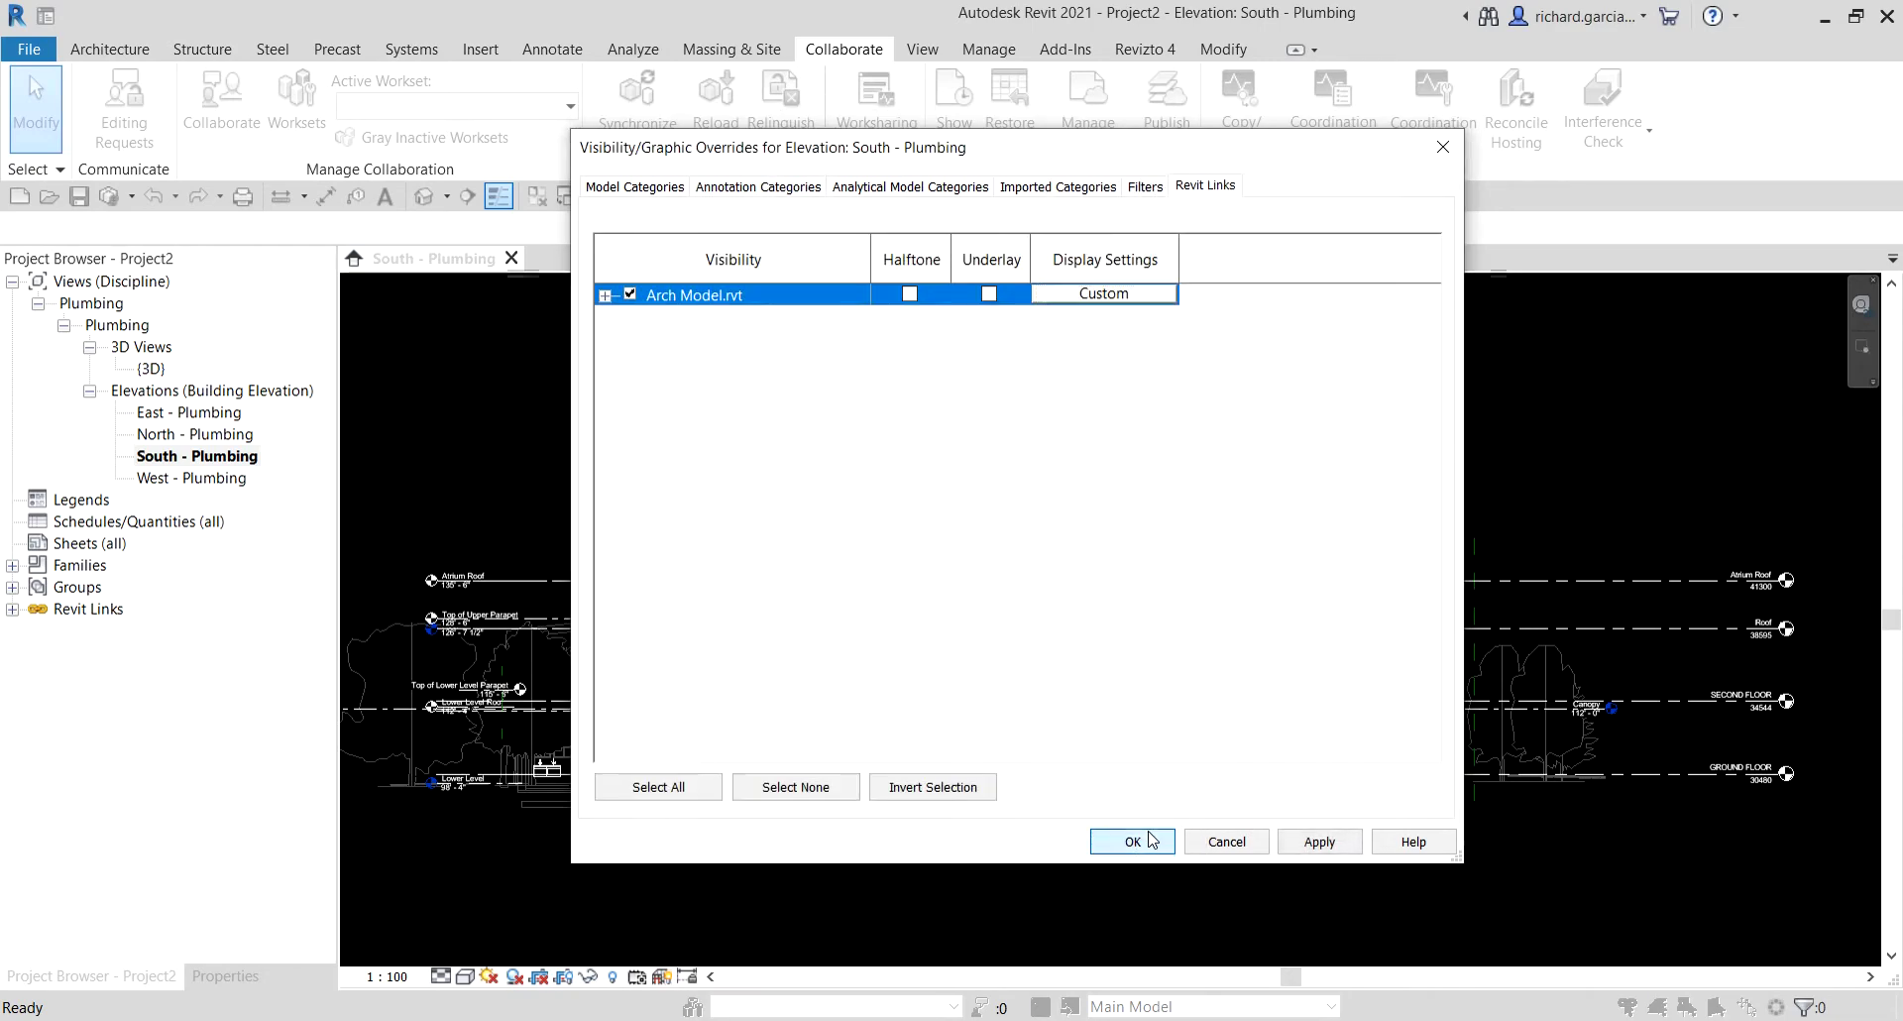
{"action": "left_click", "coordinate": [1140, 840]}
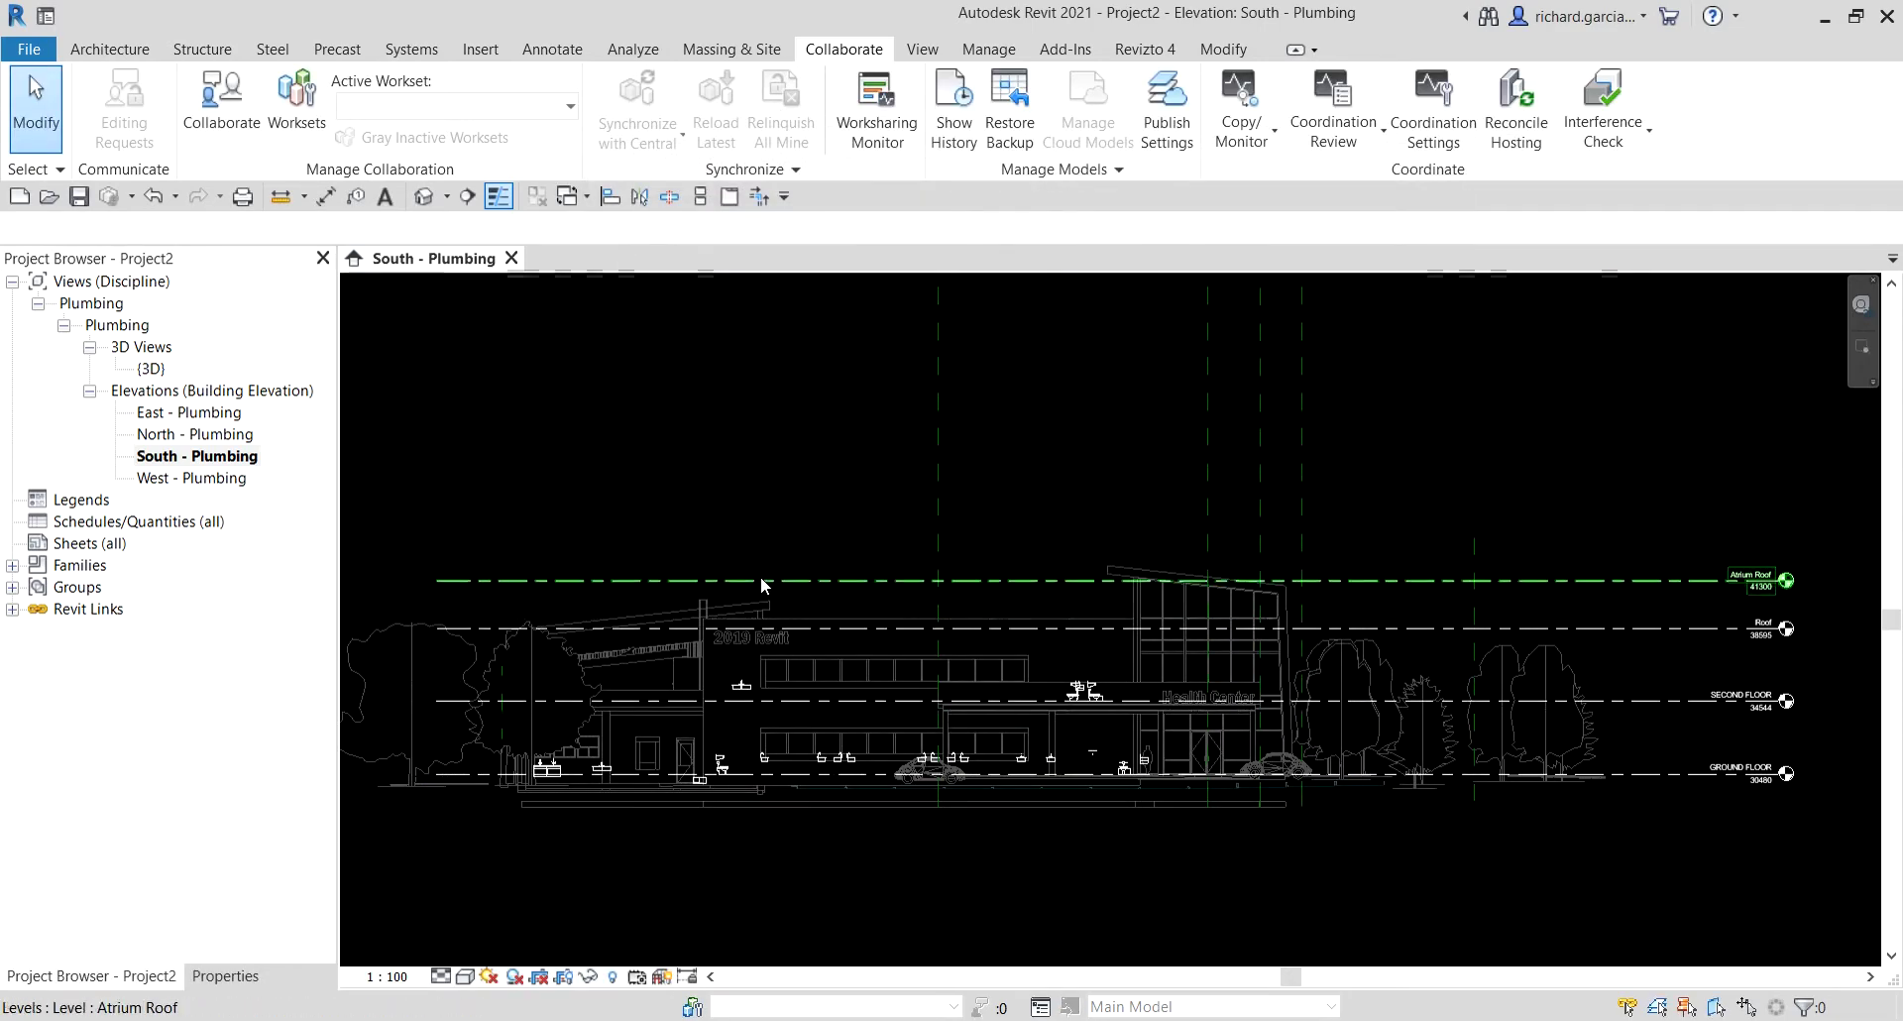
Extend the west ends of the copied levels together past the westernmost trees in the south elevation.
{"action": "middle_click_drag", "start_coordinate": [760, 583], "coordinate": [920, 458]}
{"action": "scroll", "coordinate": [920, 457], "scroll_direction": "up", "scroll_amount": 1}
{"action": "scroll", "coordinate": [921, 458], "scroll_direction": "down", "scroll_amount": 2}
{"action": "left_click", "coordinate": [907, 451]}
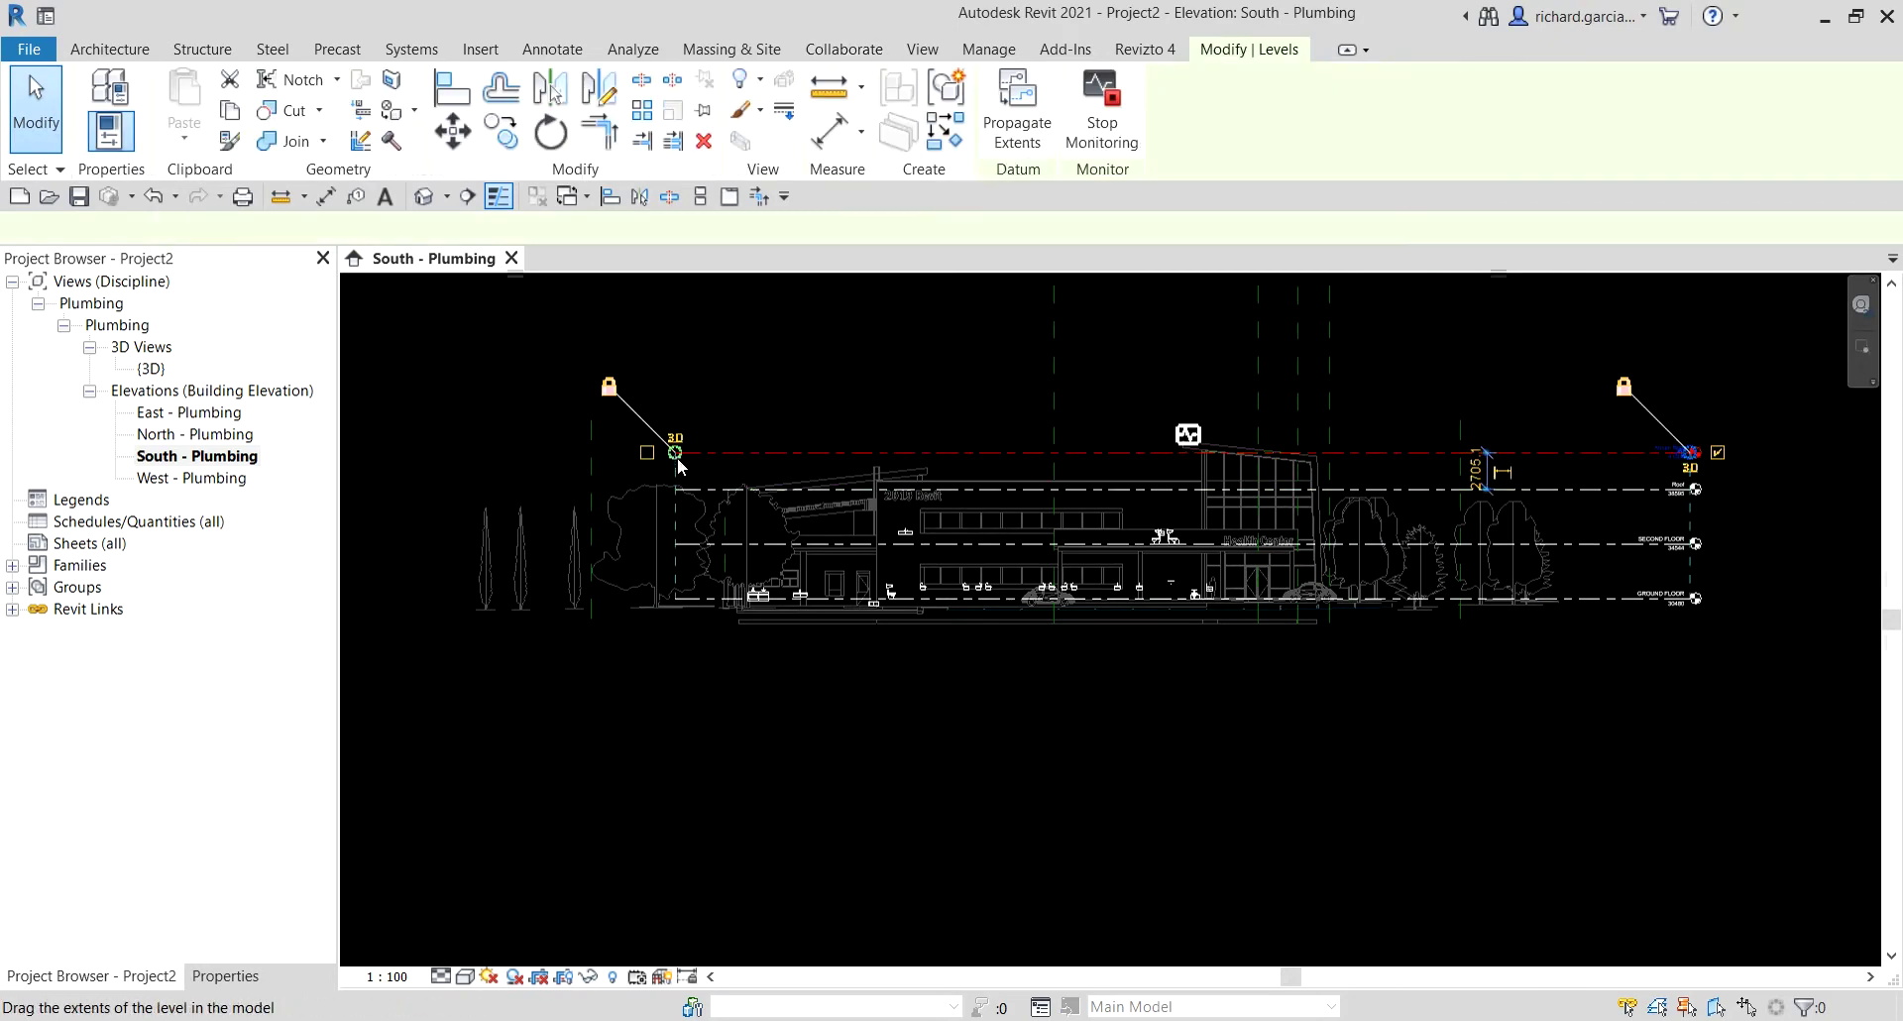
{"action": "left_click_drag", "start_coordinate": [565, 460], "coordinate": [388, 452]}
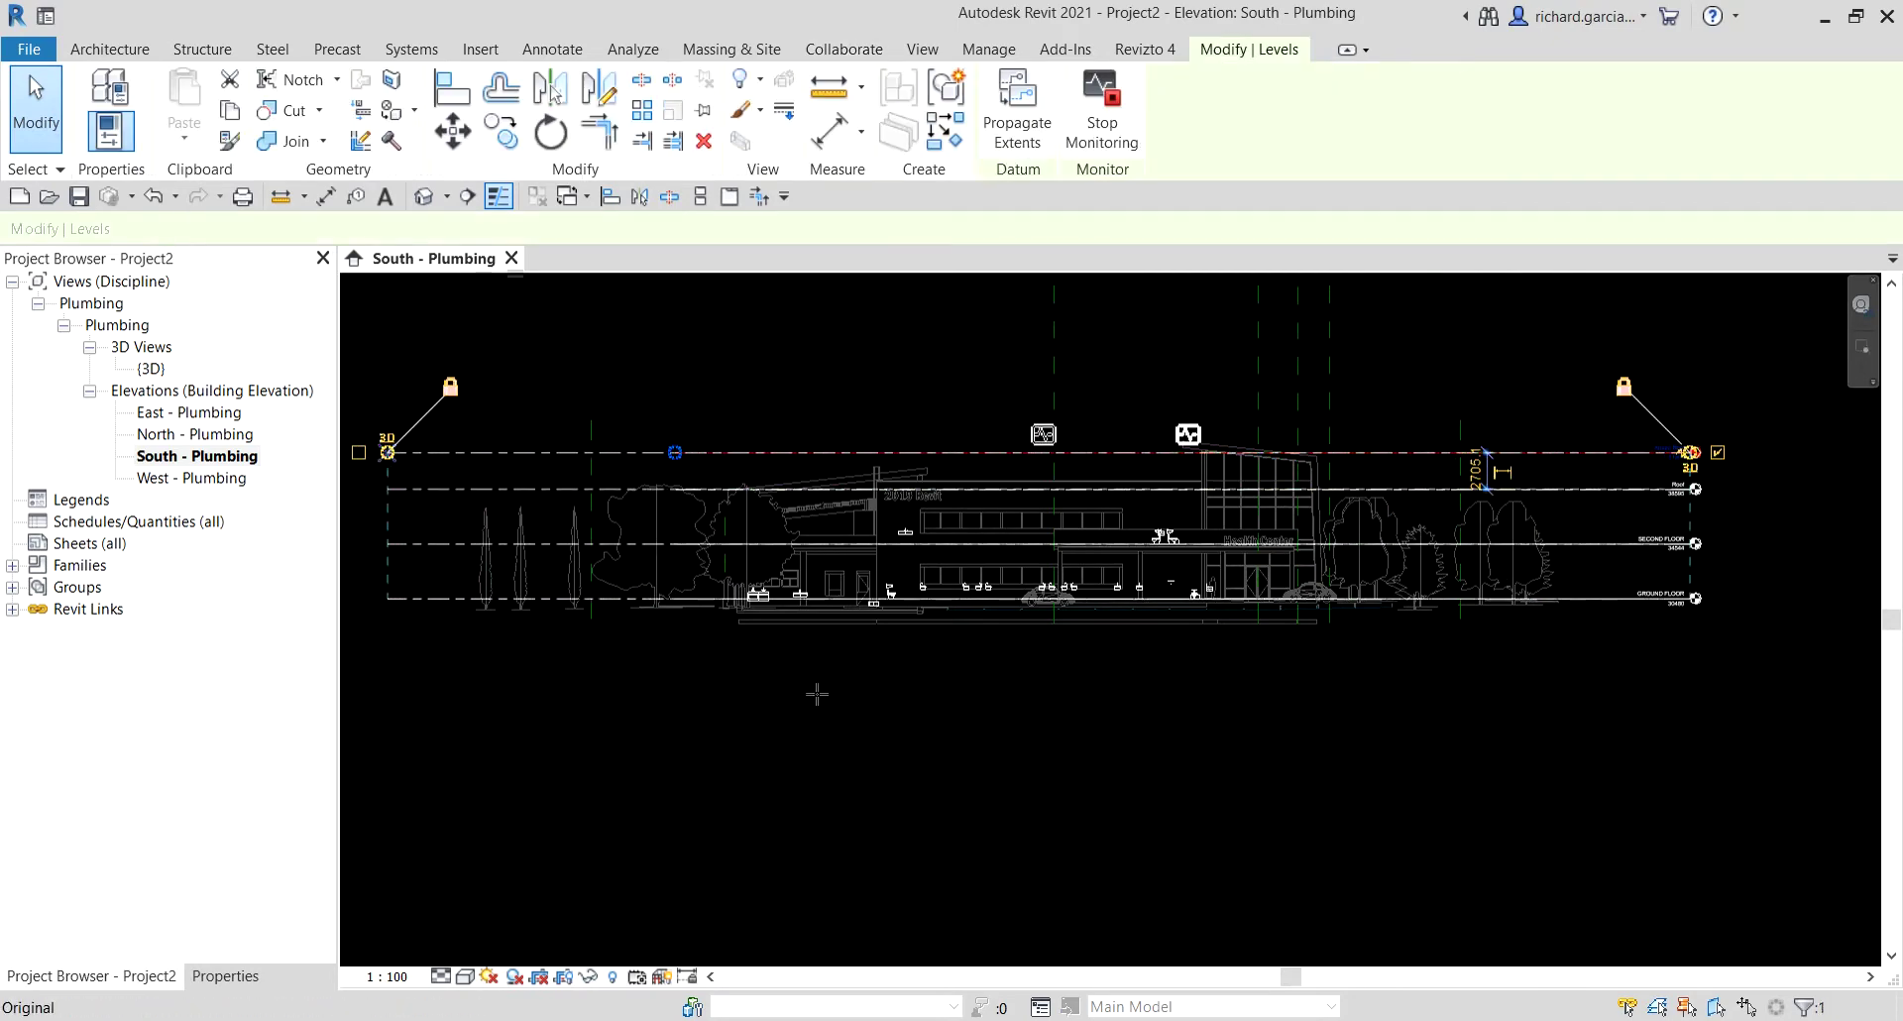
{"action": "left_click", "coordinate": [816, 689]}
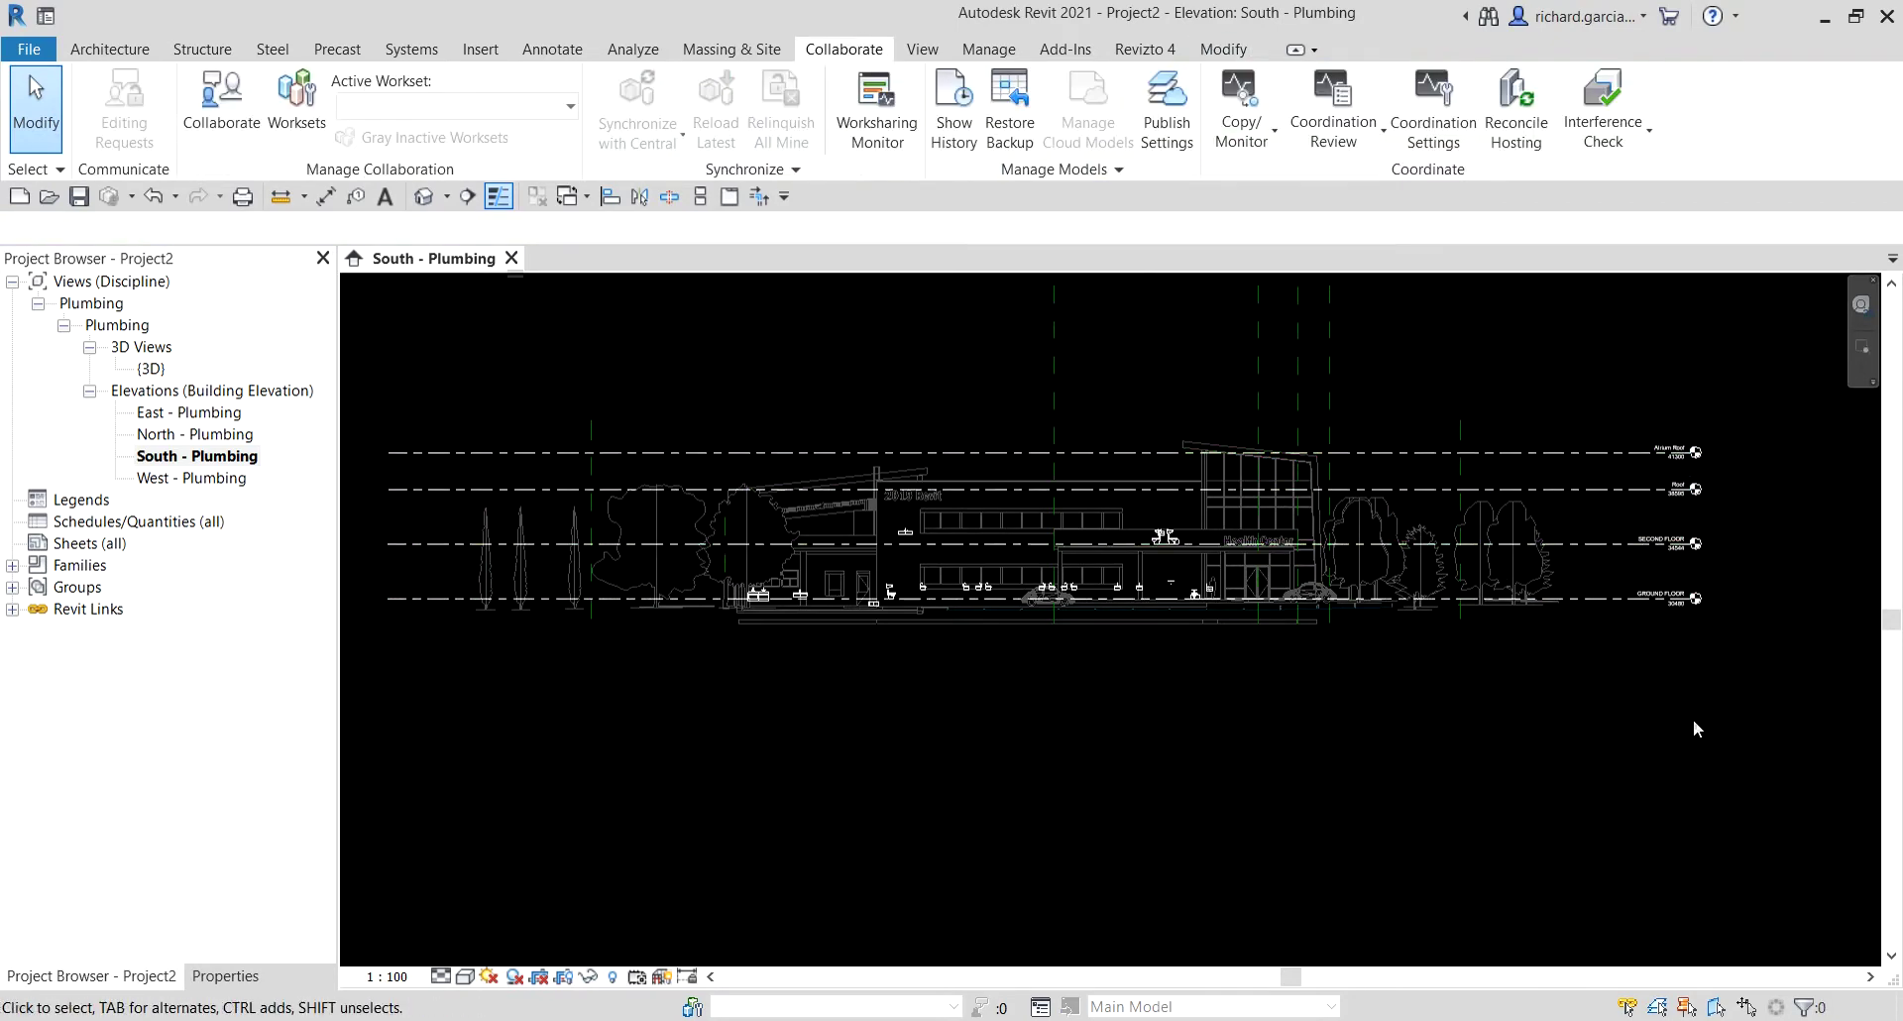
{"action": "middle_click_drag", "start_coordinate": [1691, 739], "coordinate": [1539, 722]}
{"action": "middle_click_drag", "start_coordinate": [1304, 688], "coordinate": [1447, 680]}
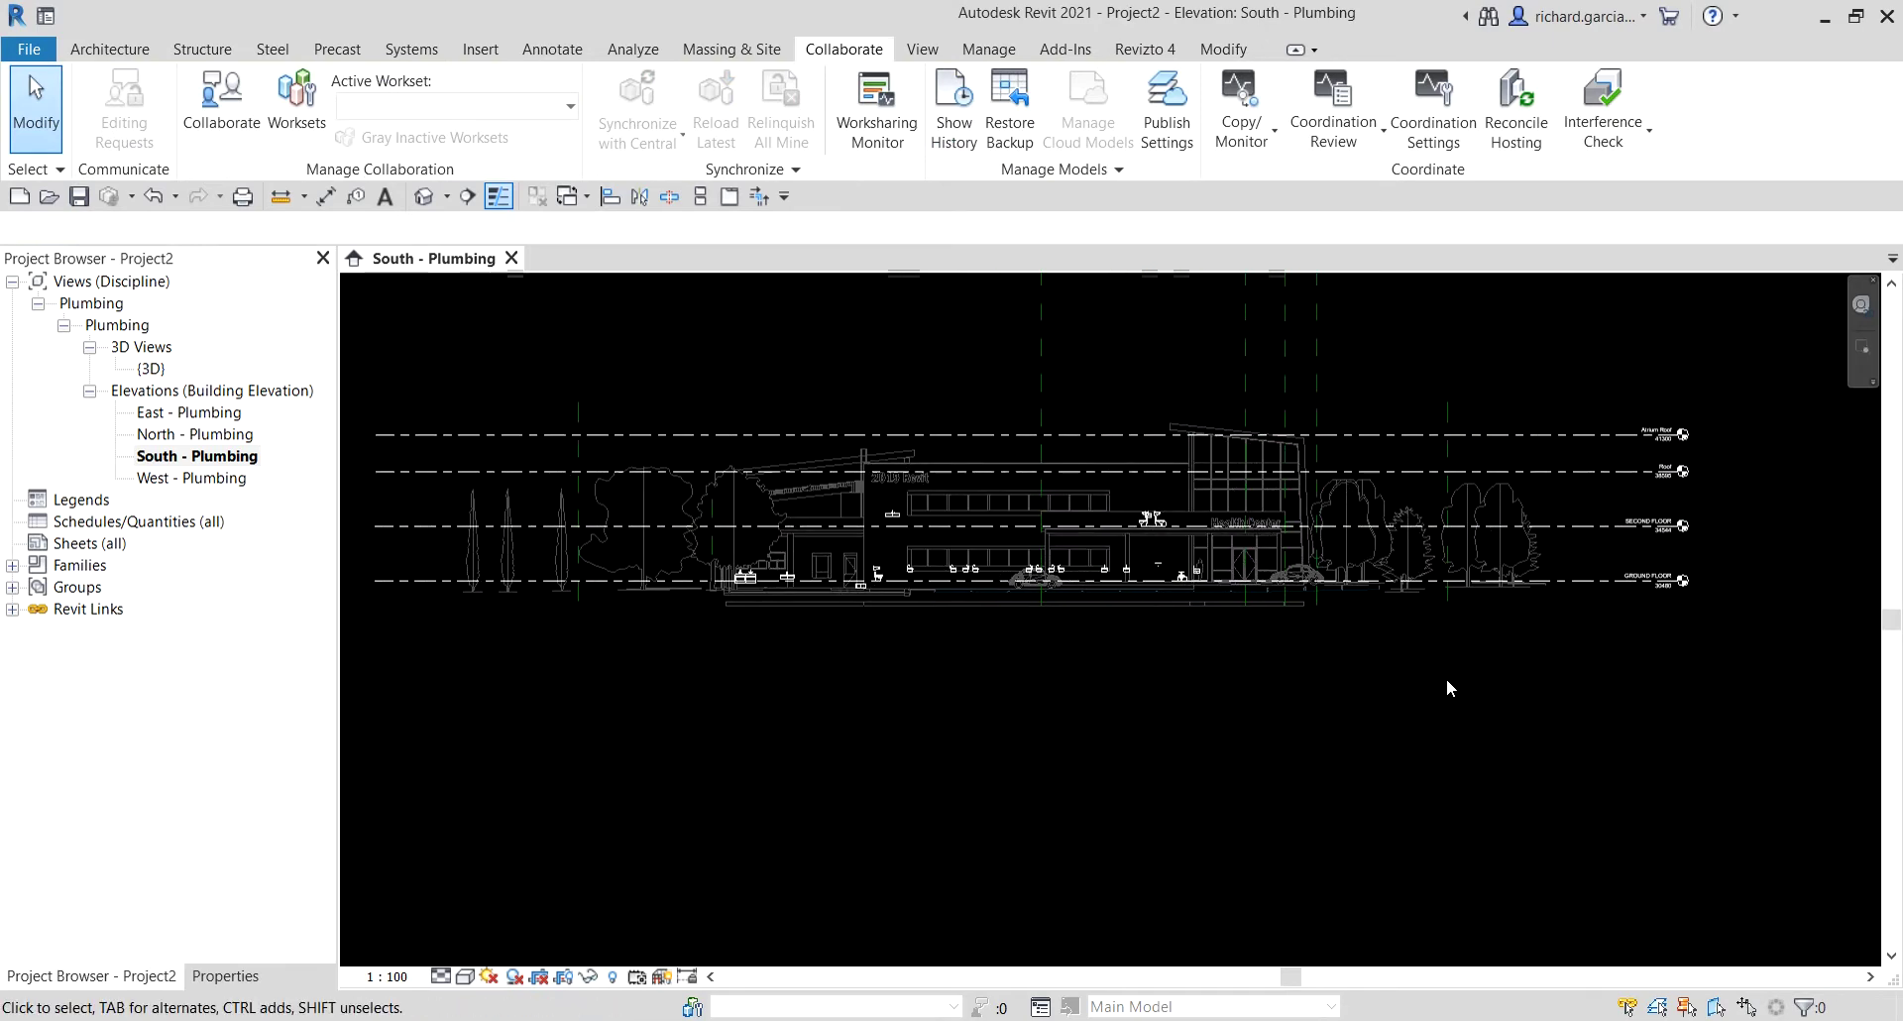
Enable Room Bounding in the type properties of the Arch Model.rvt link and return to the project browser.
{"action": "left_click", "coordinate": [1217, 496]}
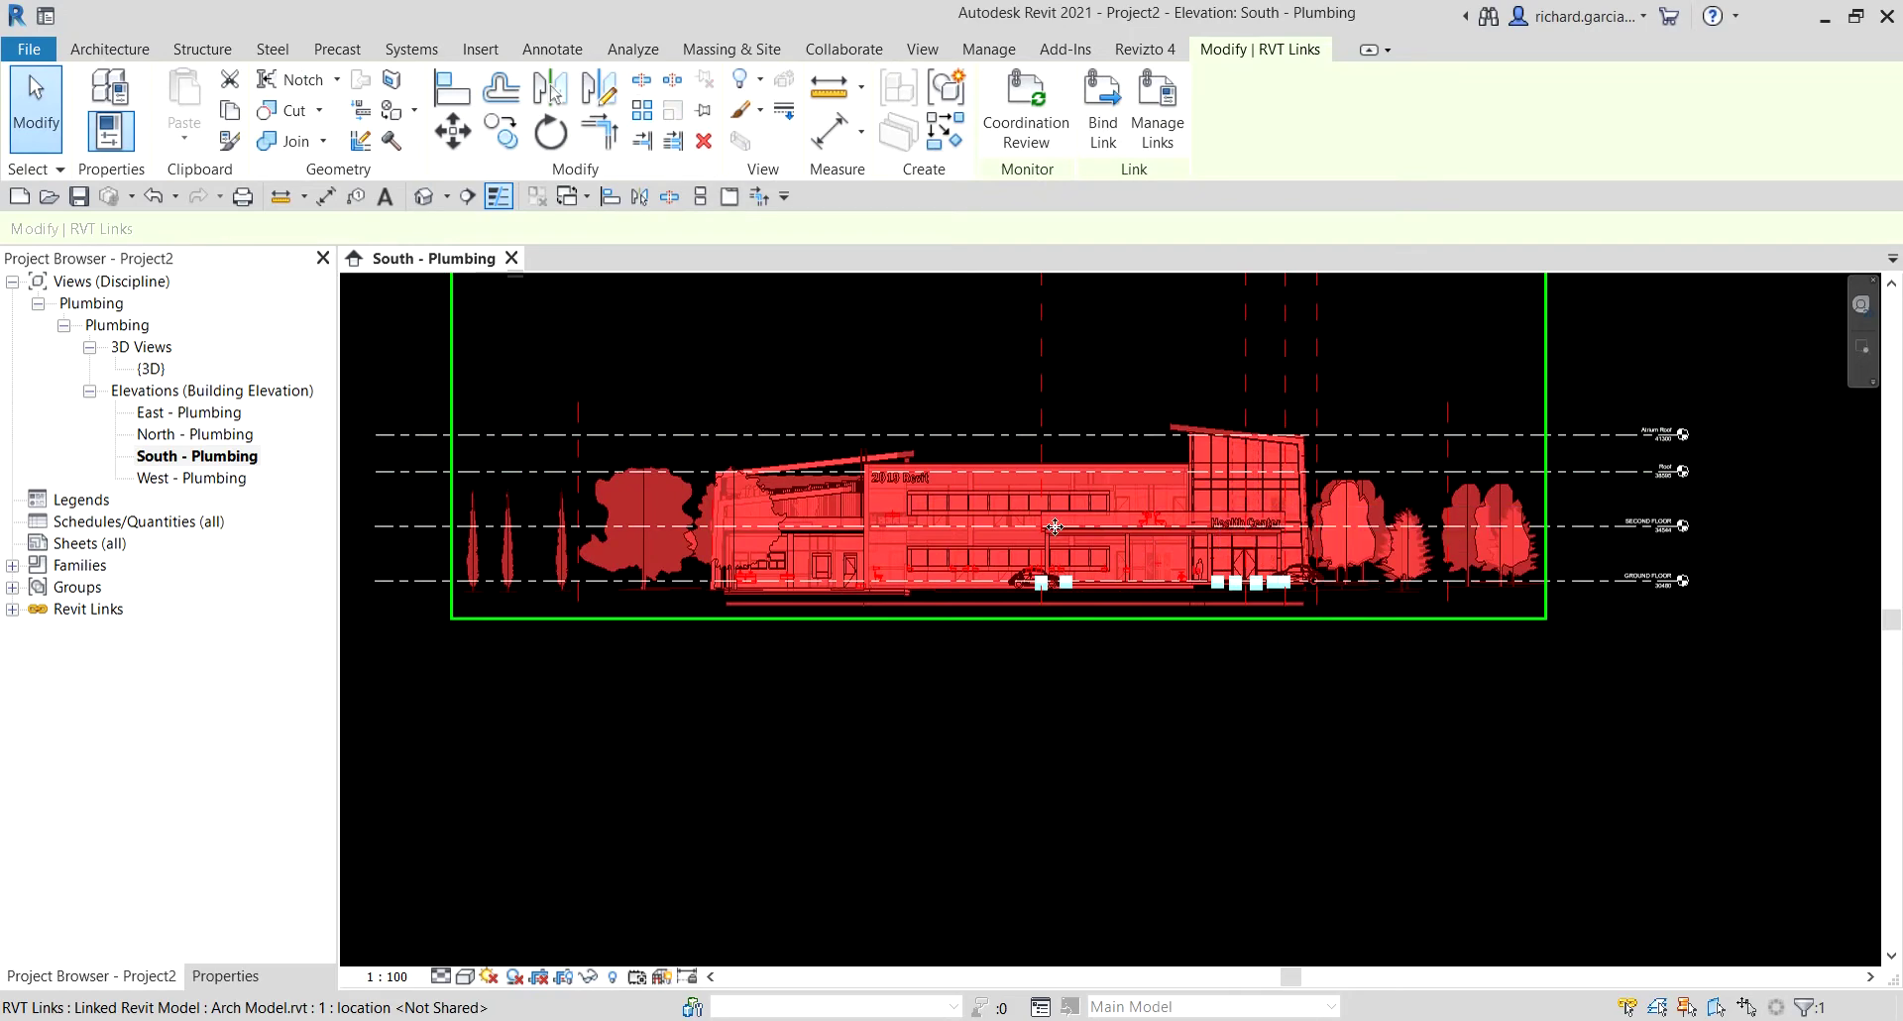
{"action": "left_click", "coordinate": [226, 975]}
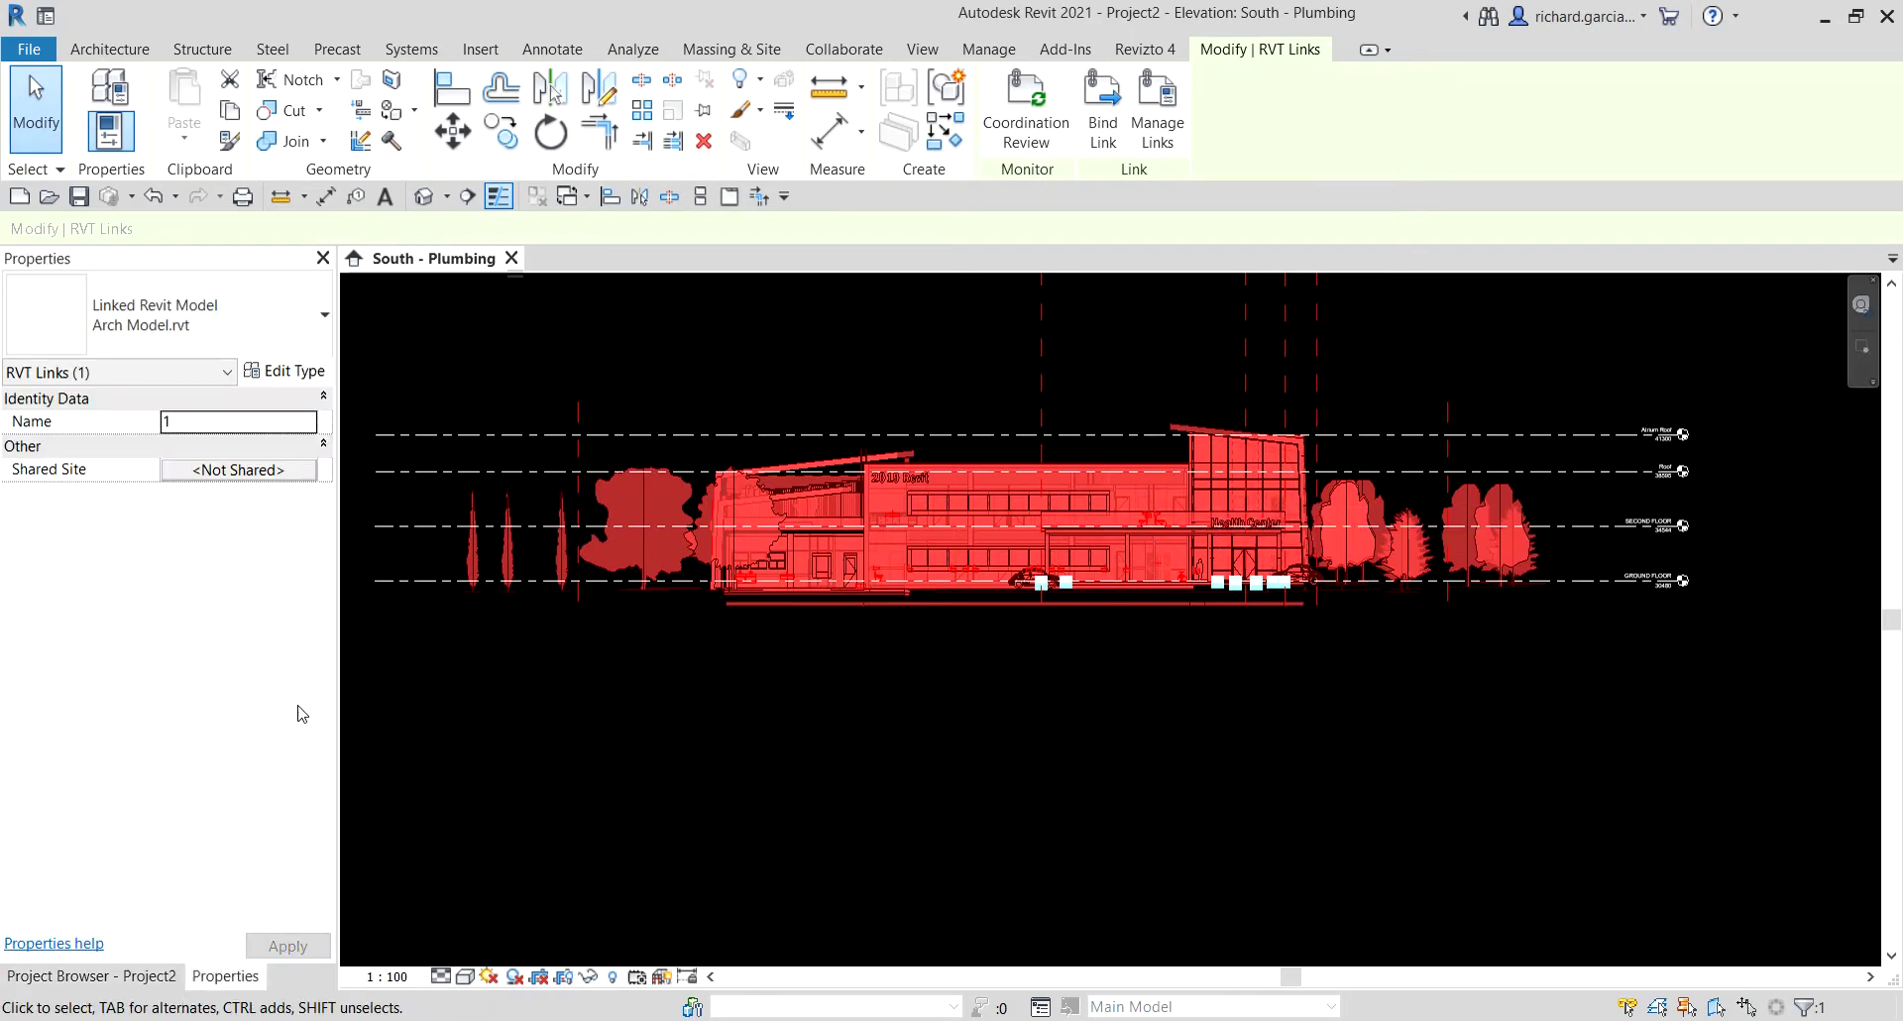
{"action": "left_click", "coordinate": [302, 375]}
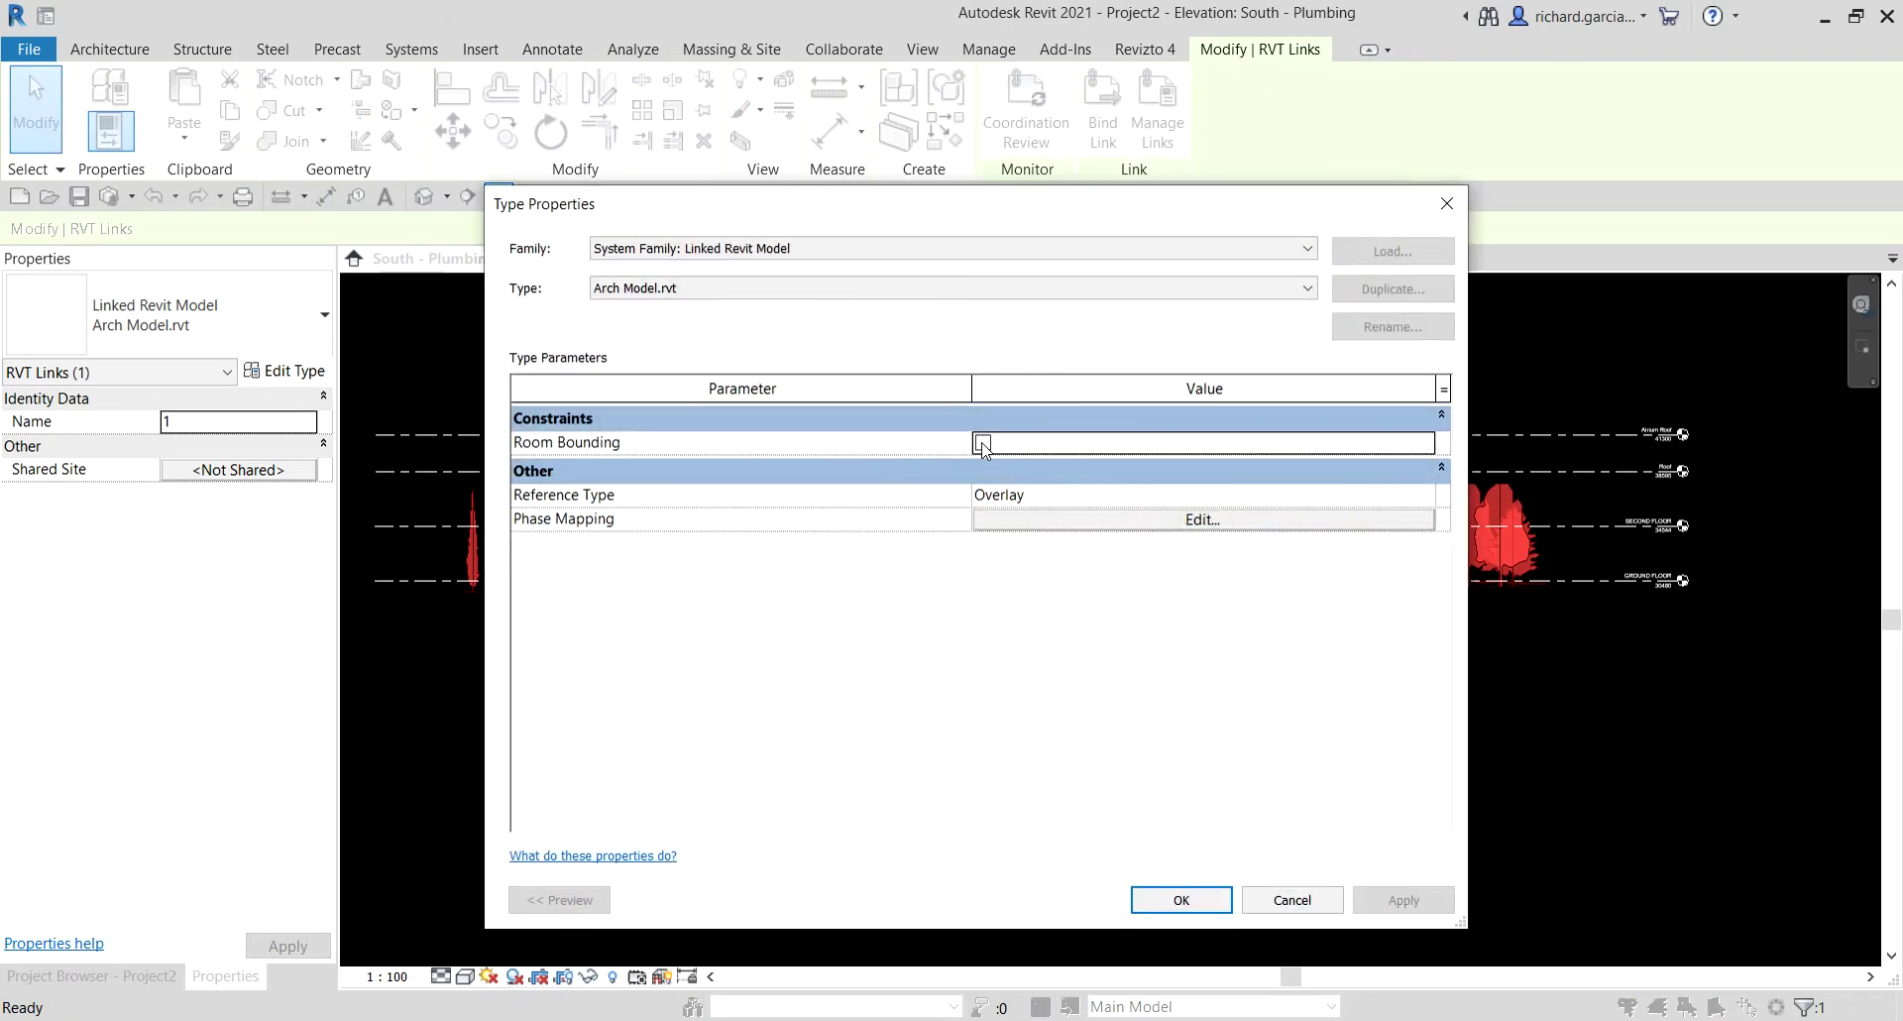
{"action": "left_click", "coordinate": [982, 443]}
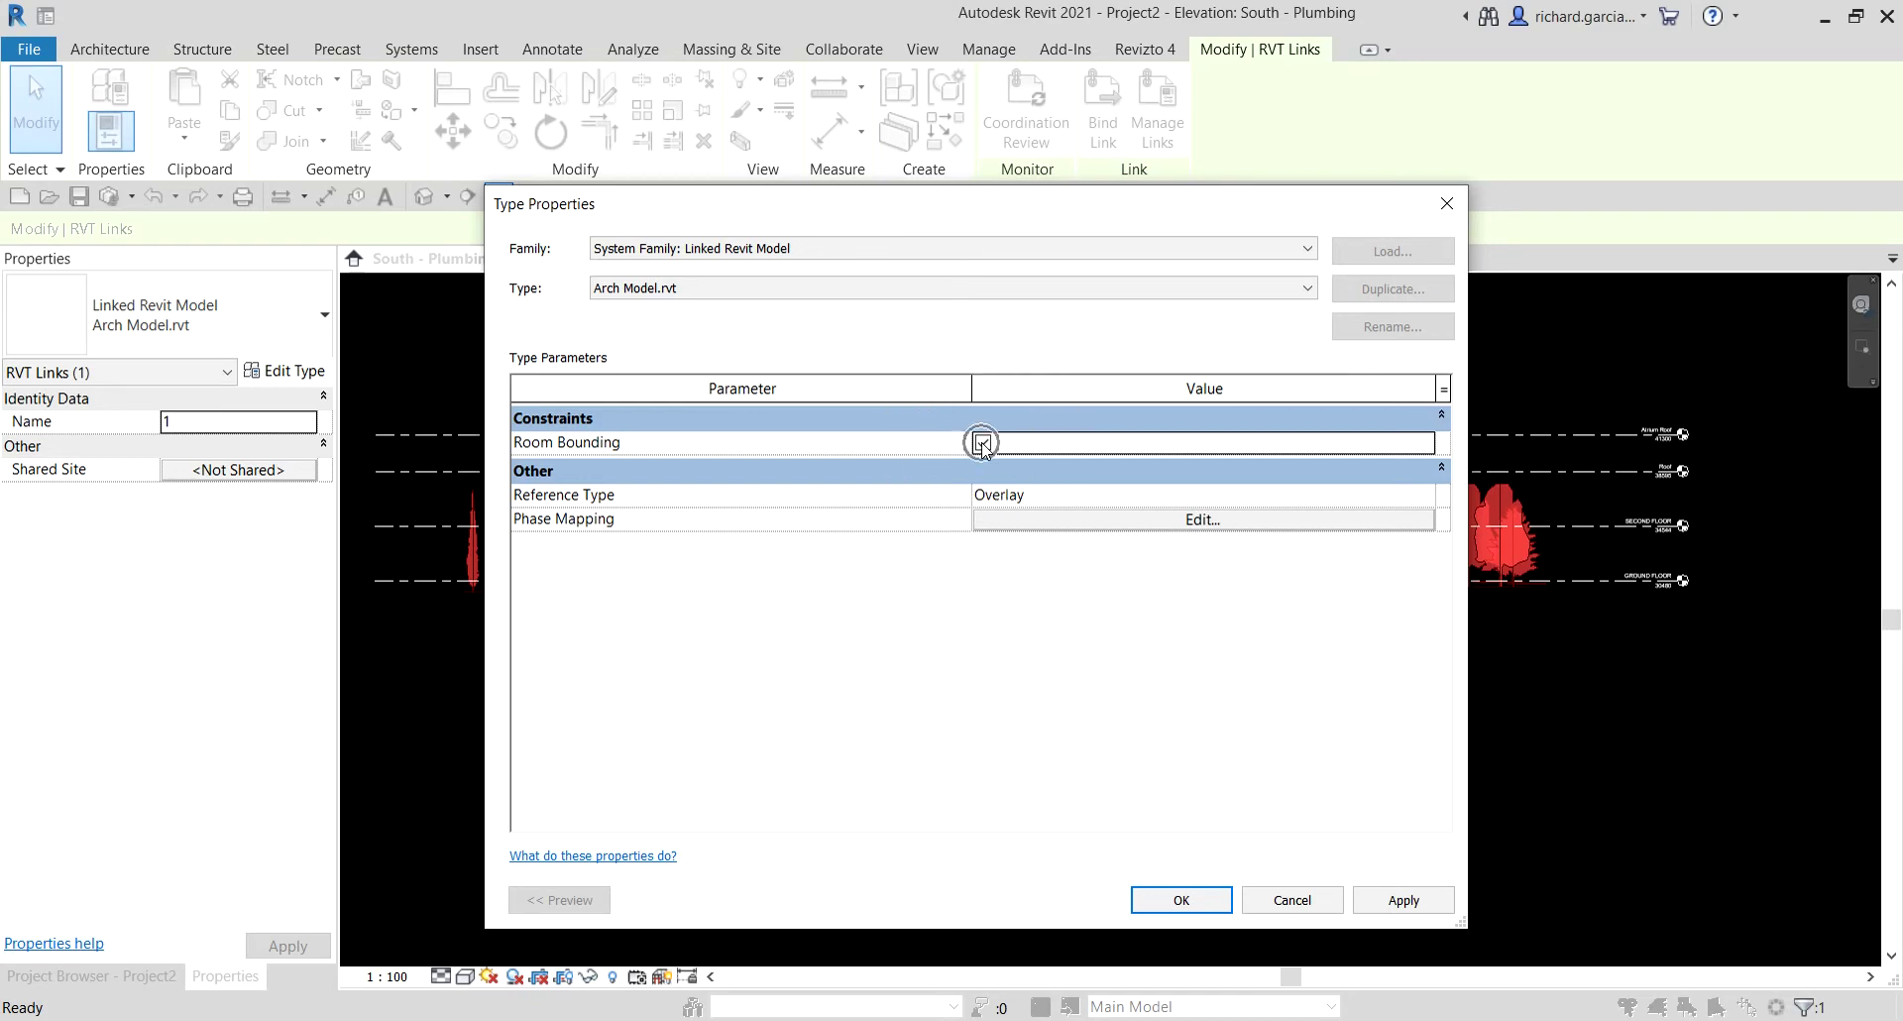
{"action": "left_click", "coordinate": [1185, 899]}
{"action": "left_click", "coordinate": [1259, 753]}
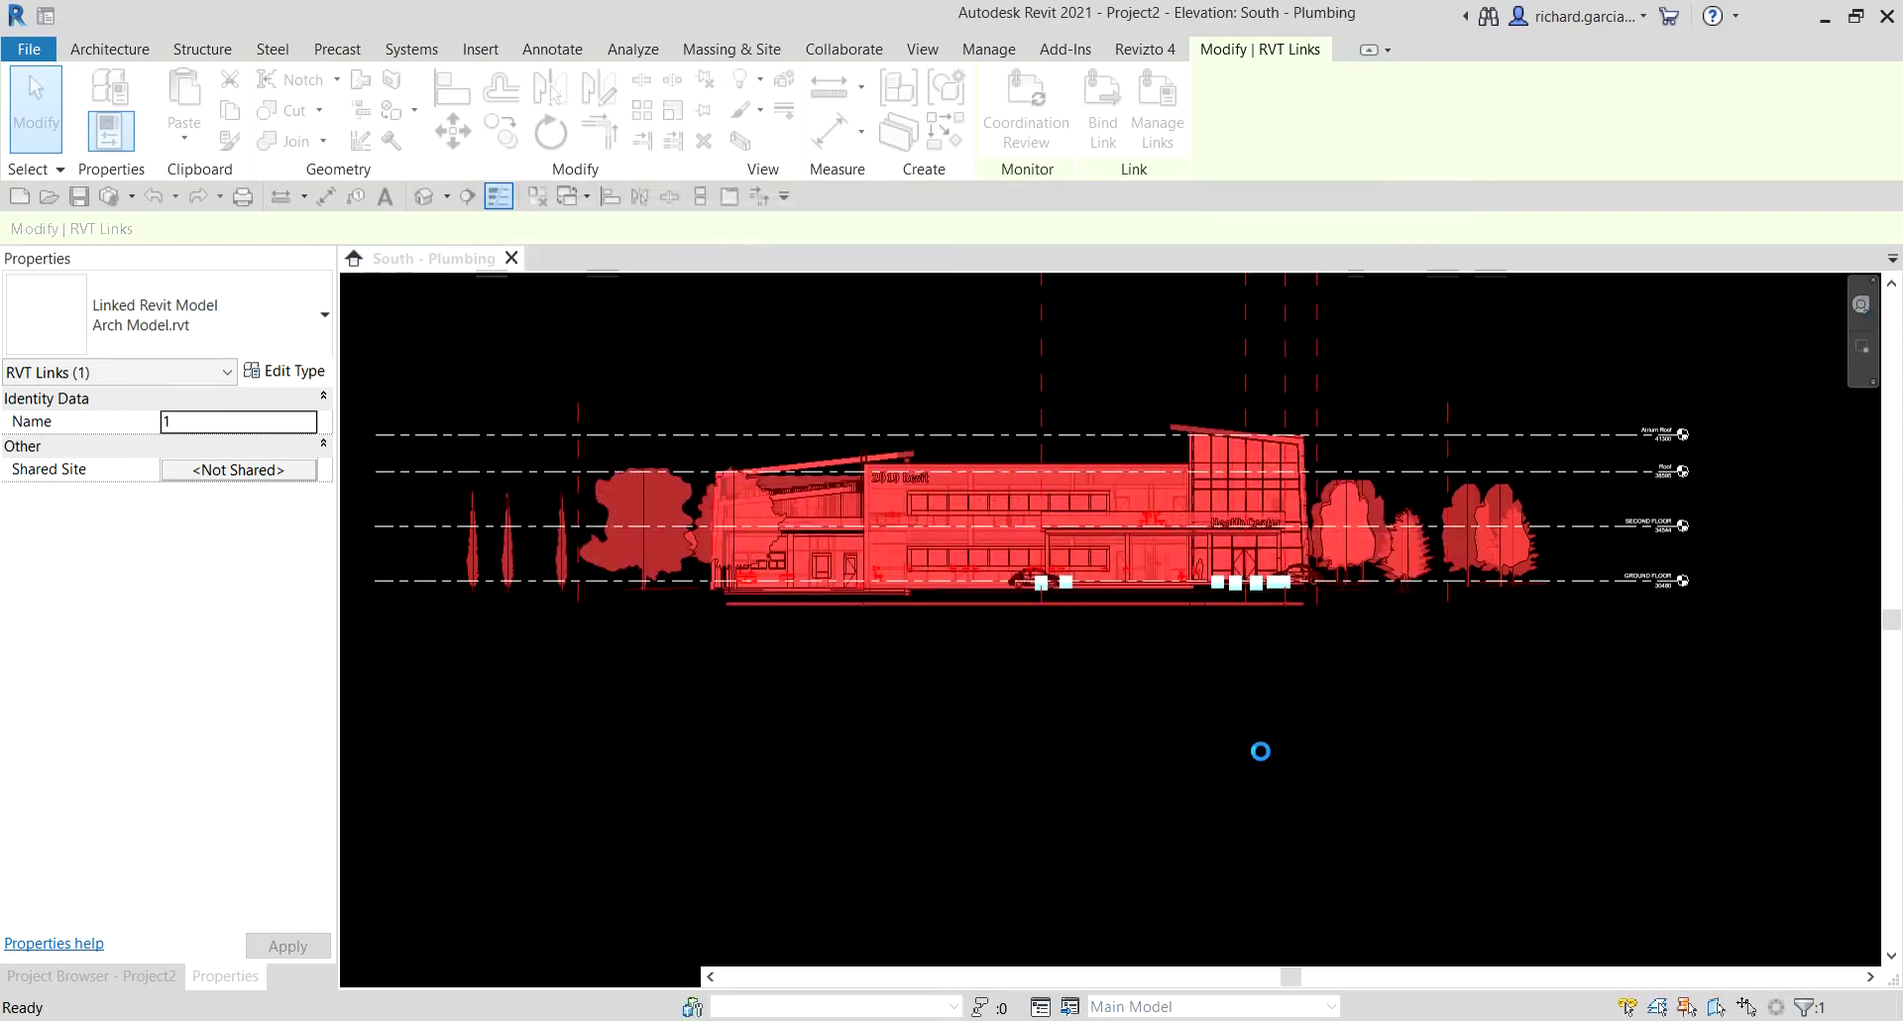
{"action": "left_click", "coordinate": [141, 979]}
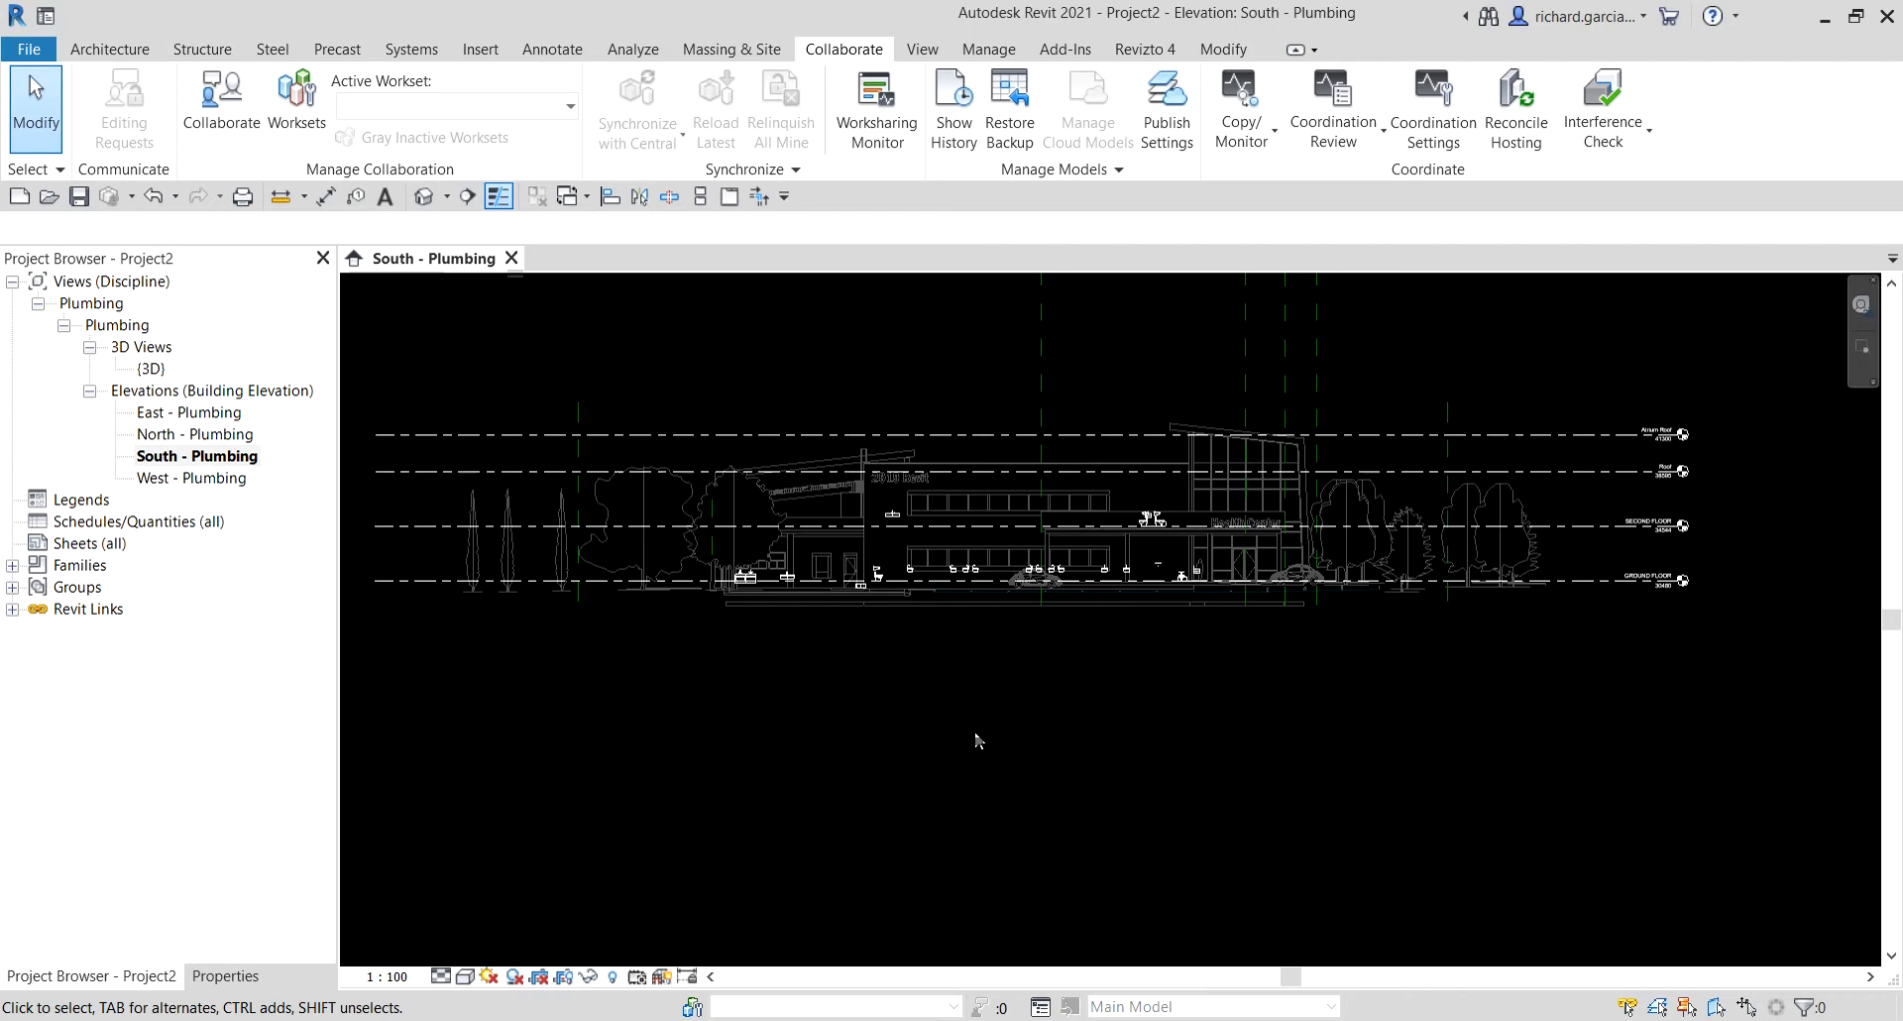
Rename the copied Roof level to ROOF in its east level head.
{"action": "middle_click_drag", "start_coordinate": [1481, 751], "coordinate": [1233, 798]}
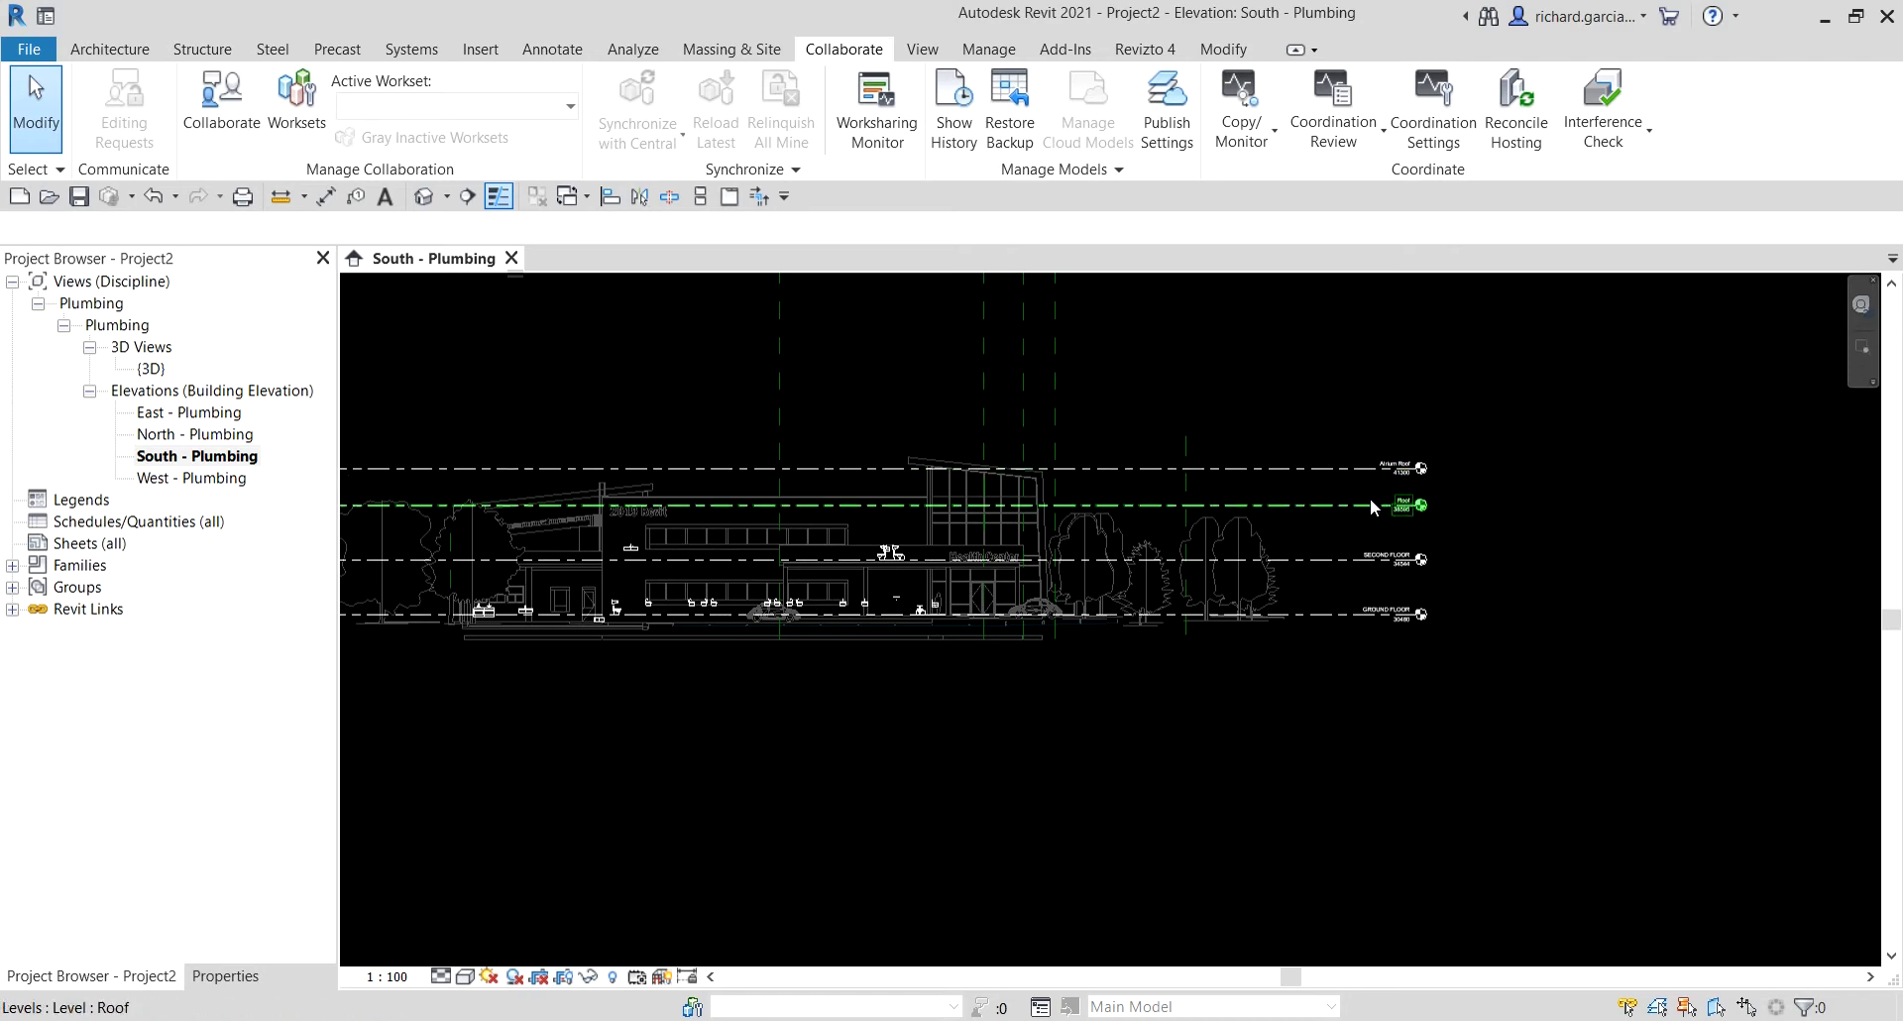
{"action": "scroll", "coordinate": [1411, 483], "scroll_direction": "up", "scroll_amount": 2}
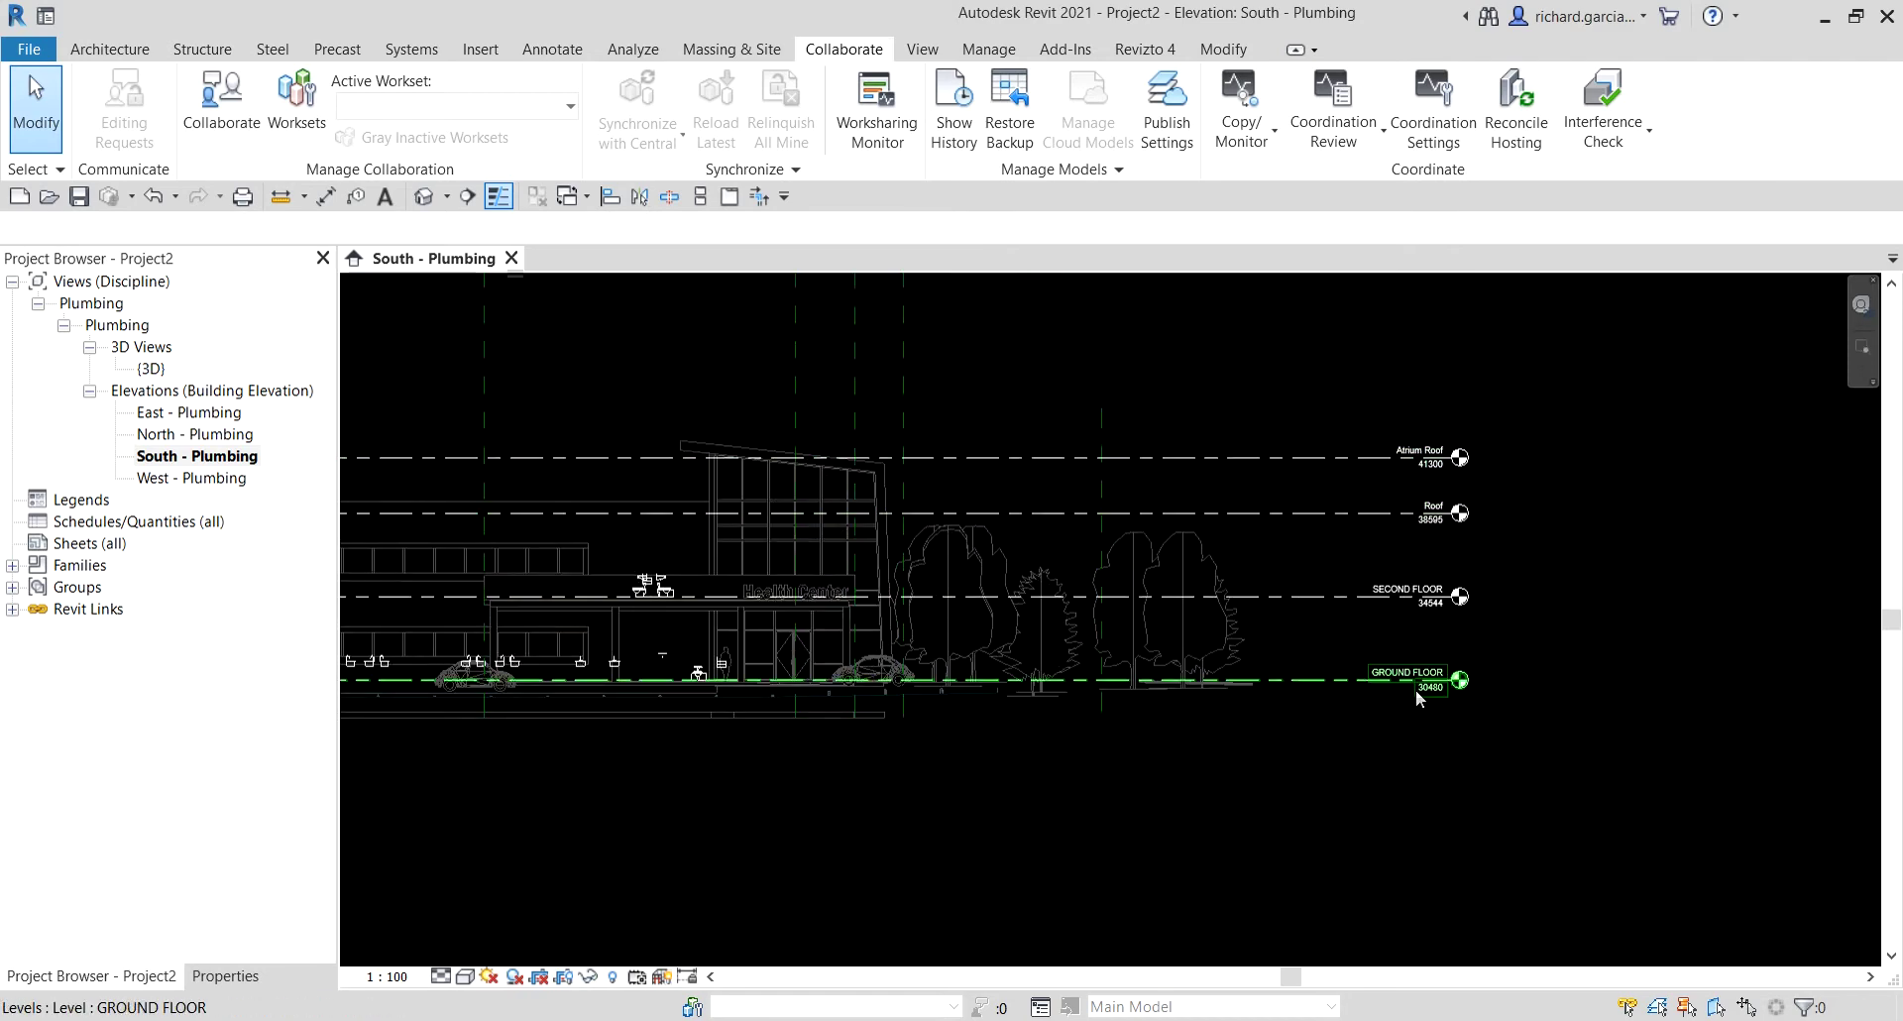
{"action": "left_click", "coordinate": [1415, 682]}
{"action": "left_click", "coordinate": [1395, 438]}
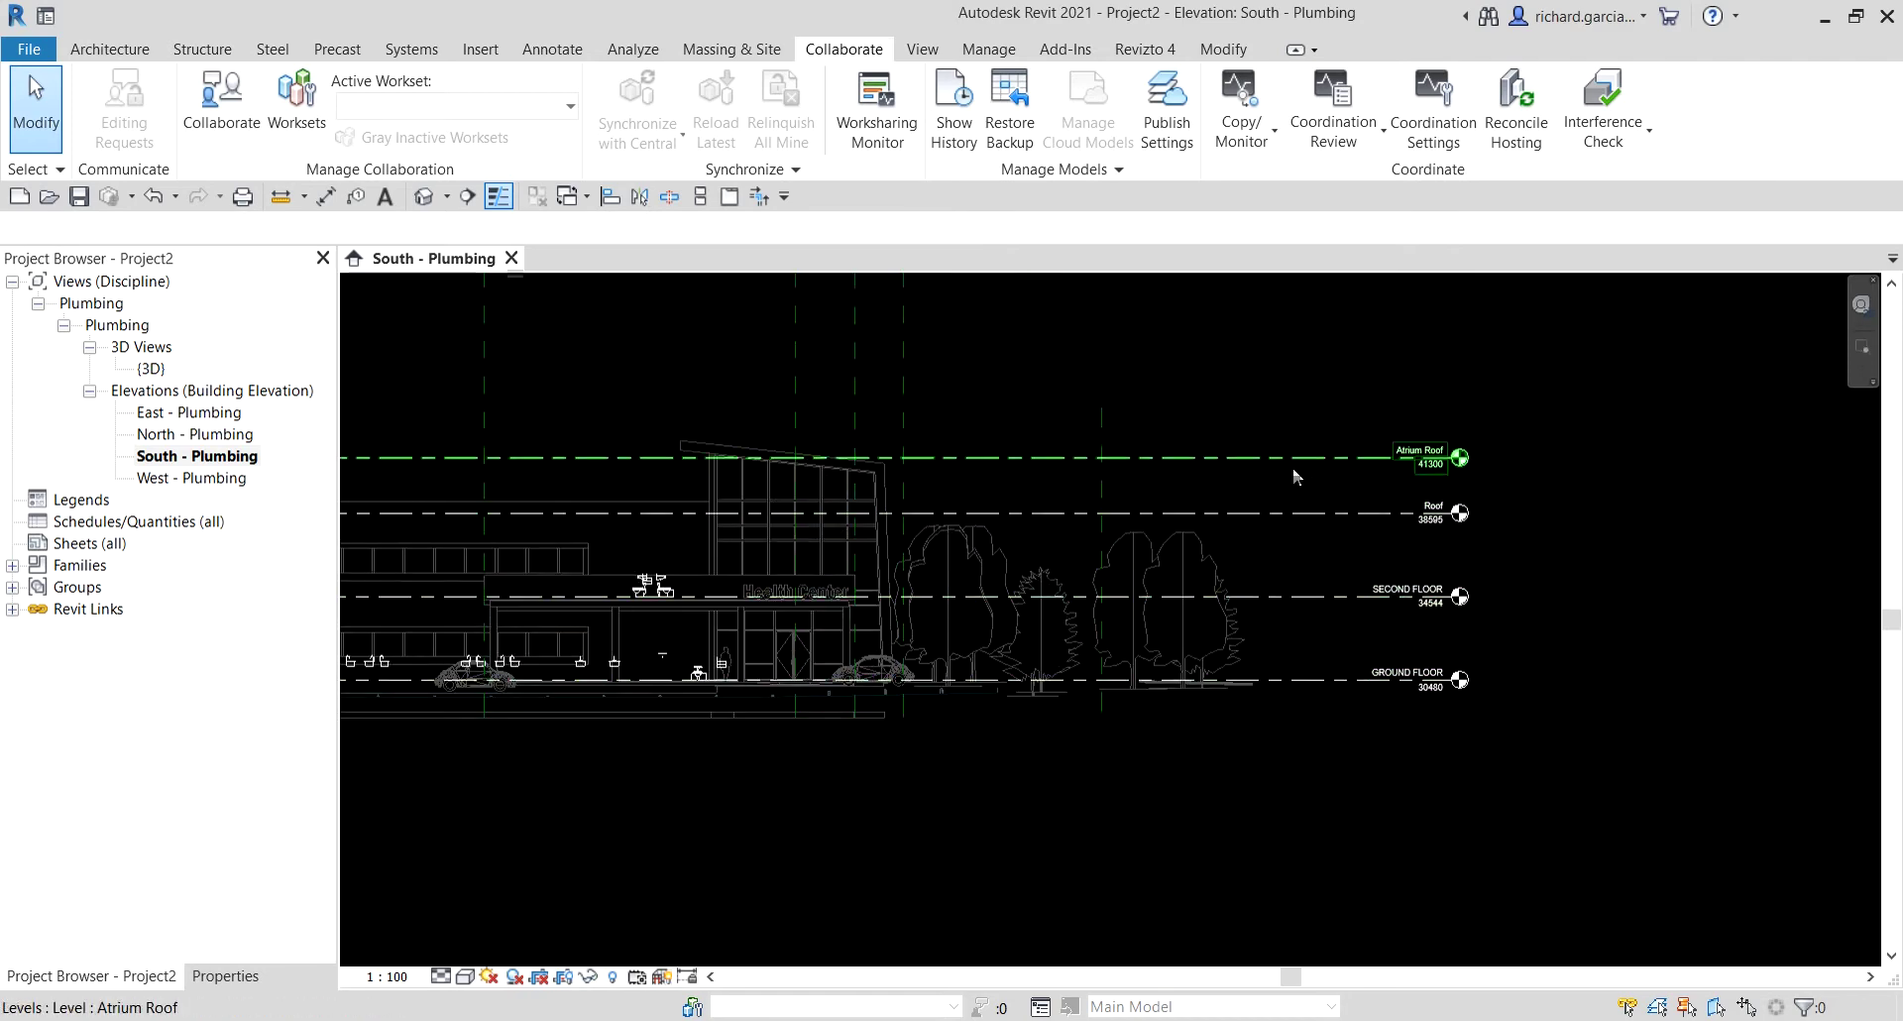
{"action": "scroll", "coordinate": [1398, 646], "scroll_direction": "up", "scroll_amount": 3}
{"action": "middle_click_drag", "start_coordinate": [1532, 471], "coordinate": [1413, 536]}
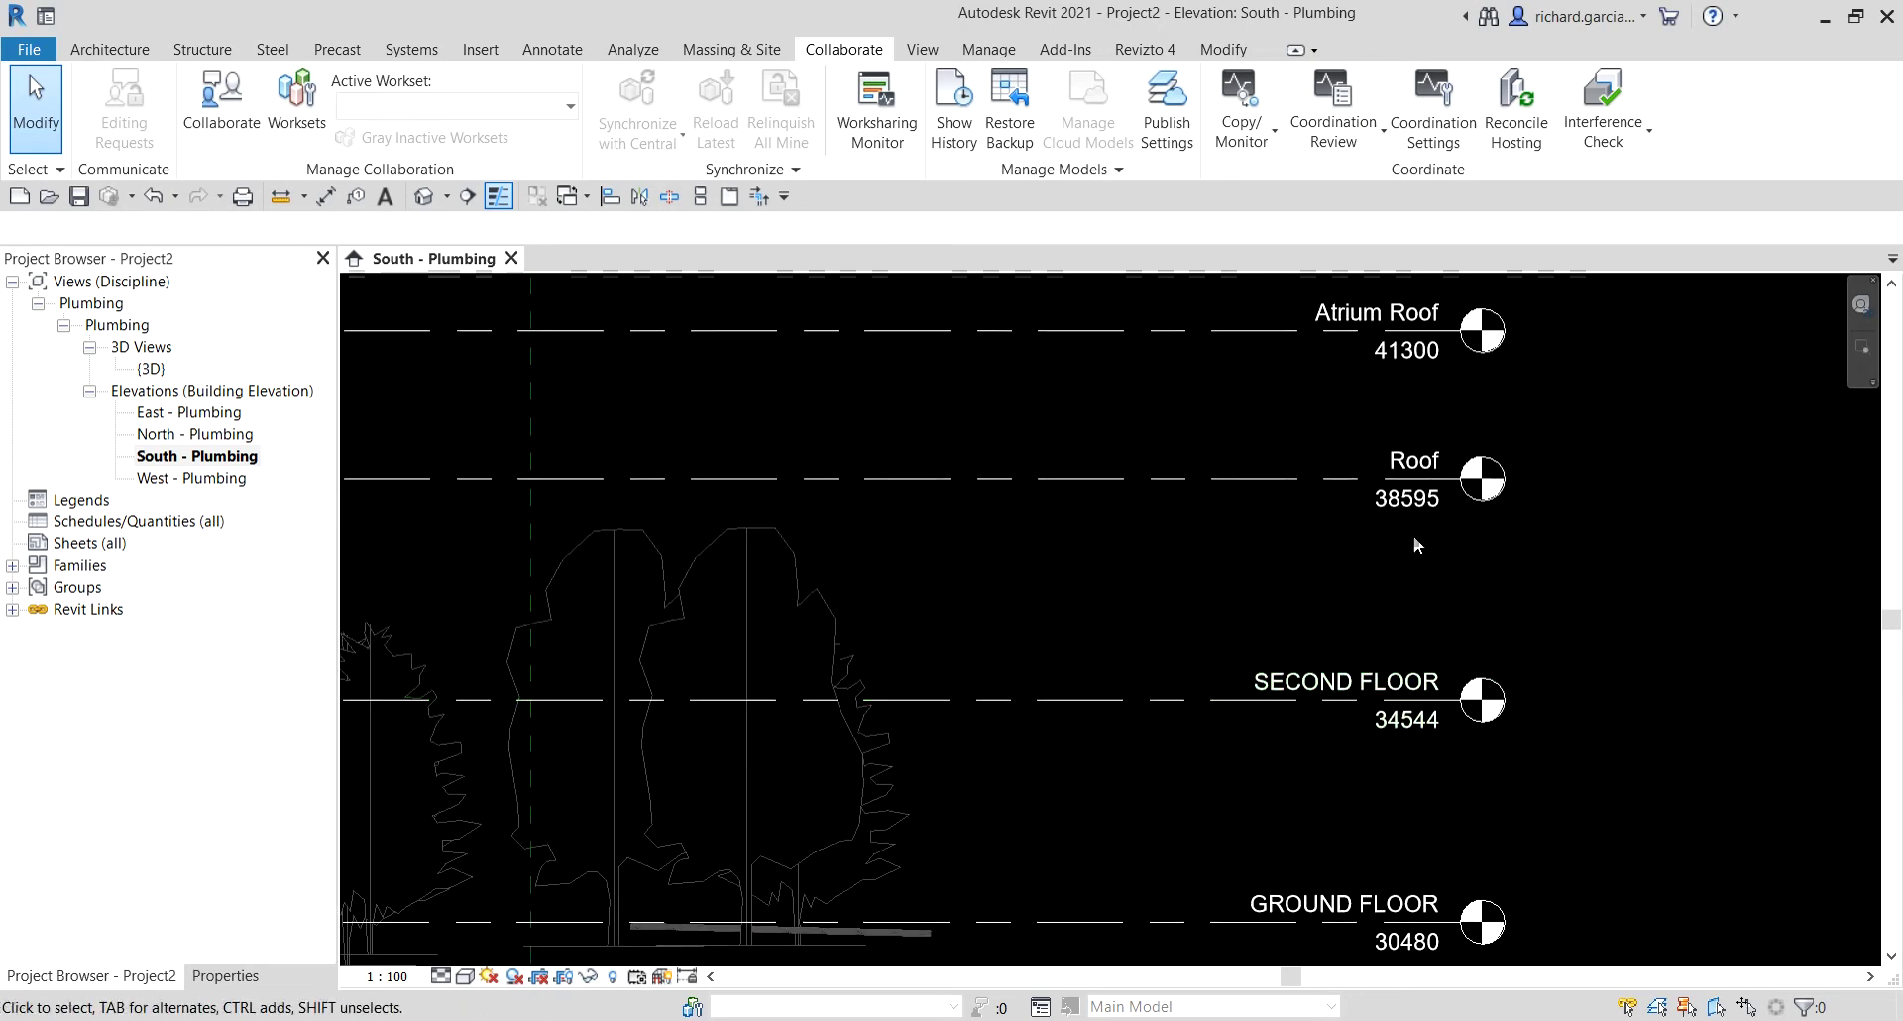
{"action": "left_click", "coordinate": [1407, 462]}
{"action": "left_click", "coordinate": [1407, 461]}
{"action": "left_click", "coordinate": [1408, 461]}
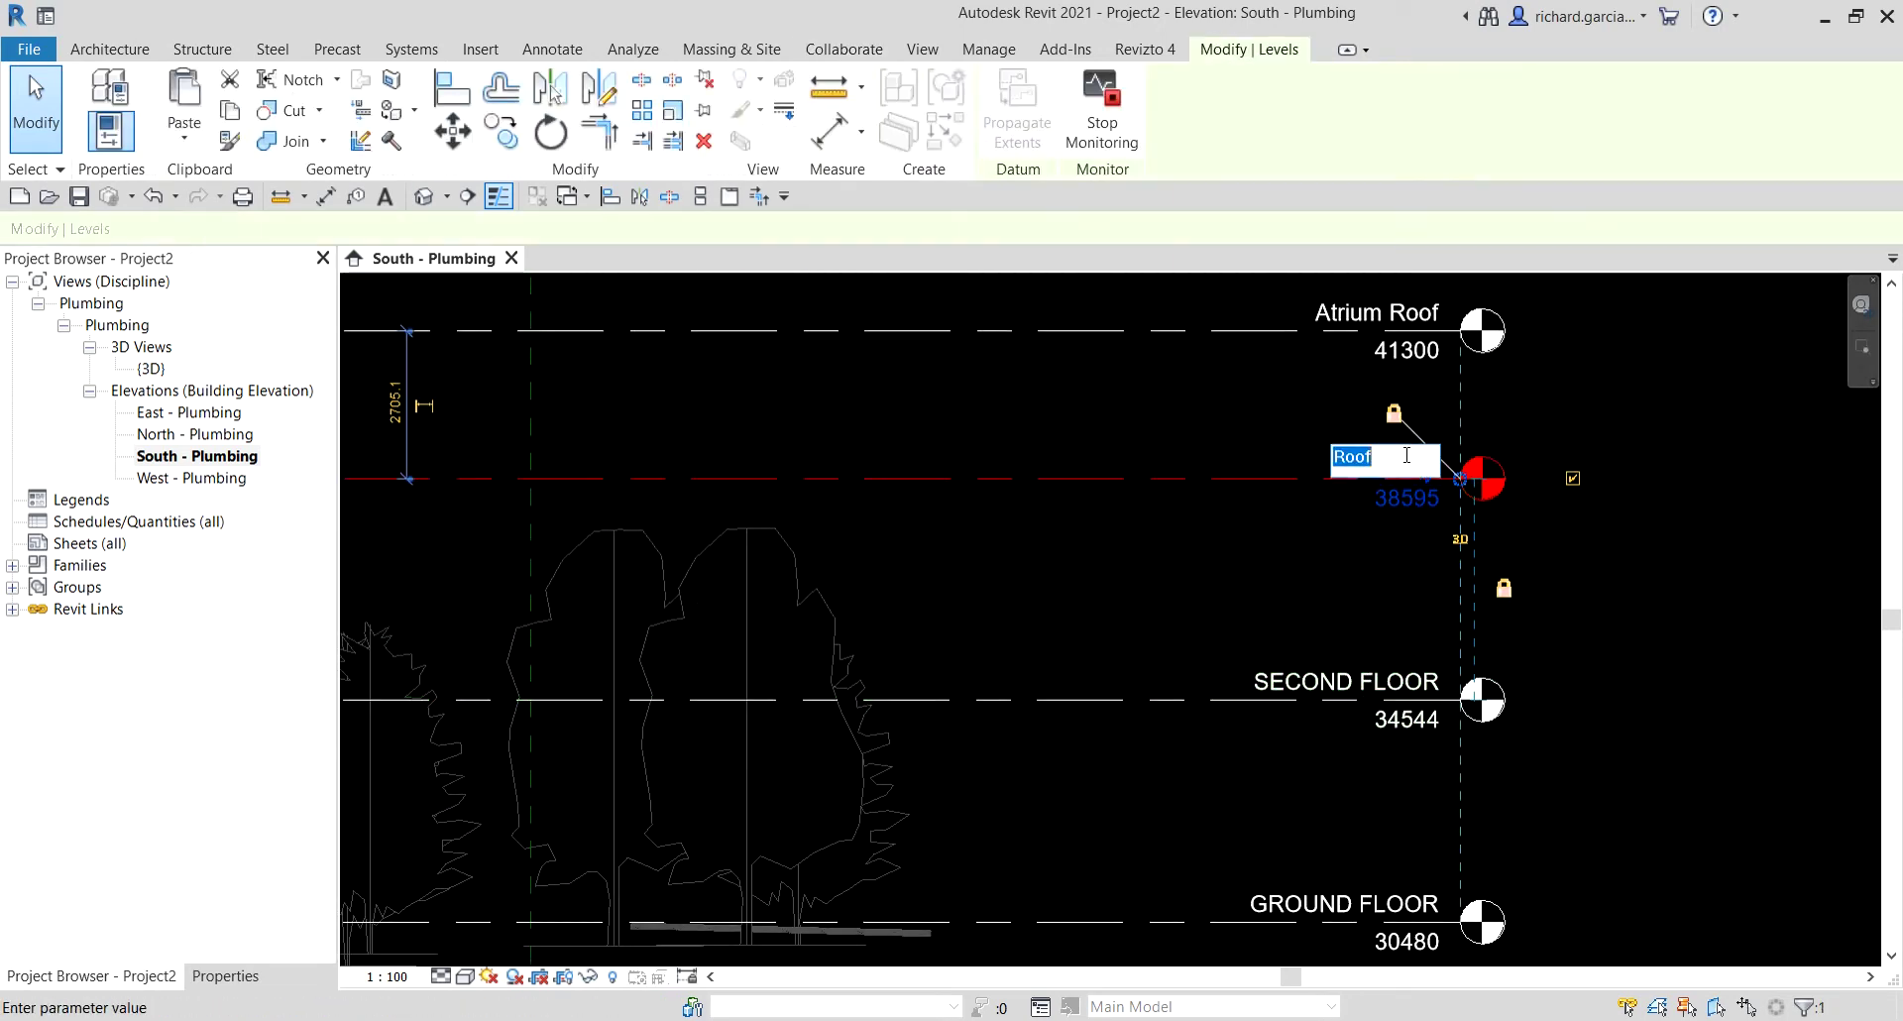
{"action": "type", "text": "ROOF"}
{"action": "key", "text": "Return"}
Rename the copied Atrium Roof level to ATRIUM ROOF and deselect it.
{"action": "left_click", "coordinate": [1385, 312]}
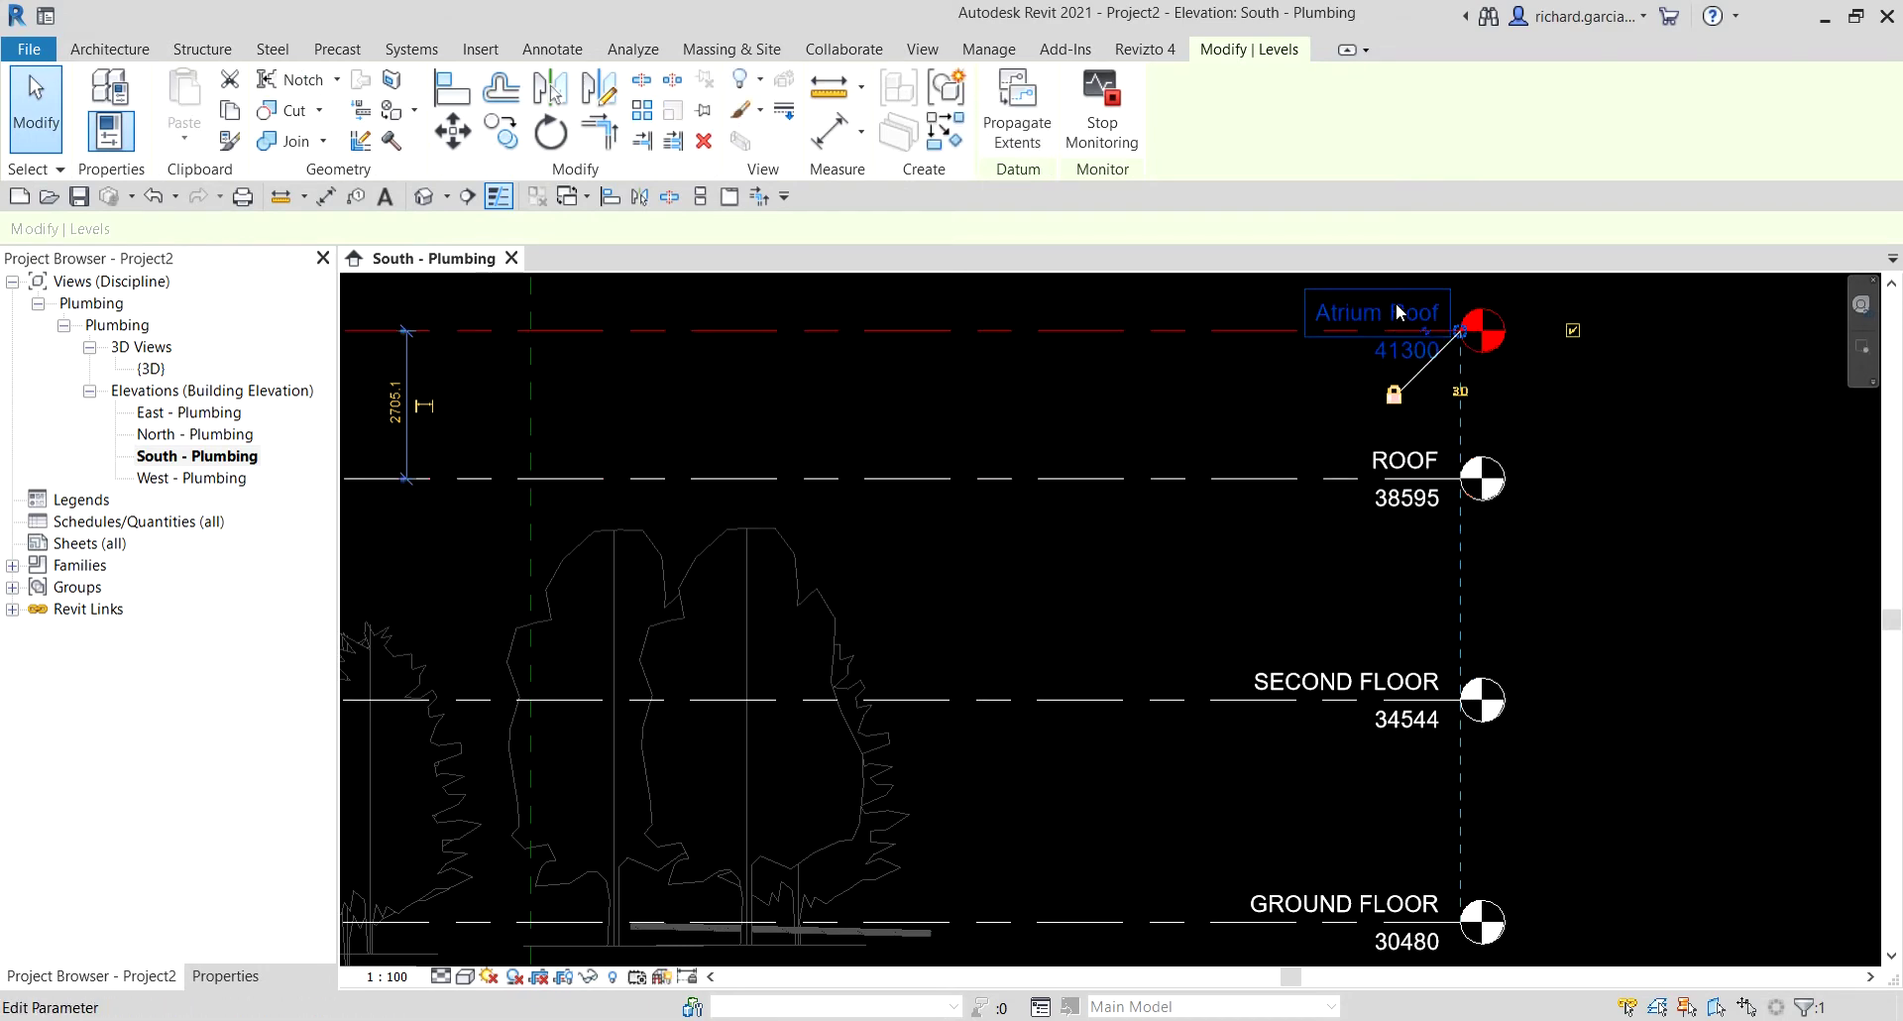
{"action": "left_click", "coordinate": [1393, 308]}
{"action": "type", "text": "A"}
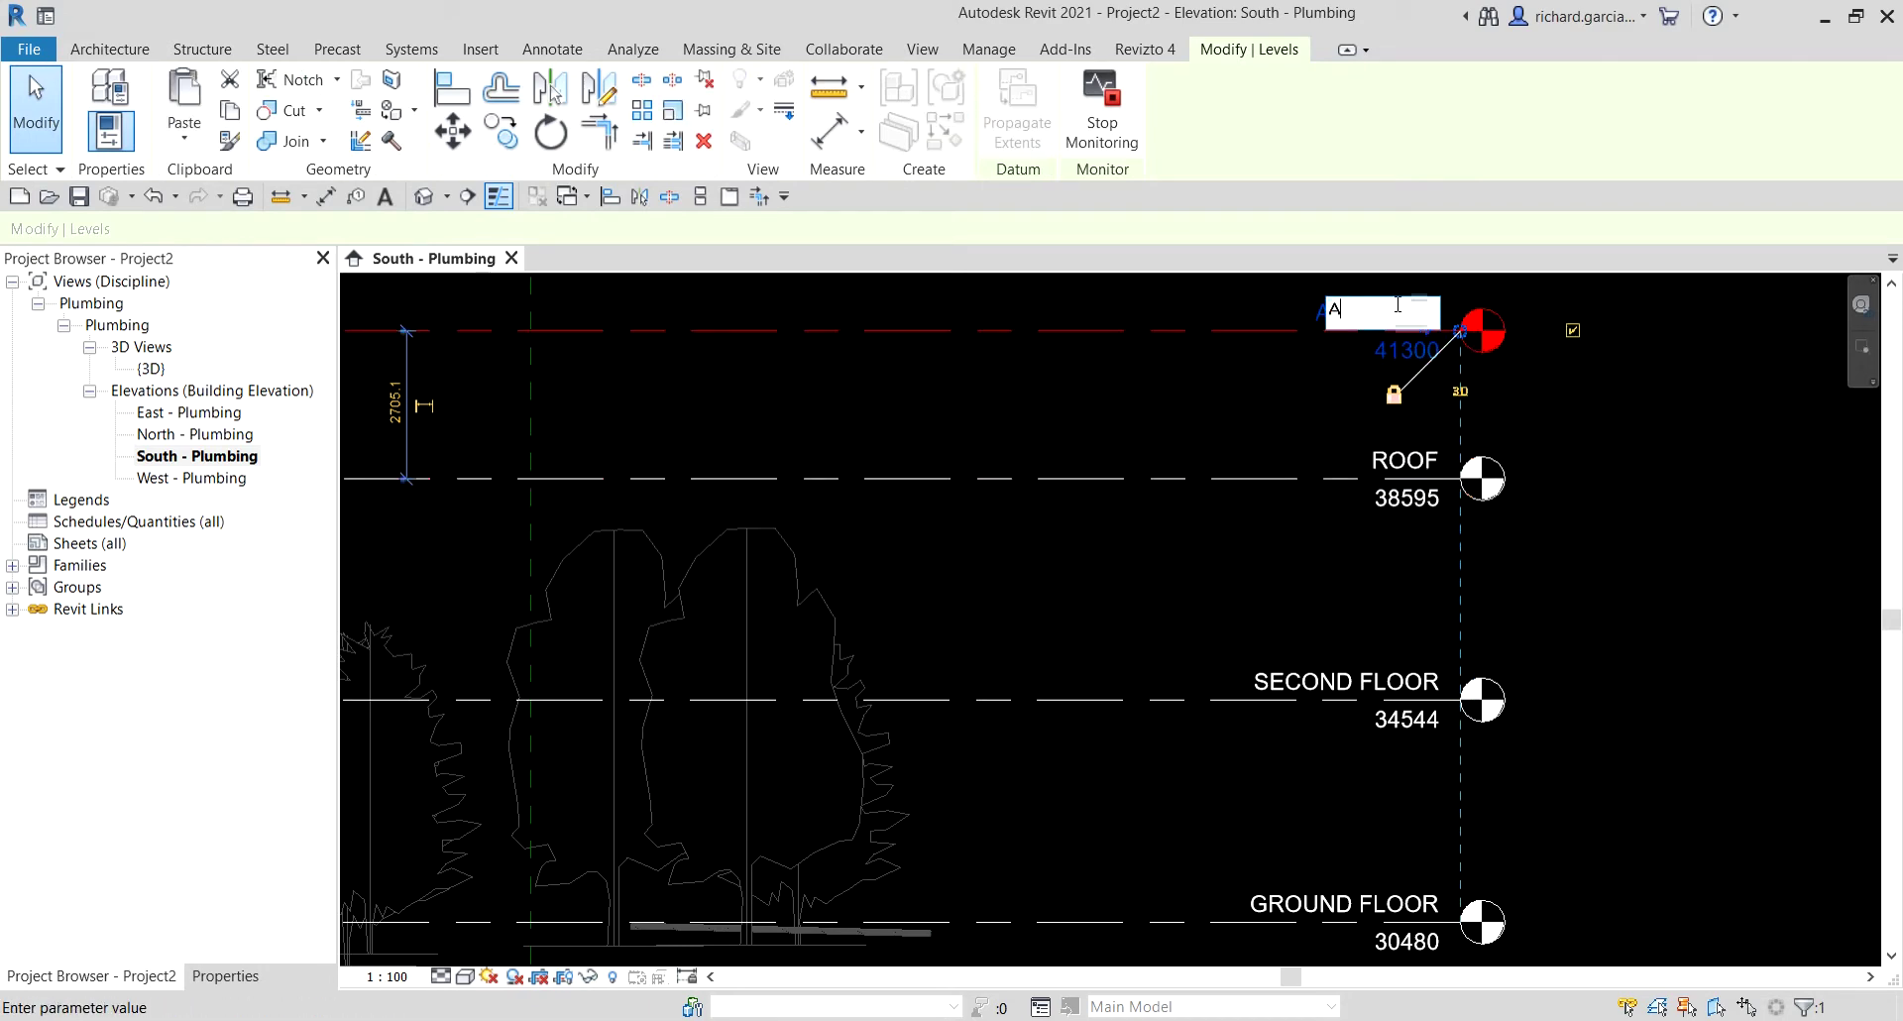
{"action": "type", "text": "TRIUM ROOF"}
{"action": "key", "text": "Return"}
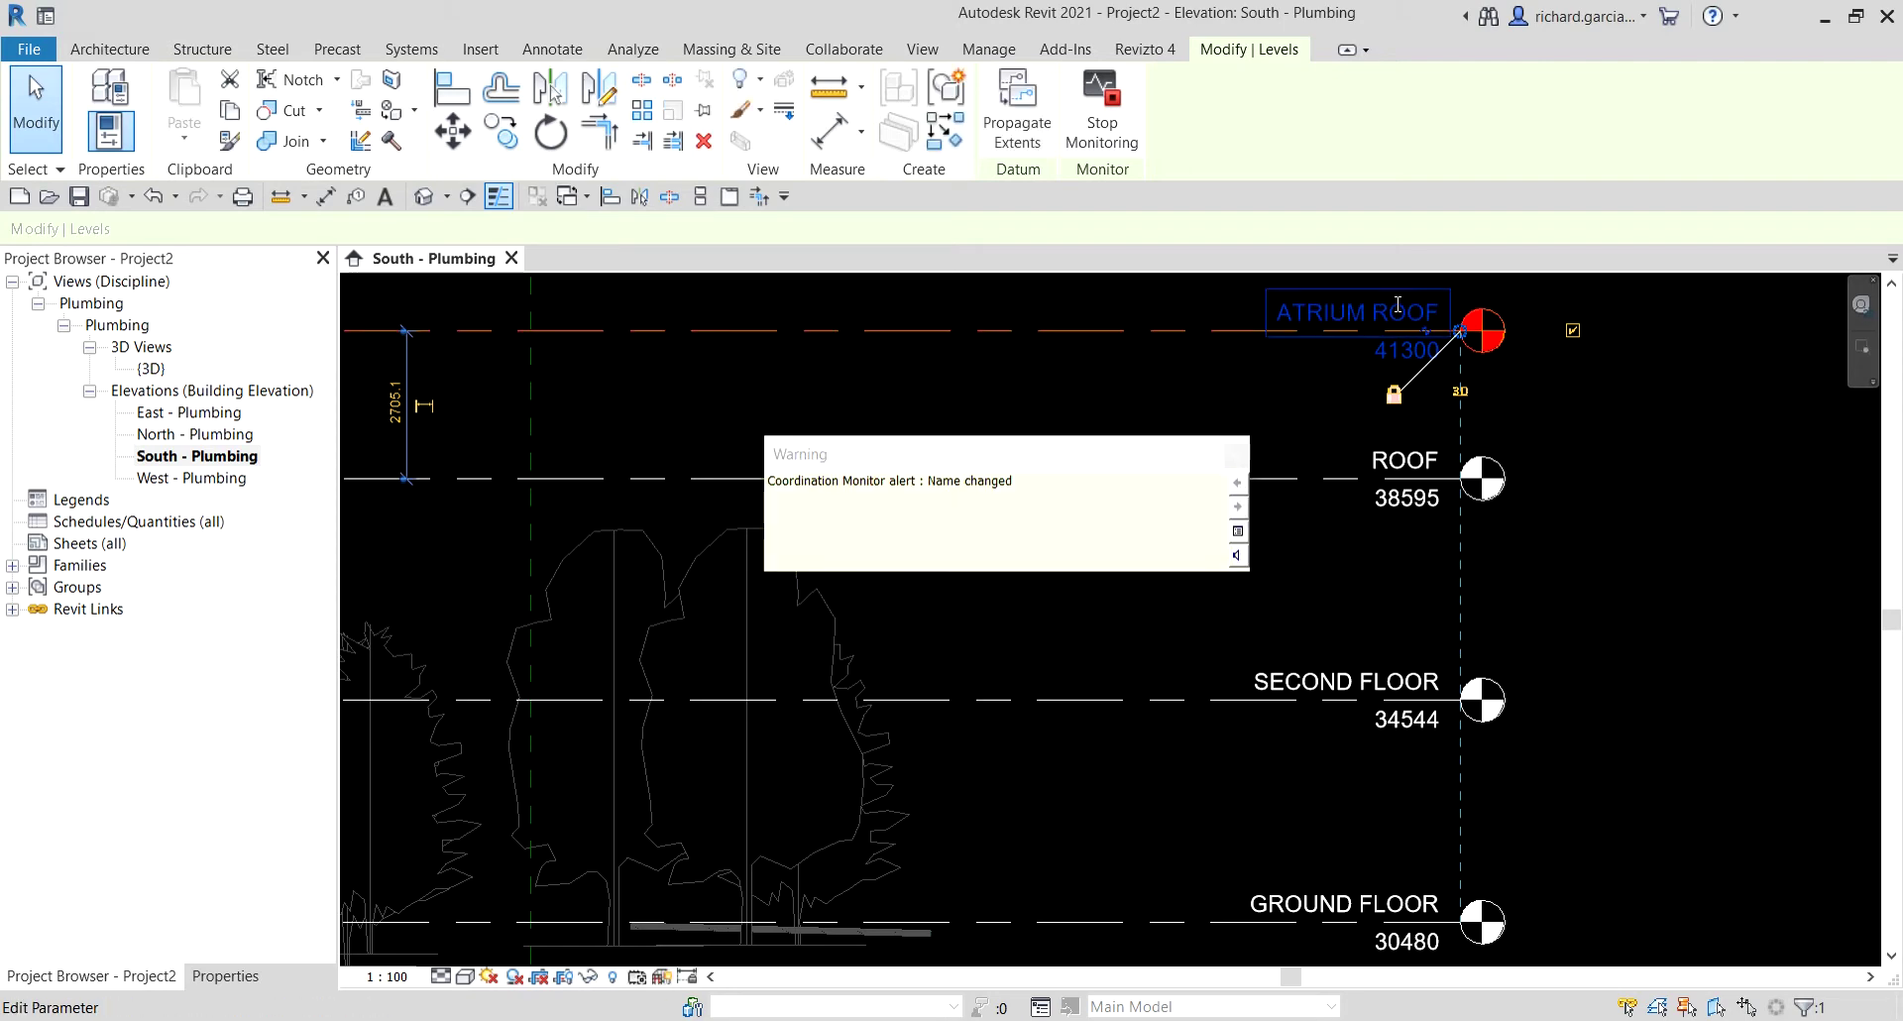
{"action": "left_click", "coordinate": [854, 492]}
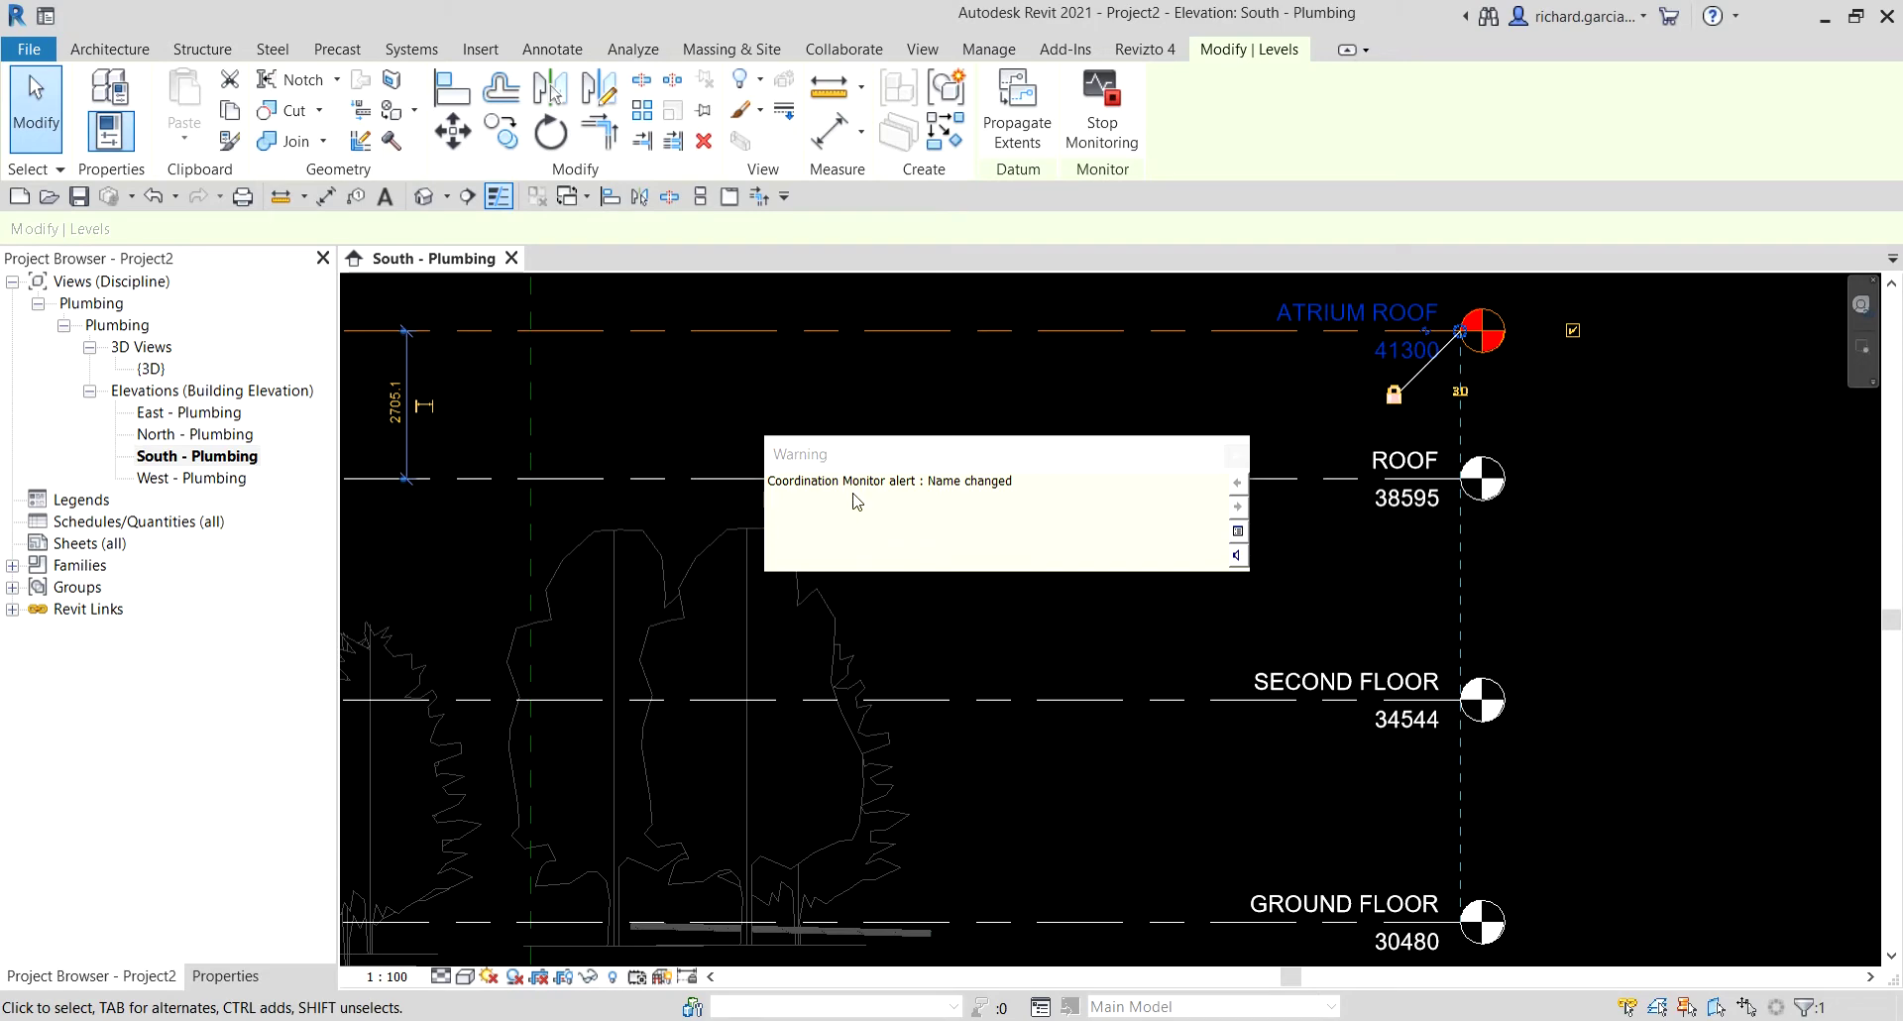
{"action": "left_click", "coordinate": [1699, 494]}
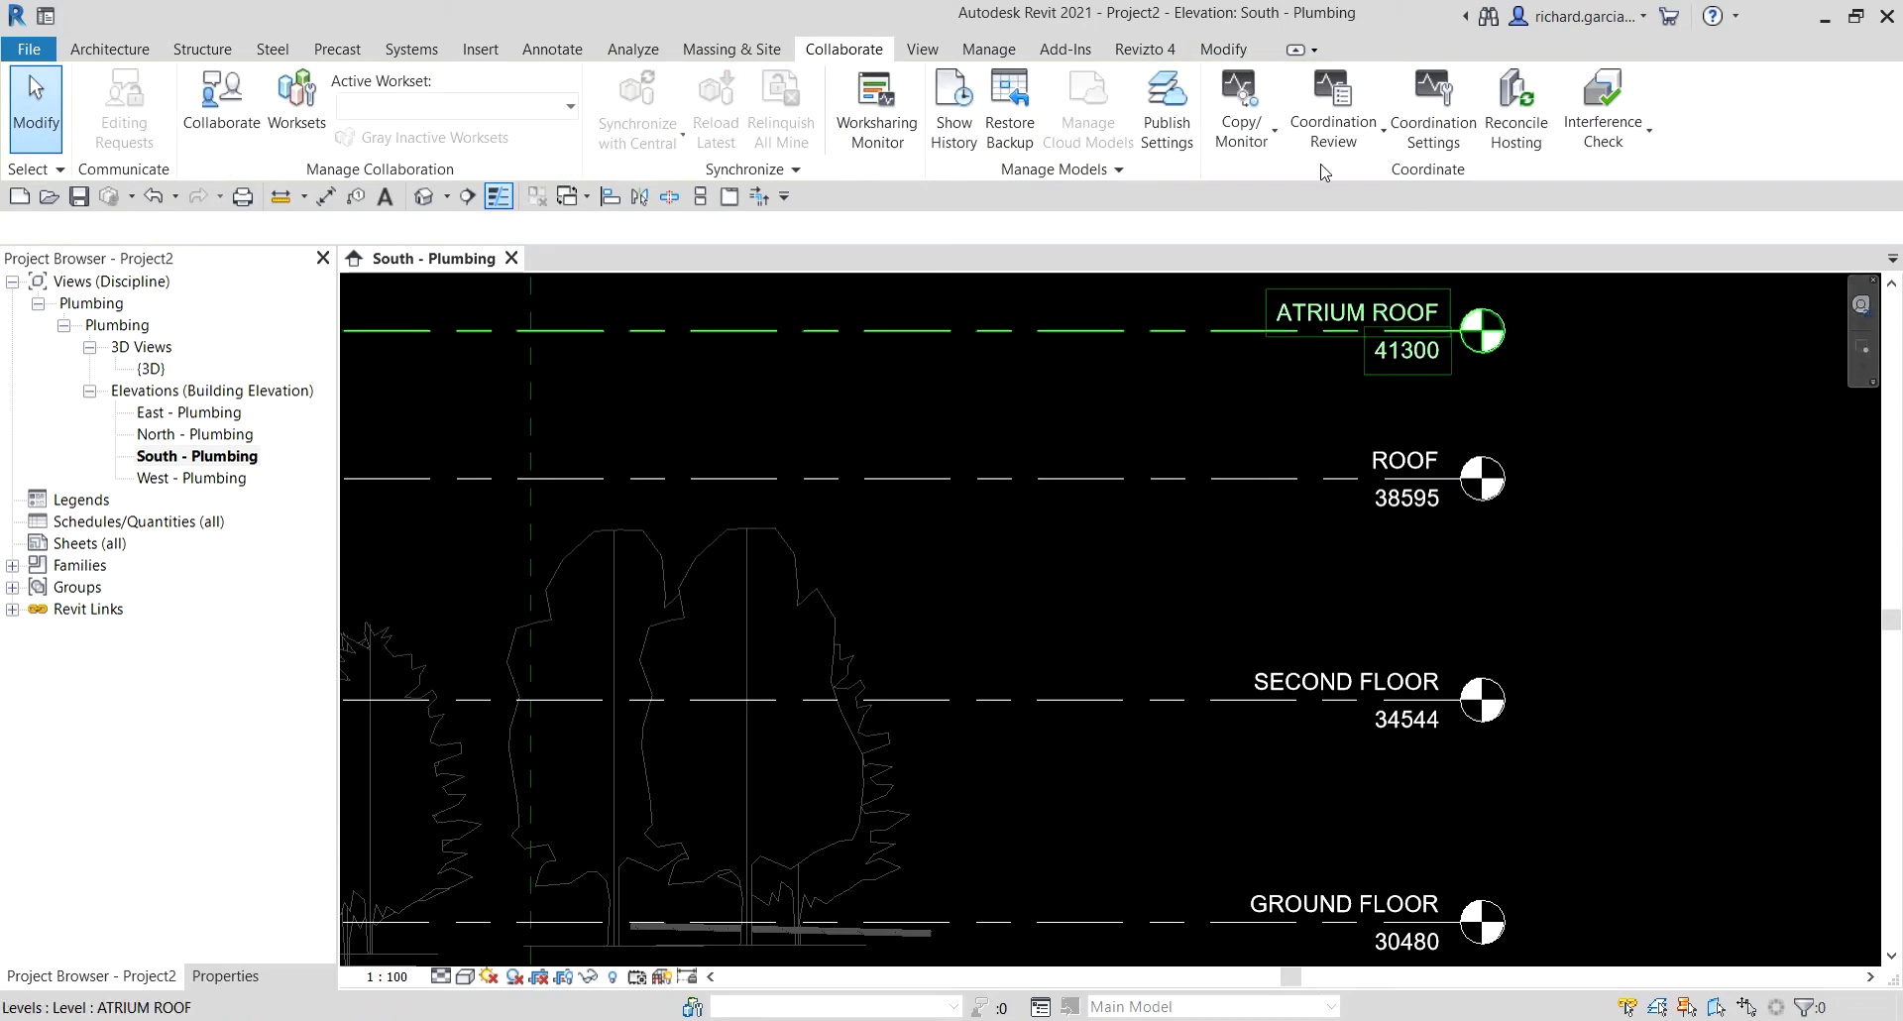
{"action": "left_click", "coordinate": [1233, 132]}
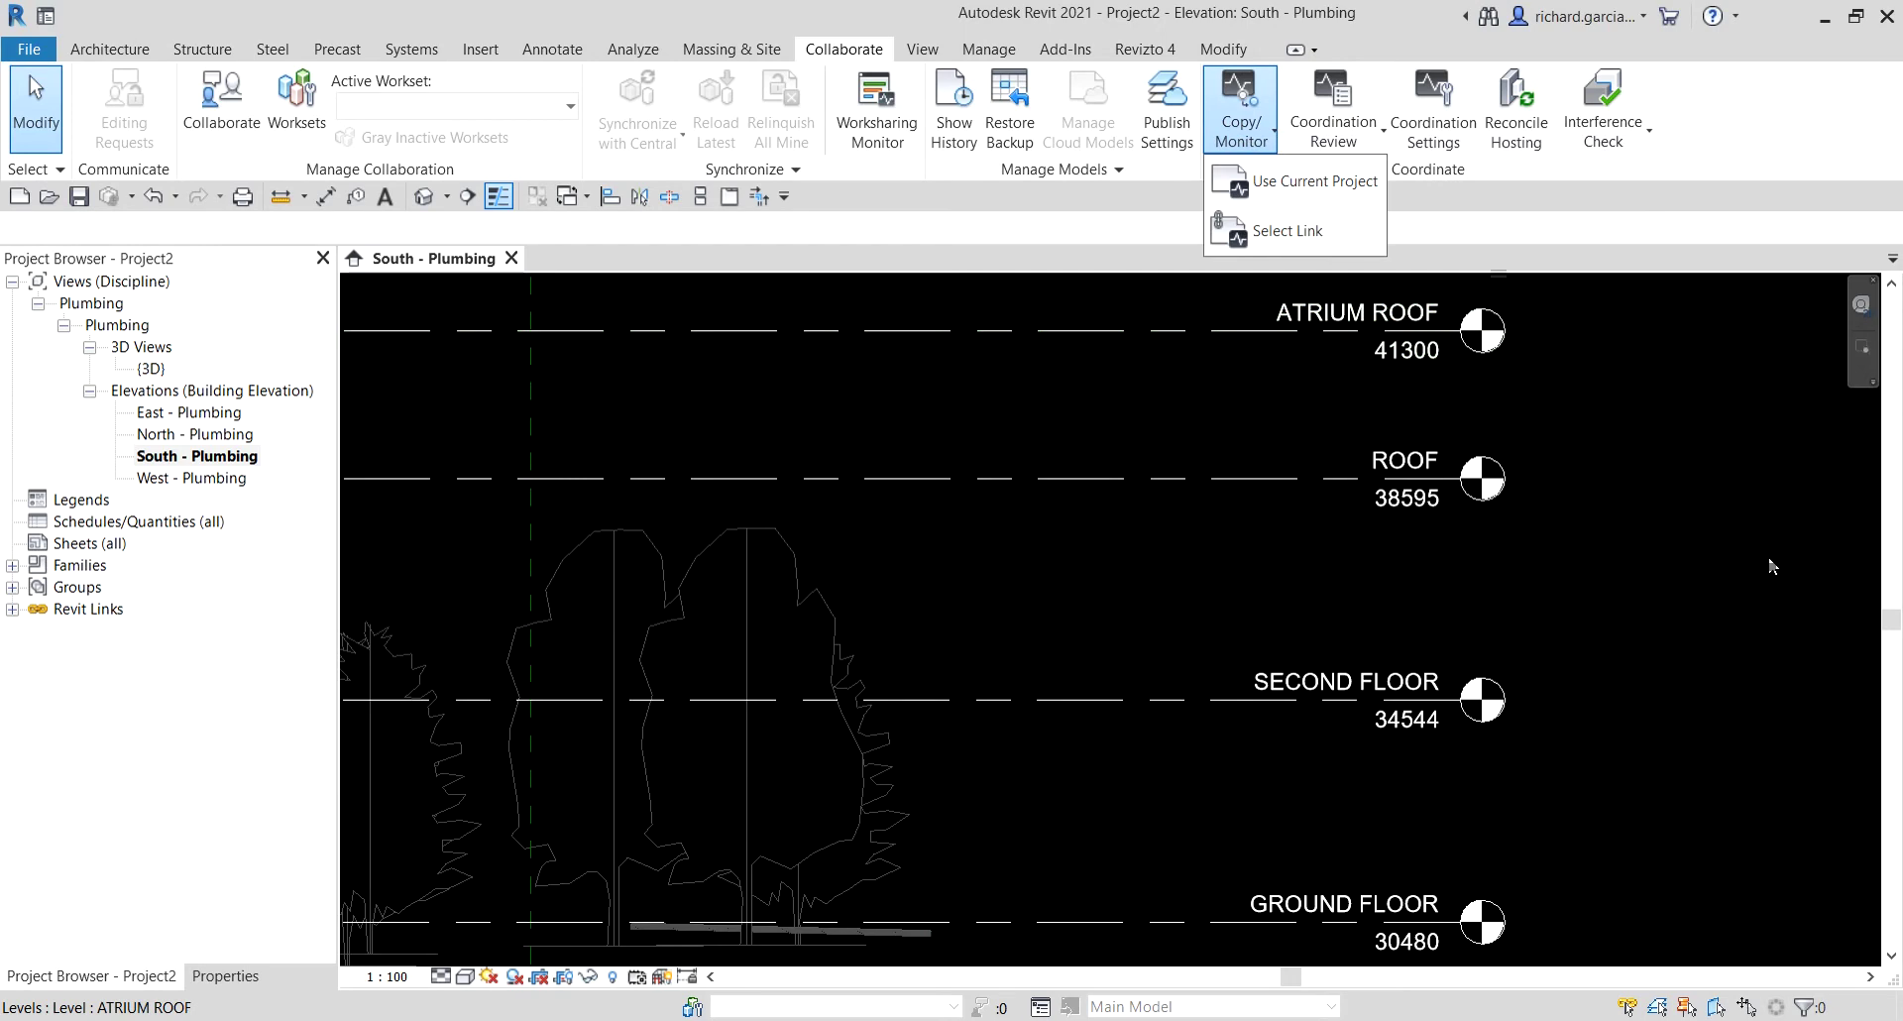
{"action": "left_click", "coordinate": [1704, 529]}
{"action": "scroll", "coordinate": [1254, 586], "scroll_direction": "down", "scroll_amount": 2}
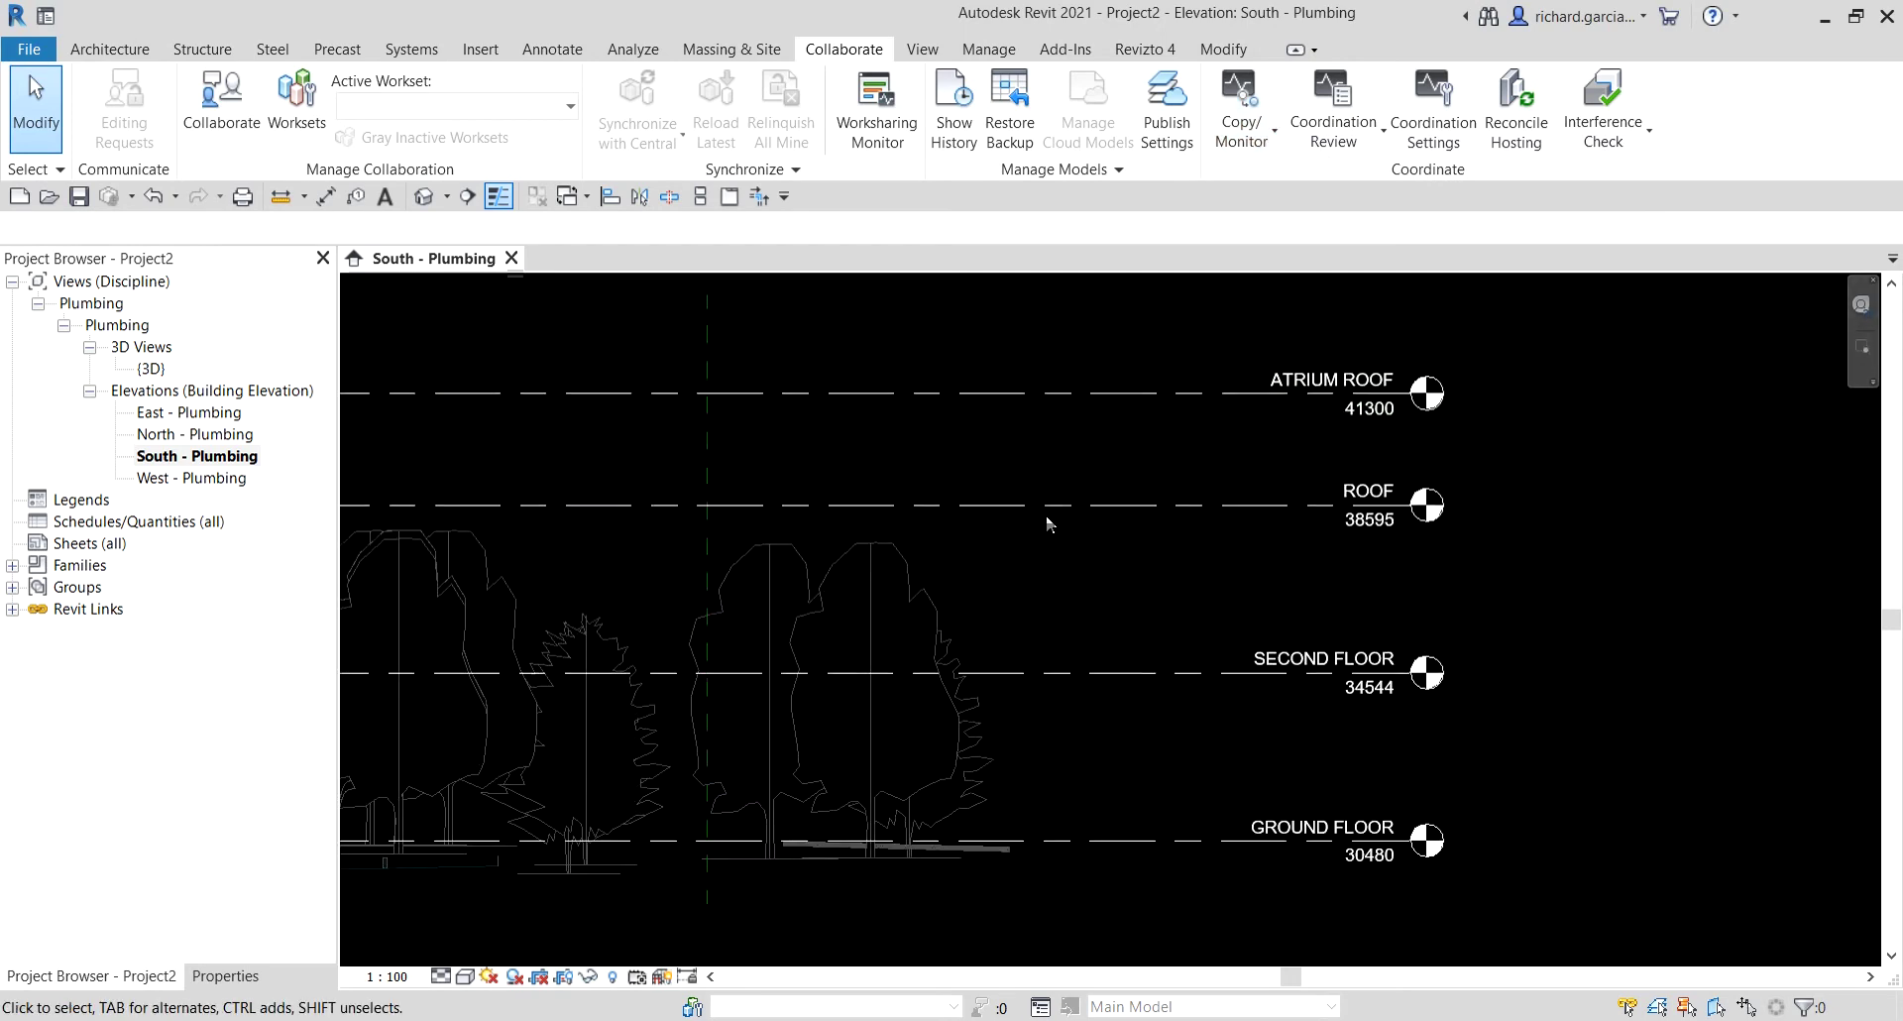
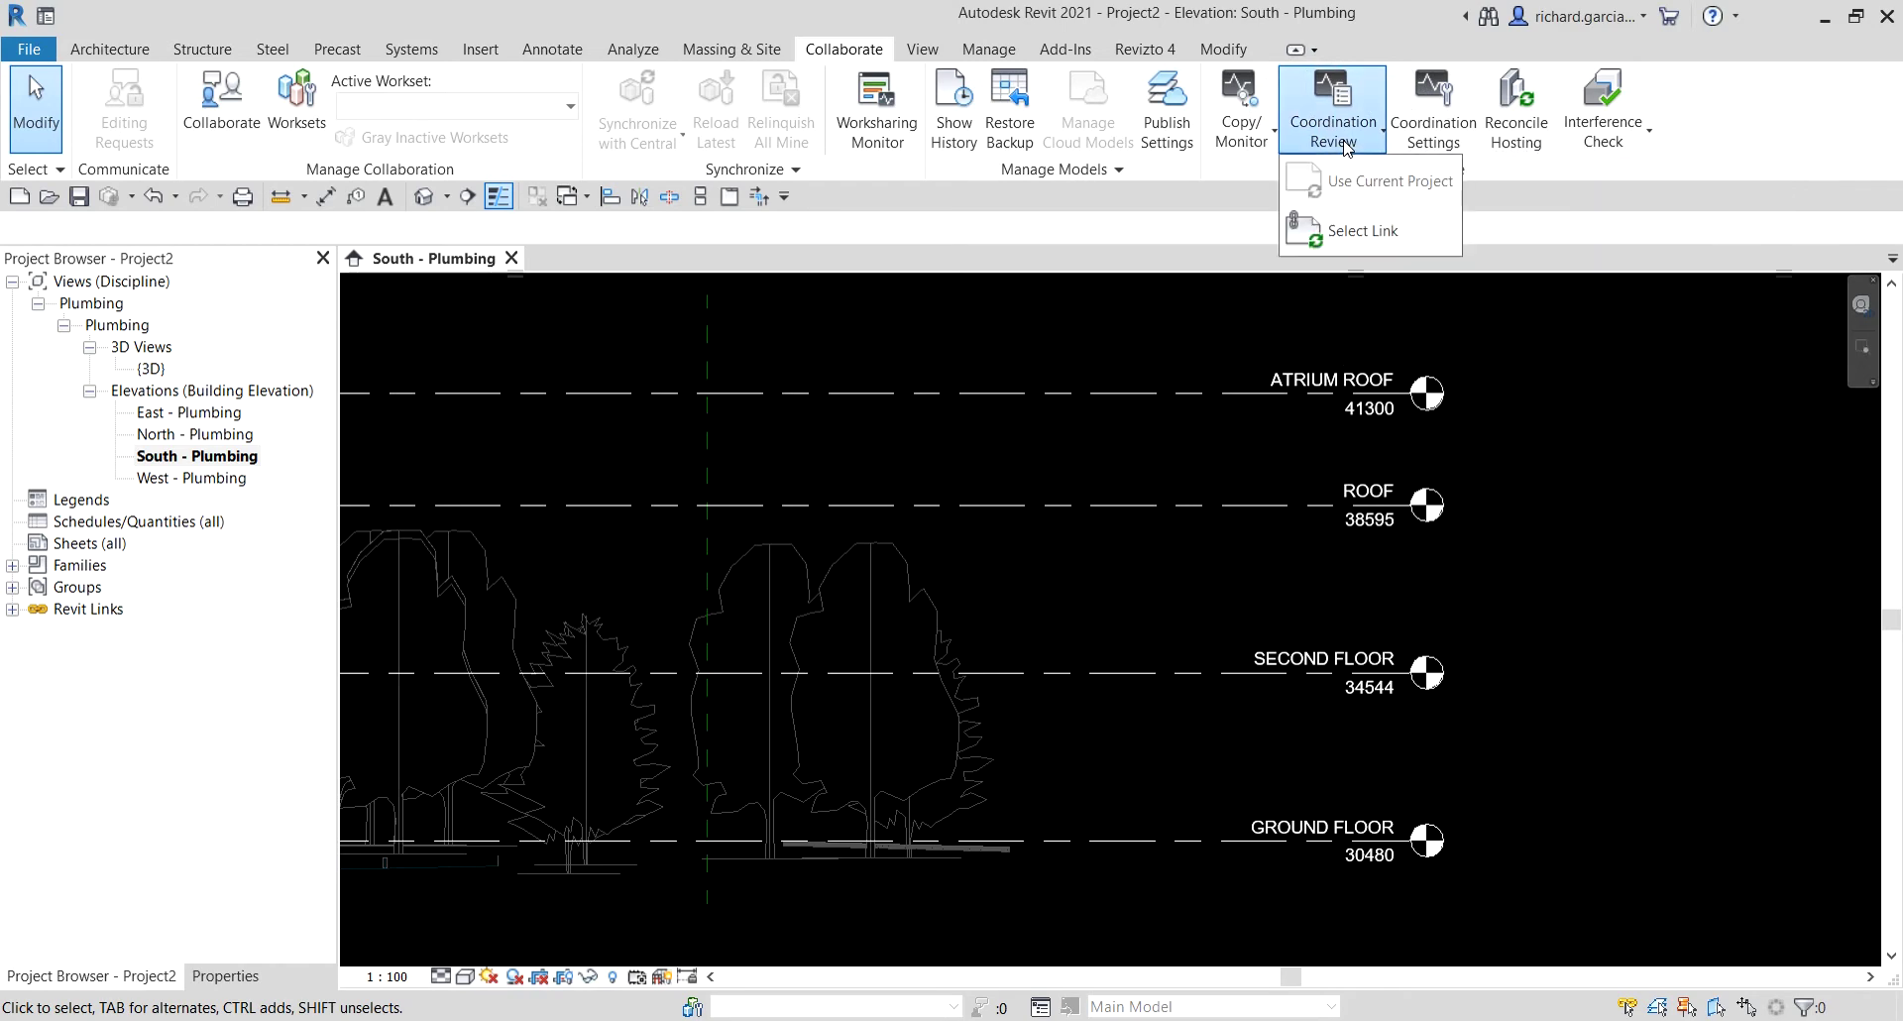
Run a Coordination Review on the architectural link and set the ATRIUM ROOF name change's action to Rename Element 'ATRIUM ROOF'.
{"action": "left_click", "coordinate": [1362, 231]}
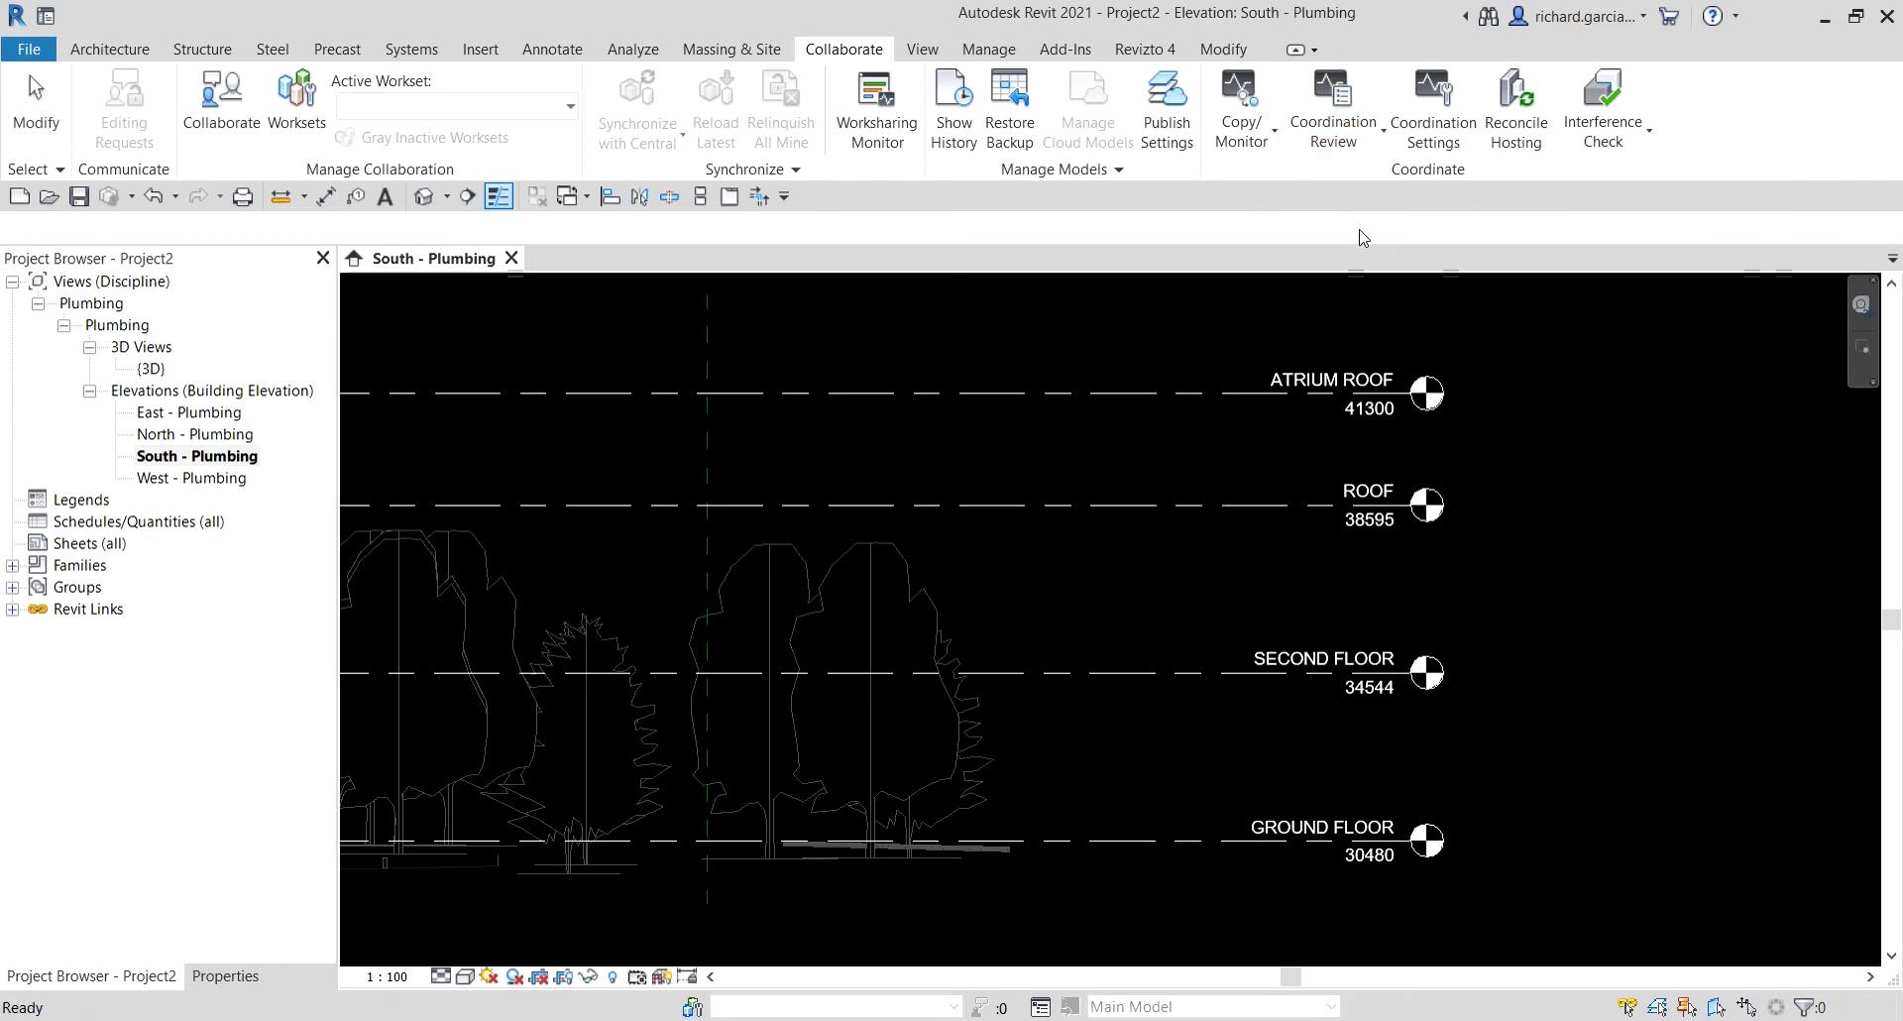
{"action": "left_click", "coordinate": [932, 597]}
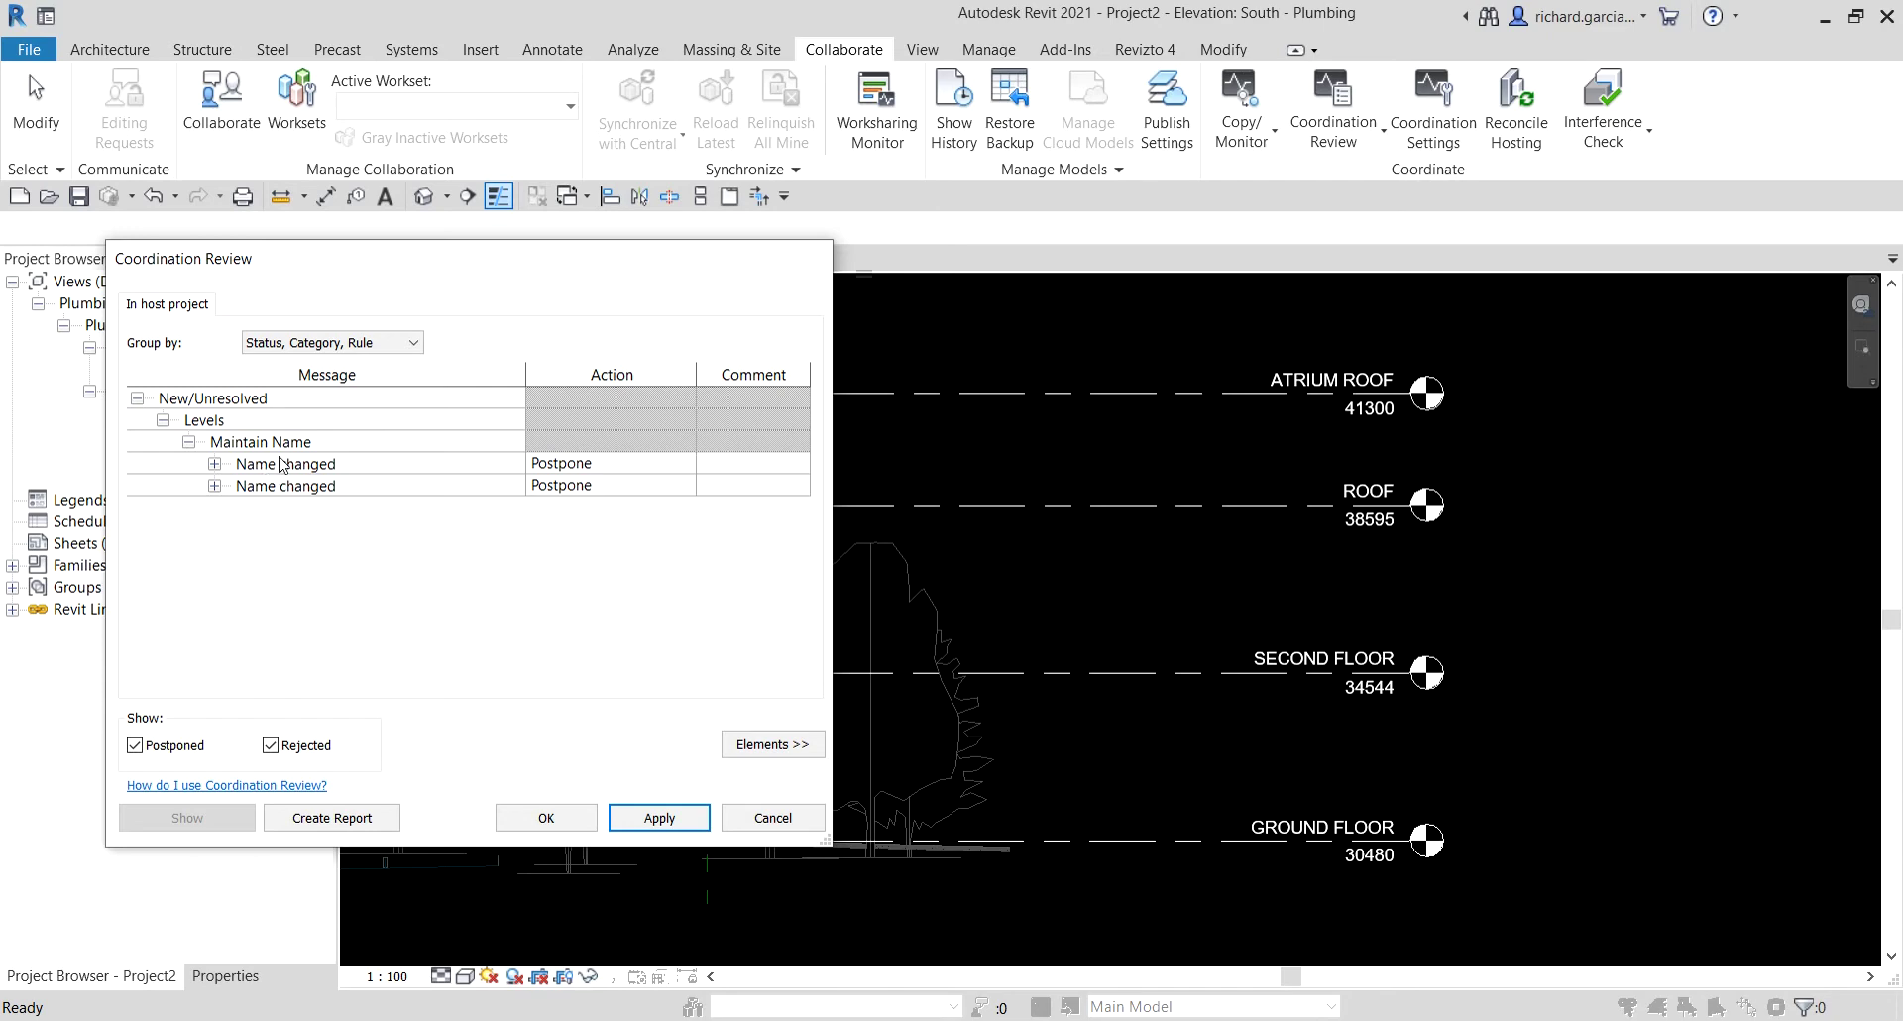
{"action": "left_click", "coordinate": [659, 463]}
{"action": "left_click", "coordinate": [691, 464]}
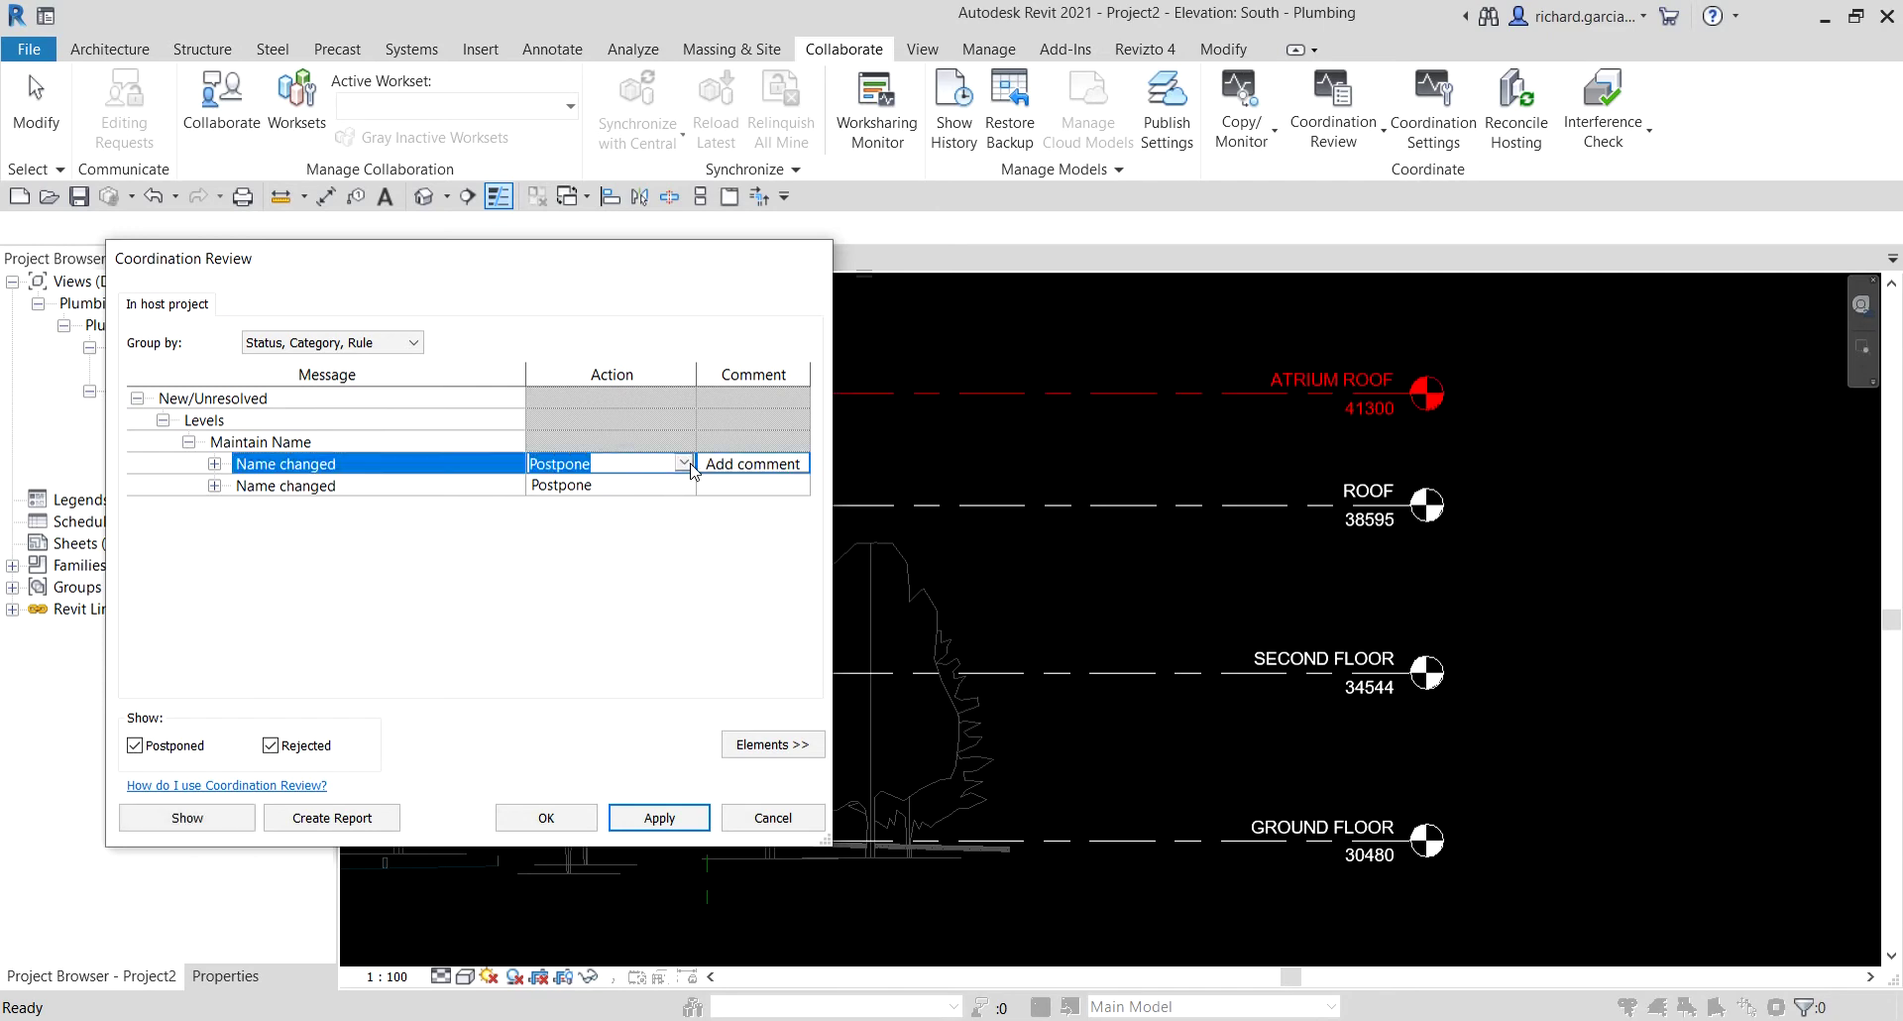
{"action": "left_click", "coordinate": [691, 465]}
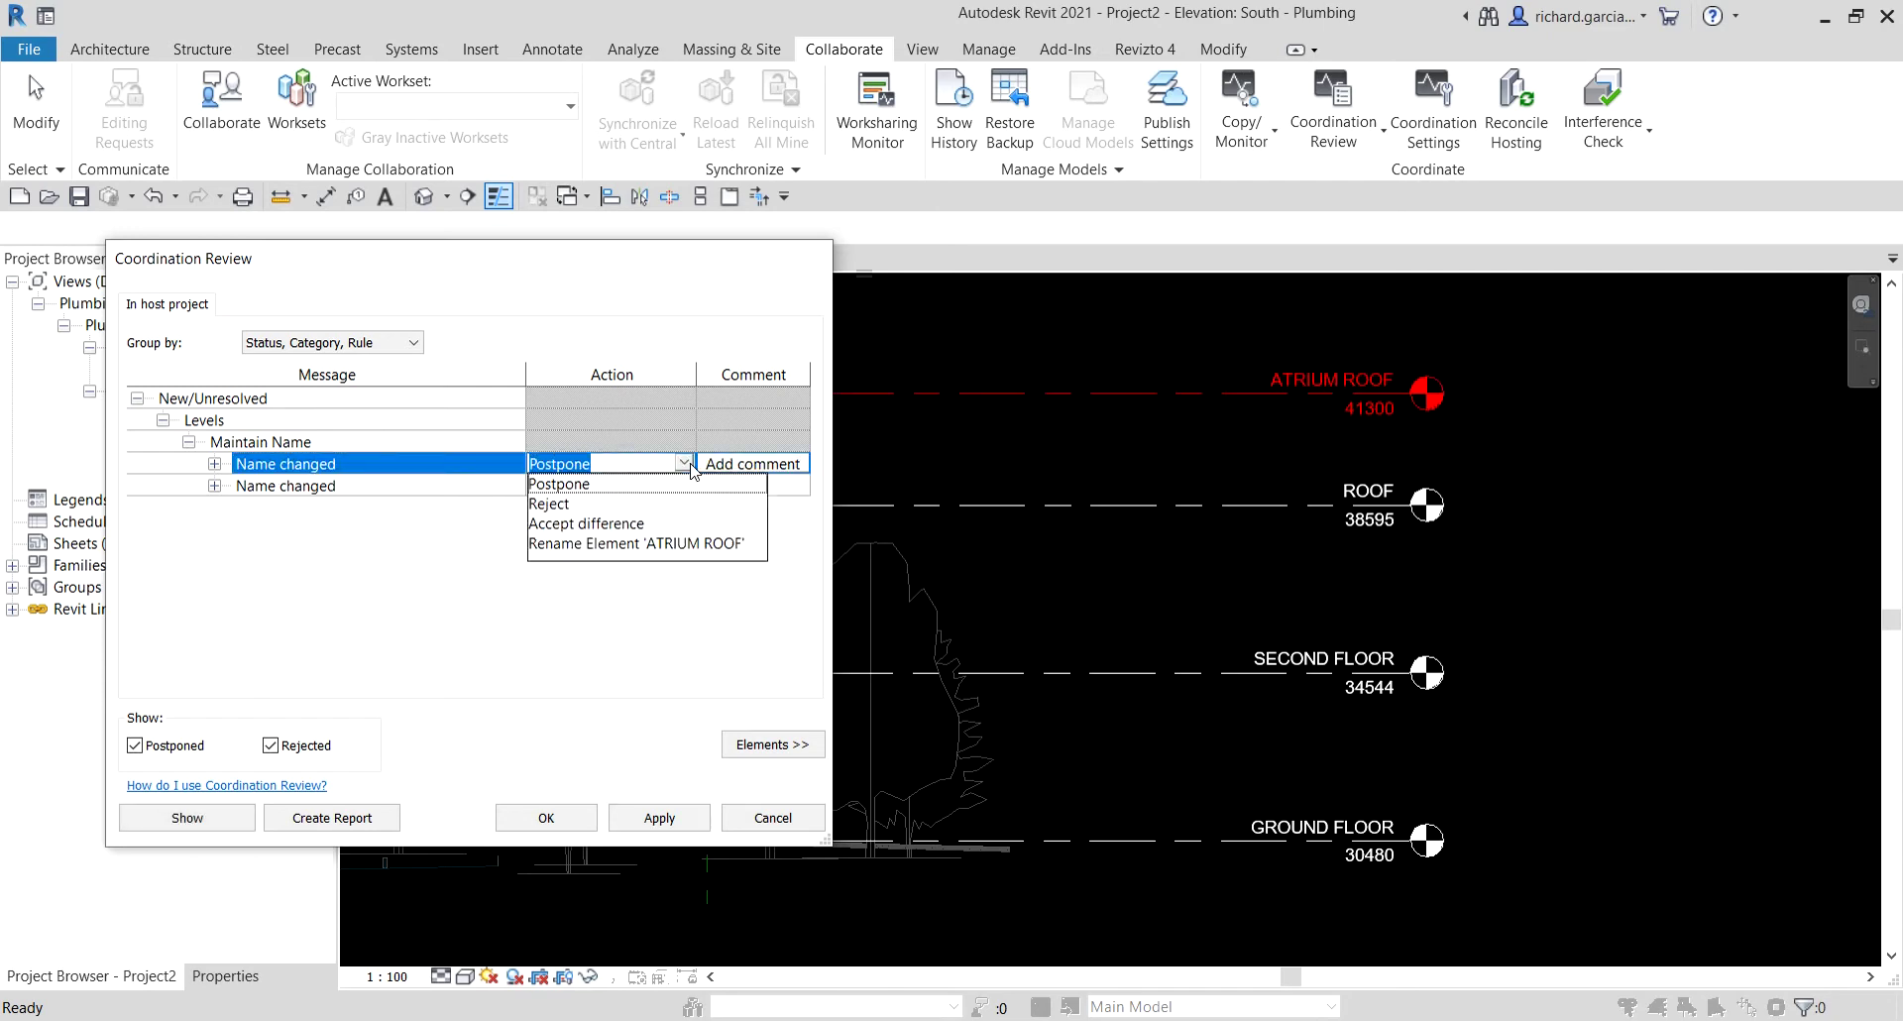
{"action": "left_click", "coordinate": [603, 543]}
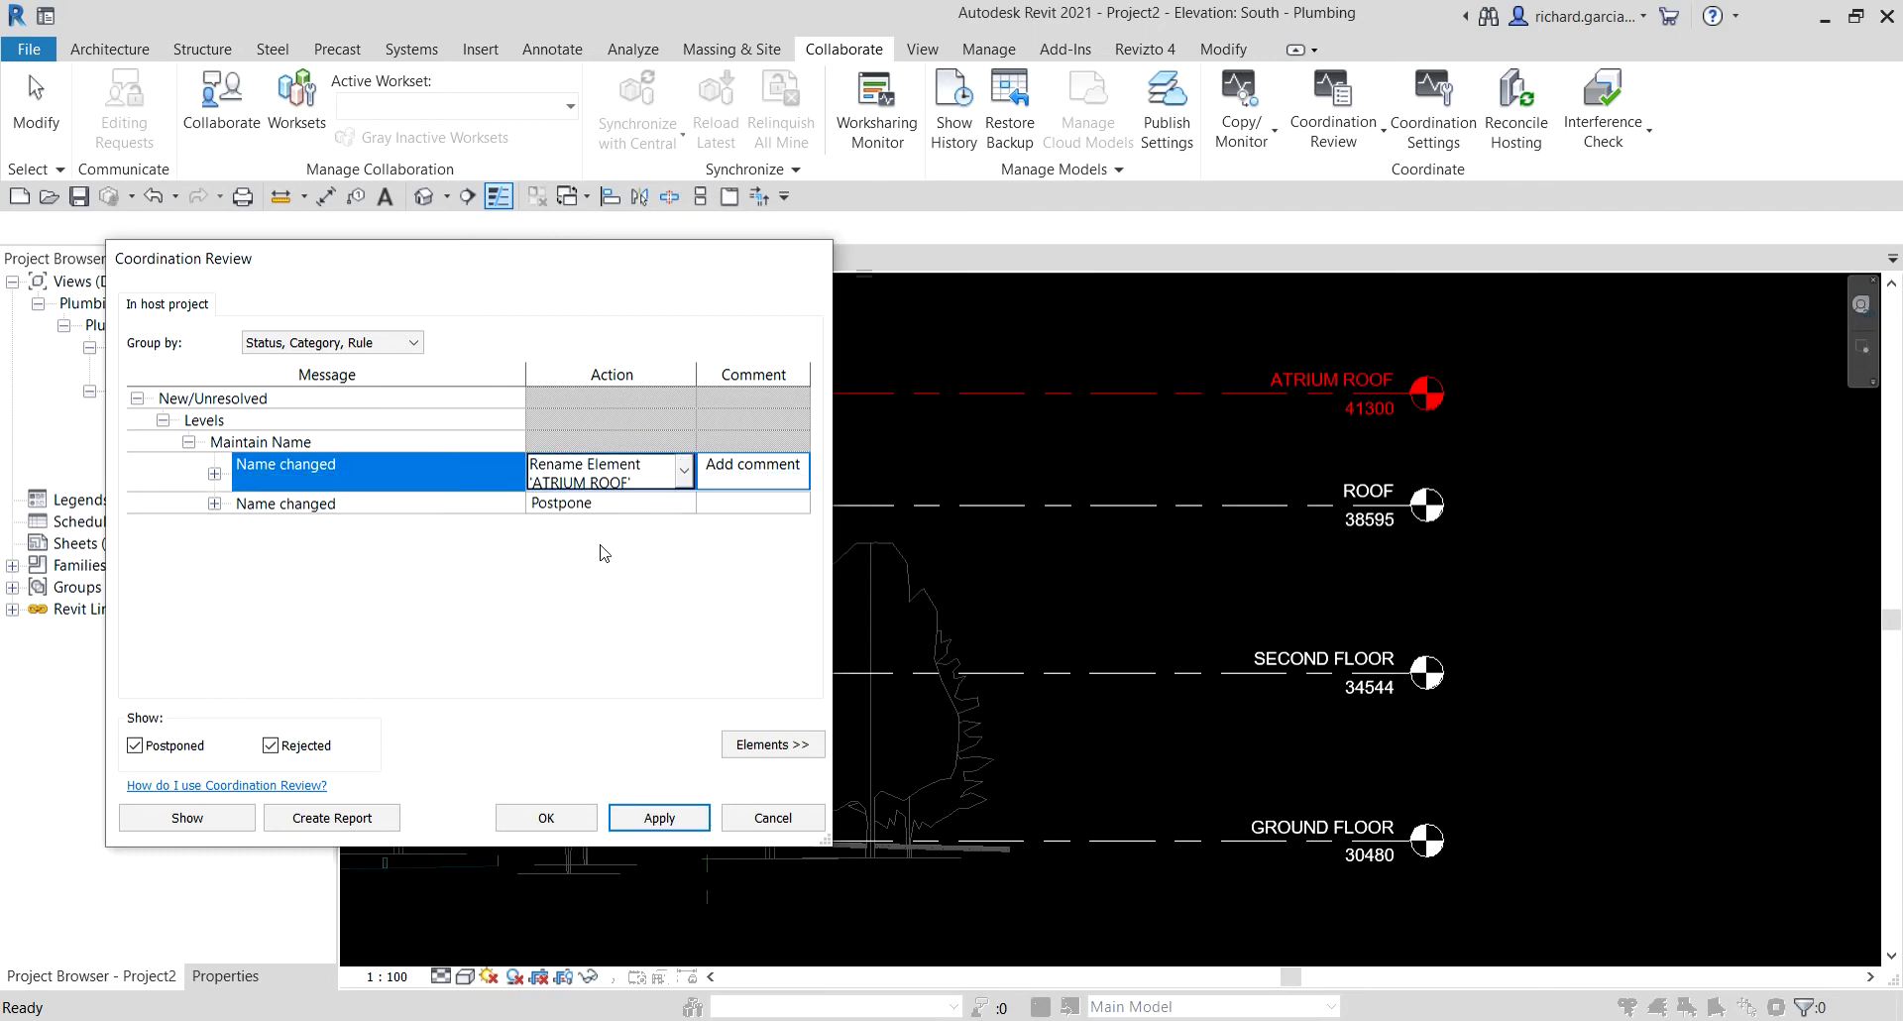
Set the ROOF level's name change action to Rename Element 'ROOF', apply both renames and close the Coordination Review.
{"action": "left_click", "coordinate": [691, 505]}
{"action": "left_click", "coordinate": [691, 503]}
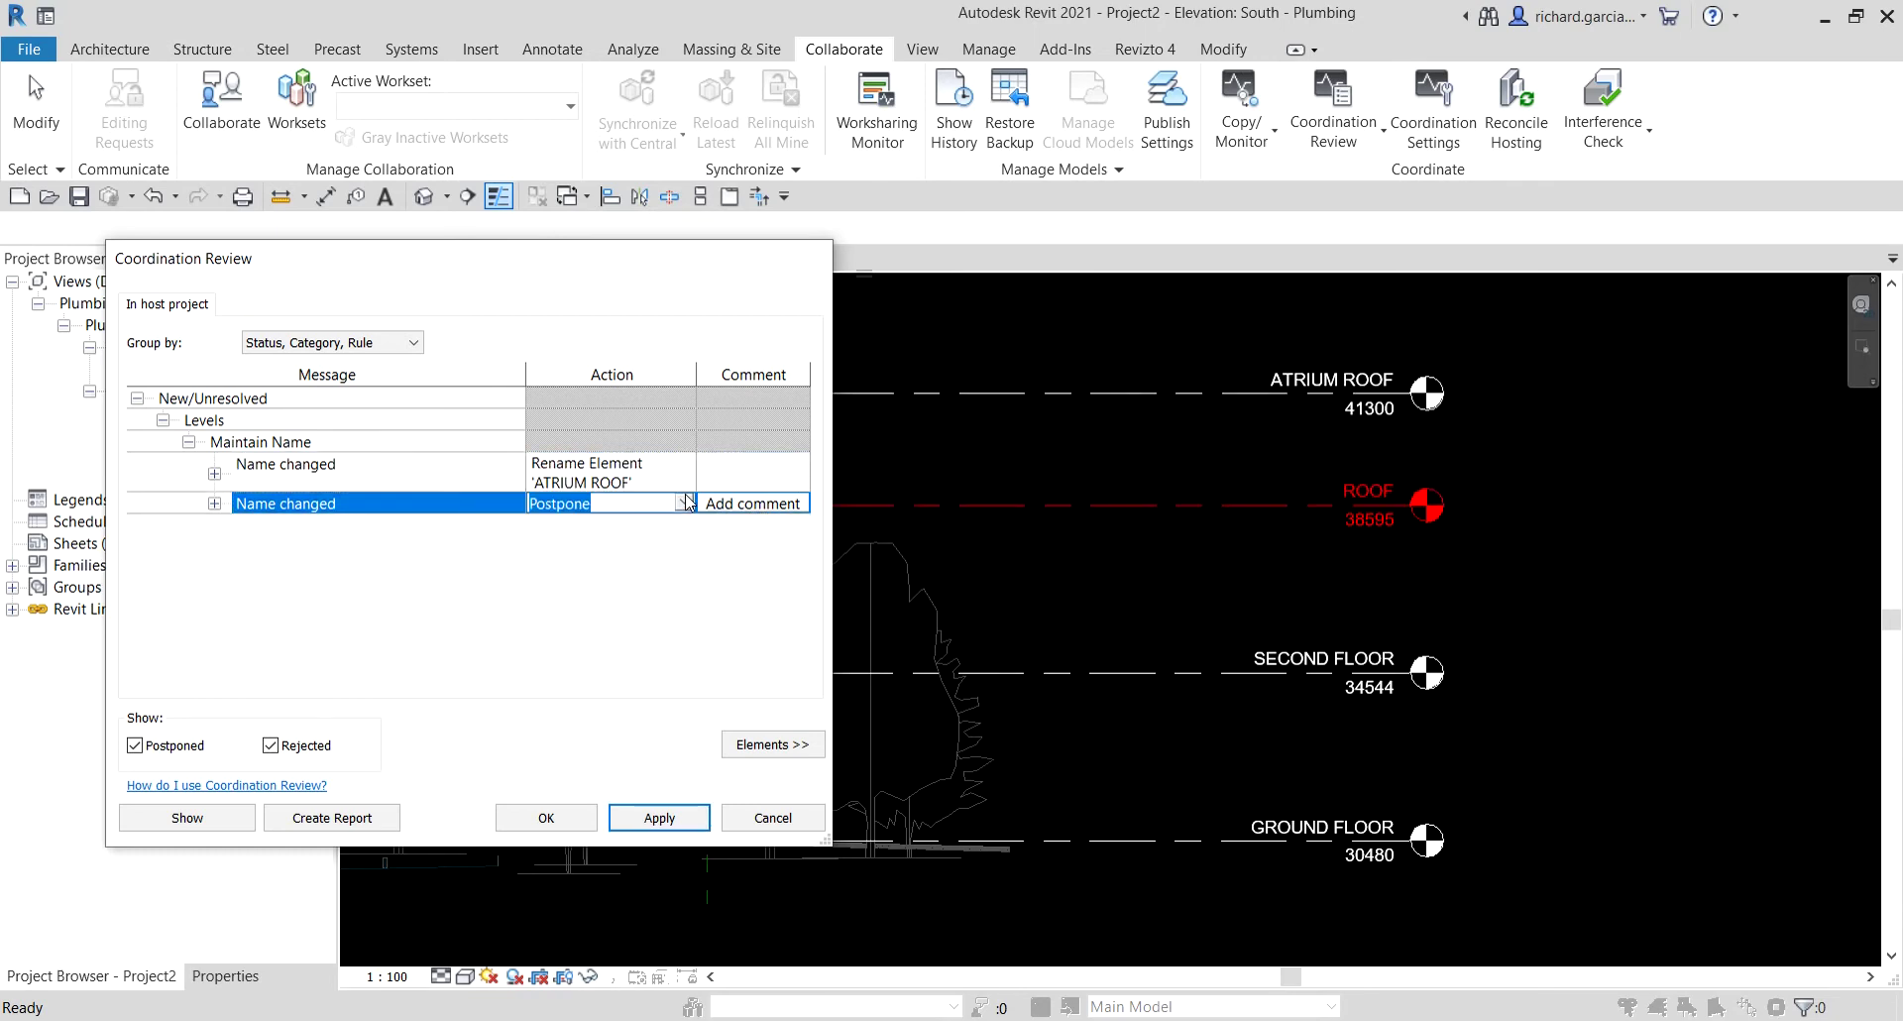
{"action": "left_click", "coordinate": [683, 503]}
{"action": "left_click", "coordinate": [582, 585]}
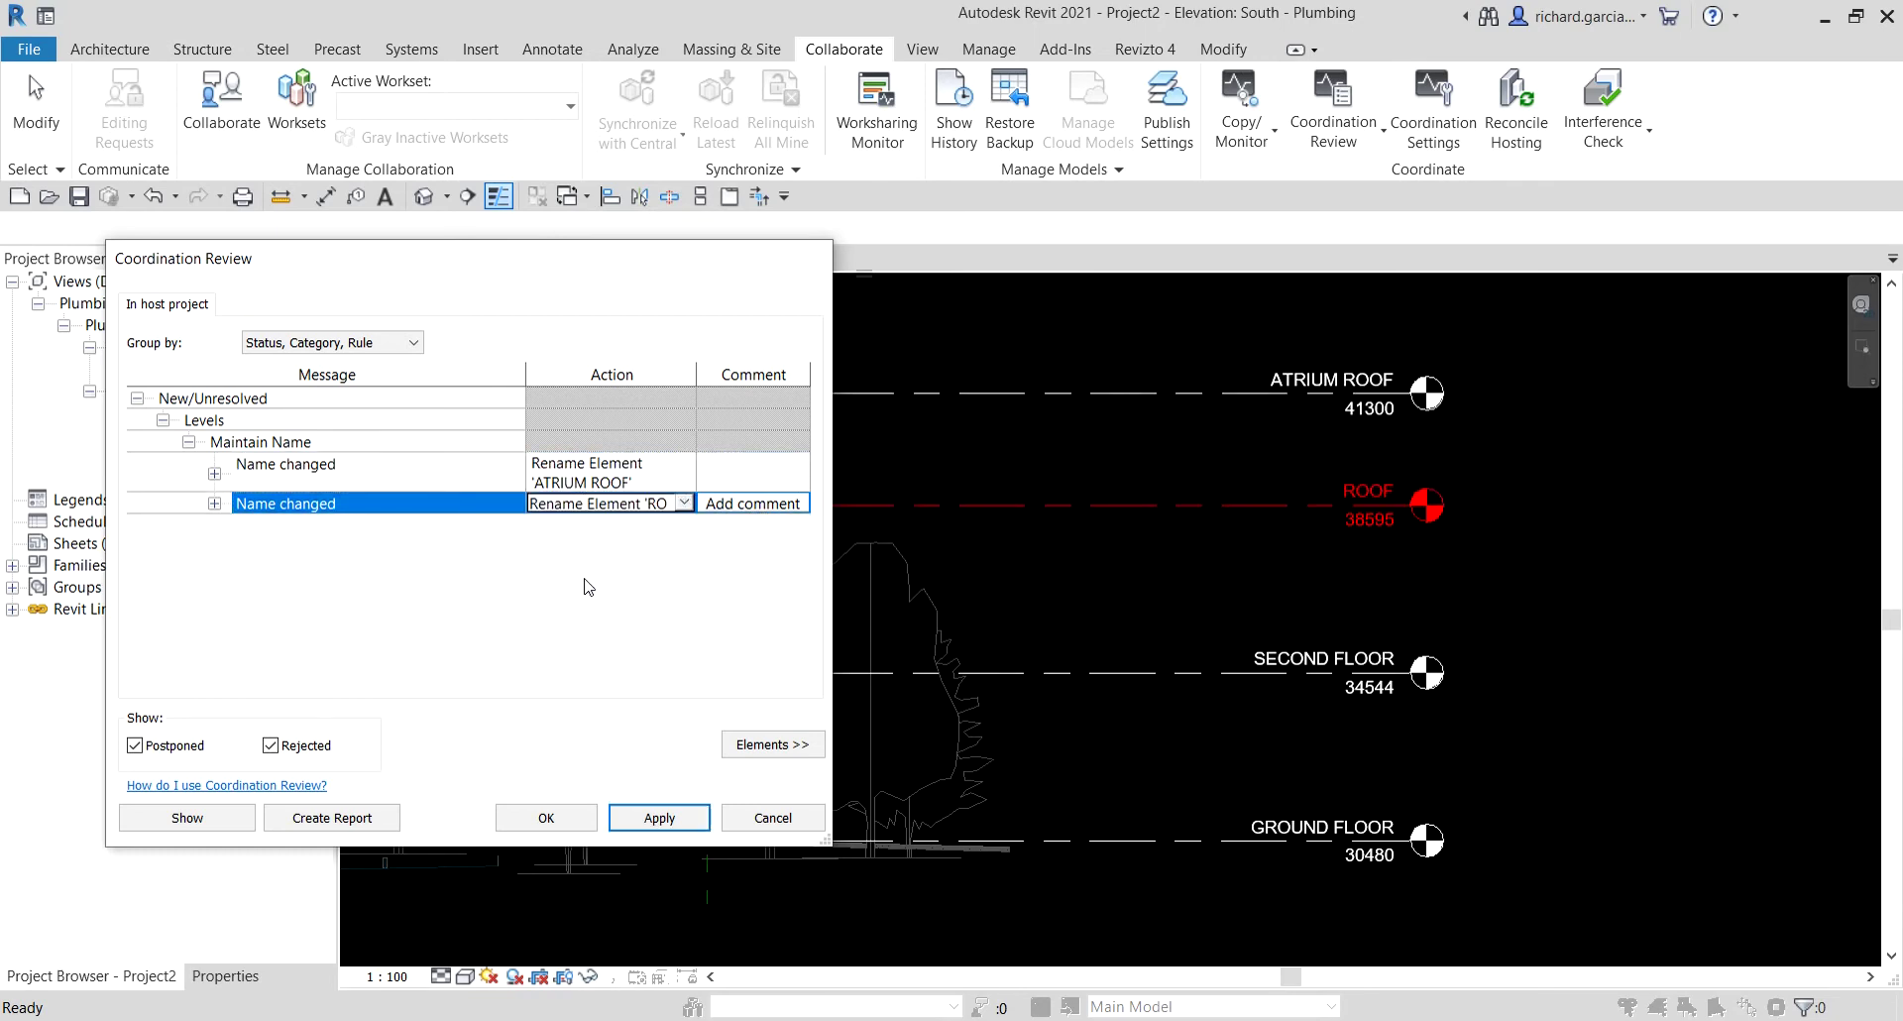
{"action": "left_click", "coordinate": [725, 507]}
{"action": "left_click", "coordinate": [649, 815]}
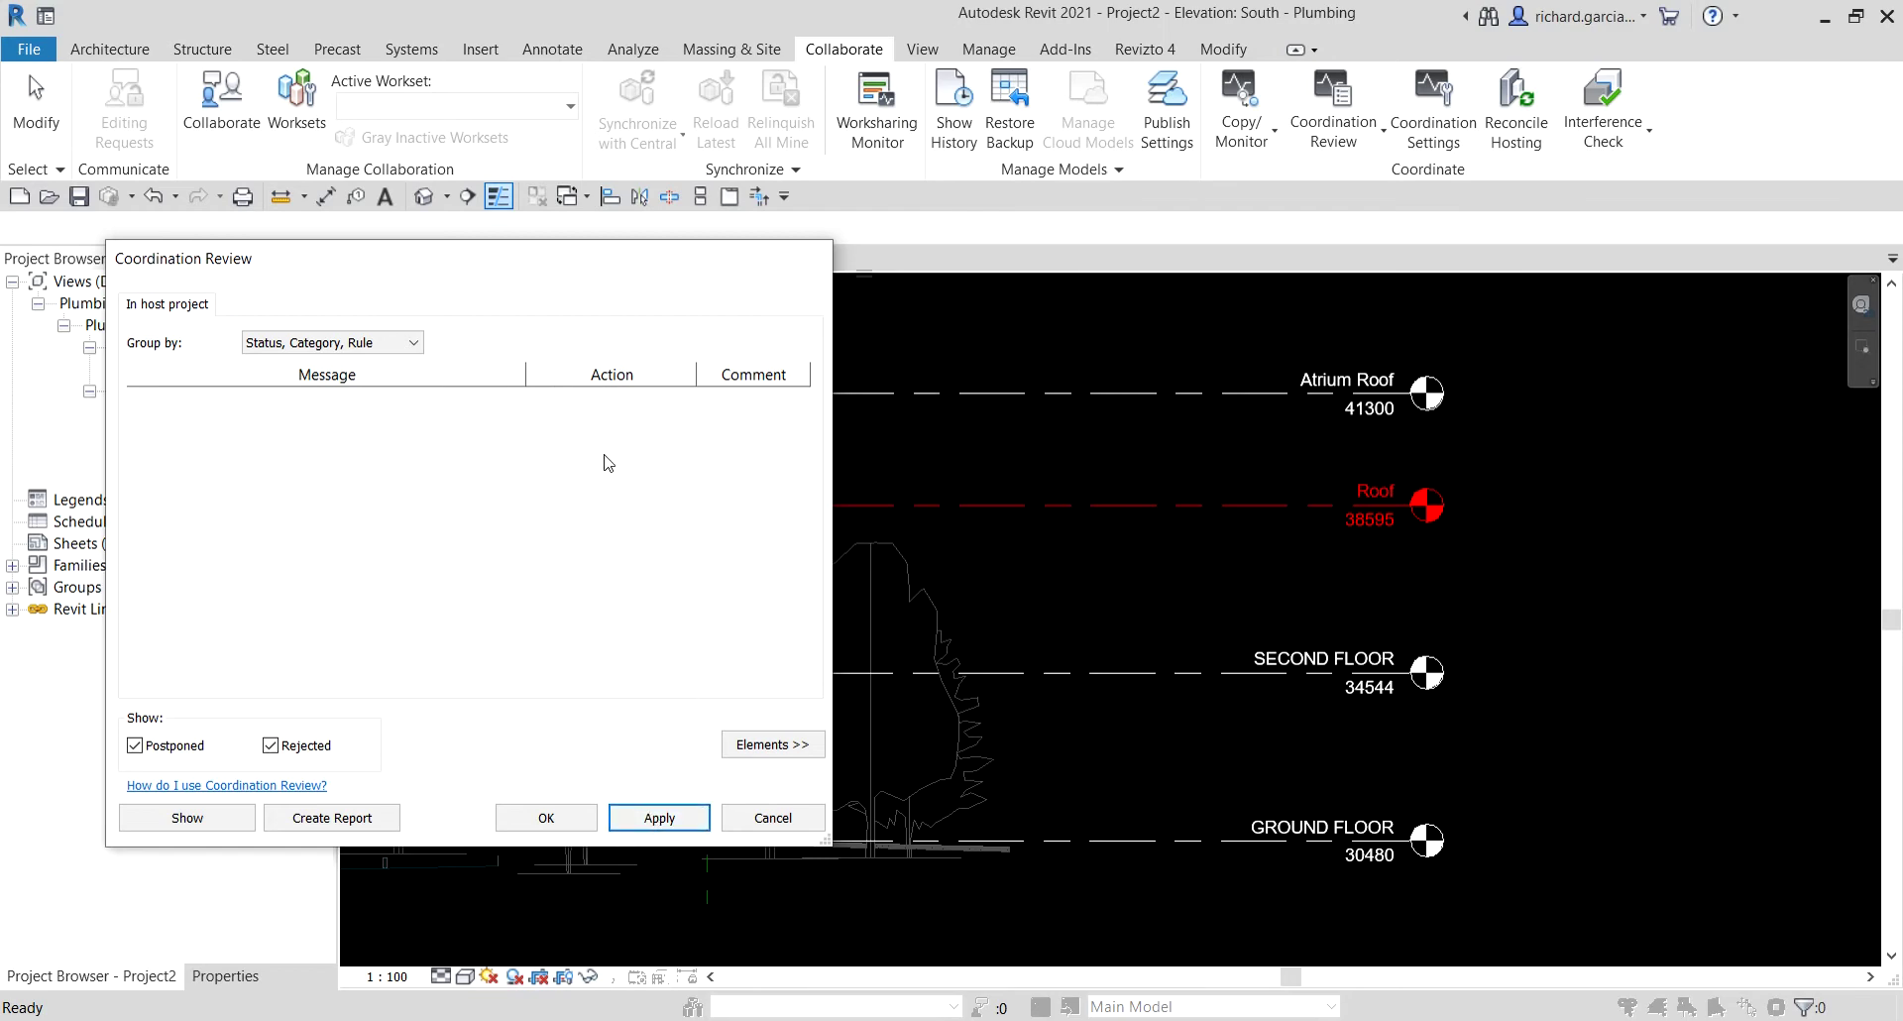
{"action": "left_click", "coordinate": [556, 818]}
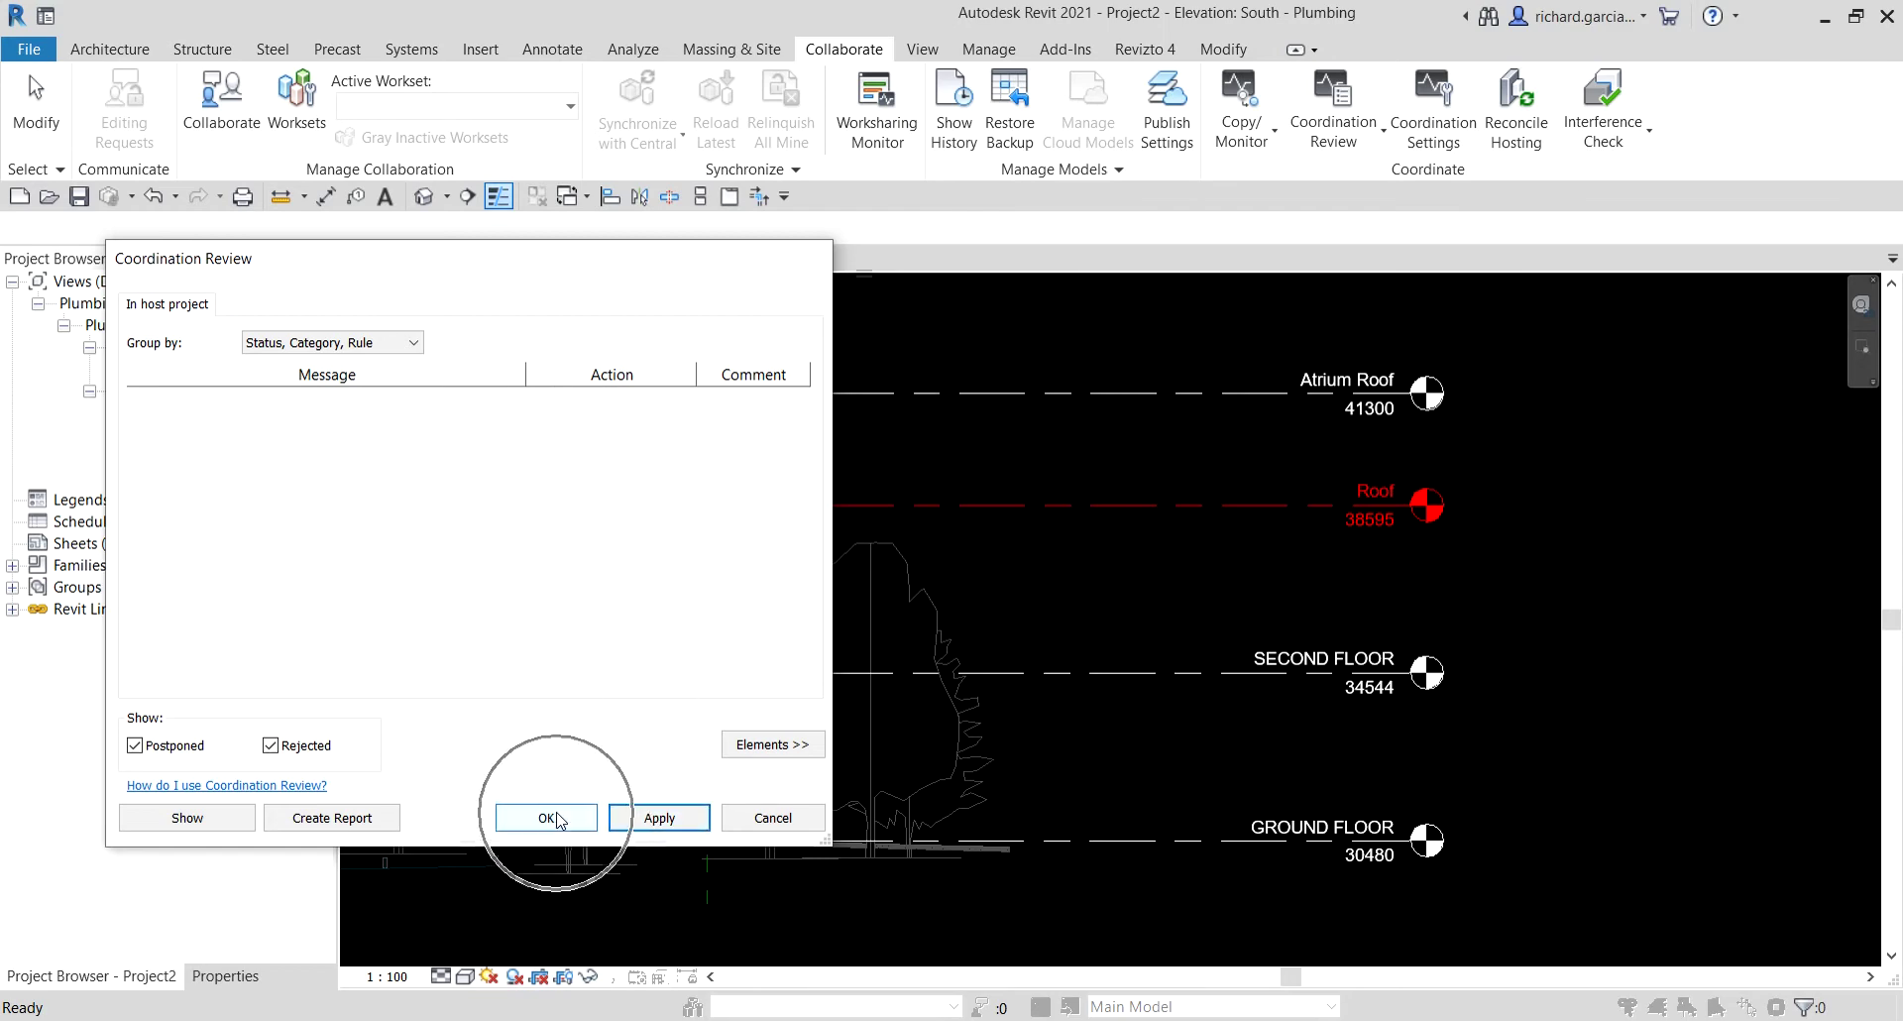
Rename the host Atrium Roof level to ATRIUM ROOF in its level head and deselect it.
{"action": "scroll", "coordinate": [1439, 557], "scroll_direction": "down", "scroll_amount": 2}
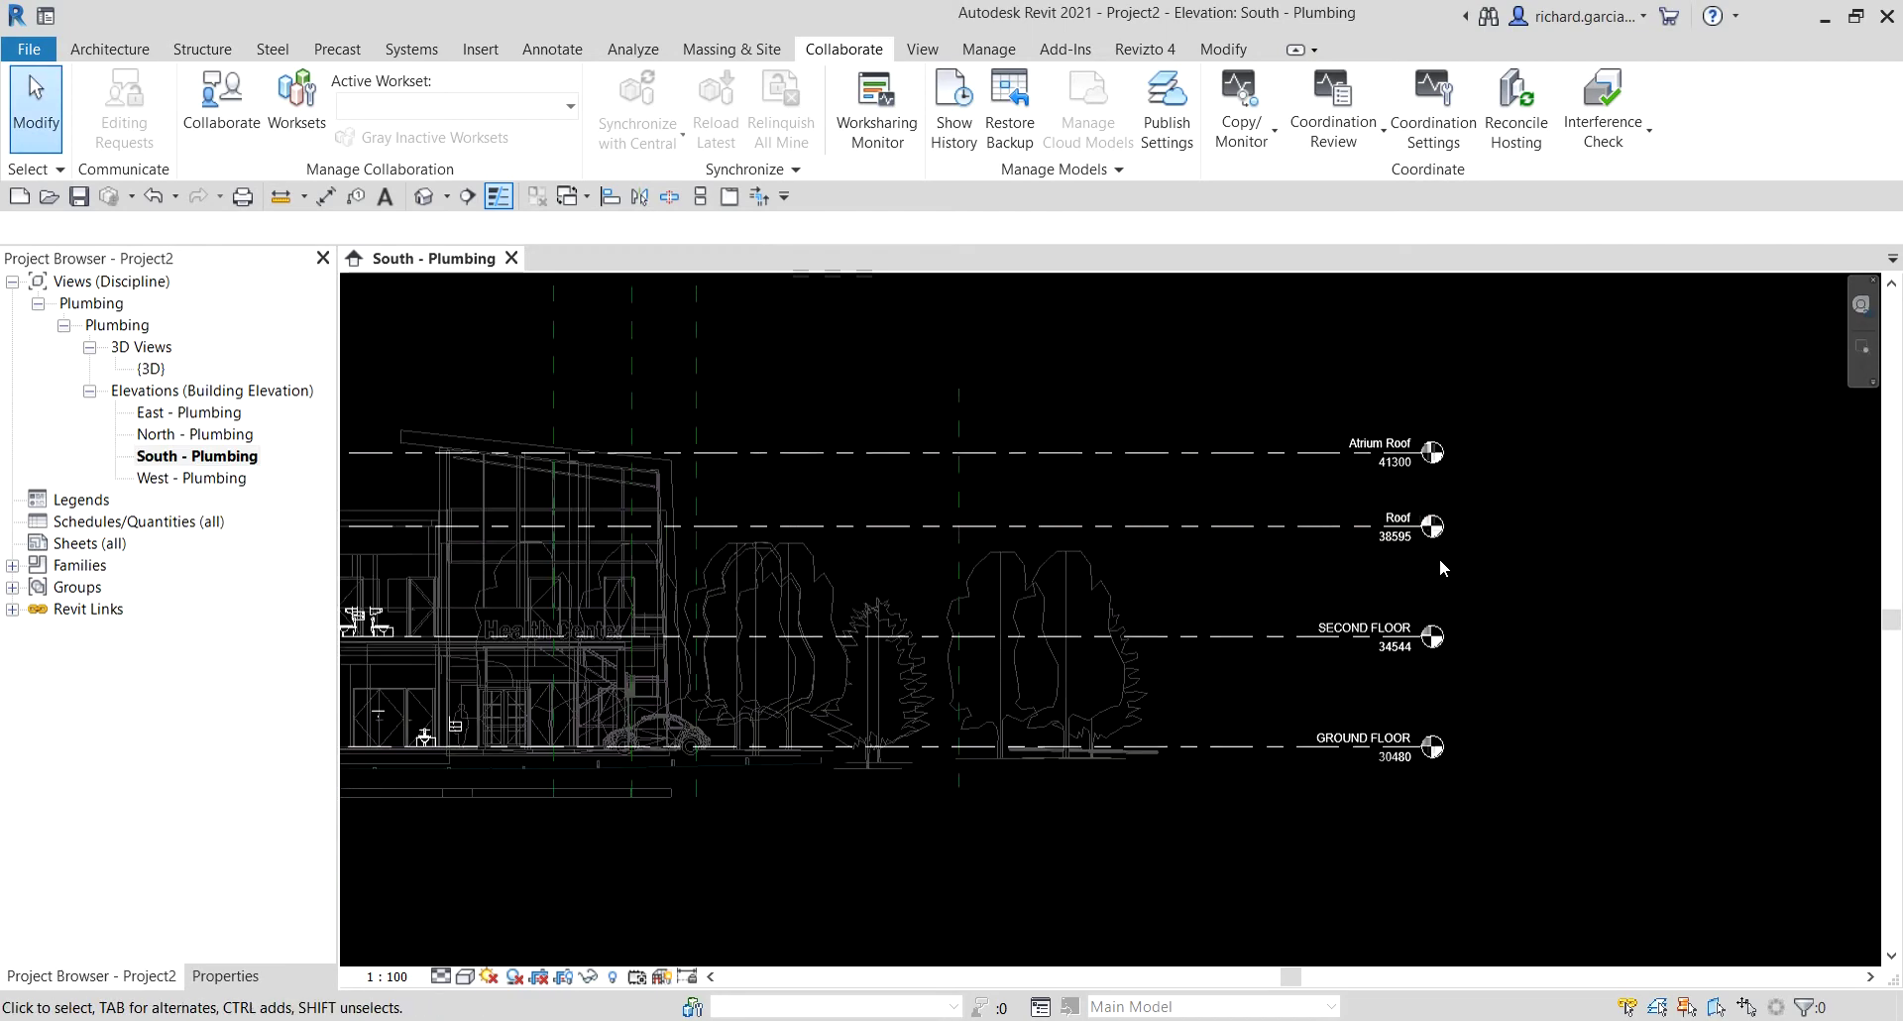
{"action": "scroll", "coordinate": [1437, 549], "scroll_direction": "up", "scroll_amount": 5}
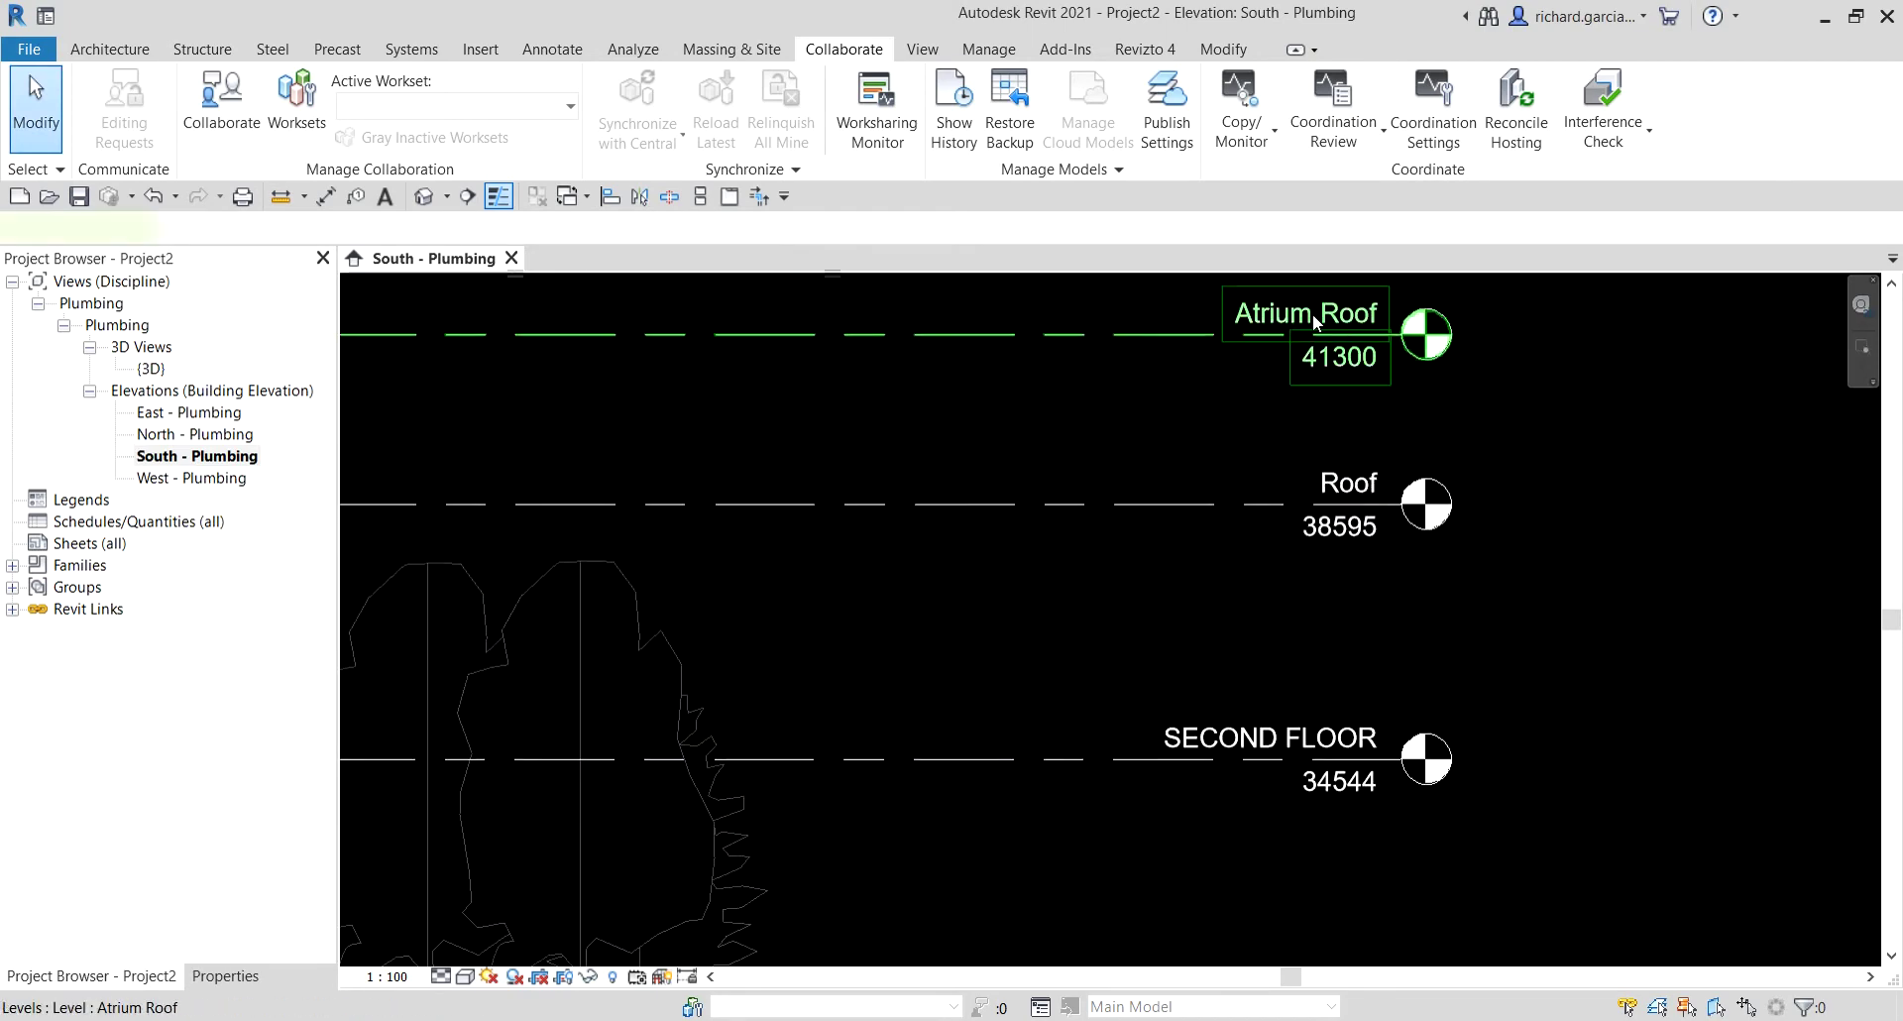
{"action": "left_click", "coordinate": [1312, 313]}
{"action": "left_click", "coordinate": [1312, 313]}
{"action": "key", "text": "Caps_Lock"}
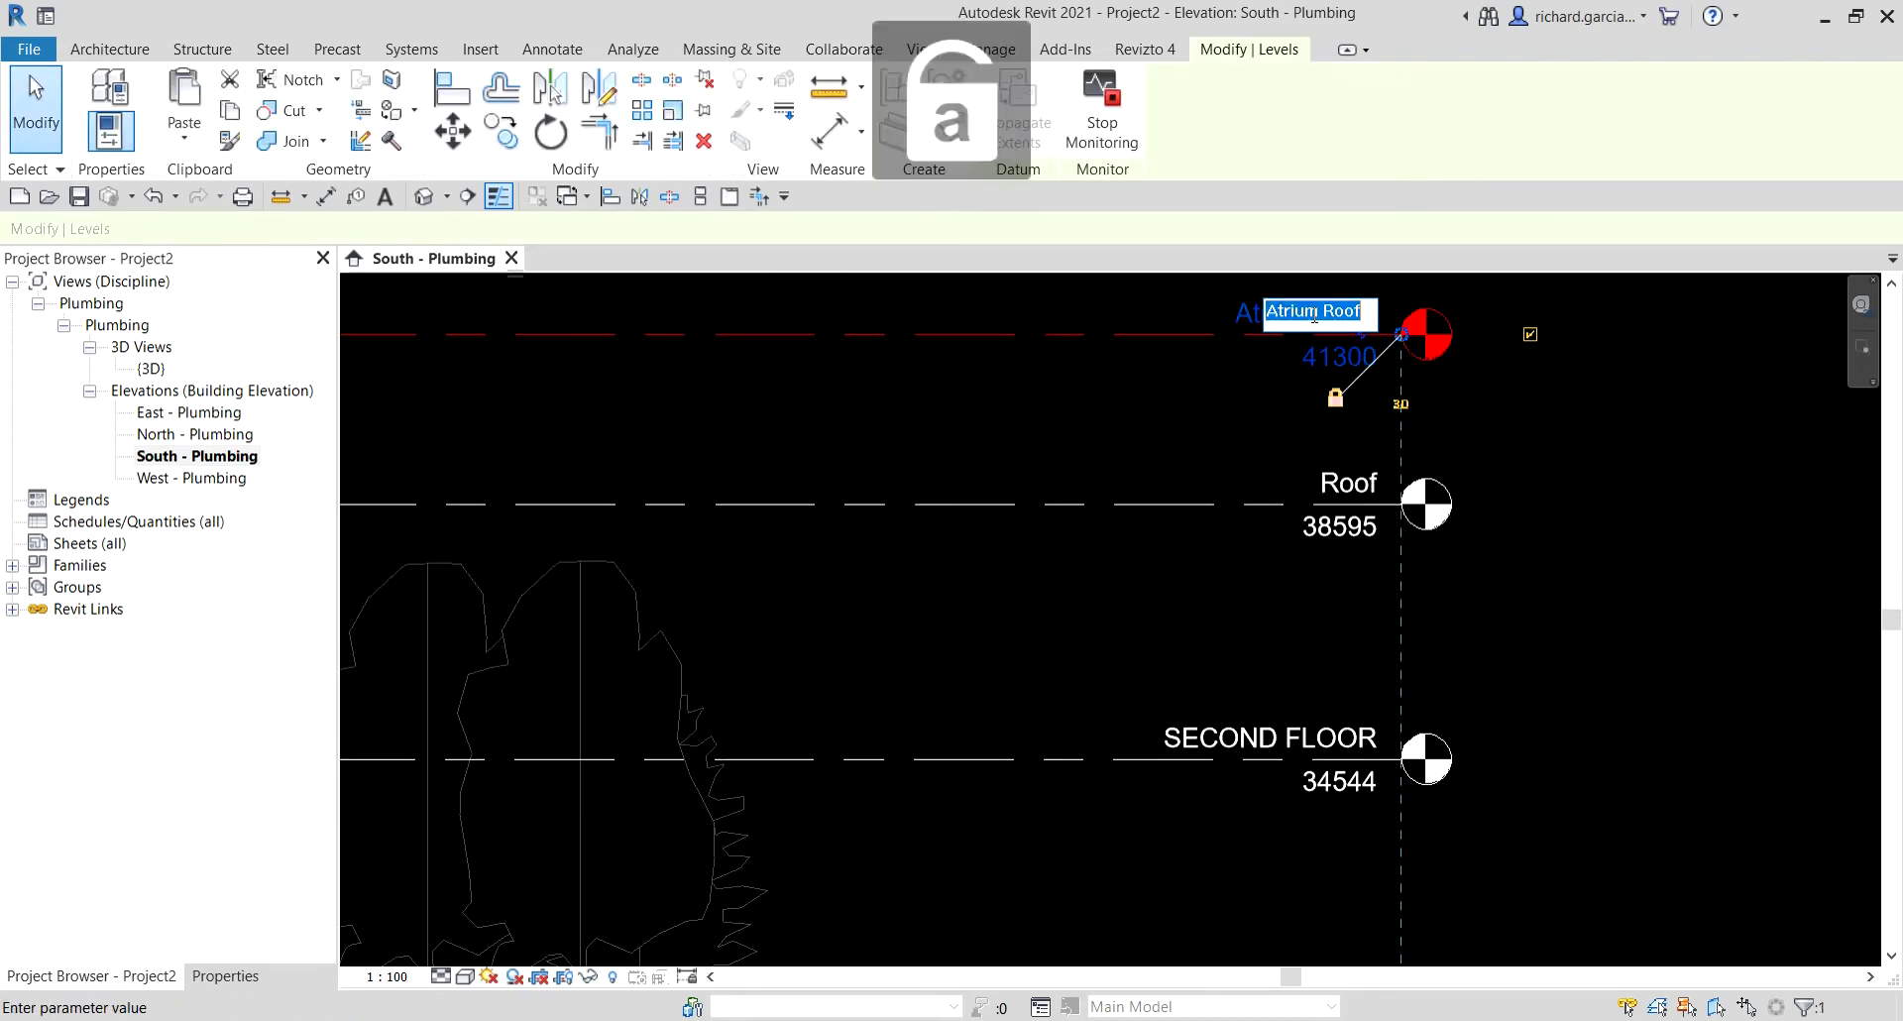
{"action": "key", "text": "Caps_Lock"}
{"action": "type", "text": "ATR"}
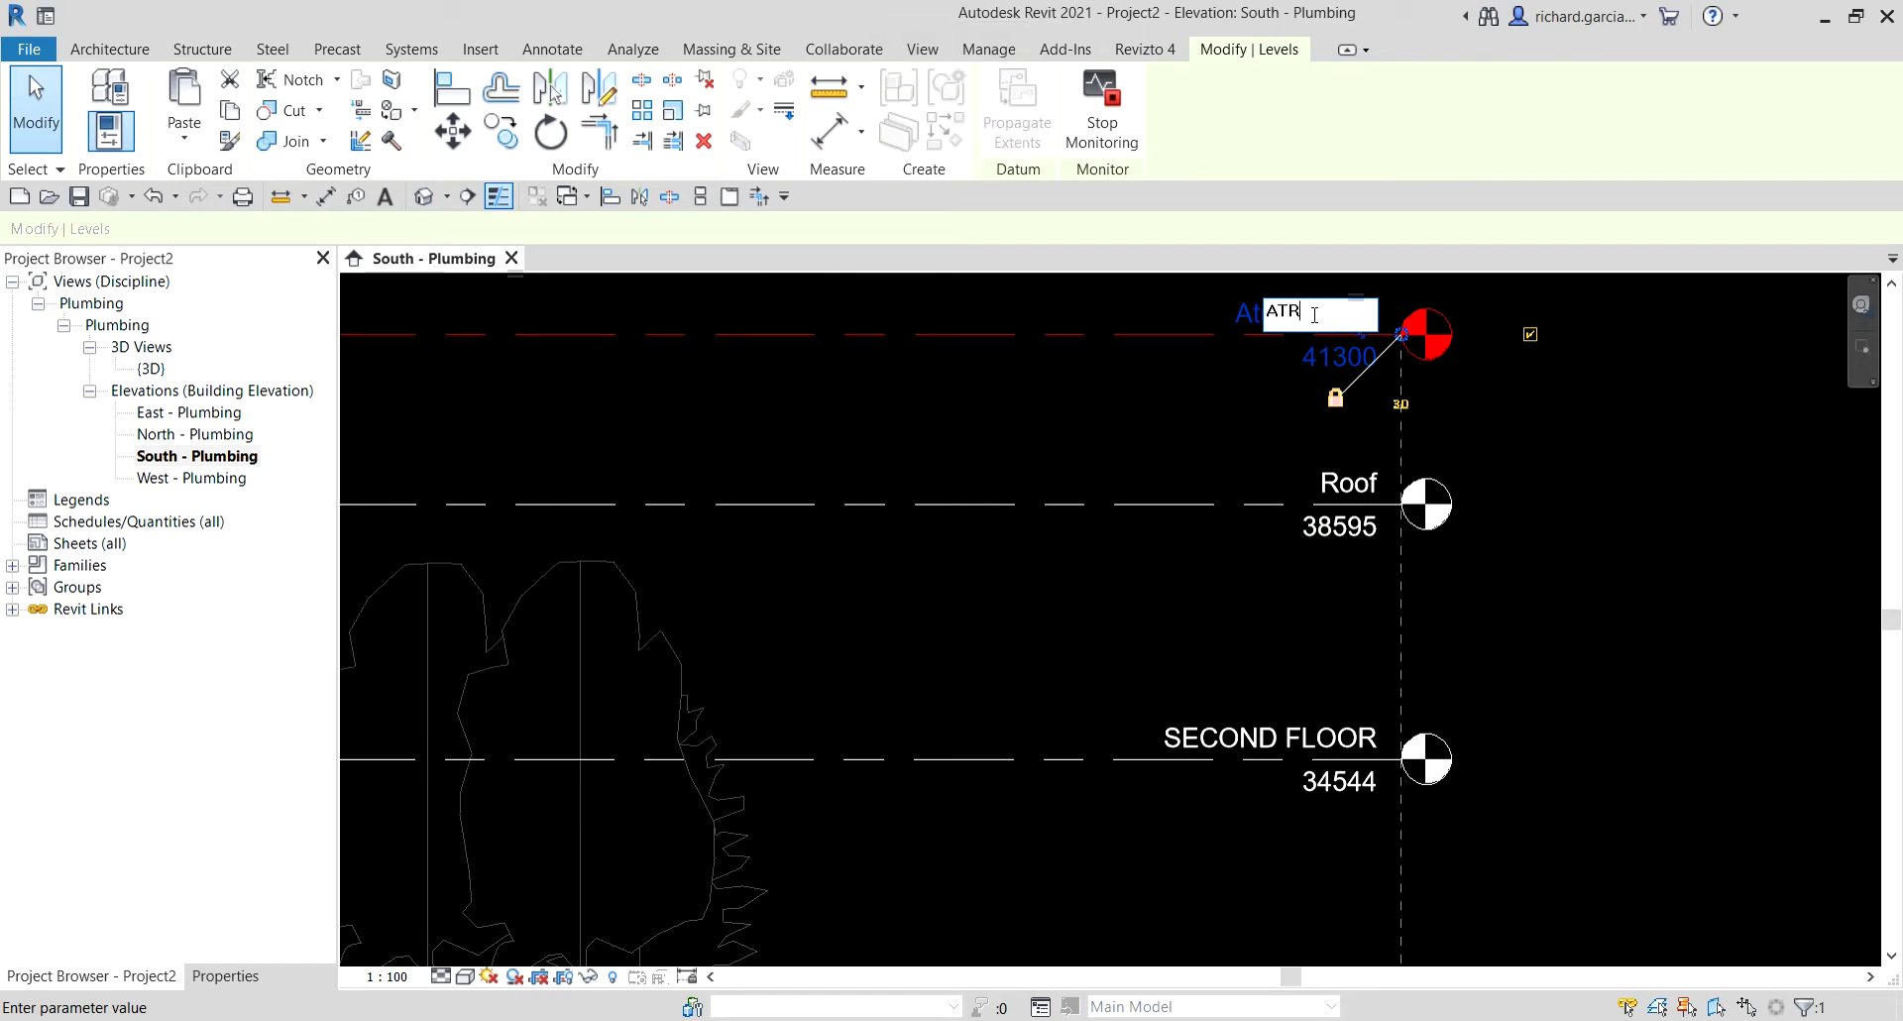
{"action": "type", "text": "IUM ROOF"}
{"action": "key", "text": "Return"}
{"action": "left_click", "coordinate": [1436, 463]}
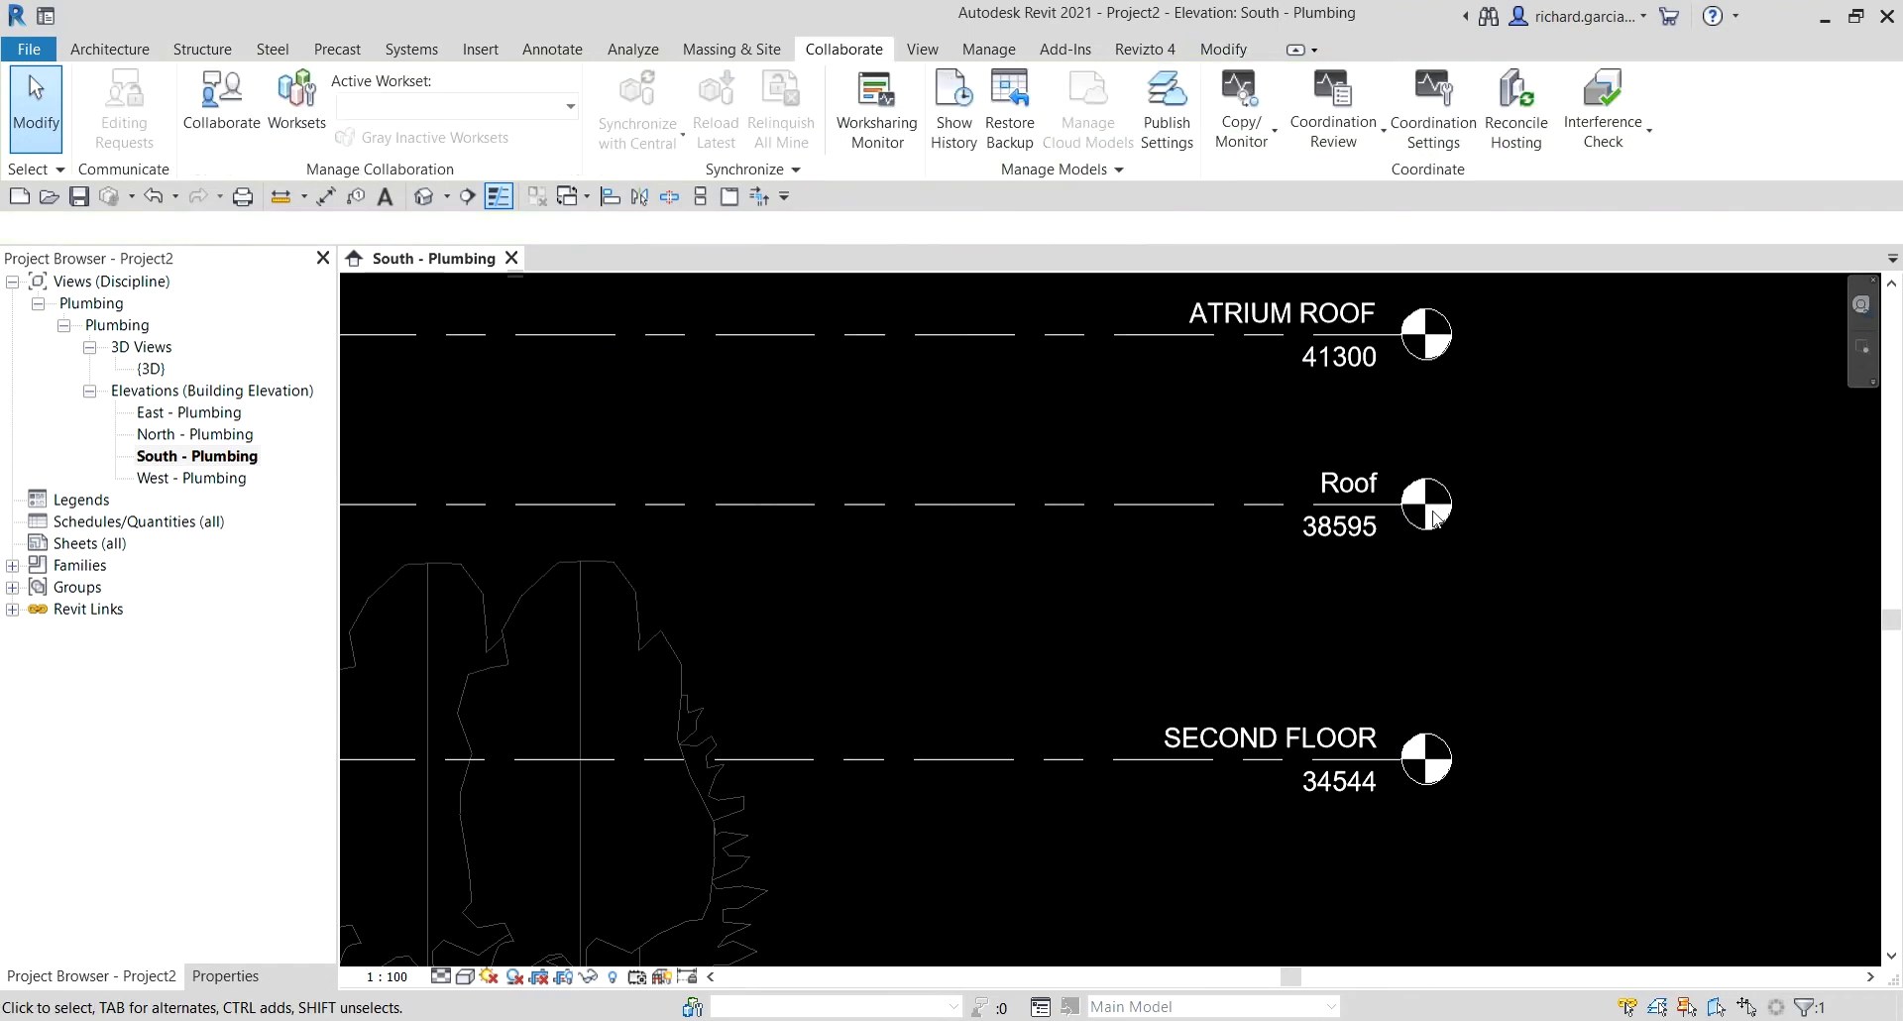
Rename the host Roof level to ROOF in its level head and deselect it.
{"action": "left_click", "coordinate": [1354, 482]}
{"action": "left_click", "coordinate": [1354, 483]}
{"action": "type", "text": "ROOF"}
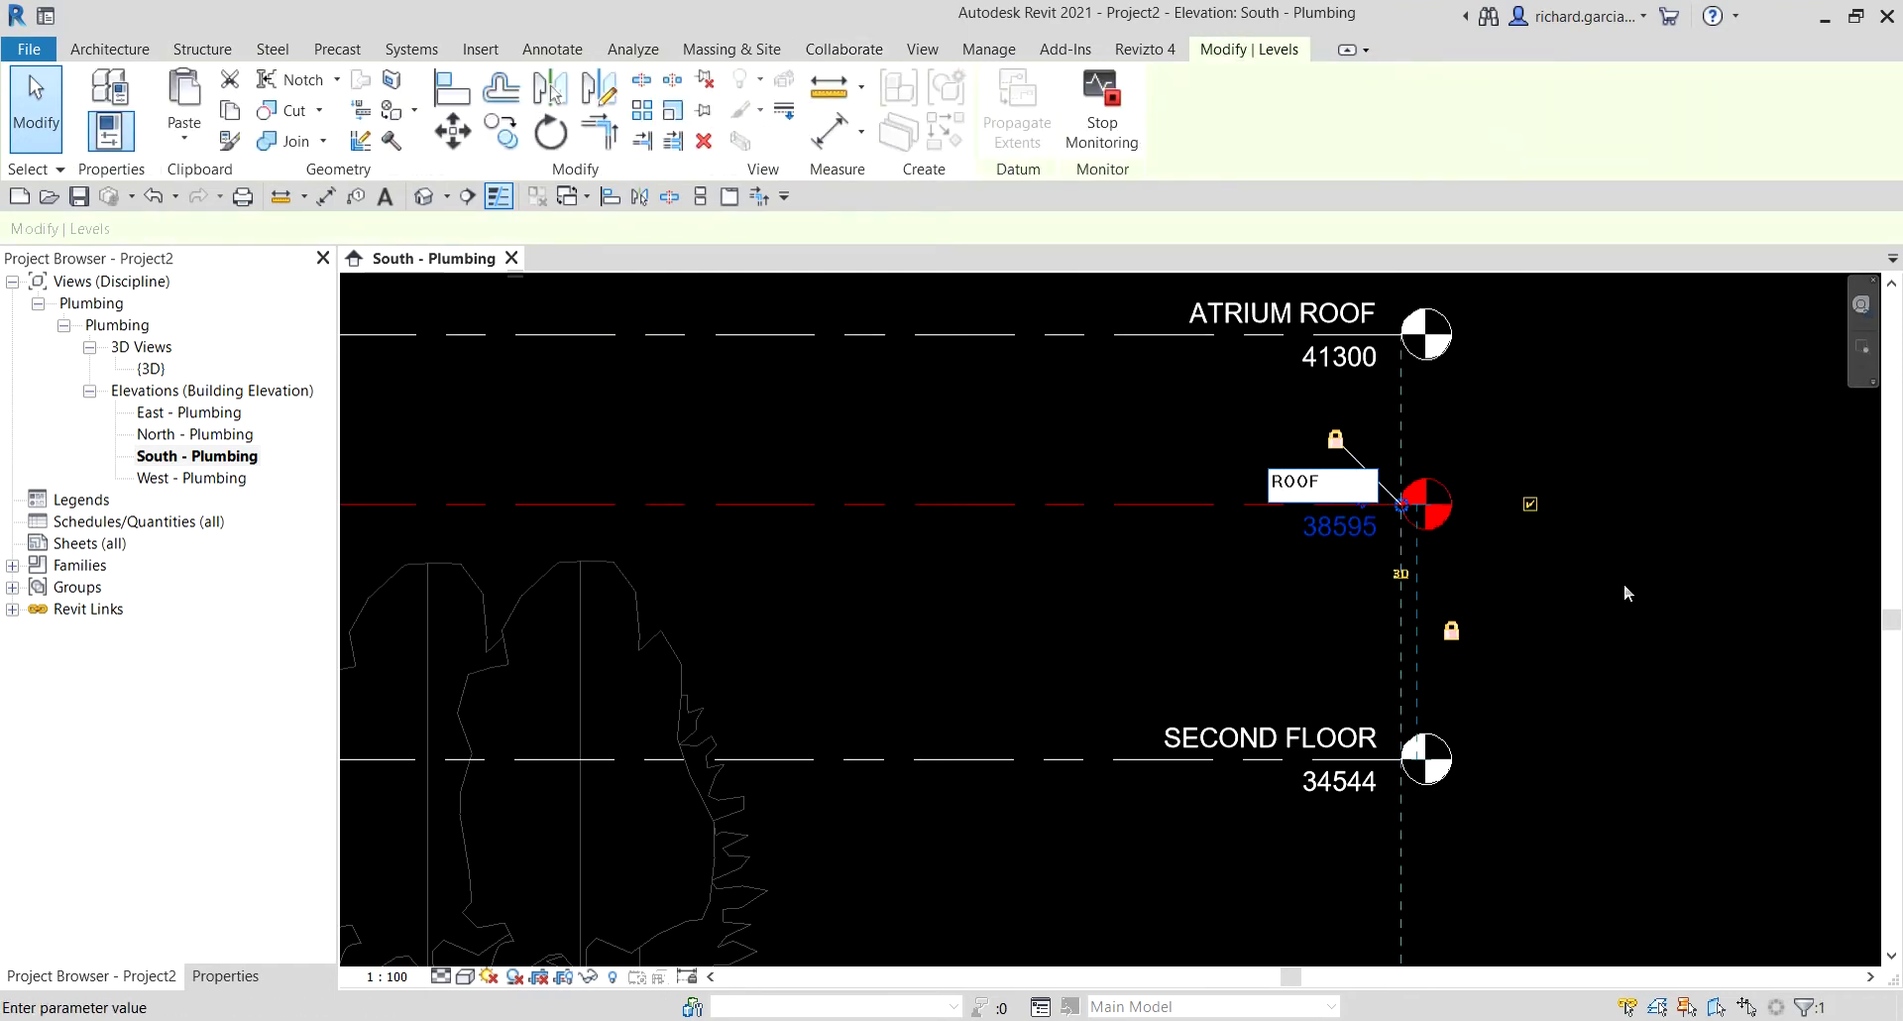
{"action": "key", "text": "Return"}
{"action": "left_click", "coordinate": [1663, 473]}
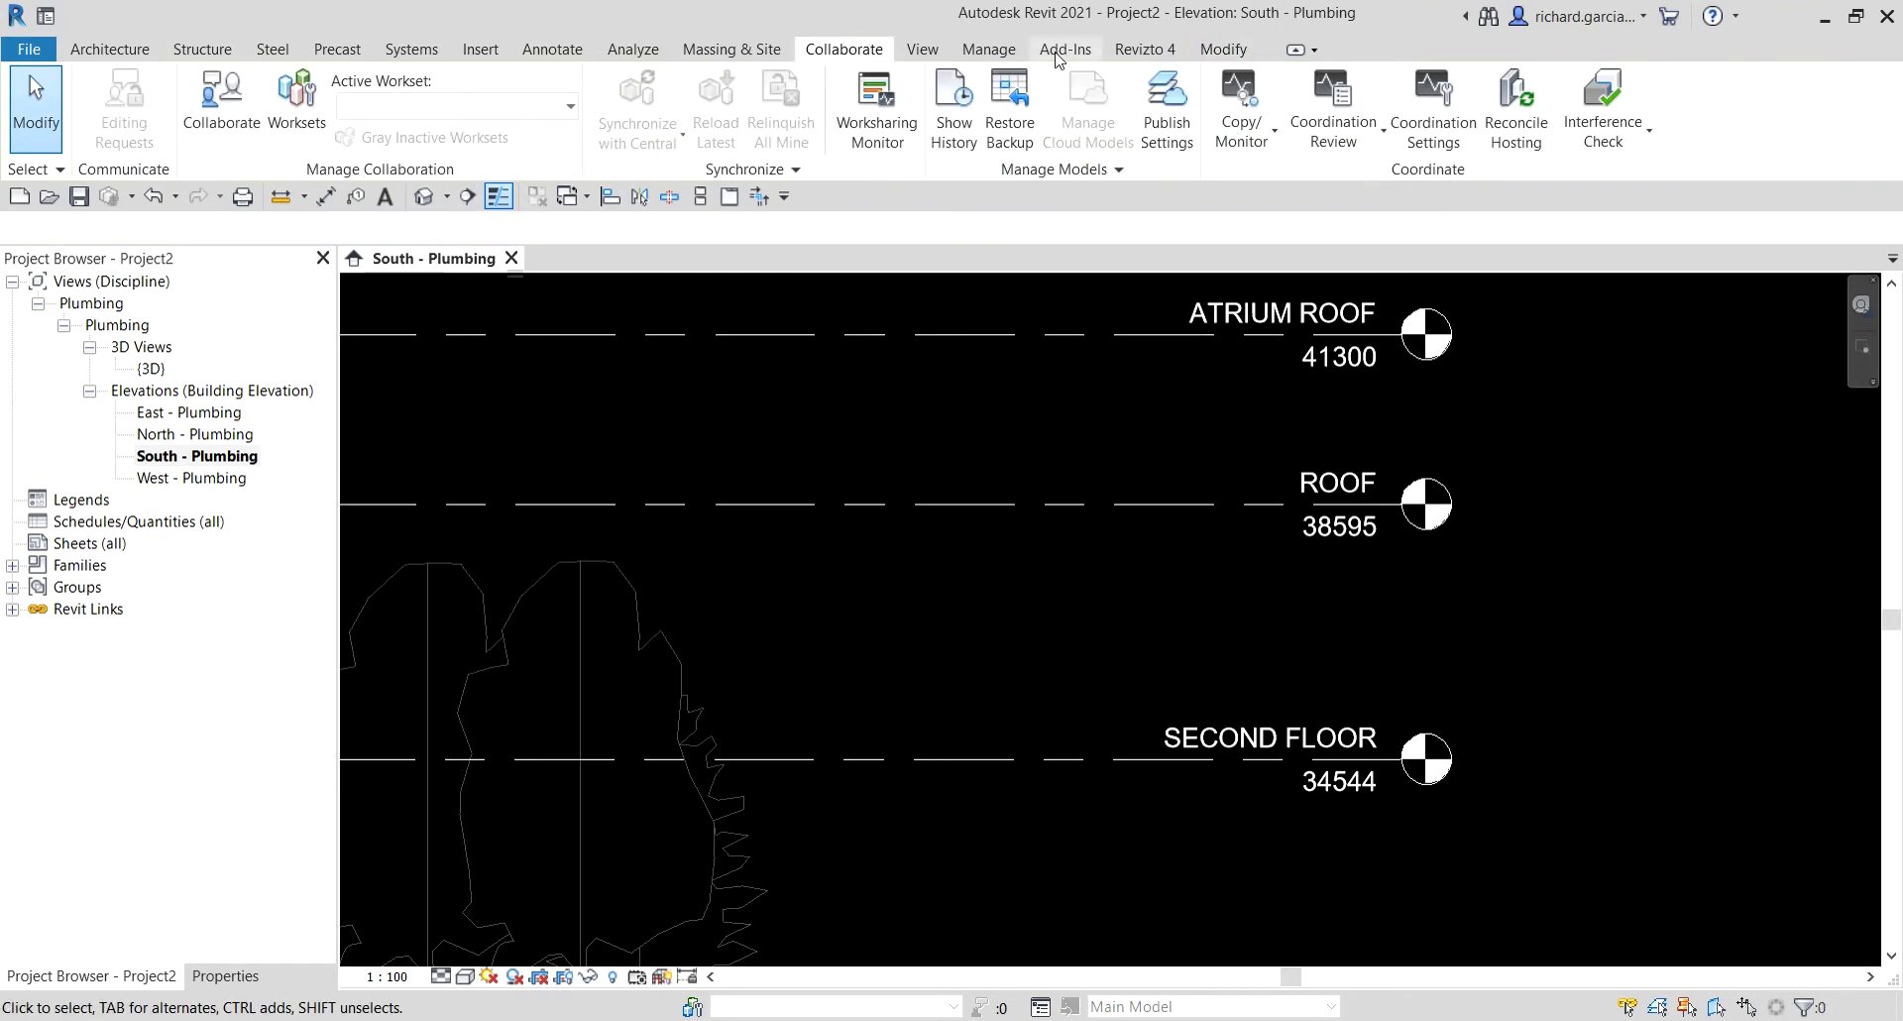
Run a Coordination Review on the linked architectural model and set the ATRIUM ROOF name change's action to Accept difference.
{"action": "left_click", "coordinate": [1330, 132]}
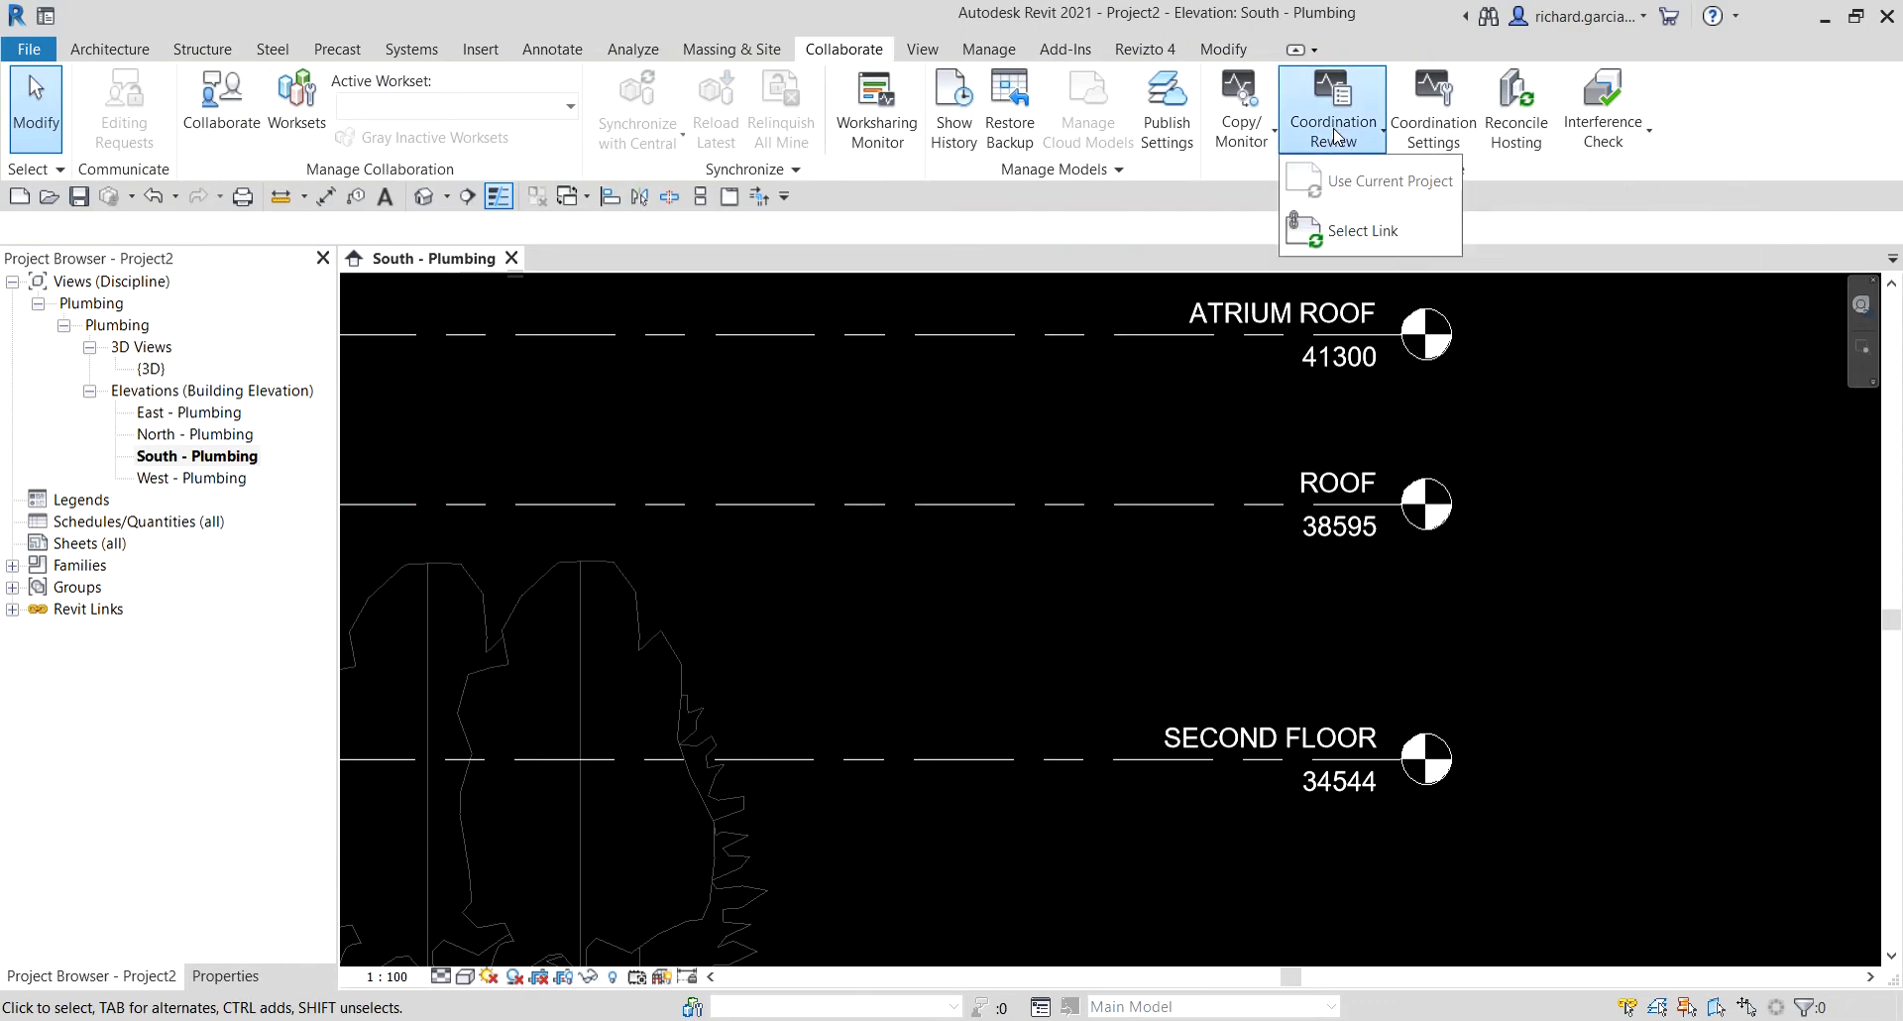
{"action": "left_click", "coordinate": [1347, 223]}
{"action": "scroll", "coordinate": [1130, 471], "scroll_direction": "down", "scroll_amount": 3}
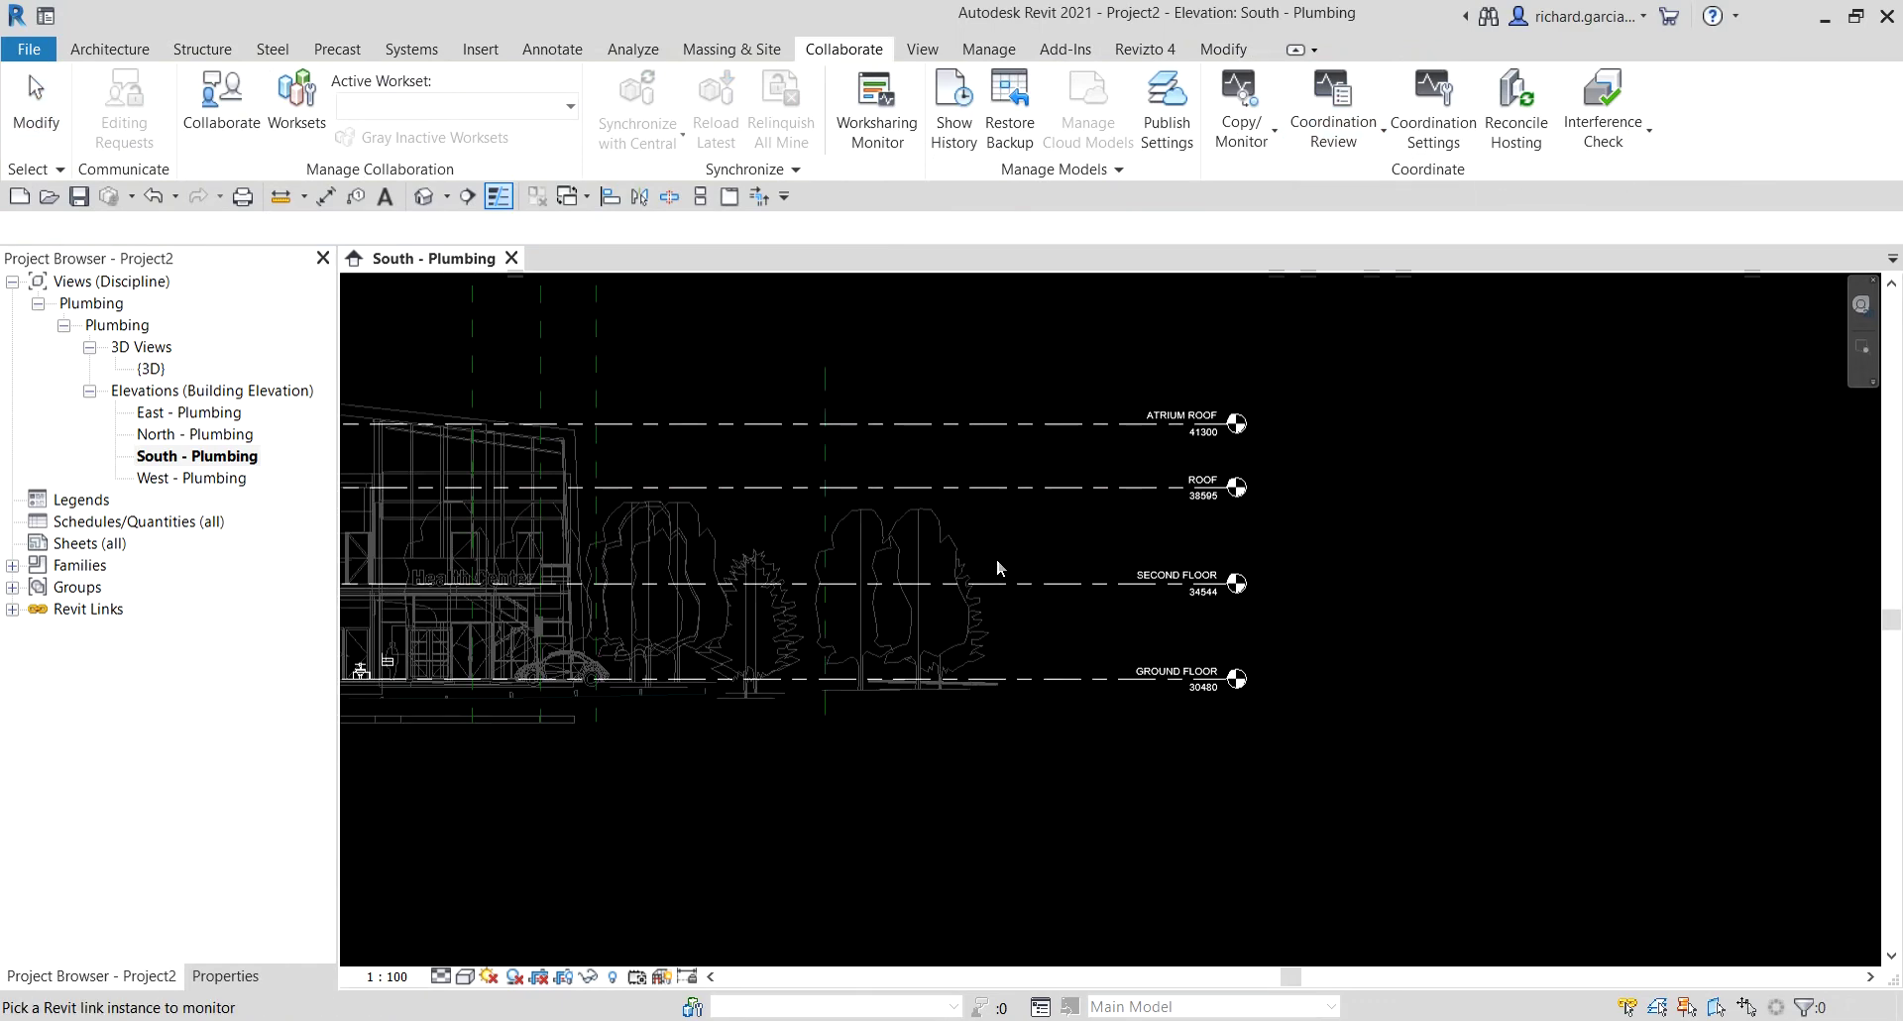
{"action": "left_click", "coordinate": [948, 538]}
{"action": "left_click", "coordinate": [686, 466]}
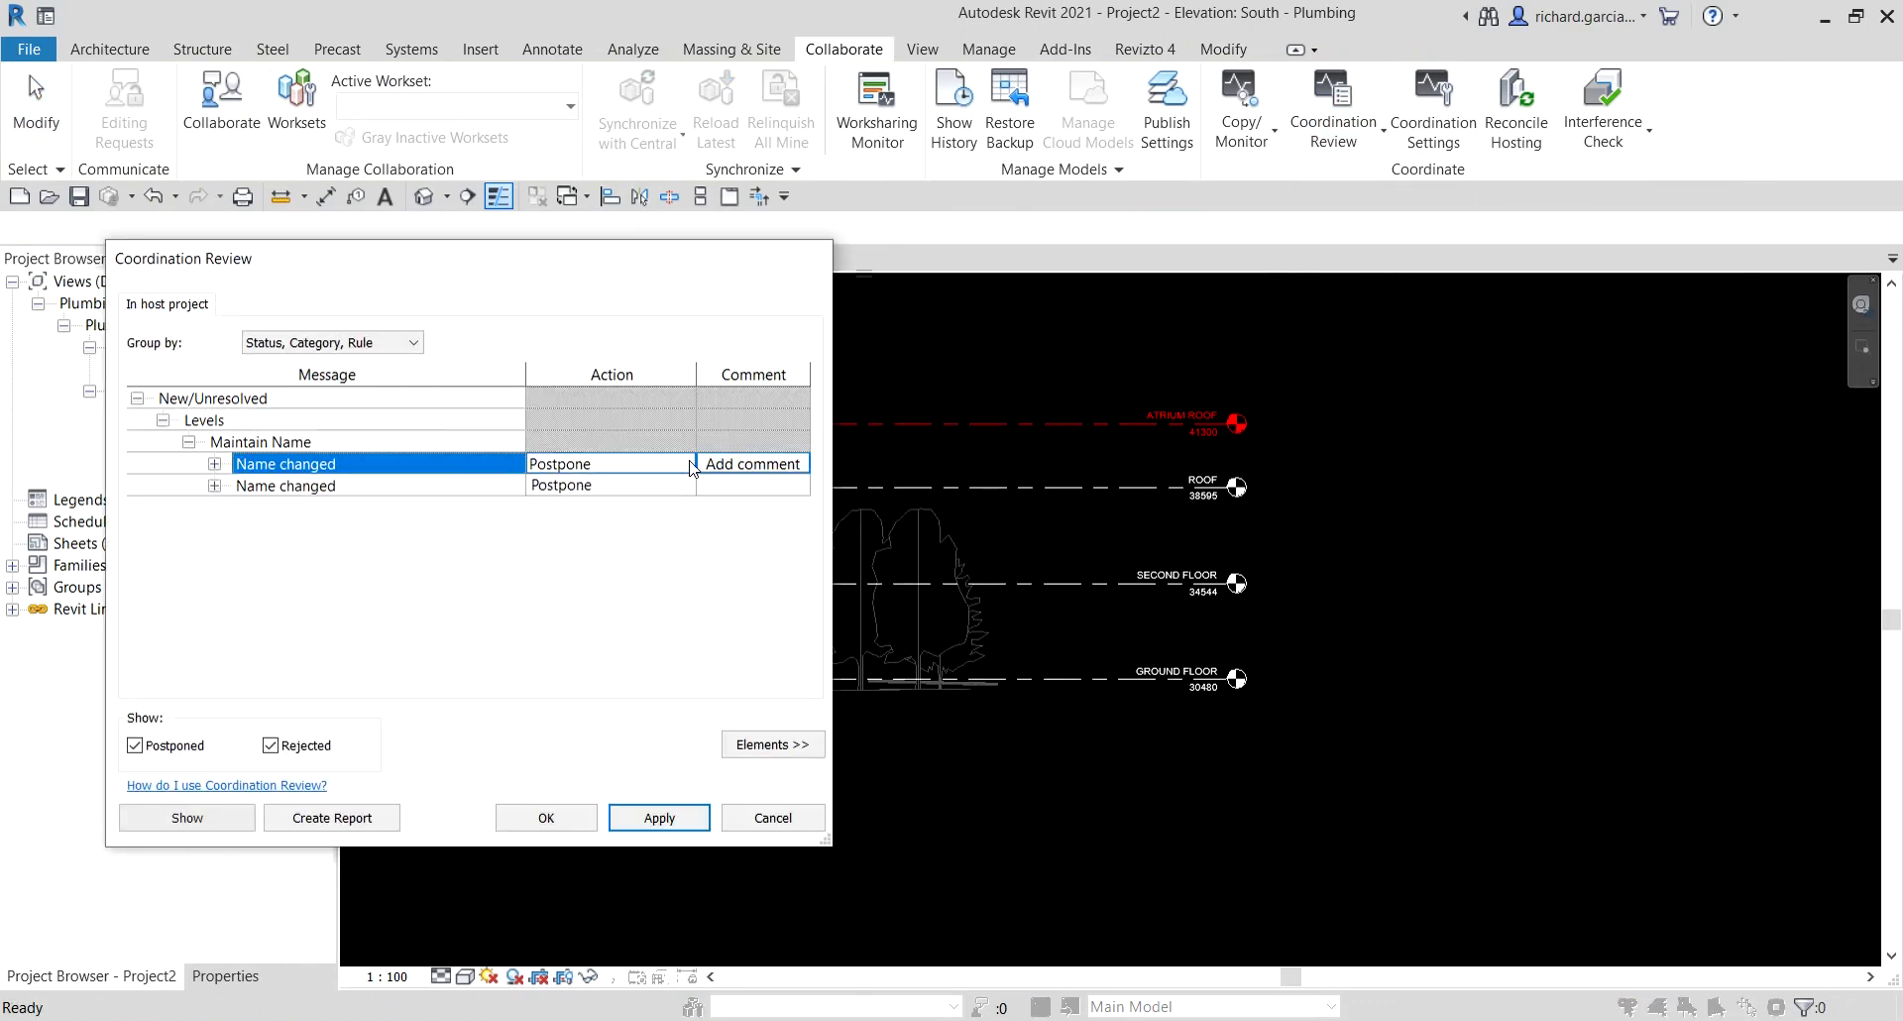
{"action": "left_click", "coordinate": [685, 464]}
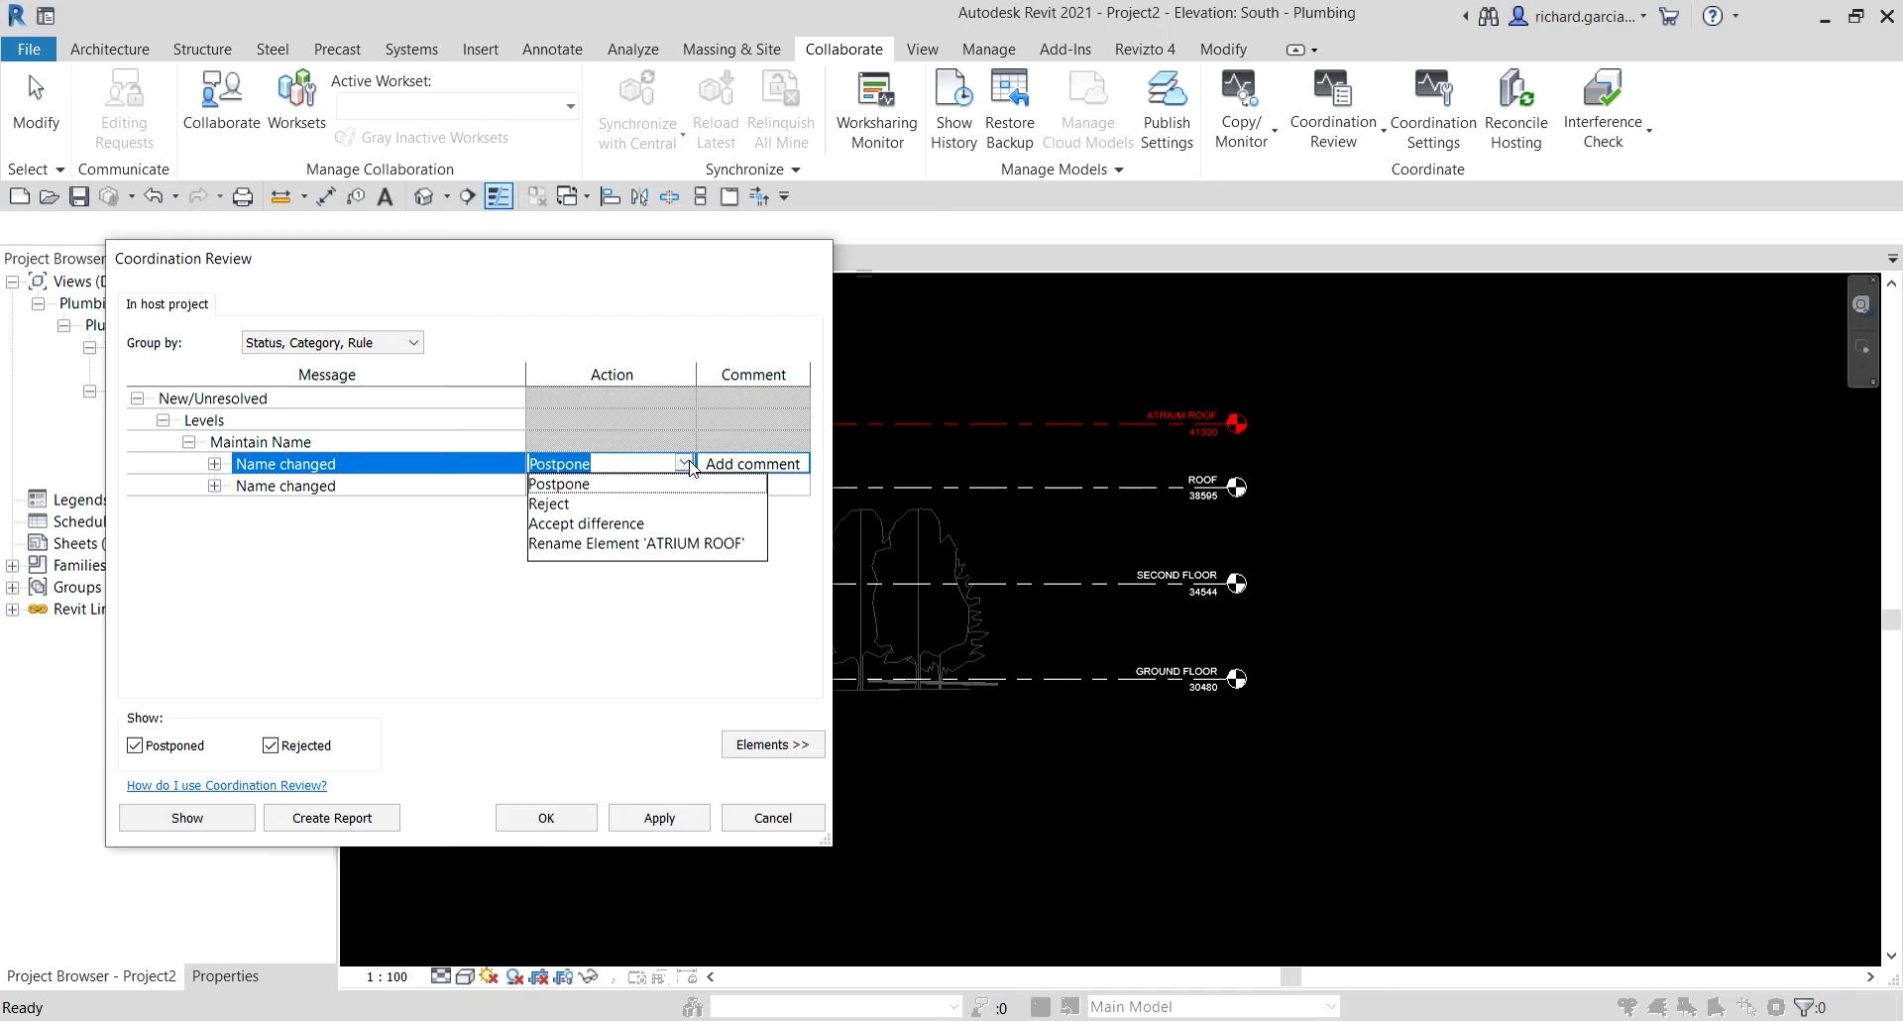
{"action": "left_click", "coordinate": [603, 524]}
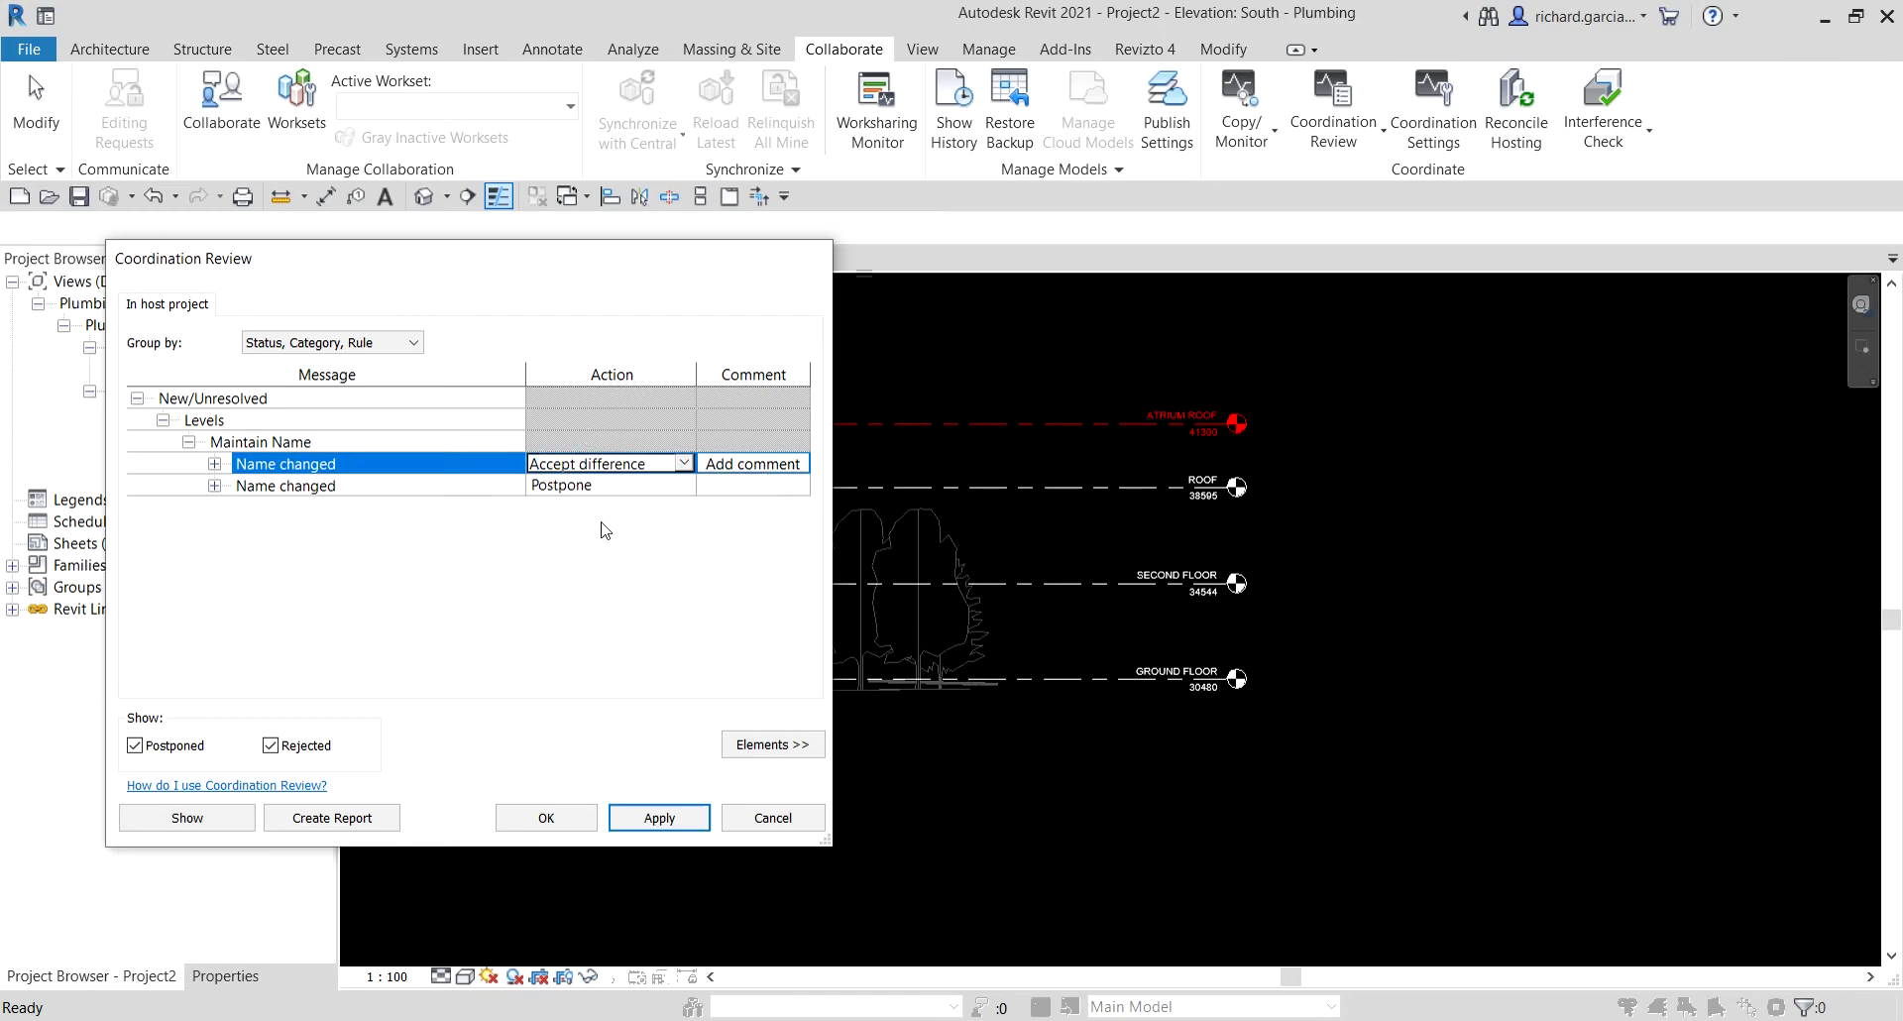
Set the ROOF level's name change action to Accept difference and confirm the Coordination Review.
{"action": "left_click", "coordinate": [682, 488]}
{"action": "left_click", "coordinate": [679, 493]}
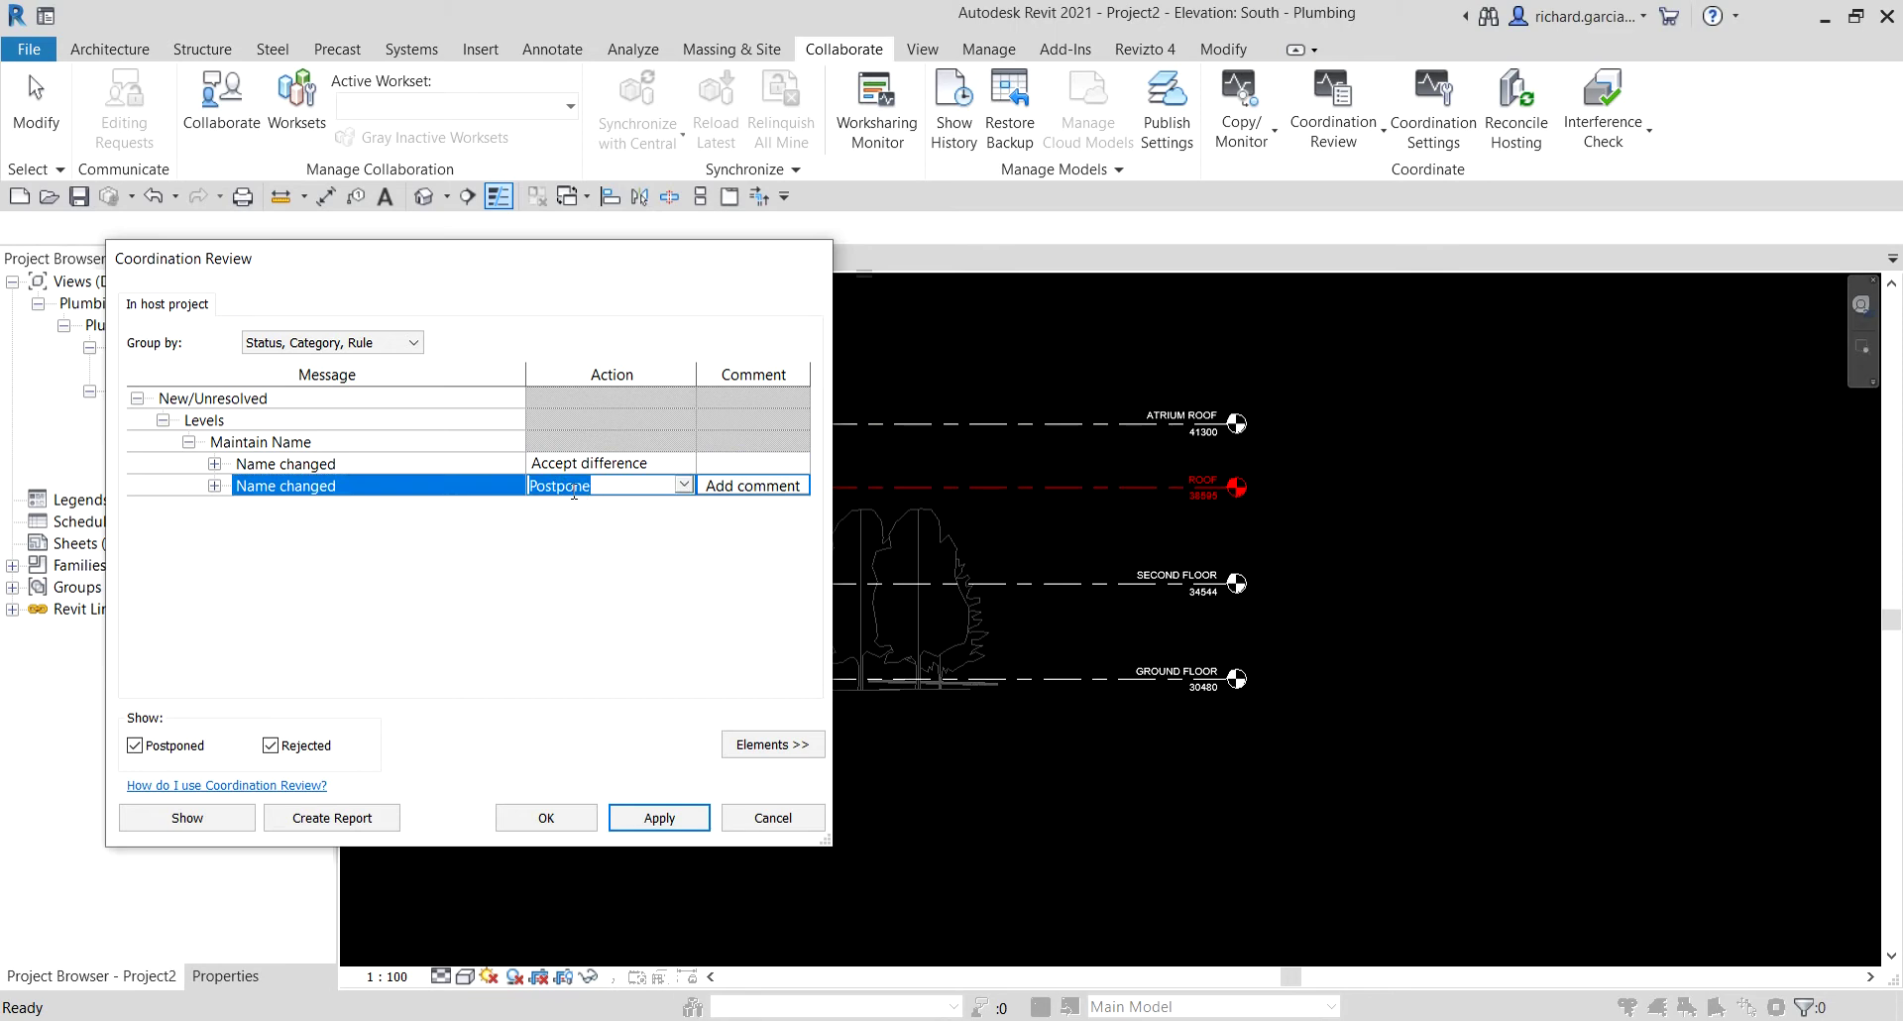
{"action": "left_click", "coordinate": [681, 487]}
{"action": "left_click", "coordinate": [580, 548]}
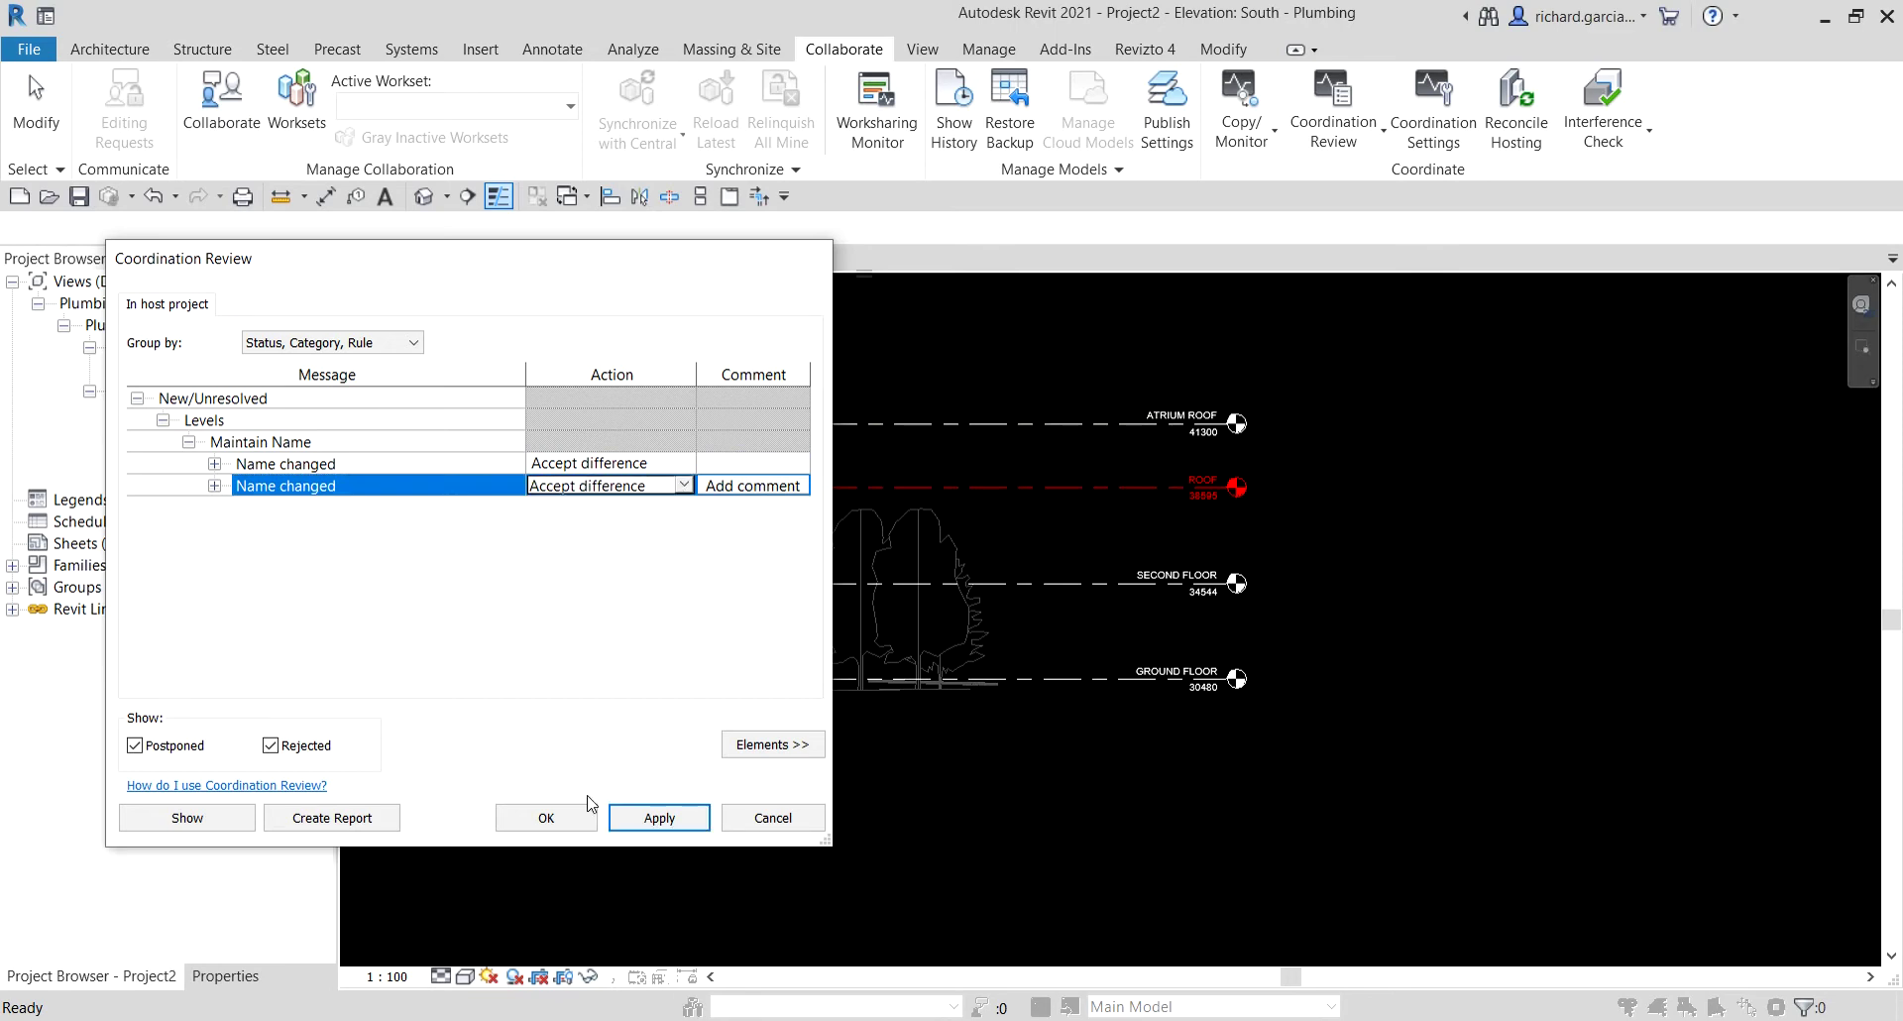
{"action": "left_click", "coordinate": [546, 818]}
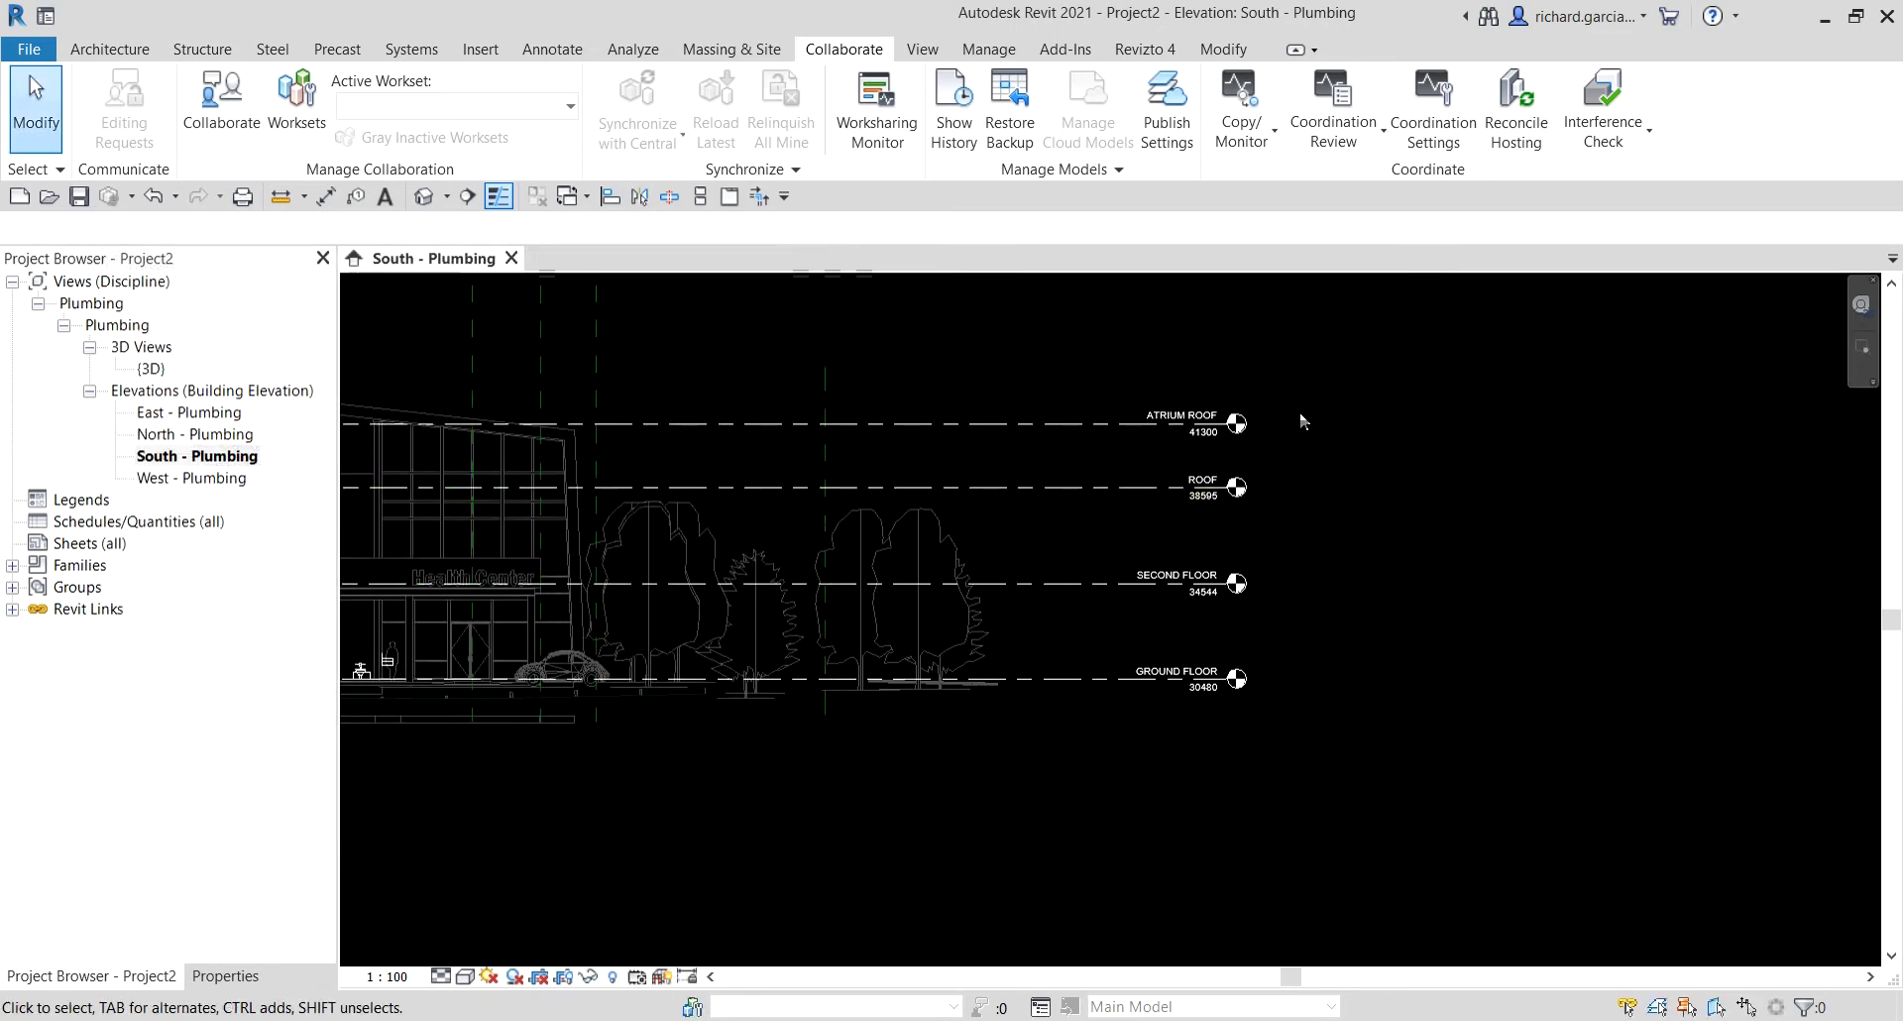
Start a new floor plan and check the view template applied to new views in the Floor Plan type properties.
{"action": "scroll", "coordinate": [1371, 555], "scroll_direction": "down", "scroll_amount": 2}
{"action": "middle_click_drag", "start_coordinate": [745, 756], "coordinate": [1168, 803]}
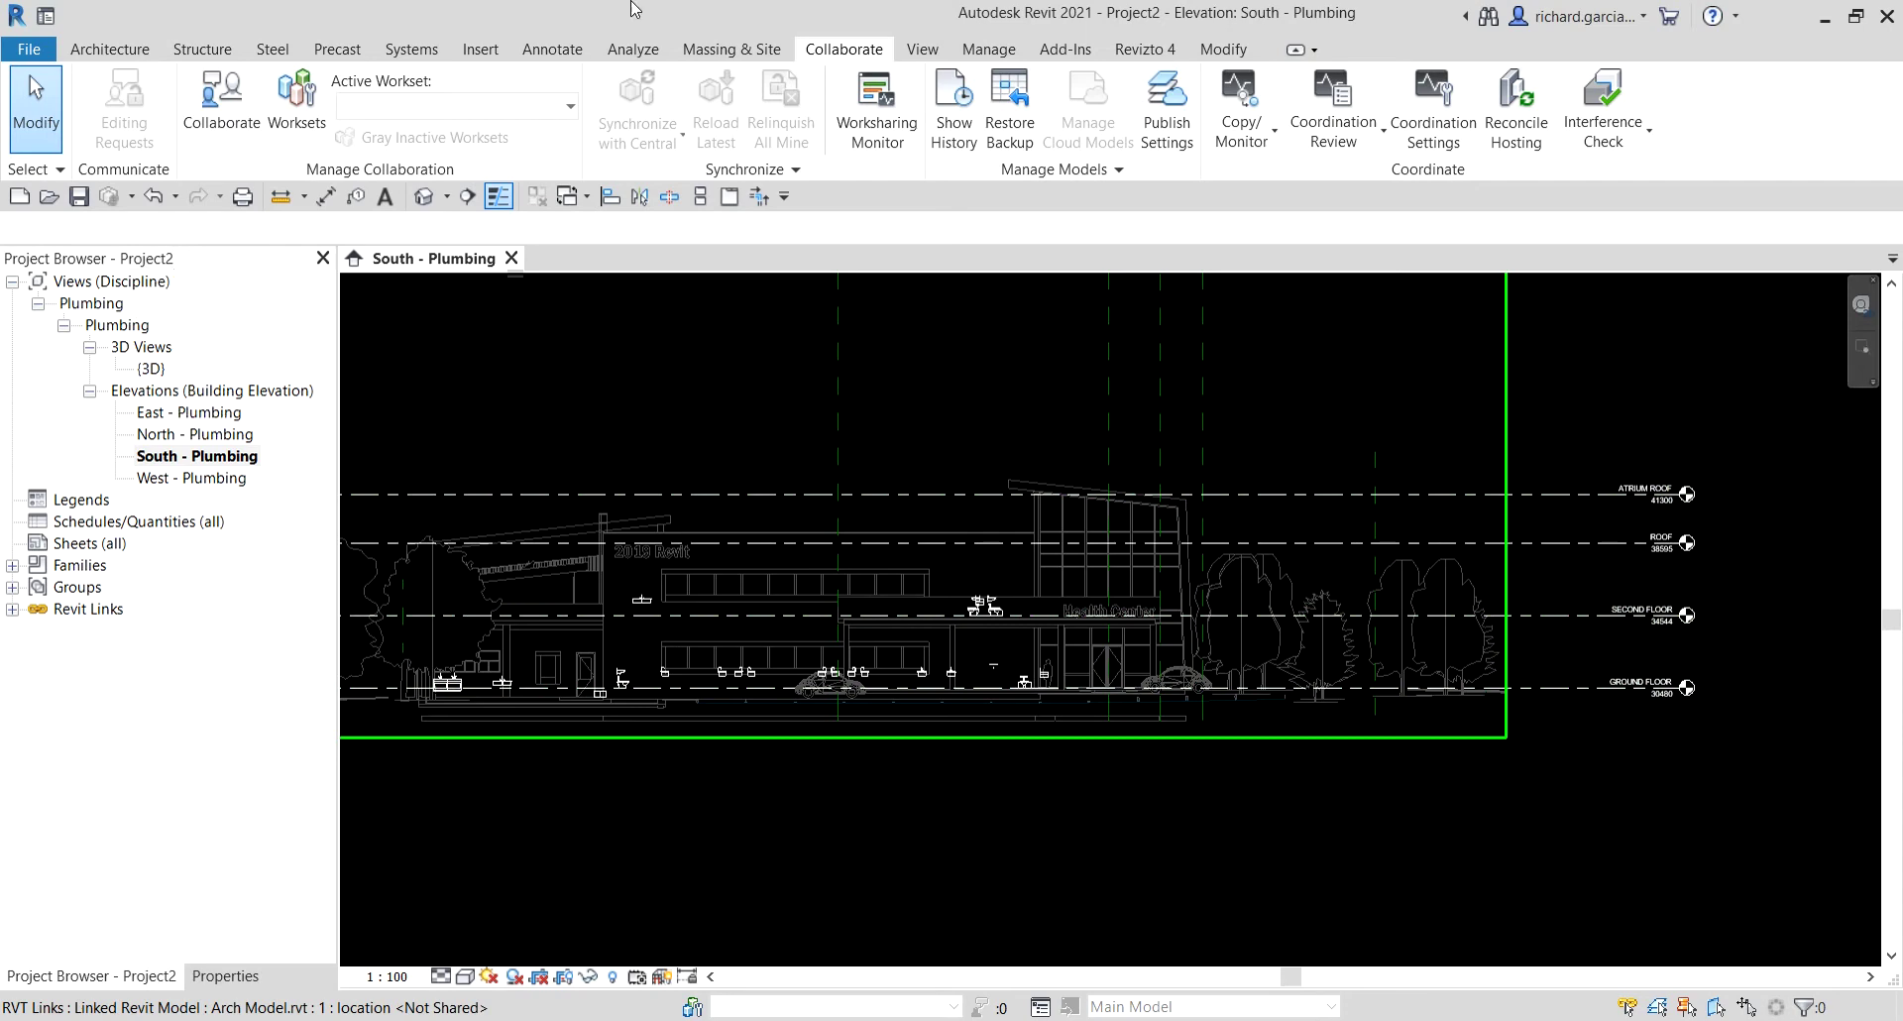
{"action": "left_click", "coordinate": [923, 49]}
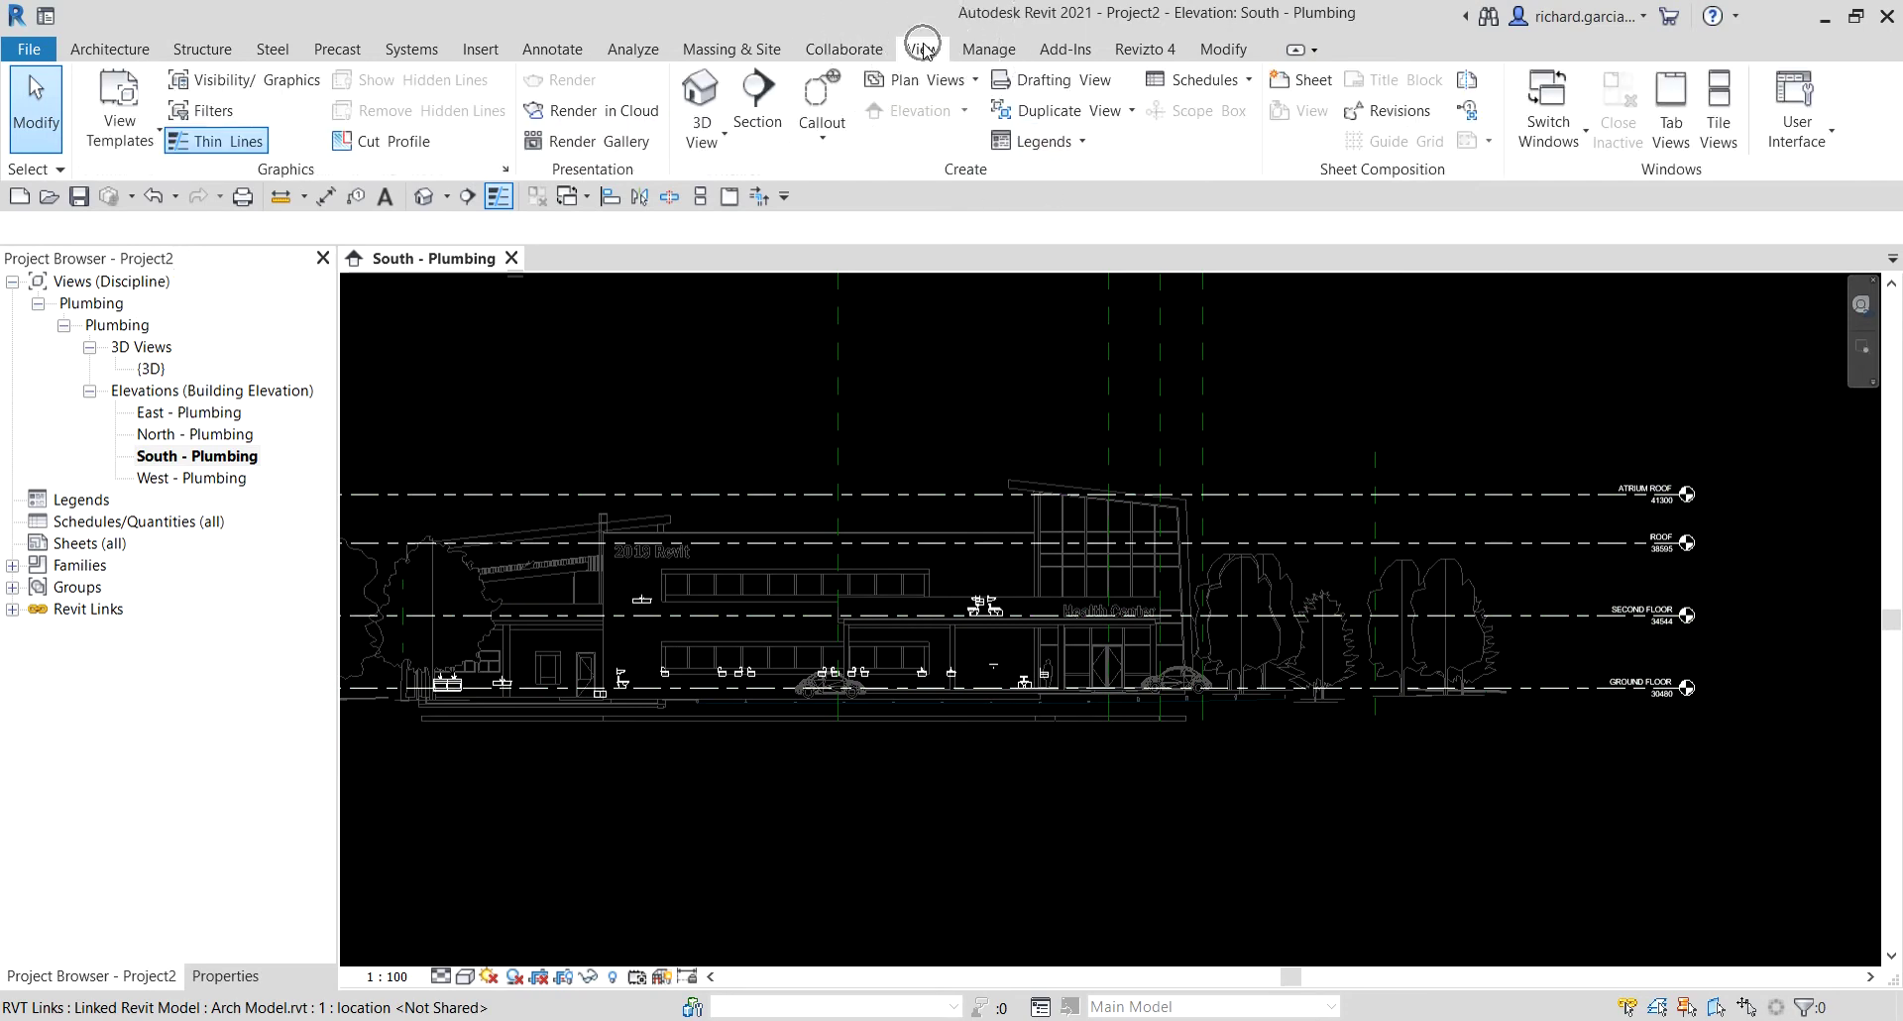
{"action": "left_click", "coordinate": [977, 83]}
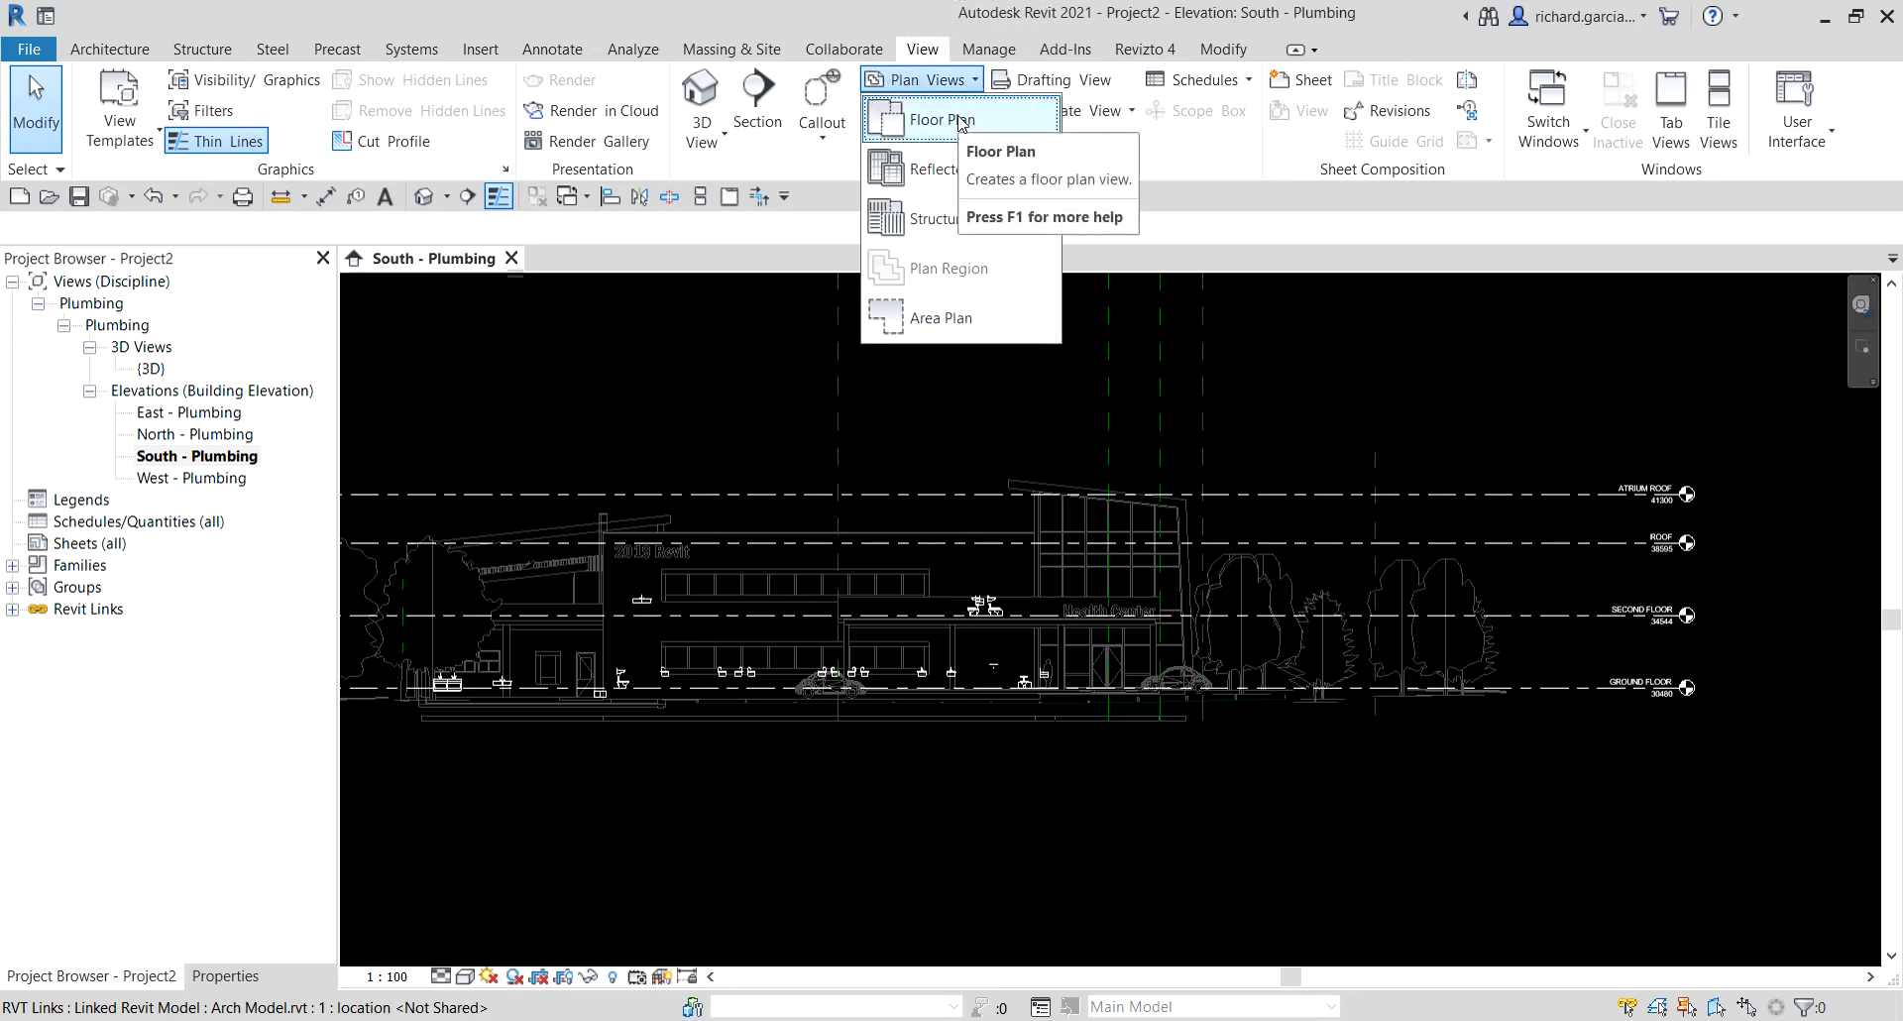
{"action": "left_click", "coordinate": [936, 120]}
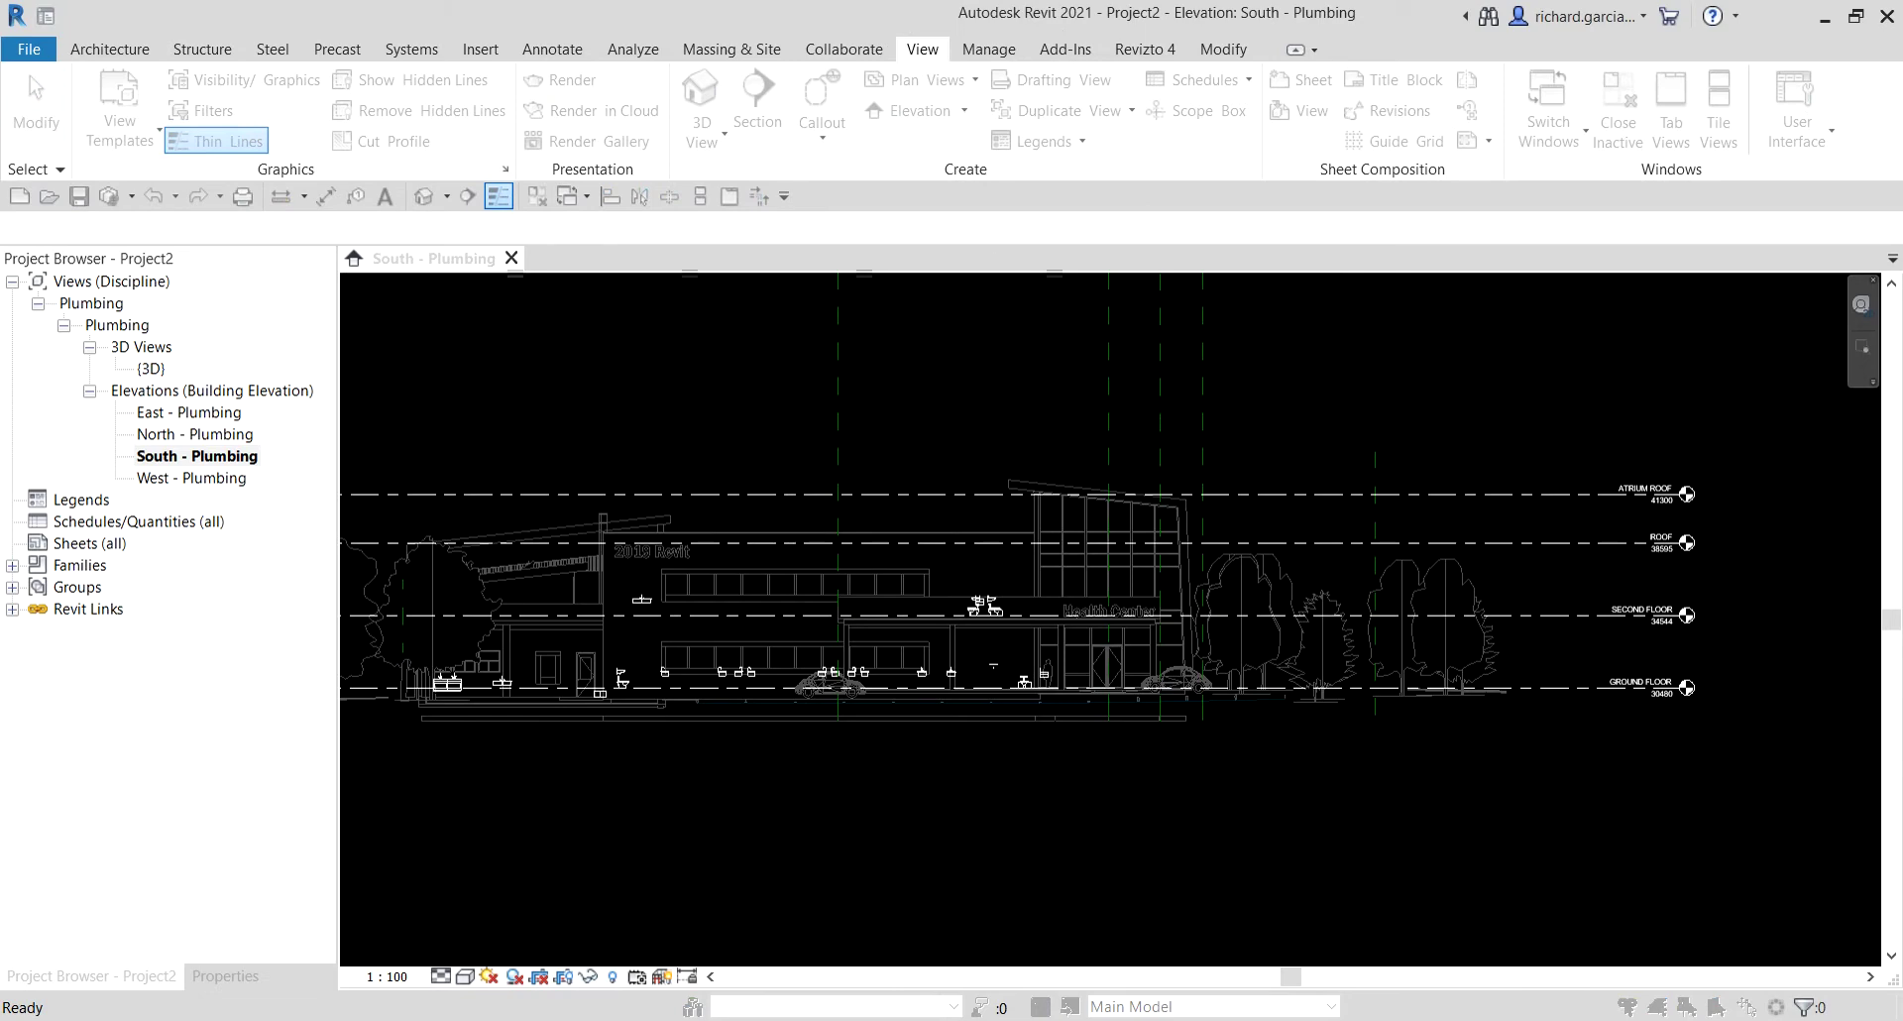
{"action": "left_click_drag", "start_coordinate": [278, 328], "coordinate": [958, 274]}
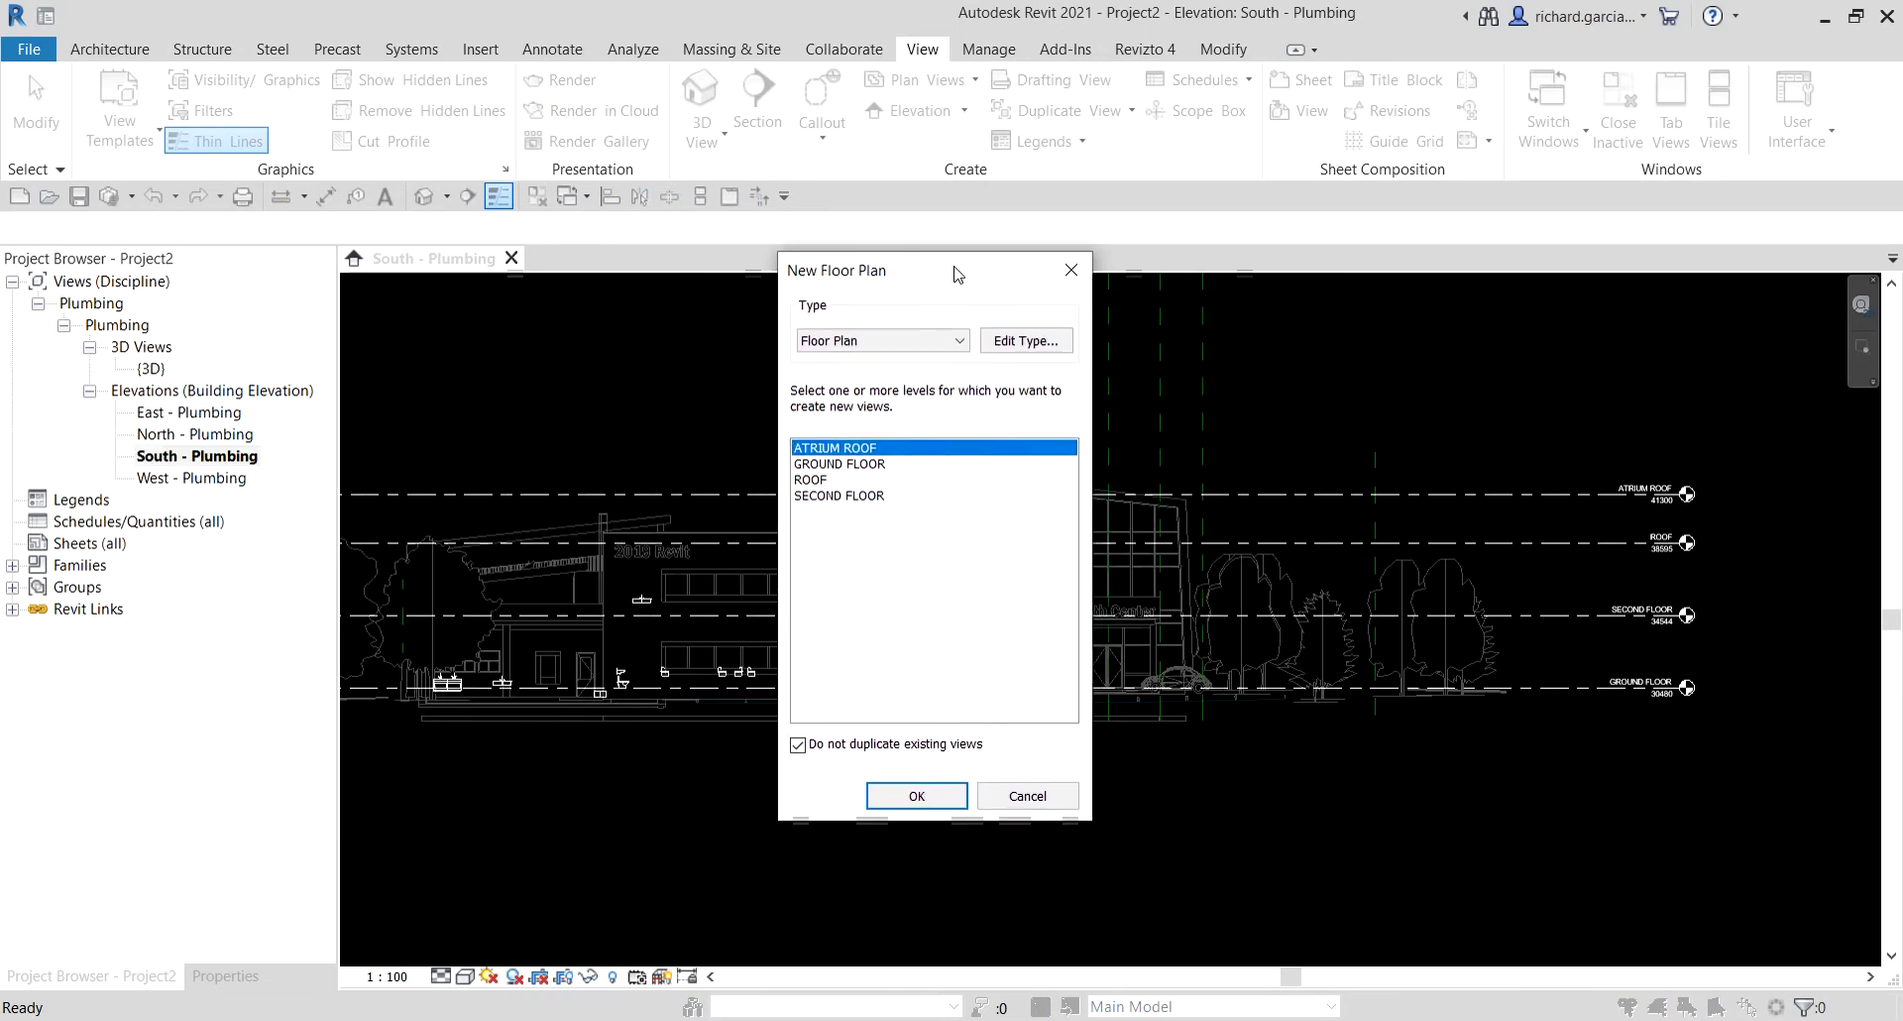
{"action": "left_click", "coordinate": [860, 344]}
{"action": "left_click", "coordinate": [1024, 343]}
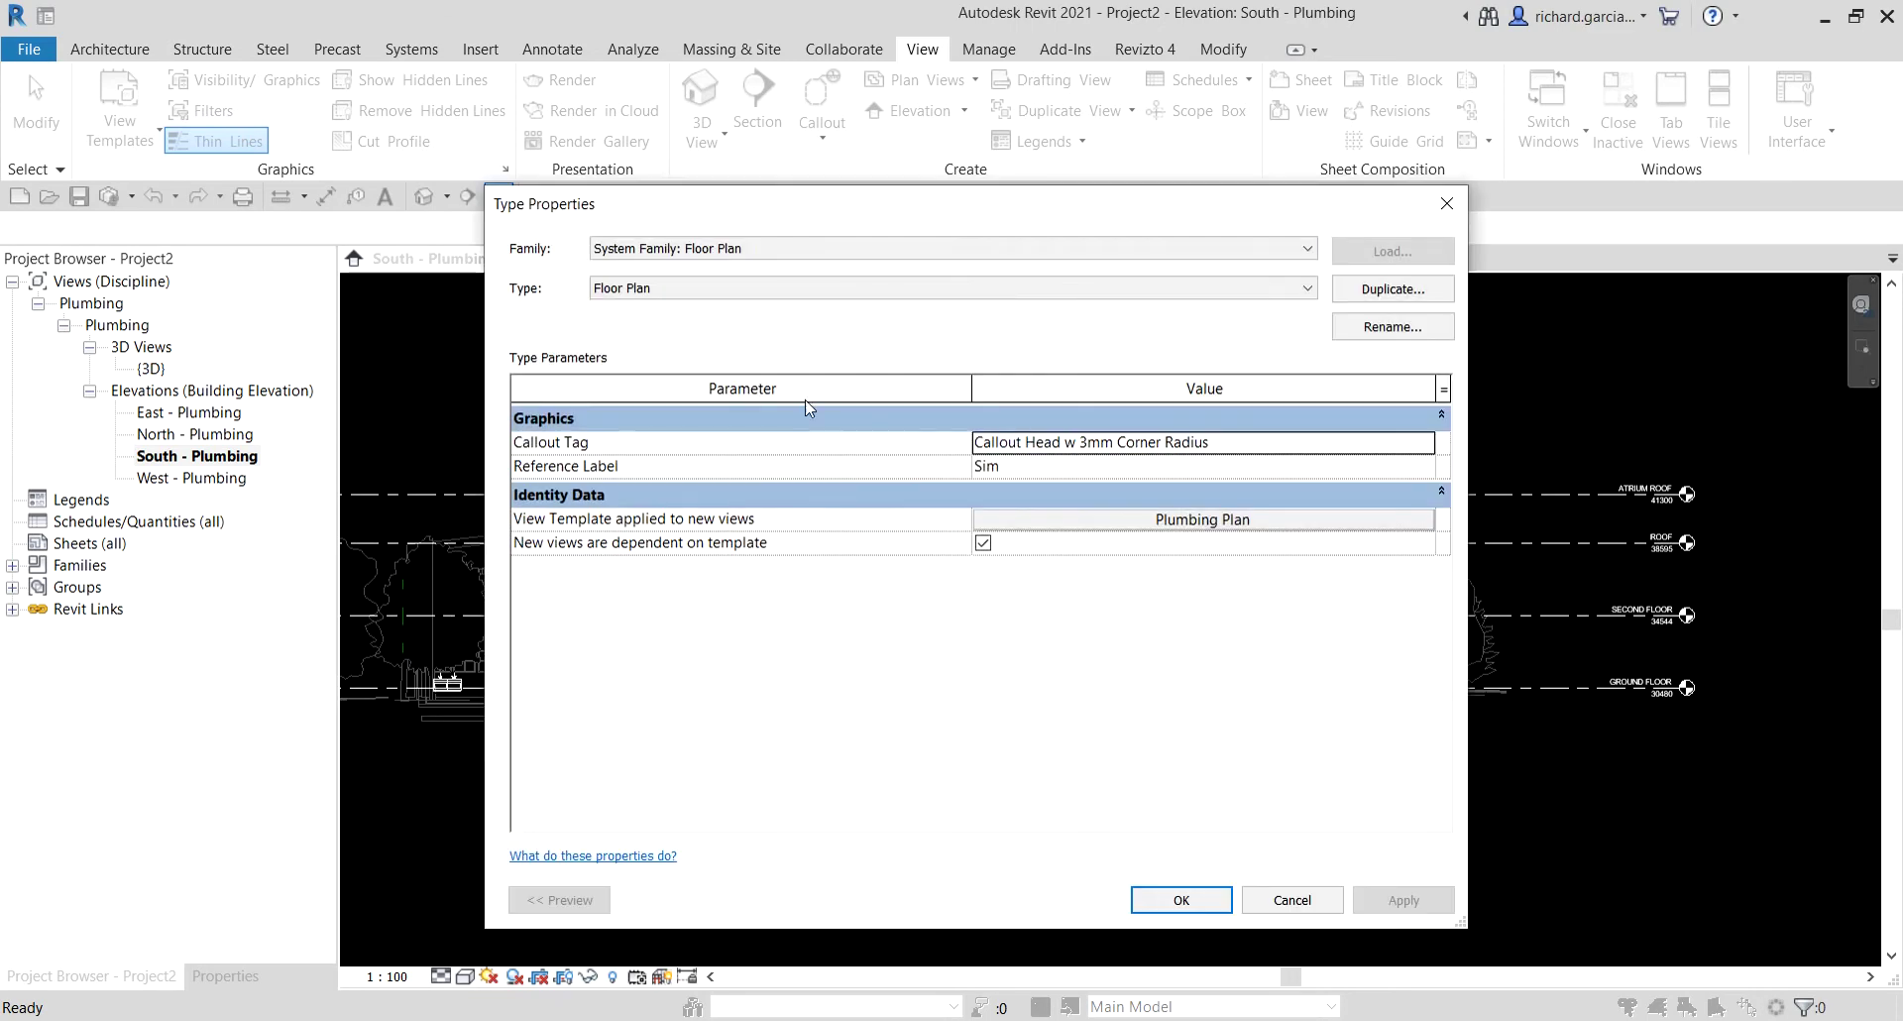
{"action": "left_click", "coordinate": [592, 520]}
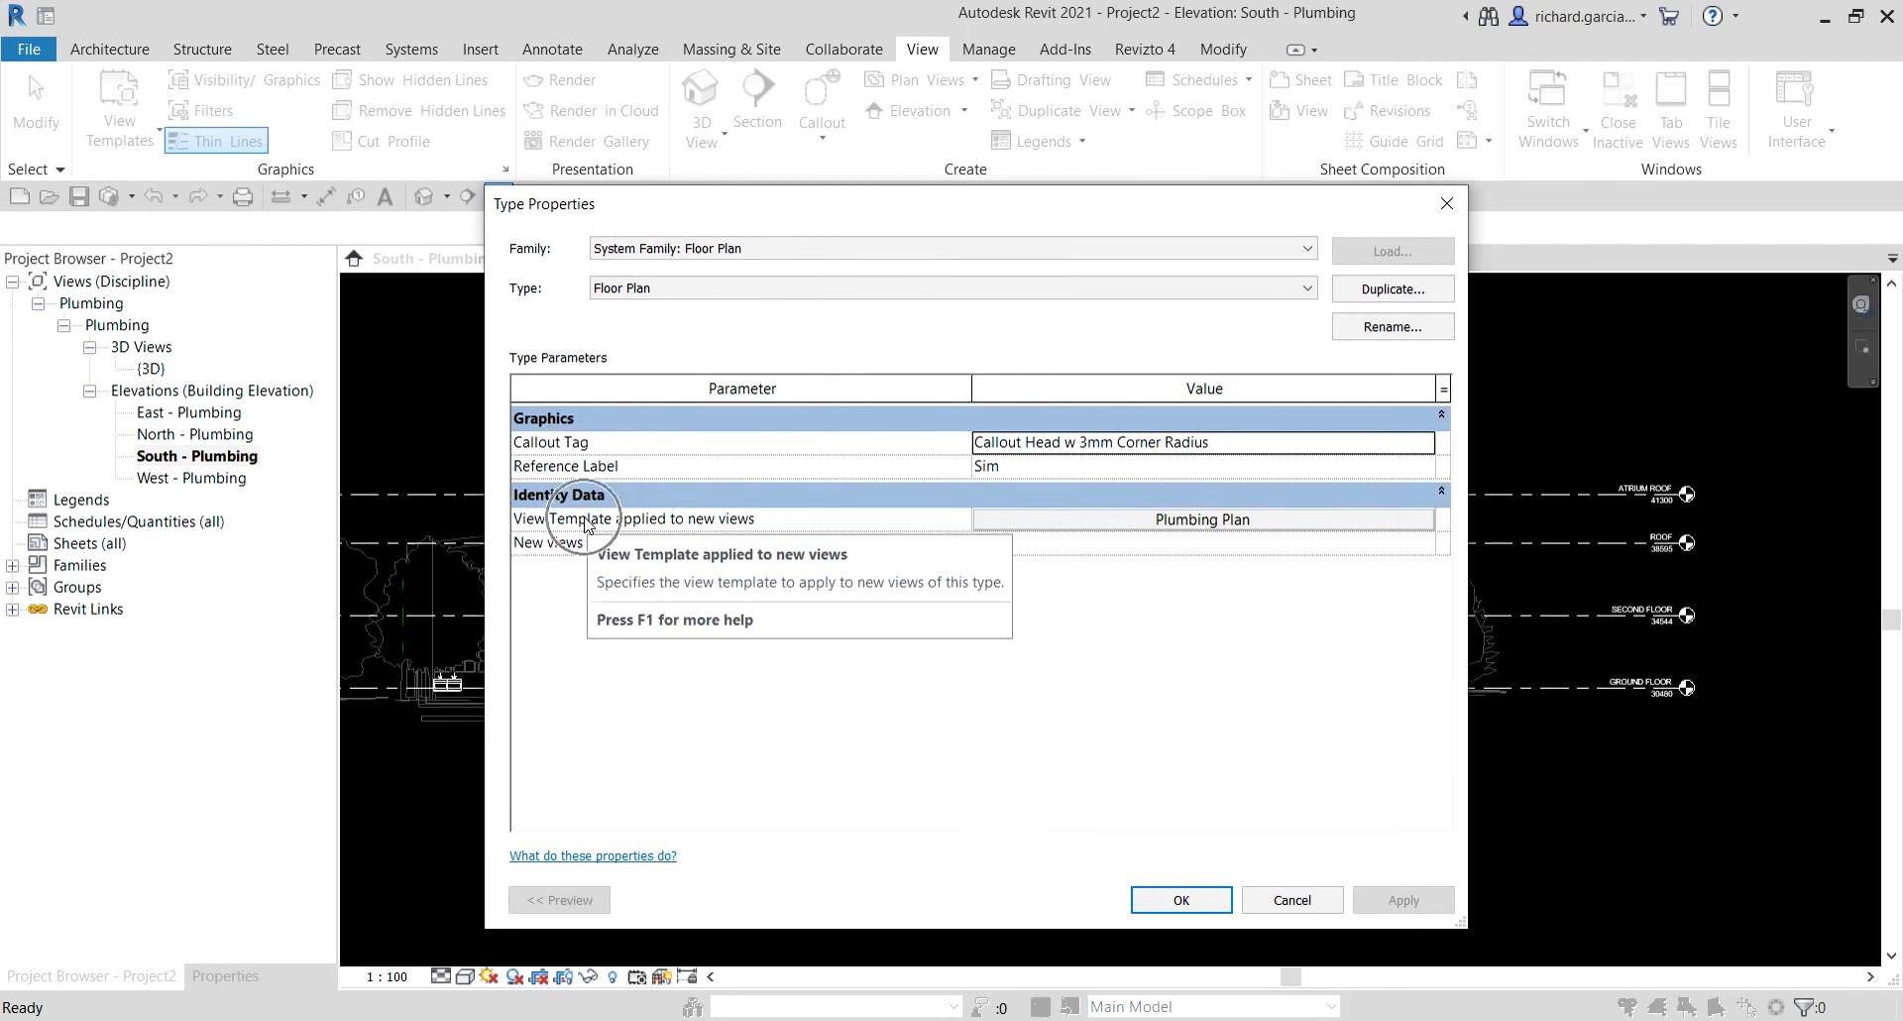
{"action": "left_click", "coordinate": [1172, 524]}
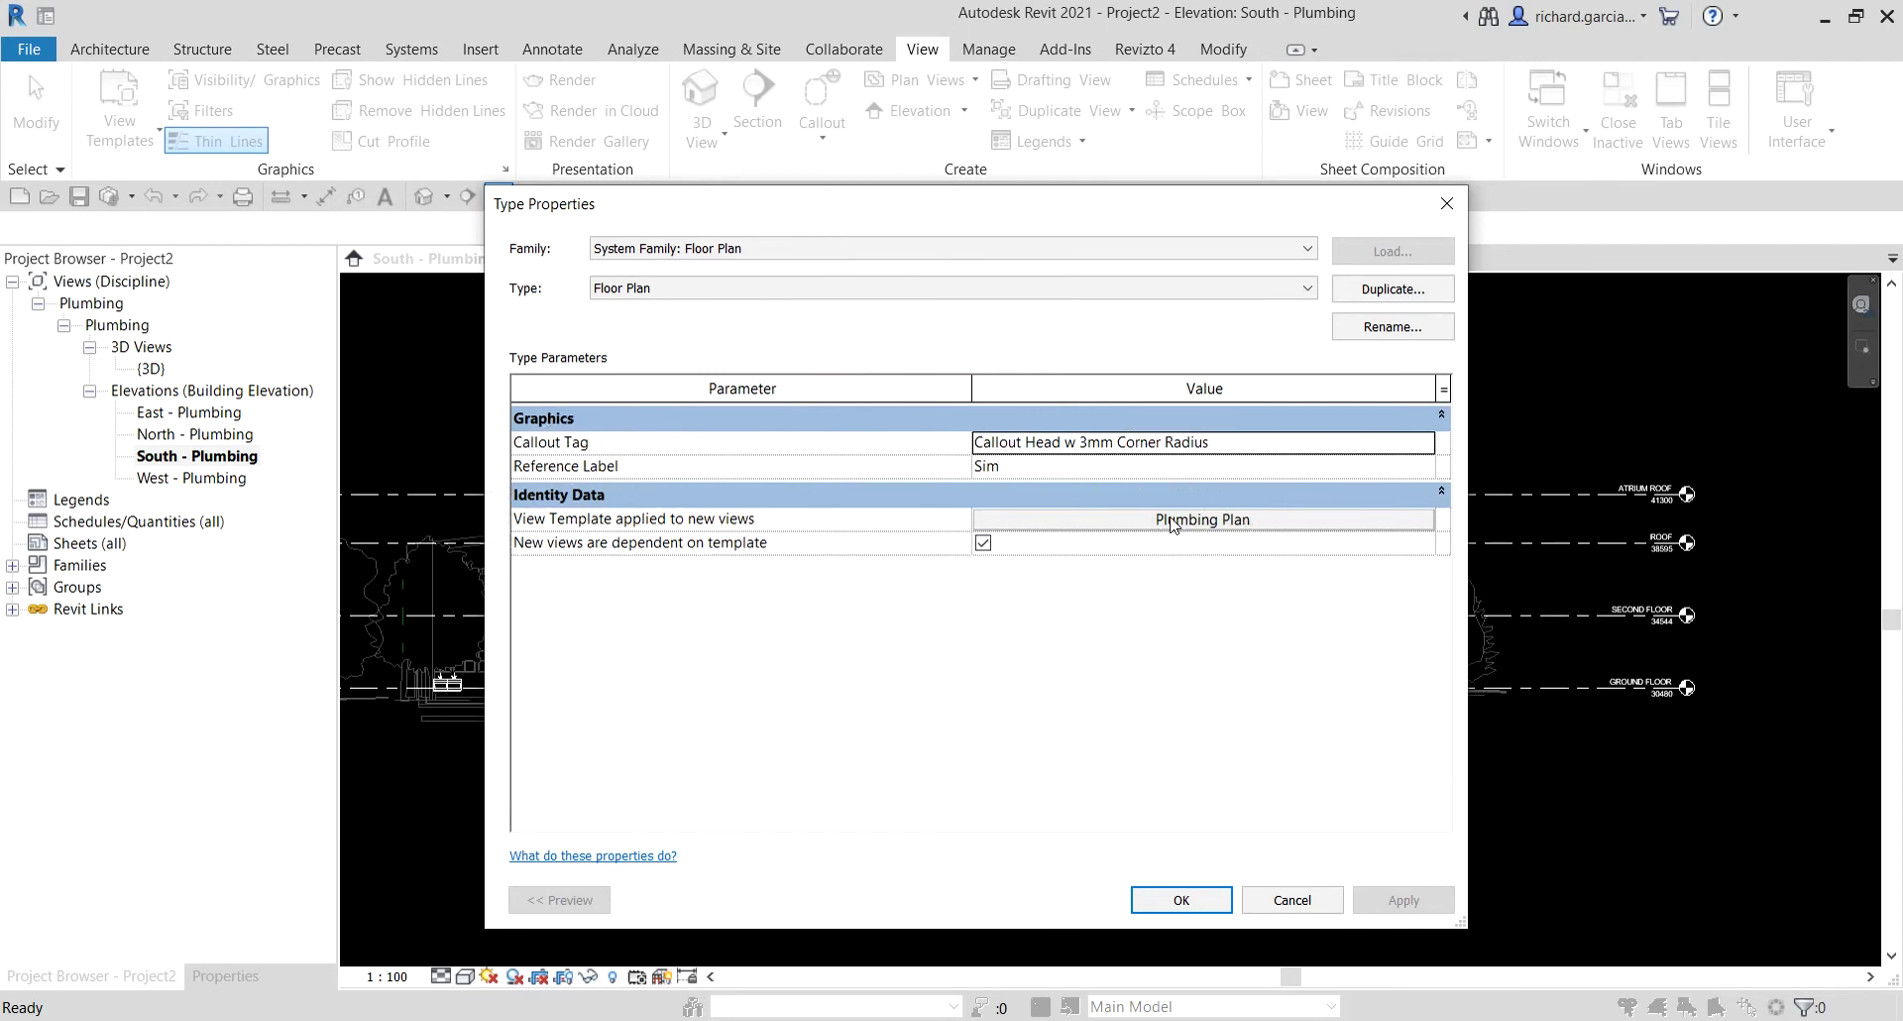
{"action": "left_click", "coordinate": [1186, 900]}
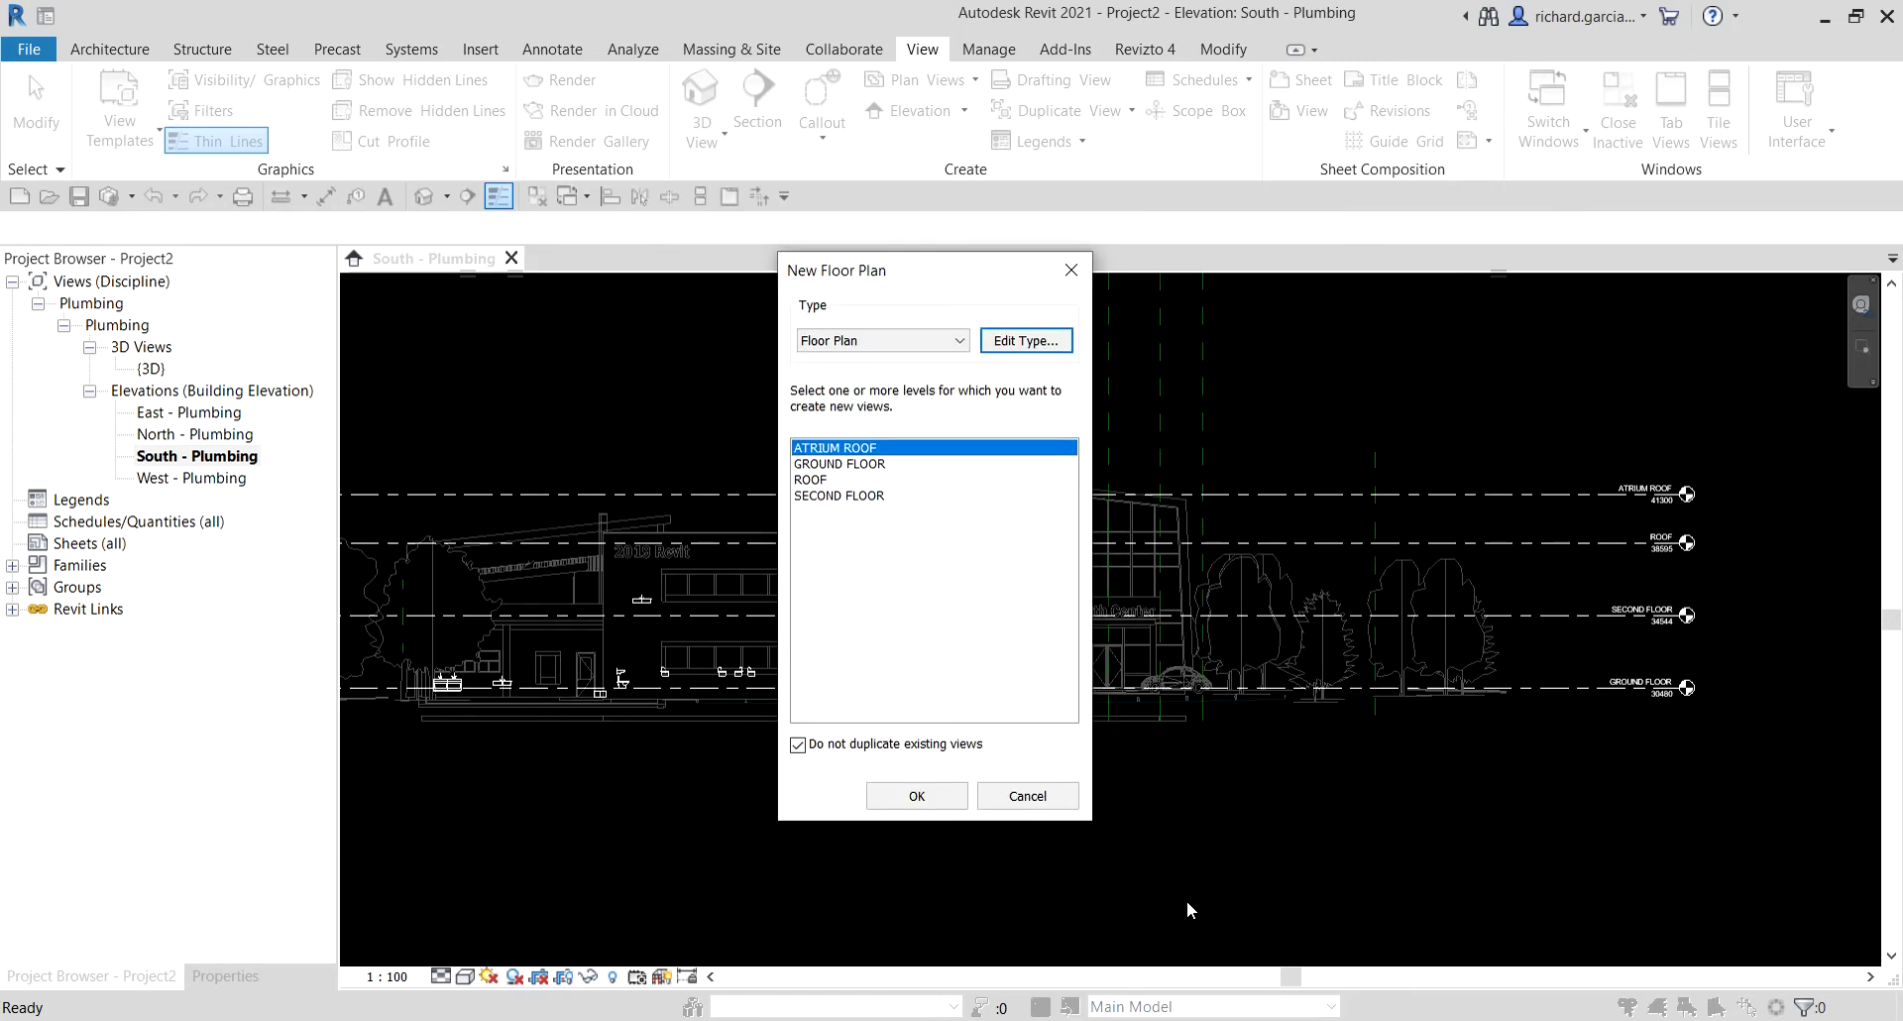
Create floor plan views for the ATRIUM ROOF, GROUND FLOOR, ROOF and SECOND FLOOR levels.
{"action": "left_click", "coordinate": [833, 496], "text": "shift"}
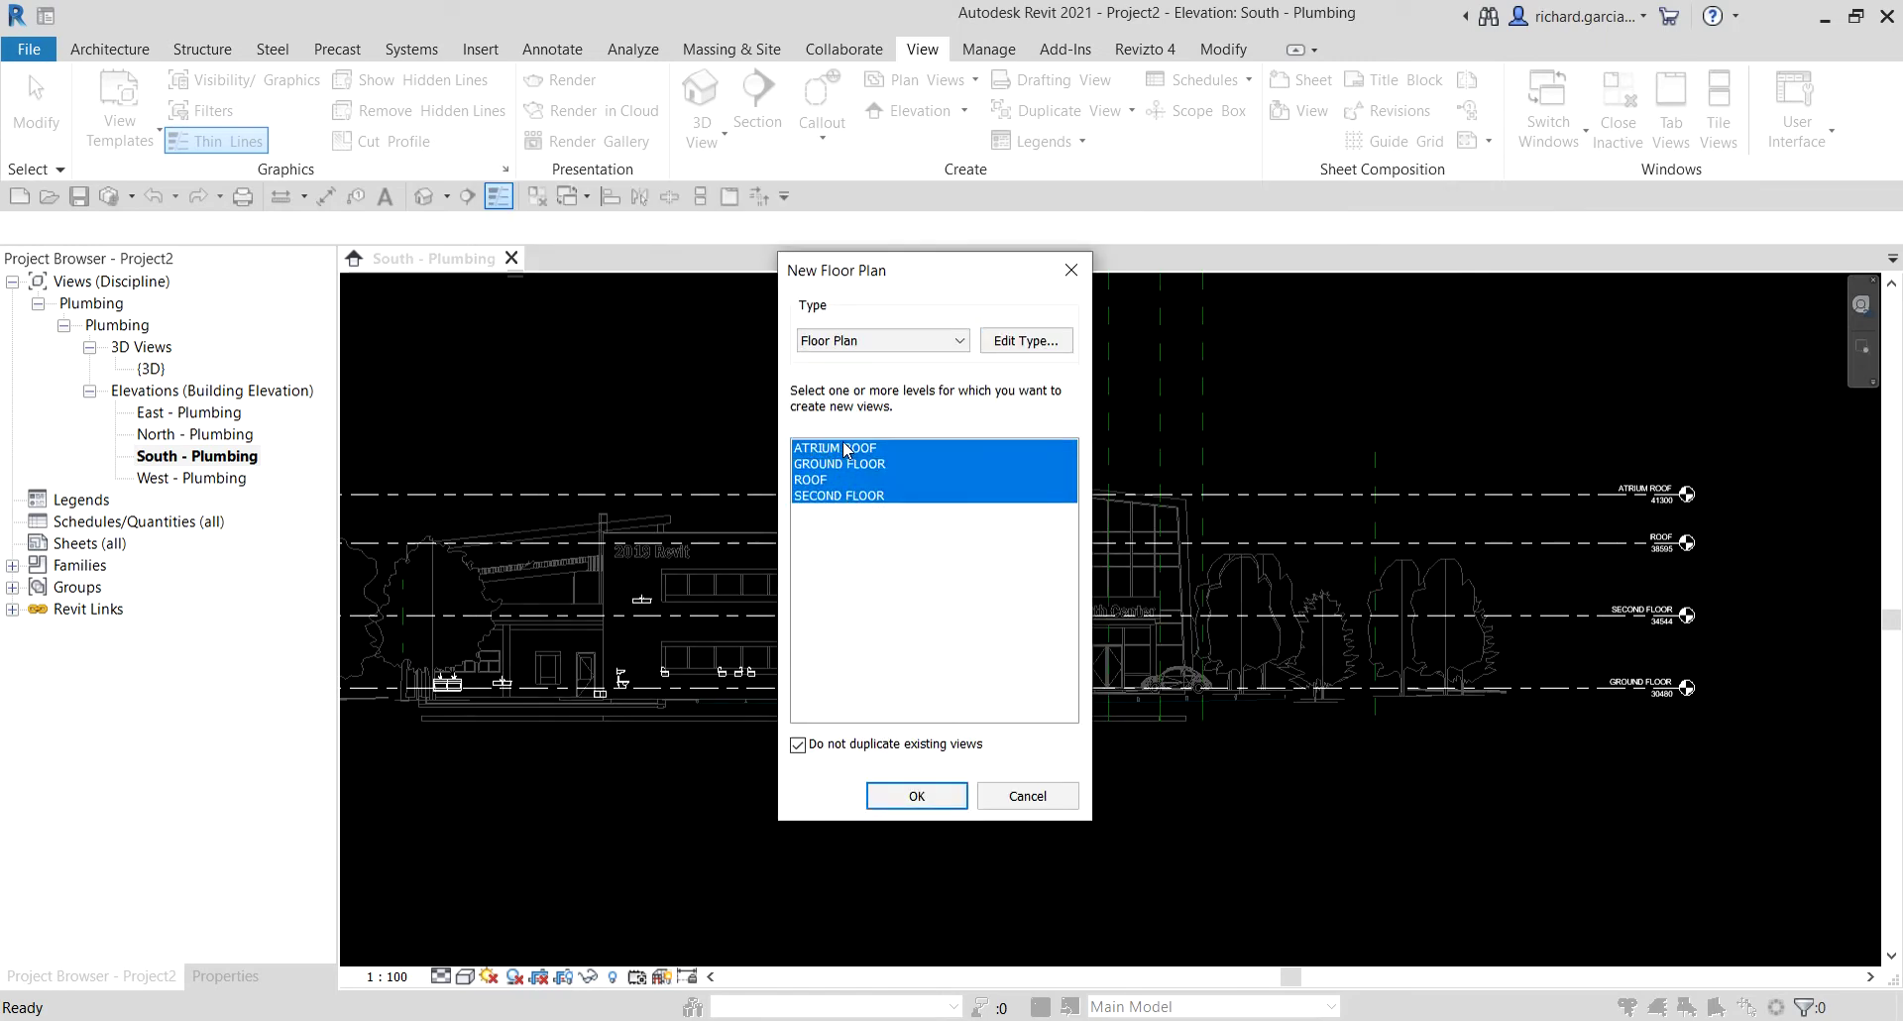
{"action": "left_click", "coordinate": [845, 451]}
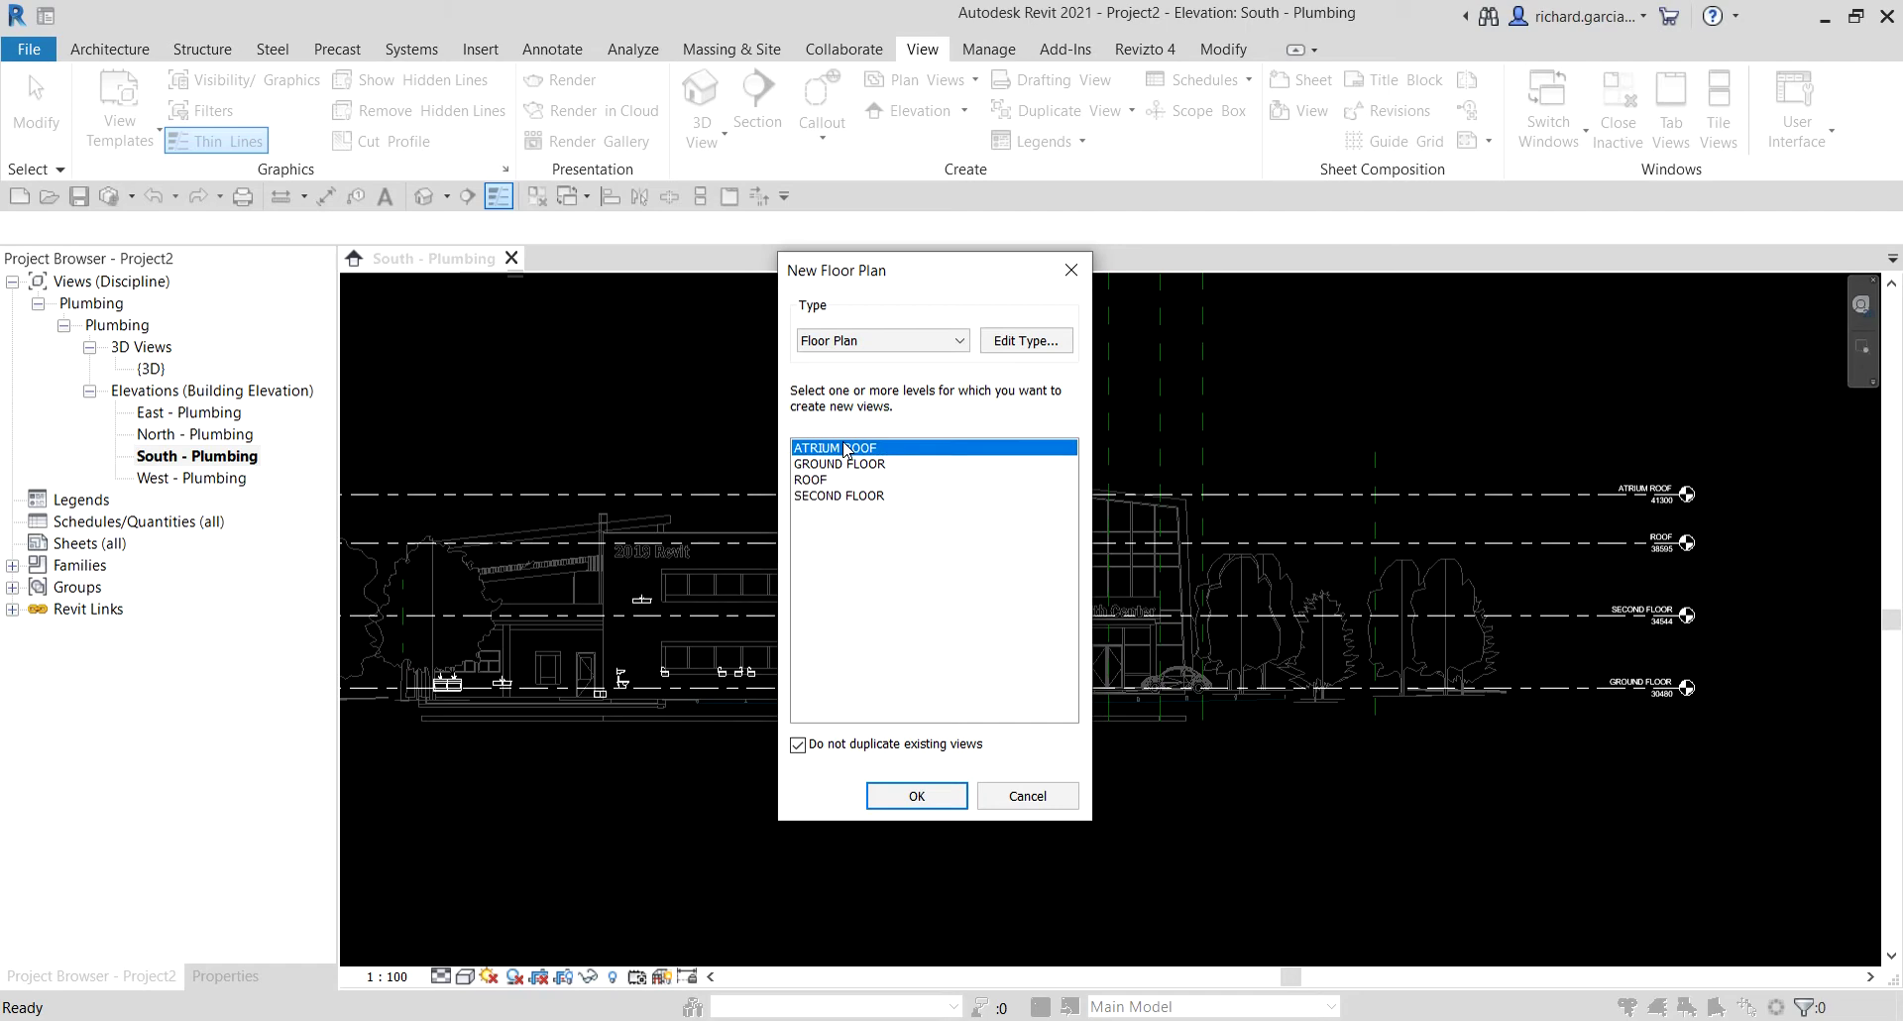
{"action": "left_click", "coordinate": [840, 496], "text": "shift"}
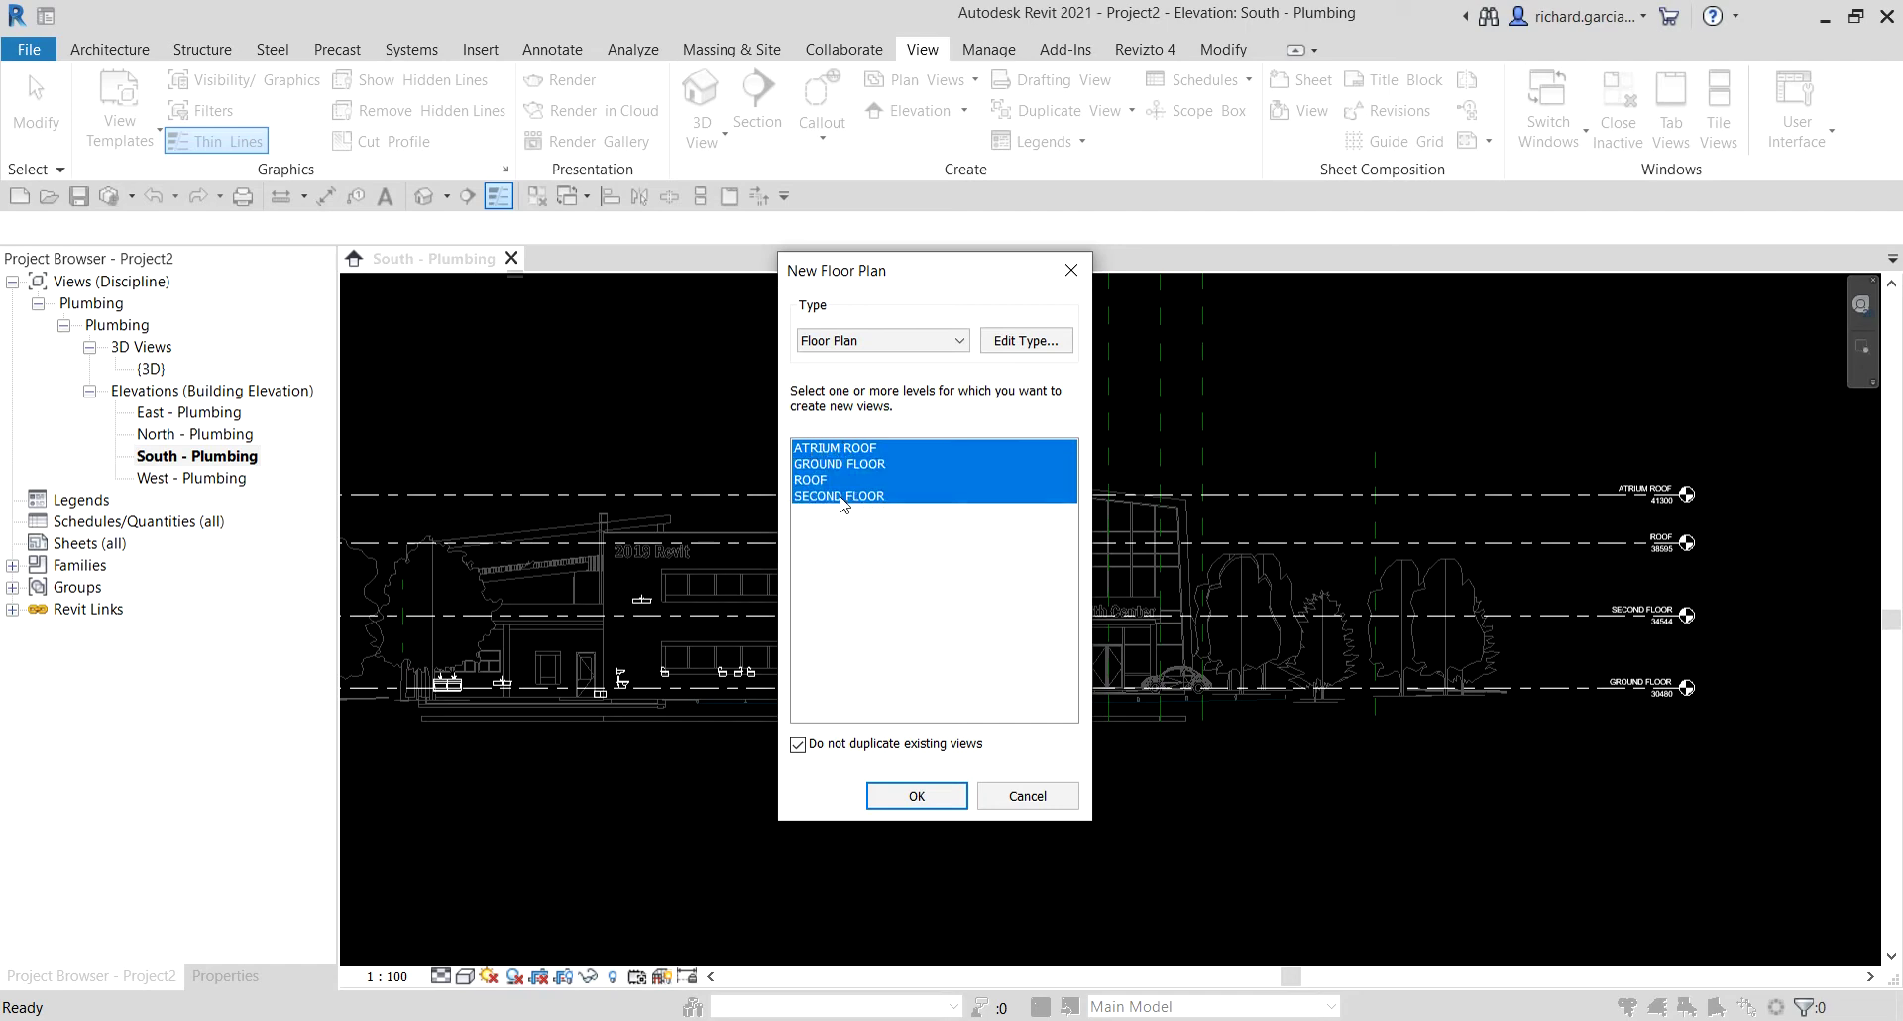
{"action": "left_click", "coordinate": [913, 794]}
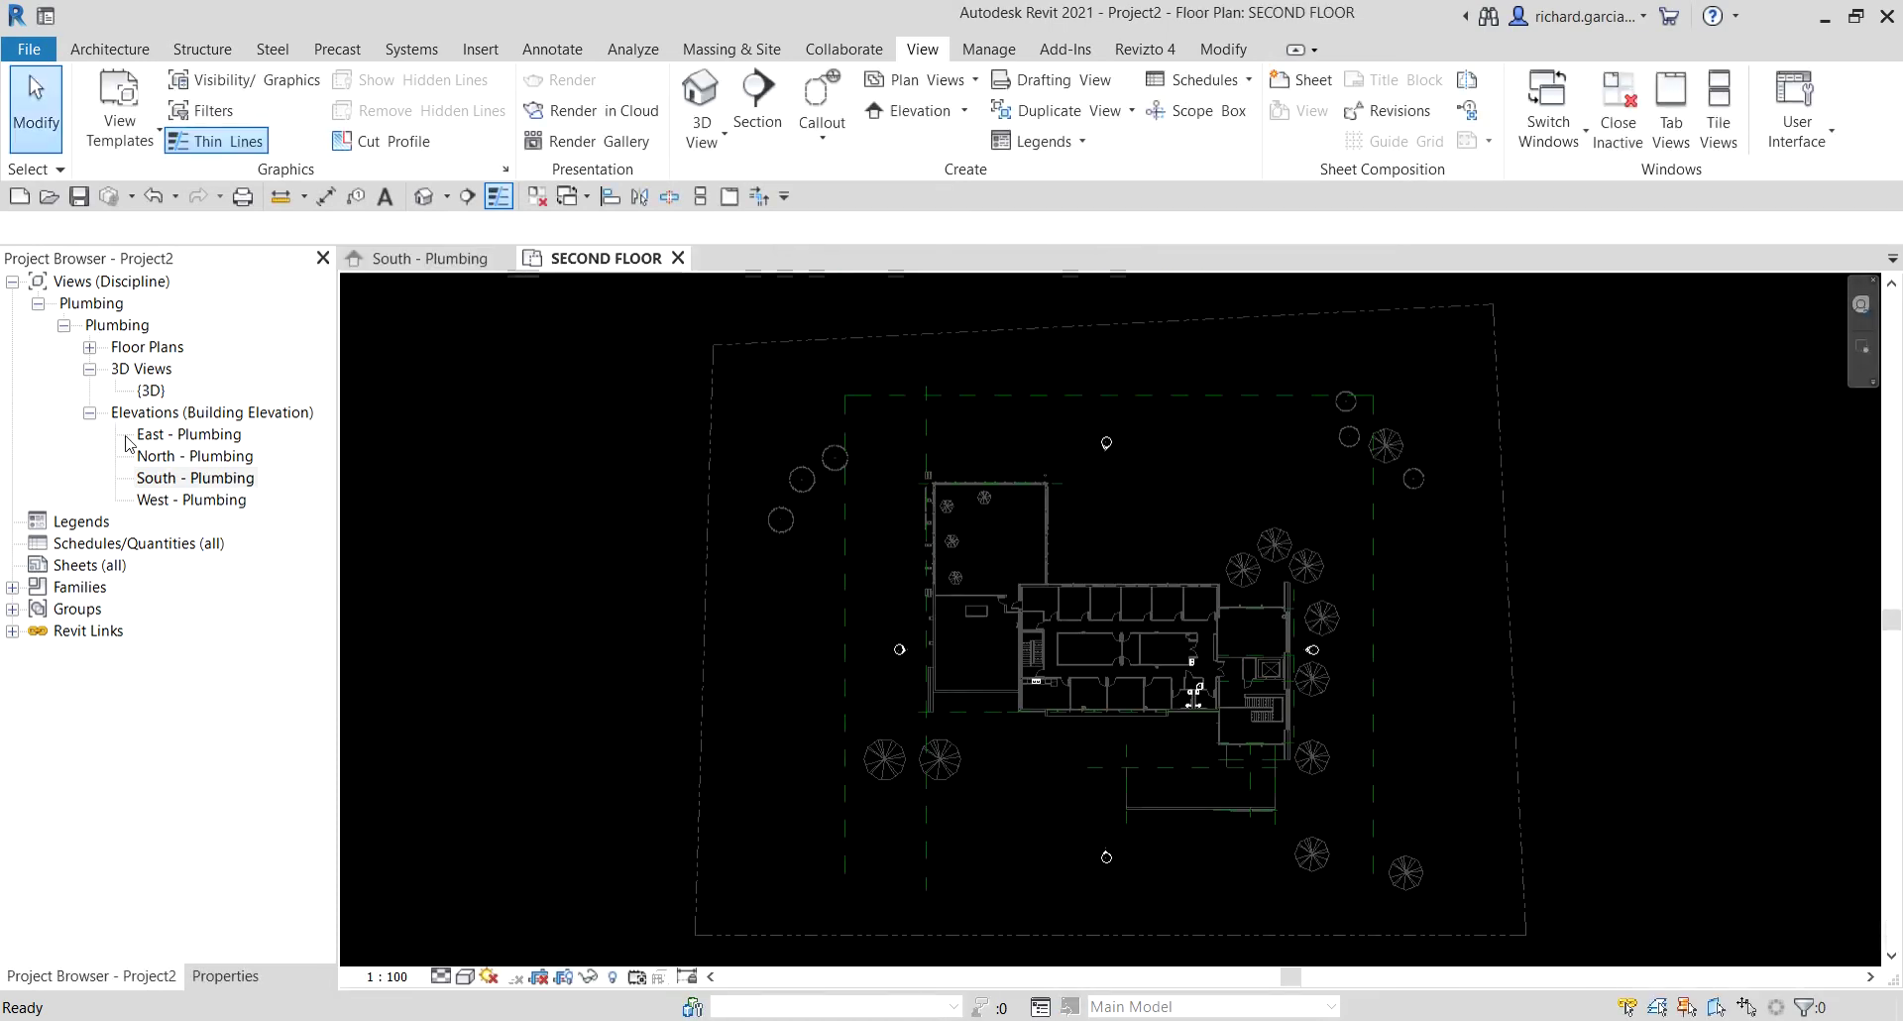
Expand the new Floor Plans group and open the GROUND FLOOR plan followed by the SECOND FLOOR plan.
{"action": "left_click", "coordinate": [89, 346]}
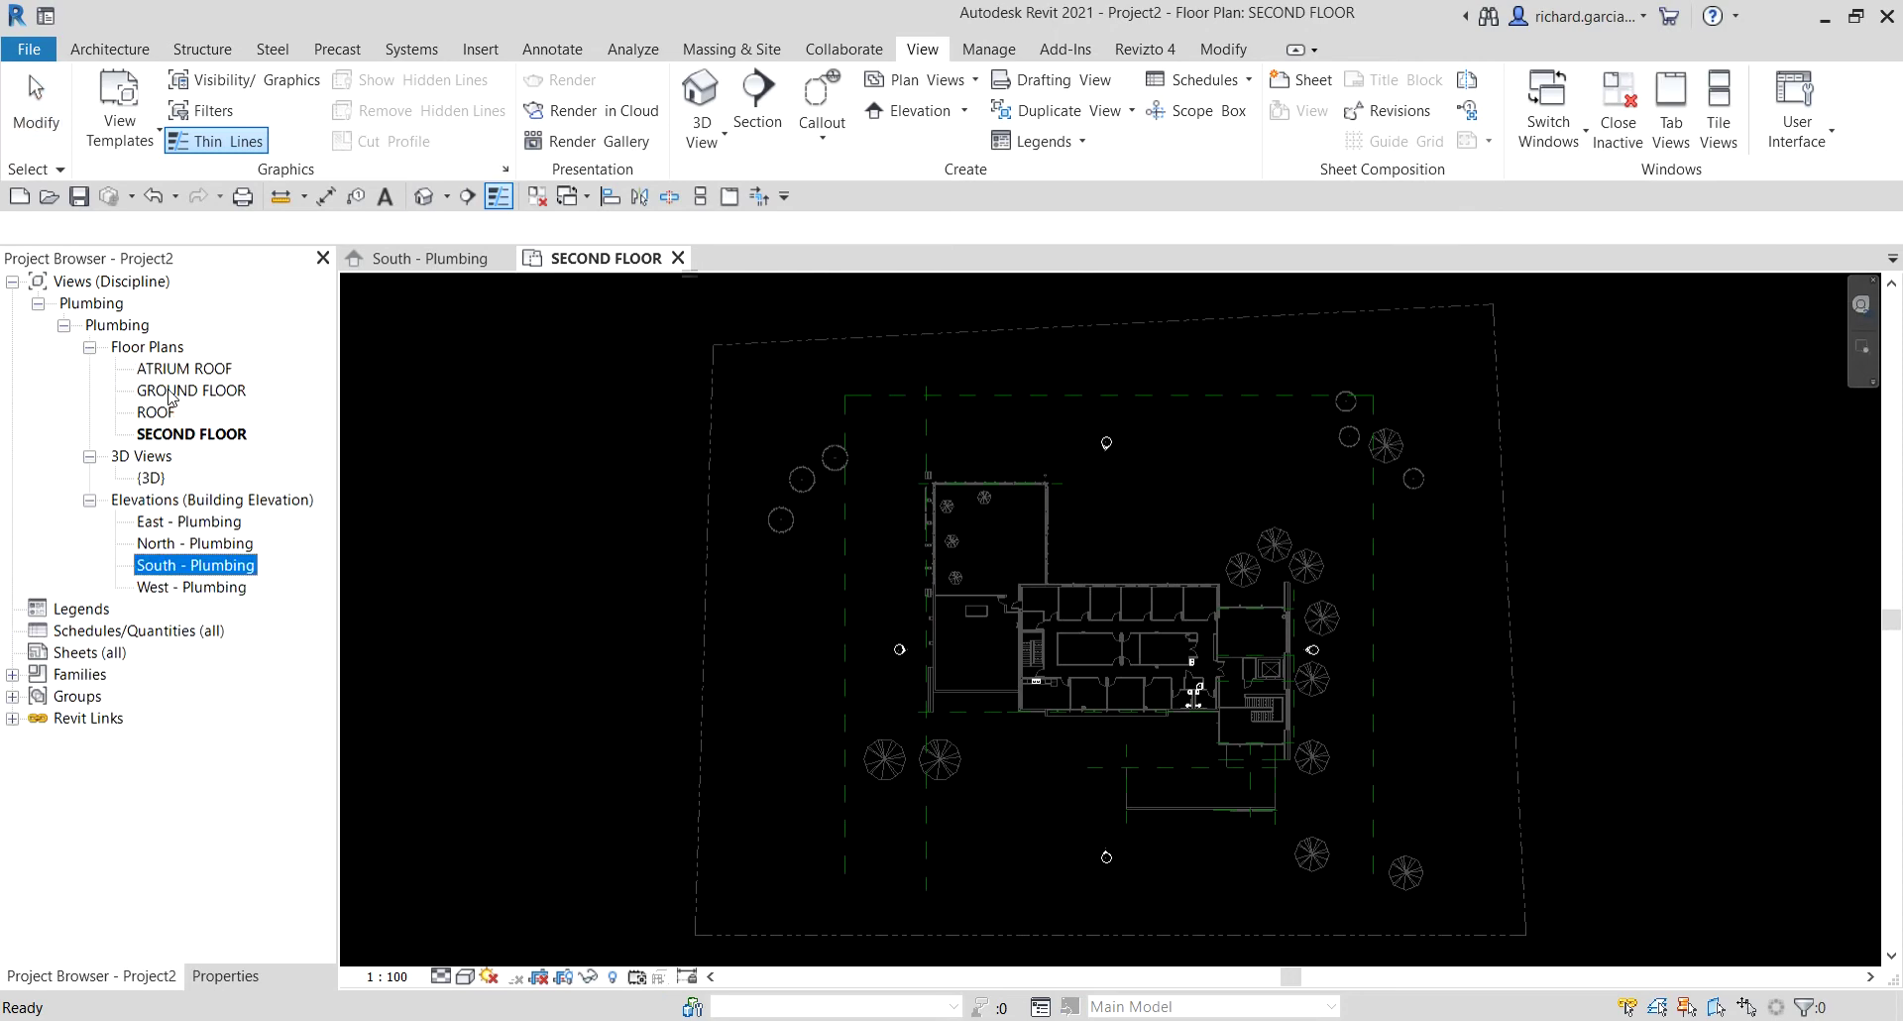
{"action": "double_click", "coordinate": [172, 392]}
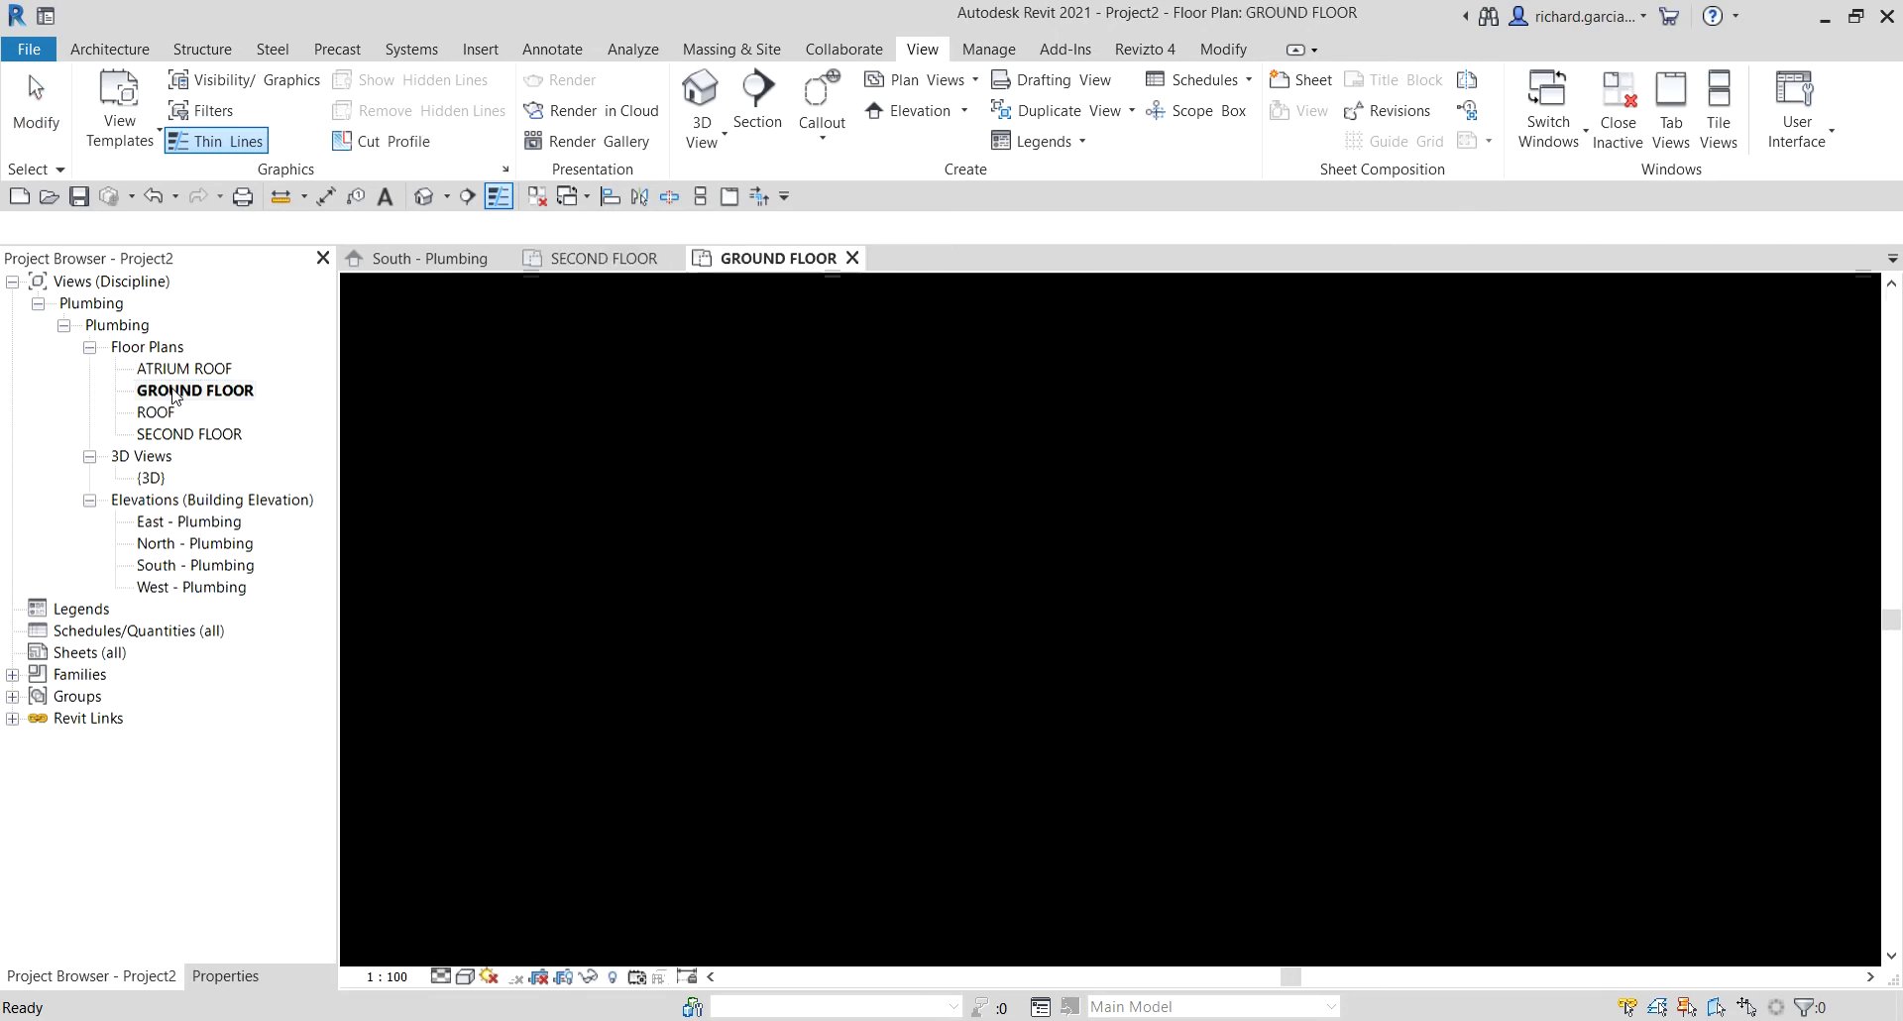
{"action": "double_click", "coordinate": [159, 436]}
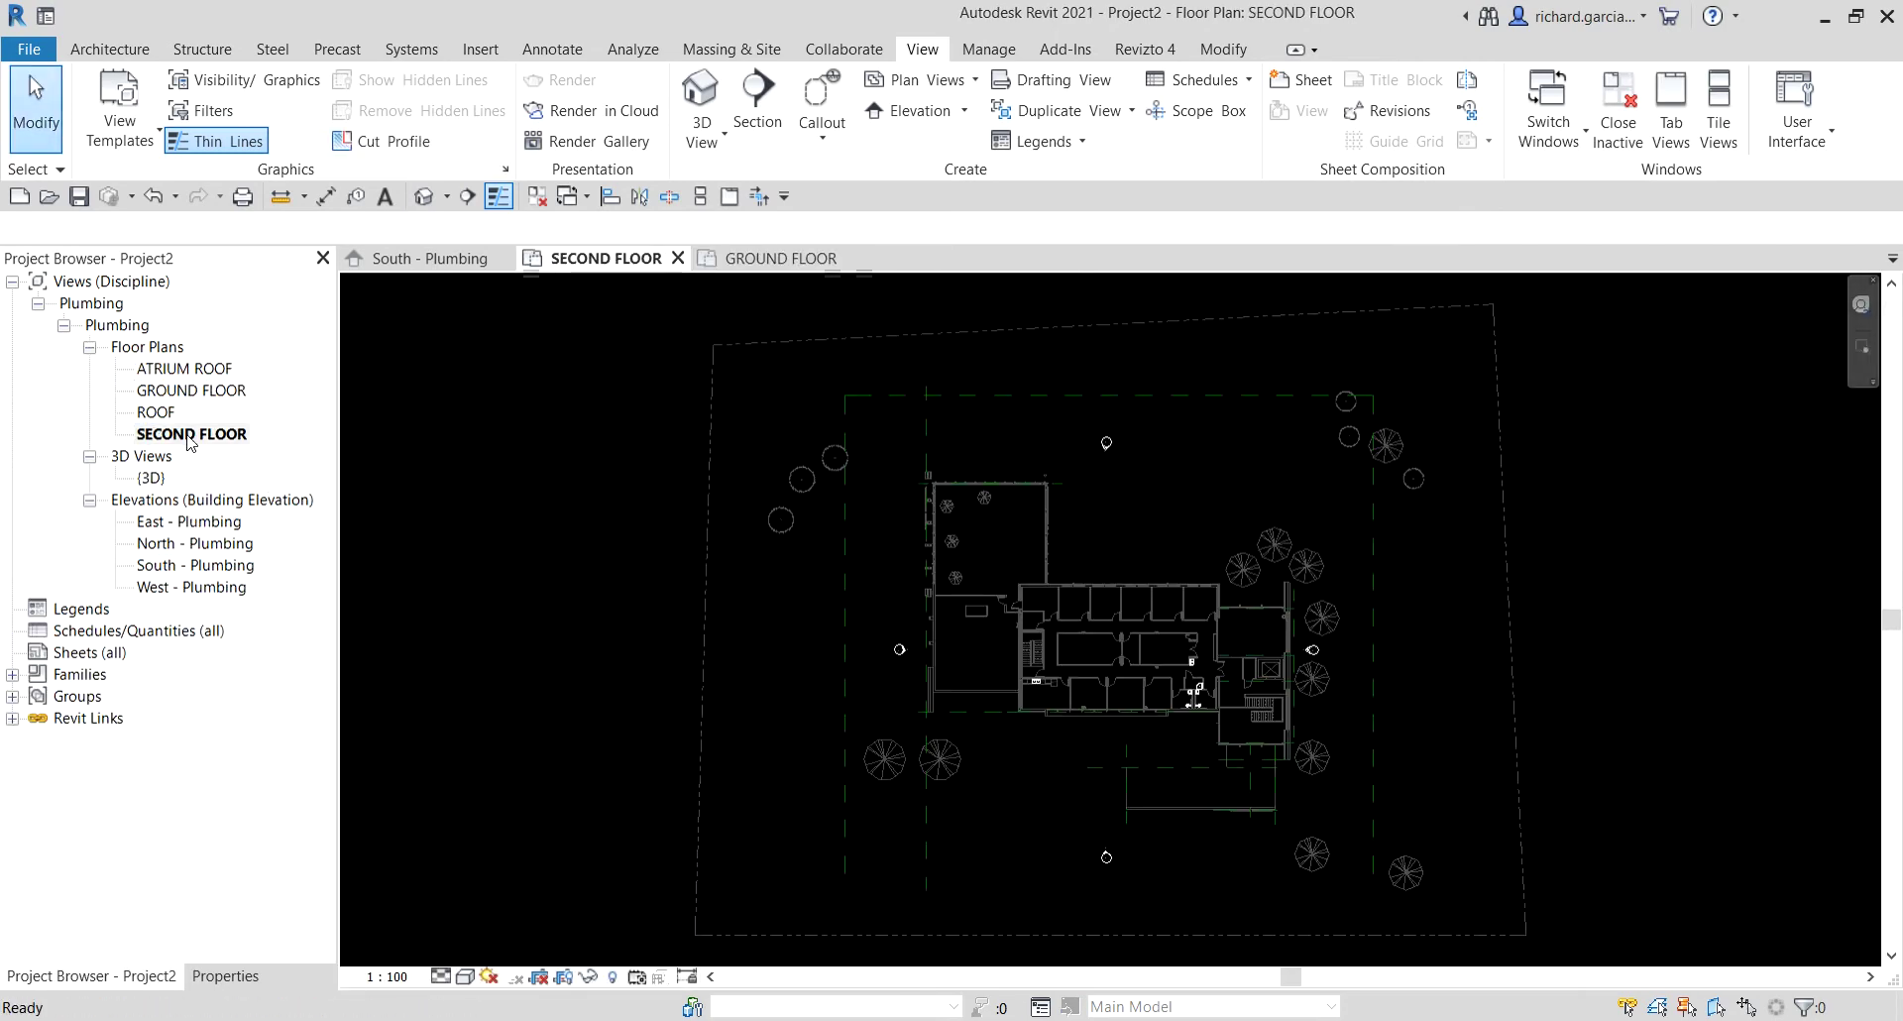
Open the ATRIUM ROOF floor plan followed by the ROOF floor plan.
{"action": "left_click", "coordinate": [172, 370]}
{"action": "double_click", "coordinate": [172, 370]}
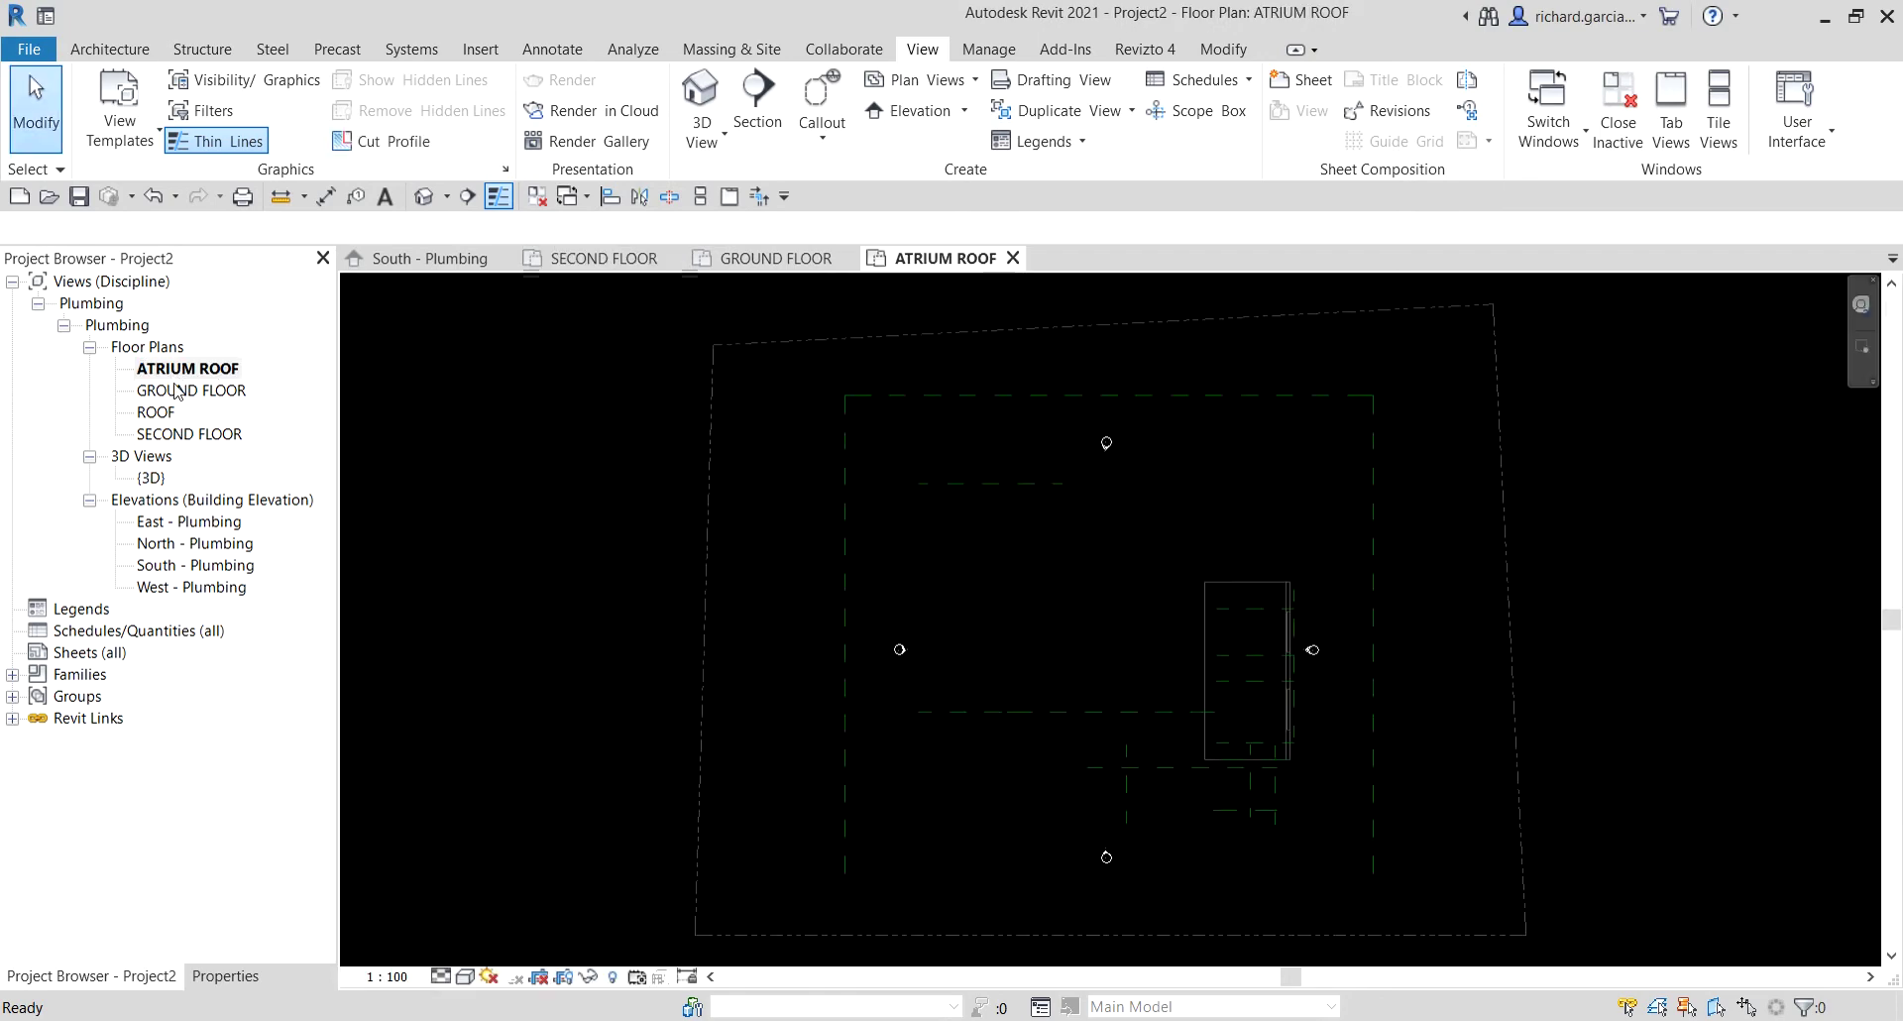
{"action": "double_click", "coordinate": [155, 412]}
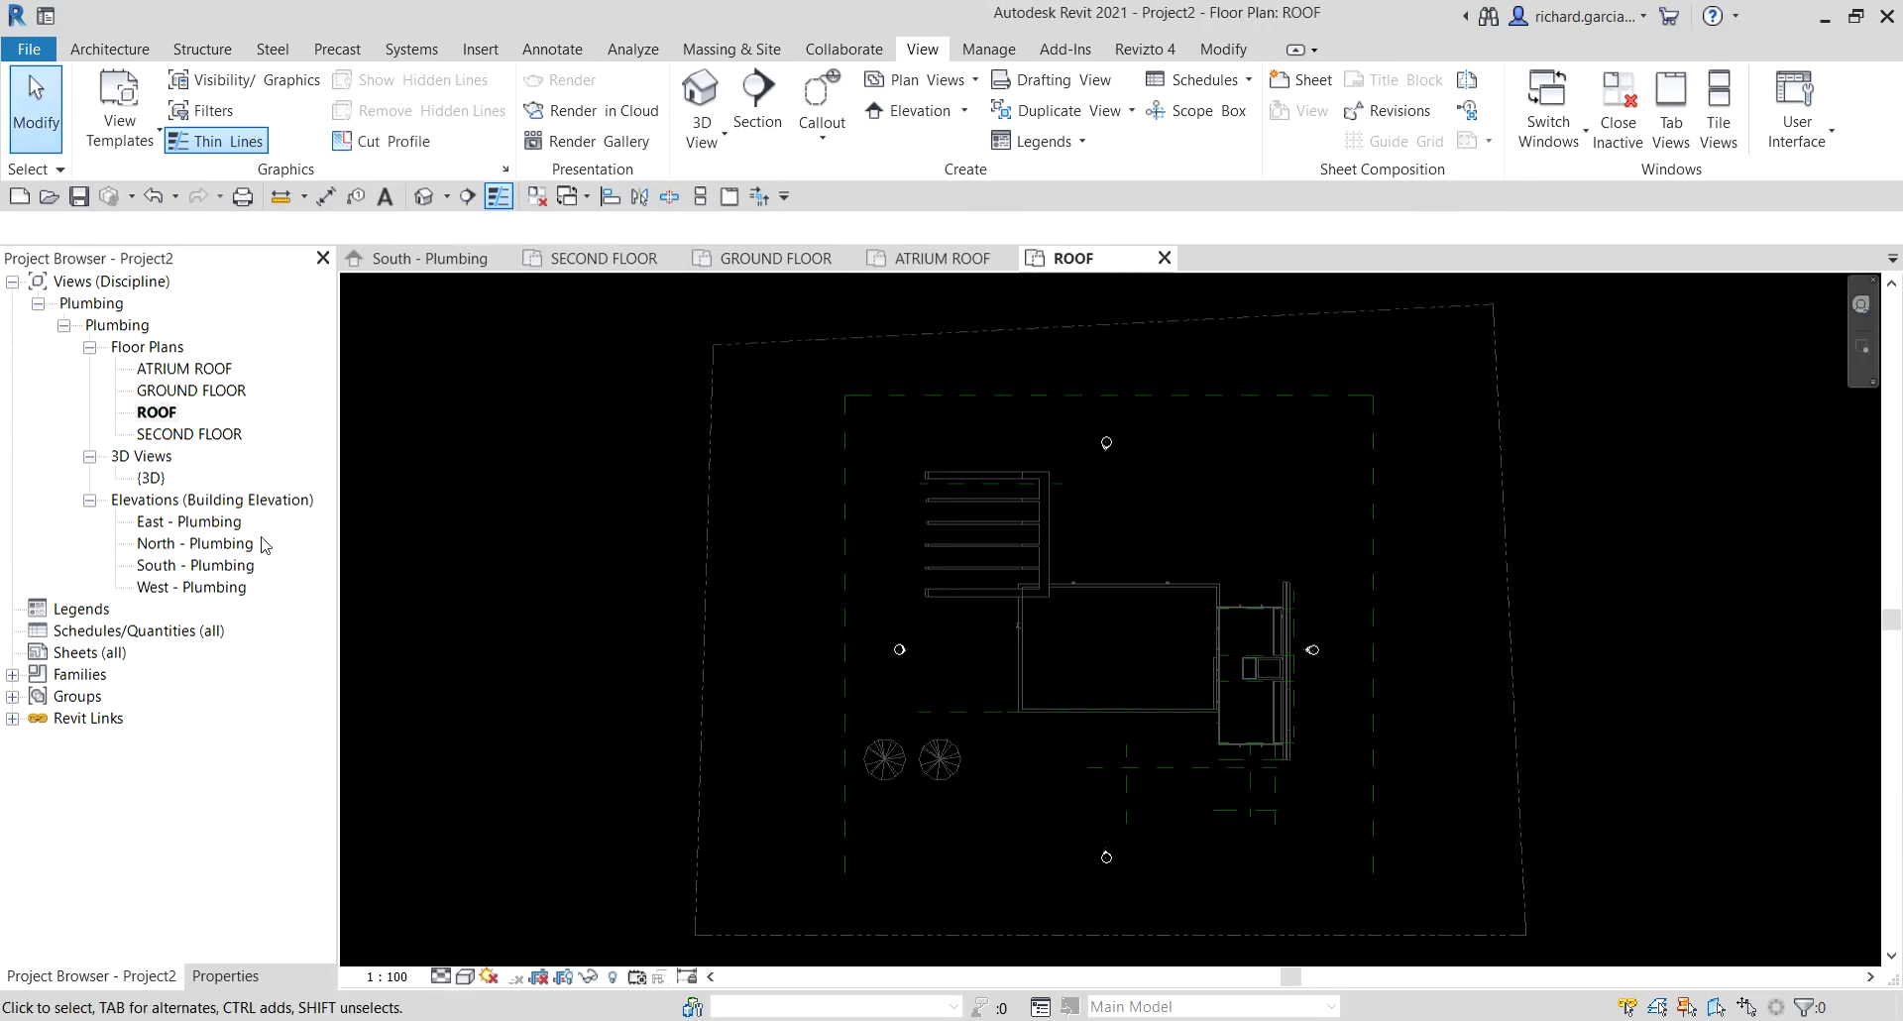
Return to the GROUND FLOOR plan and examine the linked model's sinks, toilets and other plumbing fixtures.
{"action": "double_click", "coordinate": [191, 391]}
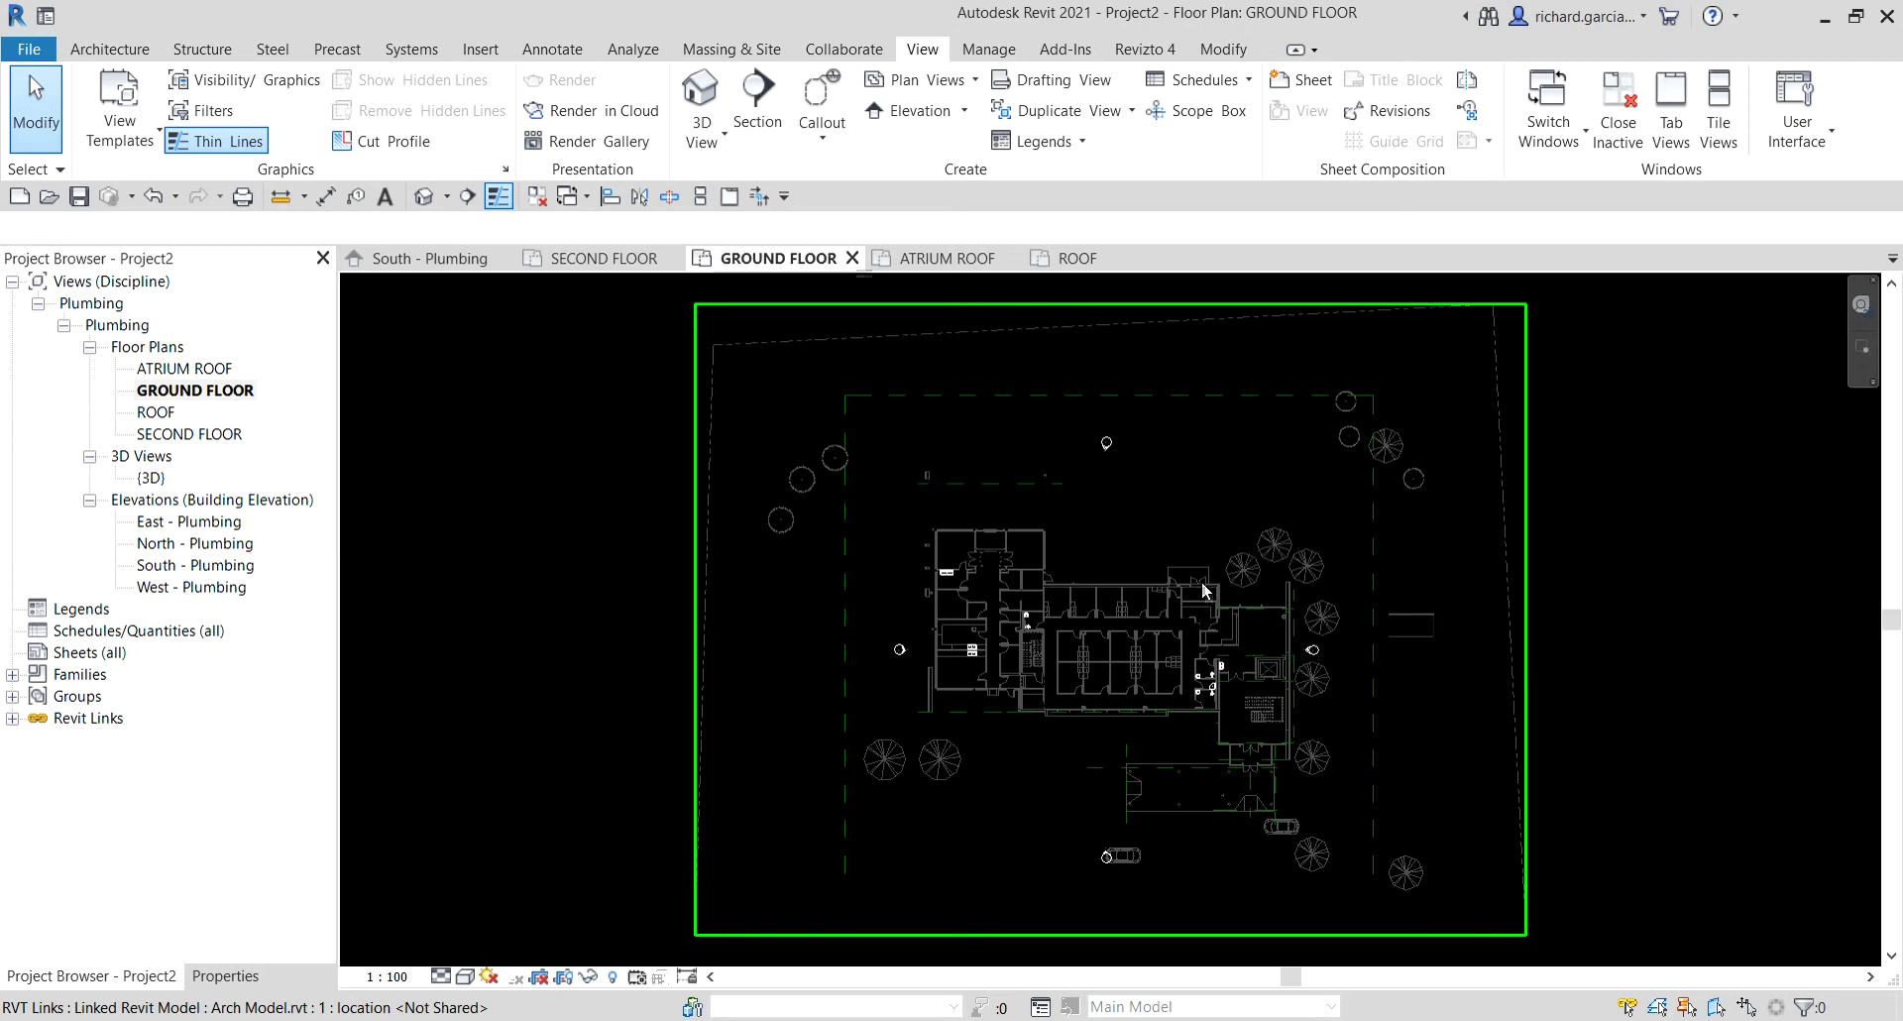
{"action": "scroll", "coordinate": [1223, 689], "scroll_direction": "up", "scroll_amount": 4}
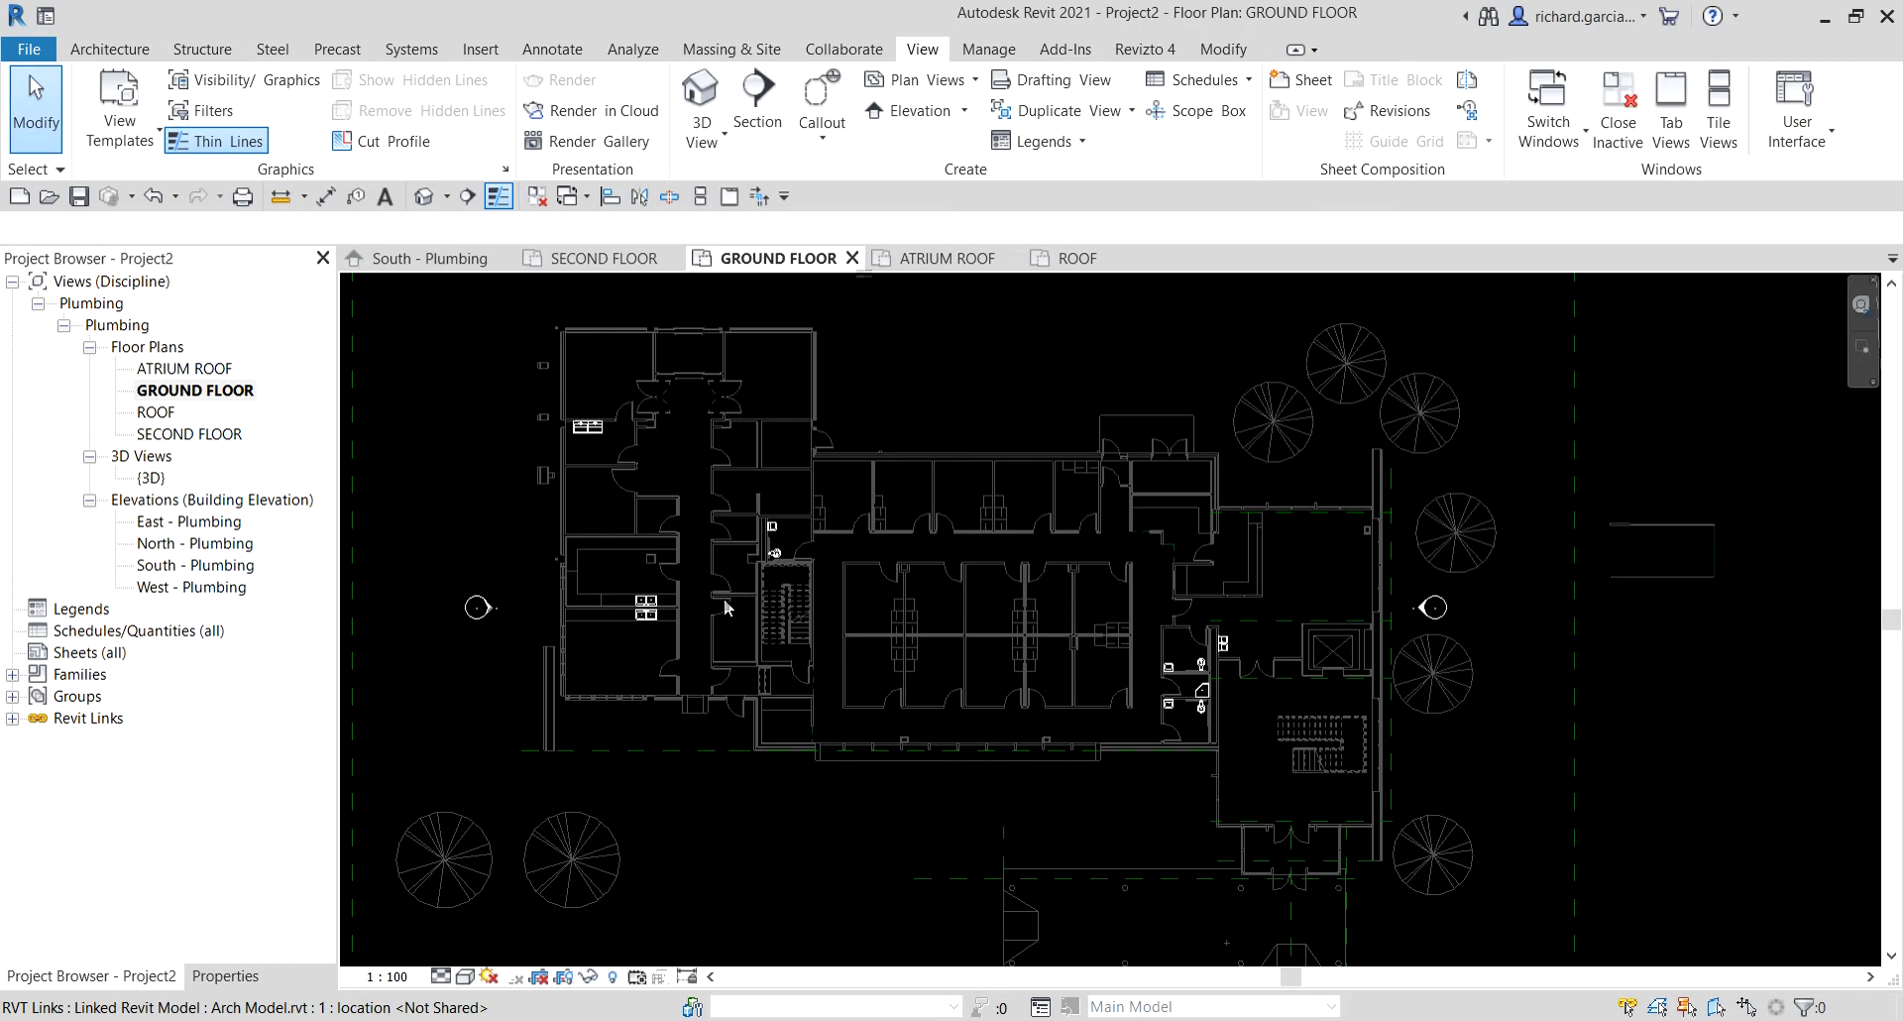
{"action": "scroll", "coordinate": [683, 610], "scroll_direction": "up", "scroll_amount": 5}
{"action": "scroll", "coordinate": [639, 598], "scroll_direction": "down", "scroll_amount": 5}
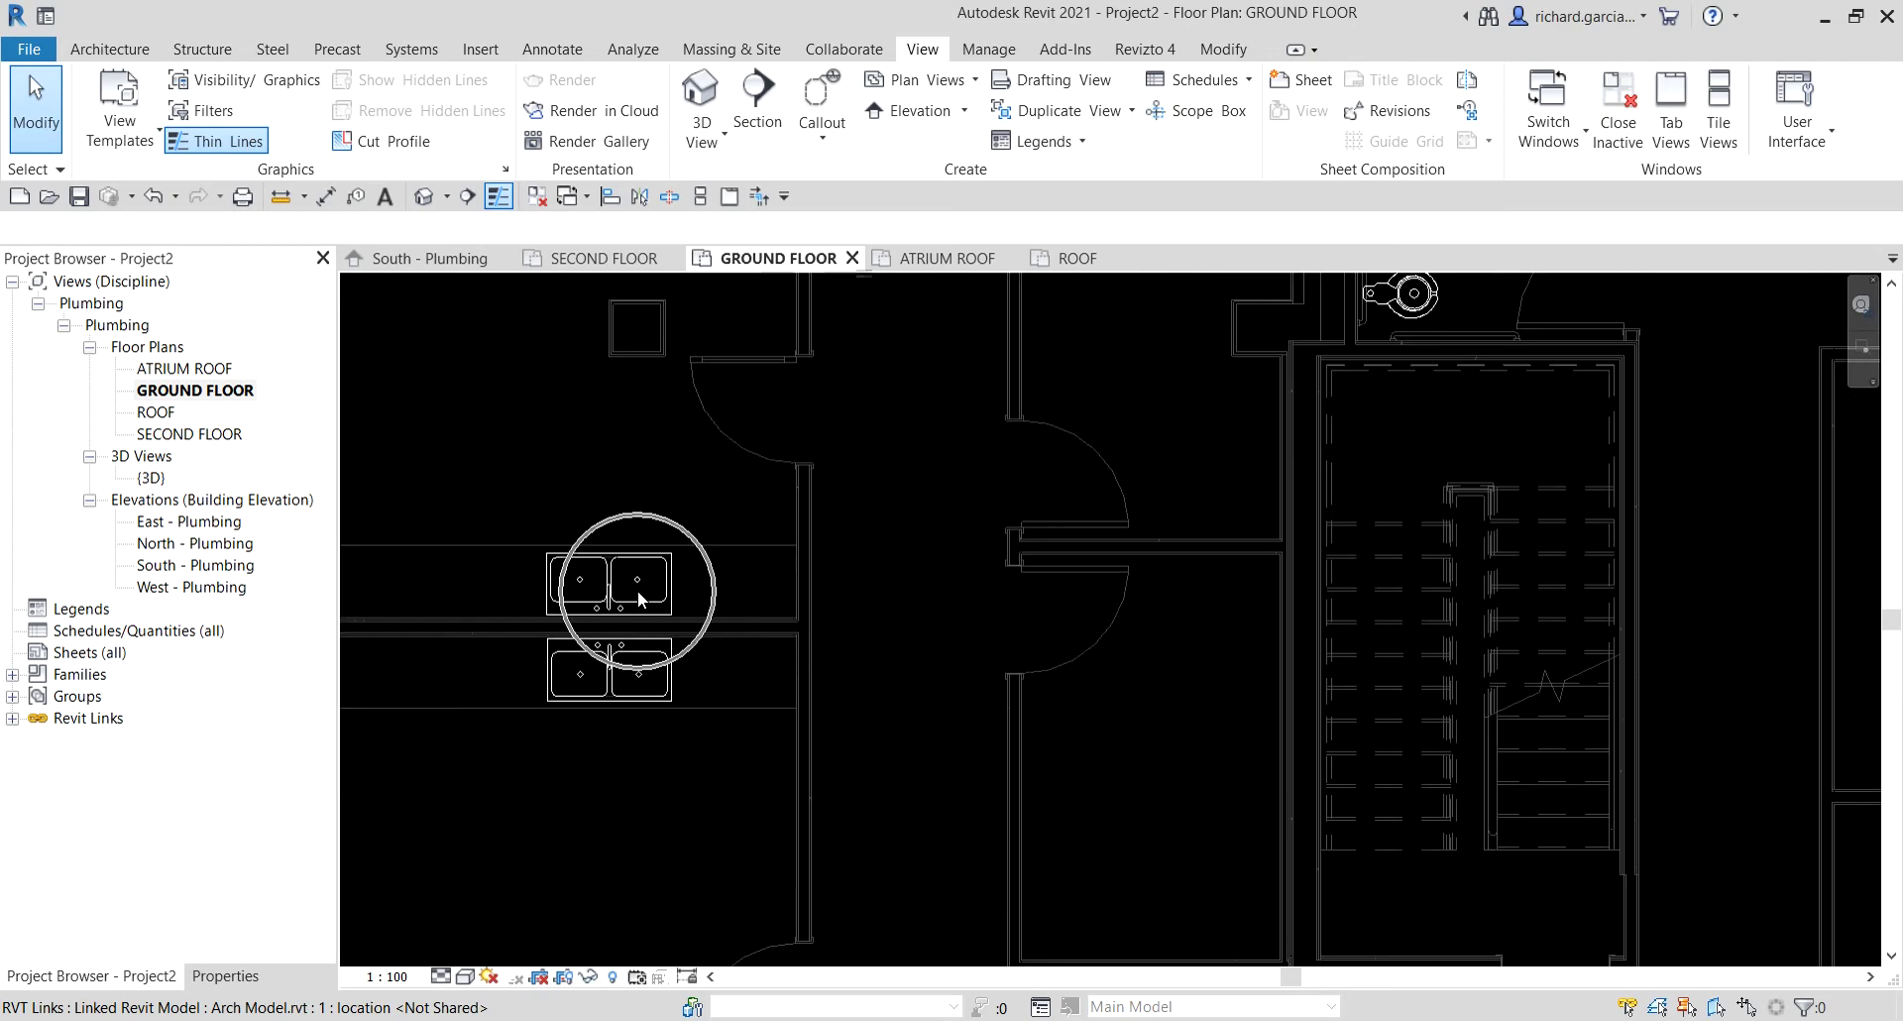
{"action": "left_click", "coordinate": [1102, 585]}
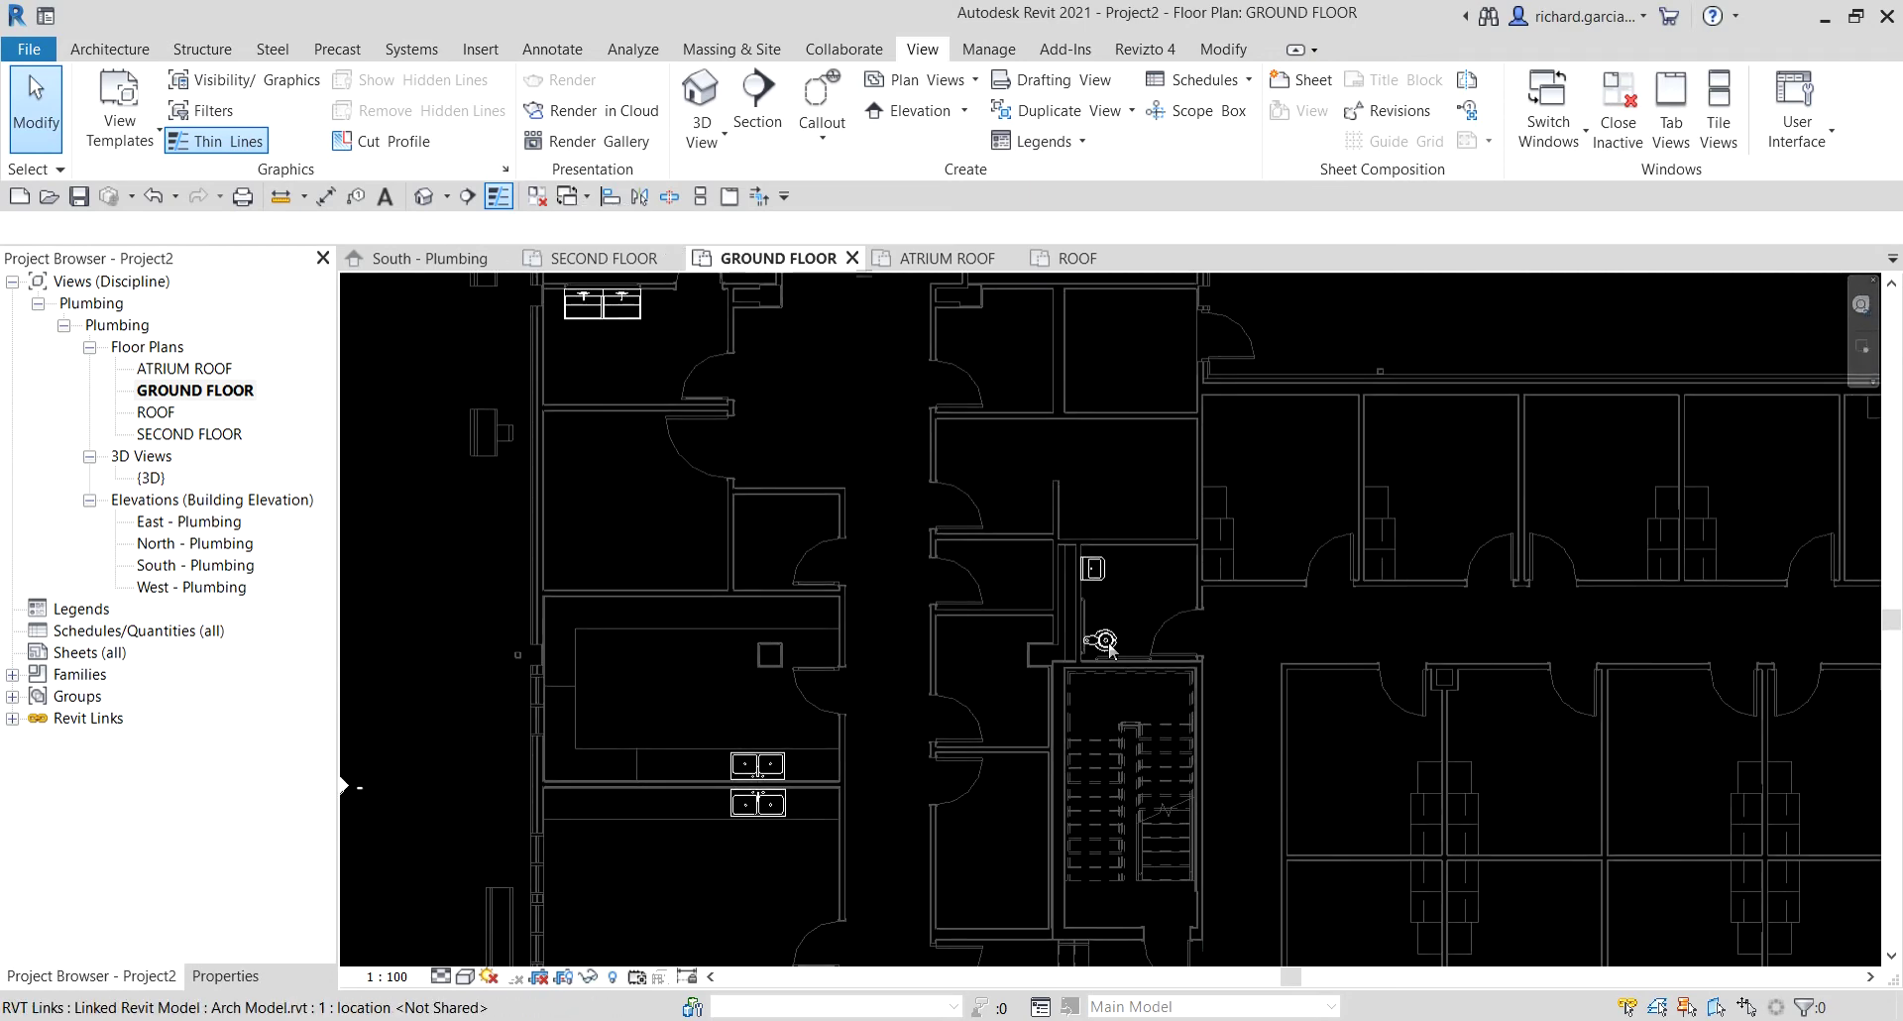
{"action": "scroll", "coordinate": [1106, 644], "scroll_direction": "down", "scroll_amount": 2}
{"action": "middle_click_drag", "start_coordinate": [1105, 644], "coordinate": [890, 600]}
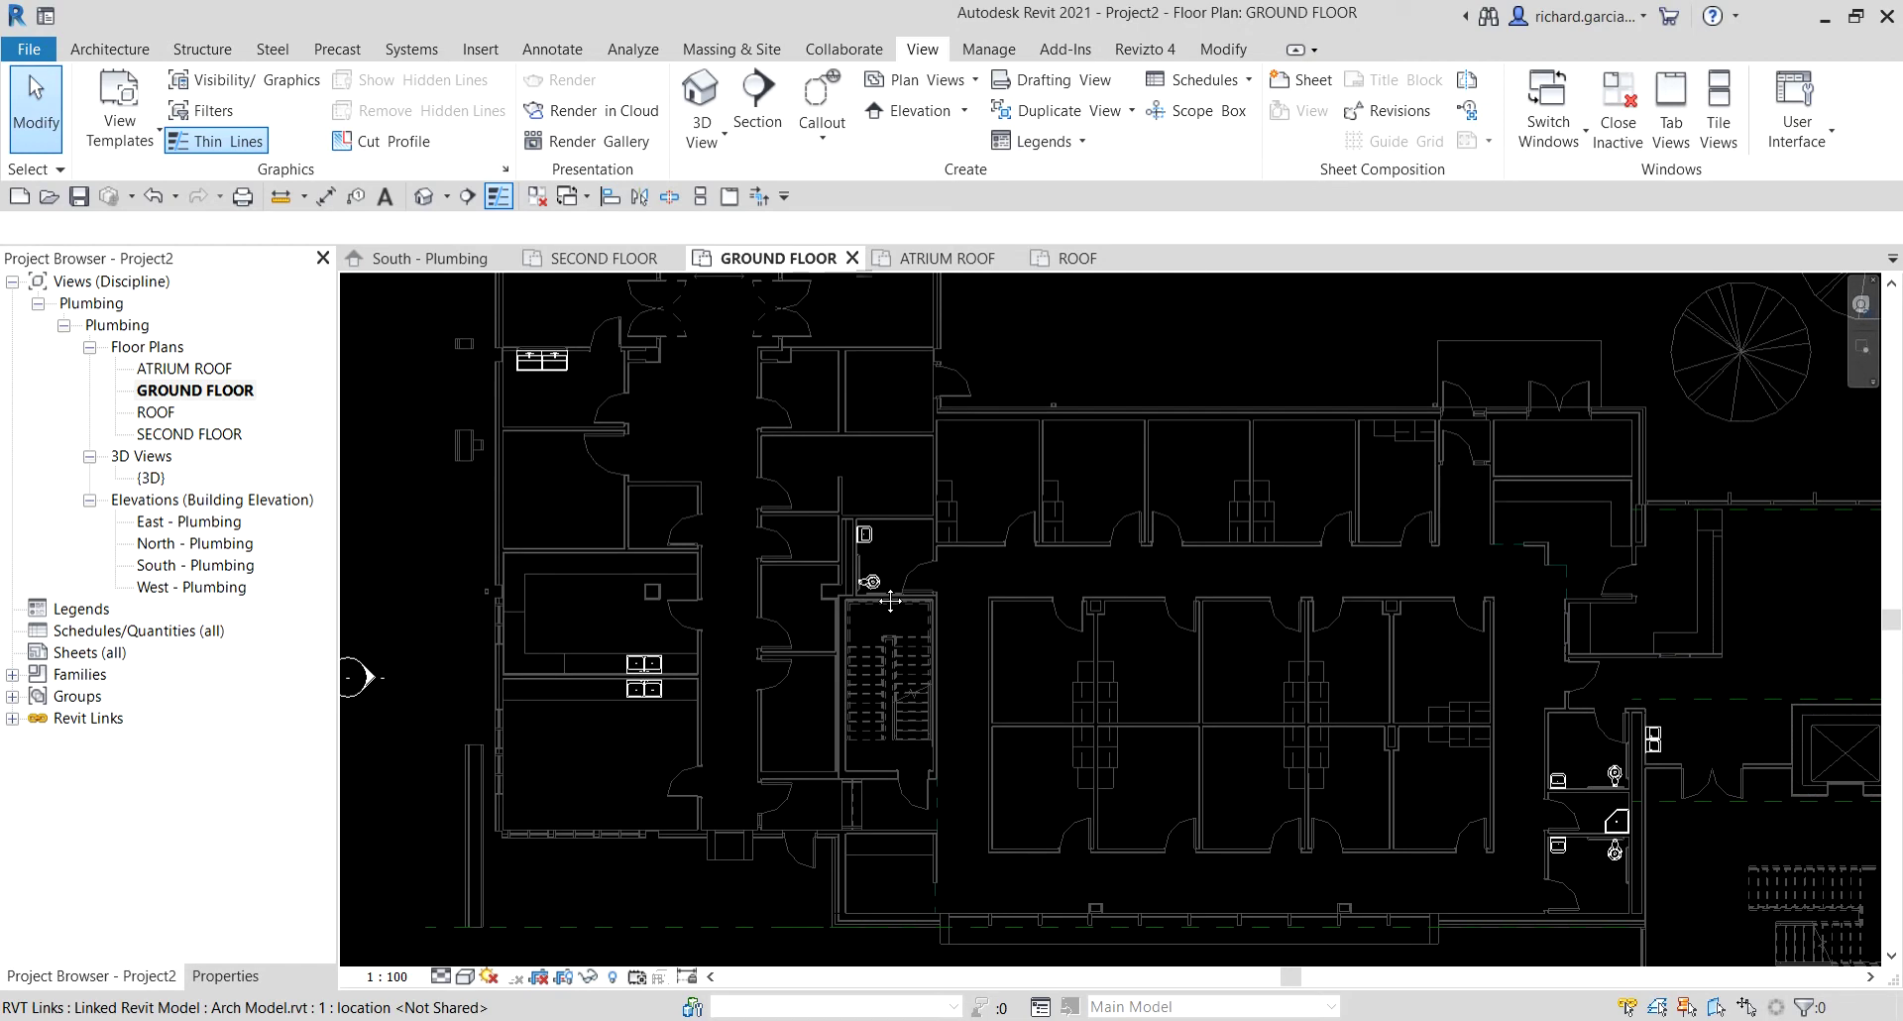
{"action": "scroll", "coordinate": [890, 601], "scroll_direction": "down", "scroll_amount": 2}
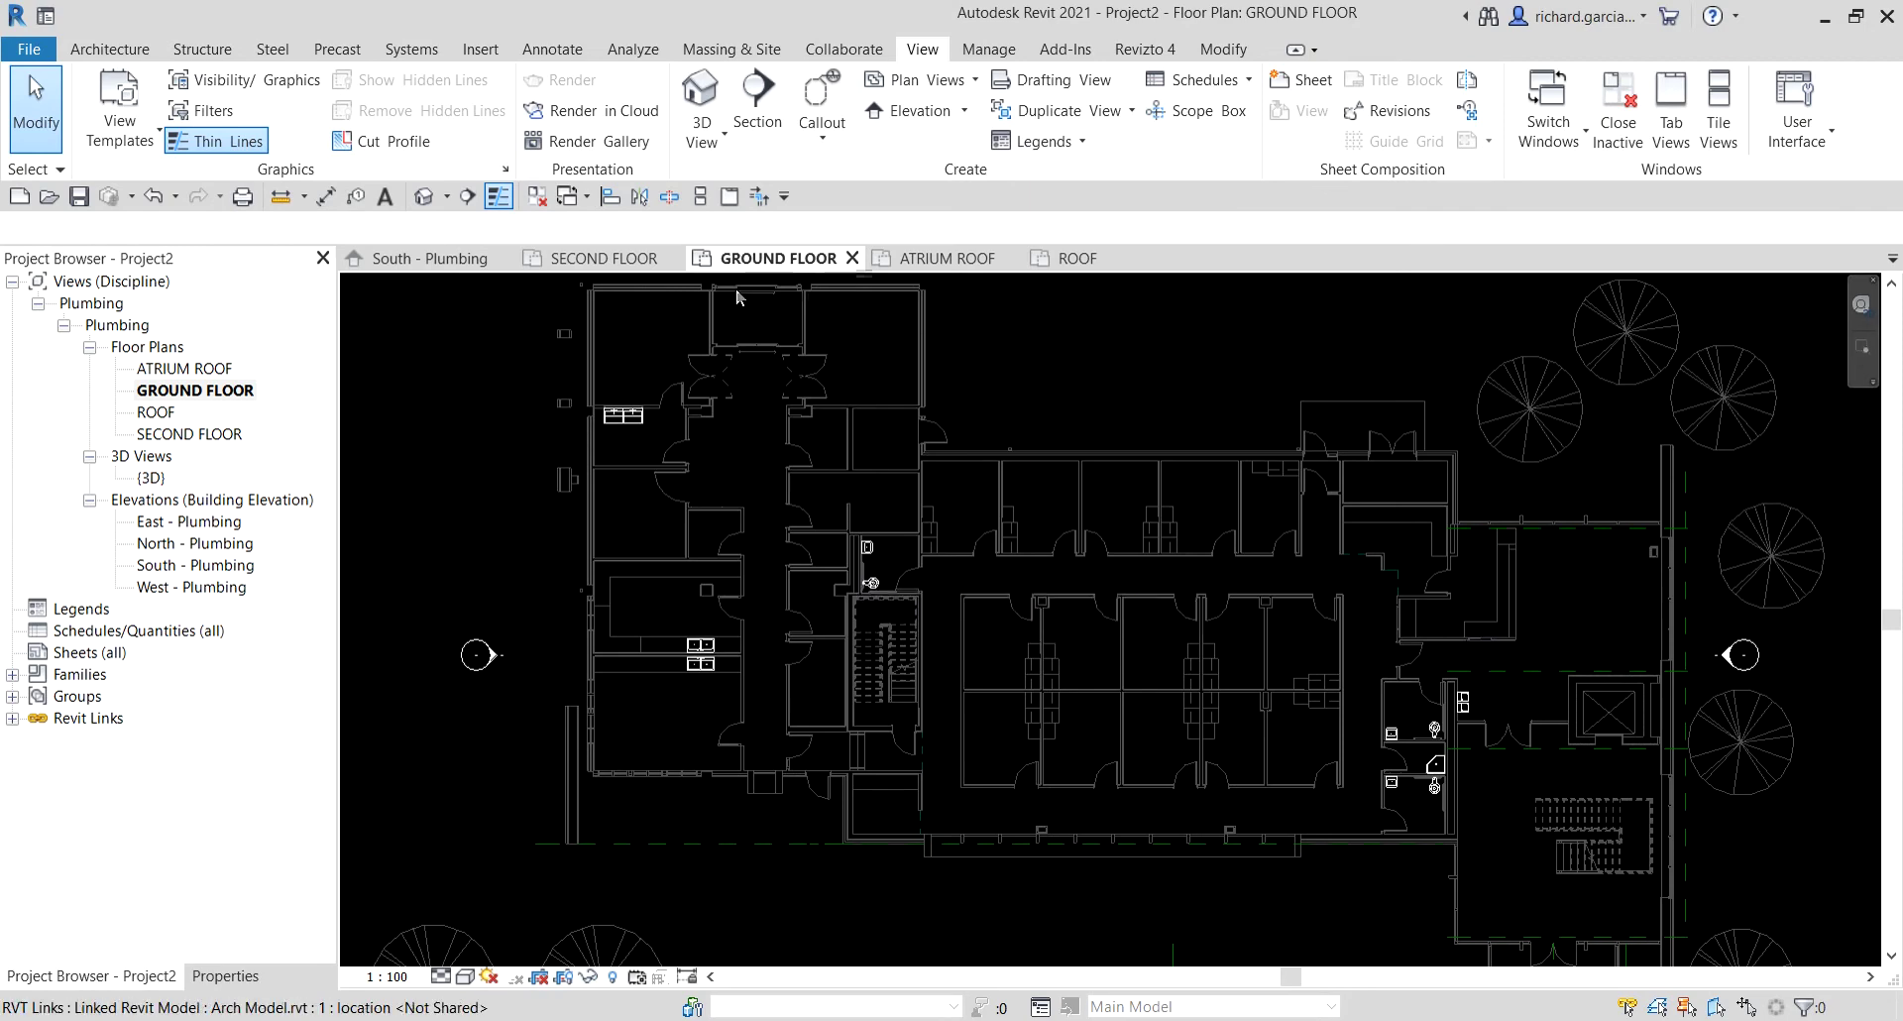
Open the default 3D view and inspect the linked model's plumbing fixtures inside the building.
{"action": "left_click", "coordinate": [423, 198]}
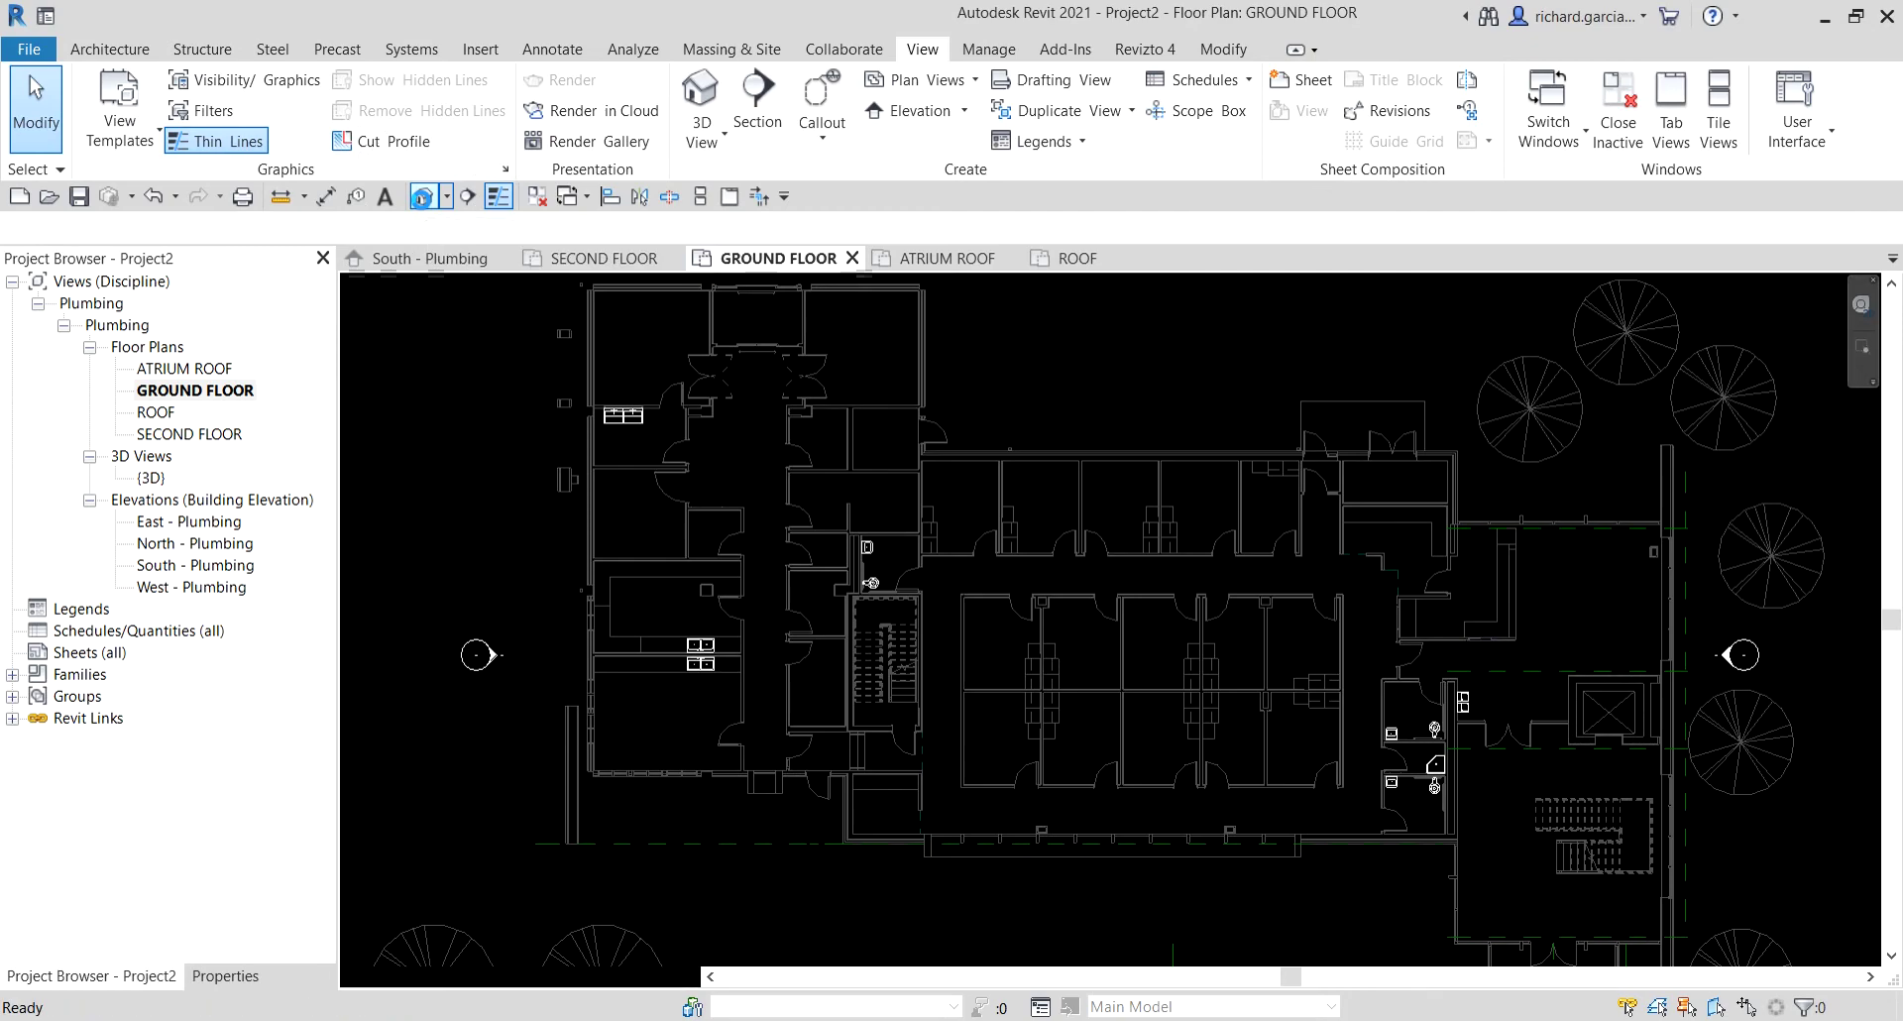
{"action": "scroll", "coordinate": [1122, 729], "scroll_direction": "up", "scroll_amount": 5}
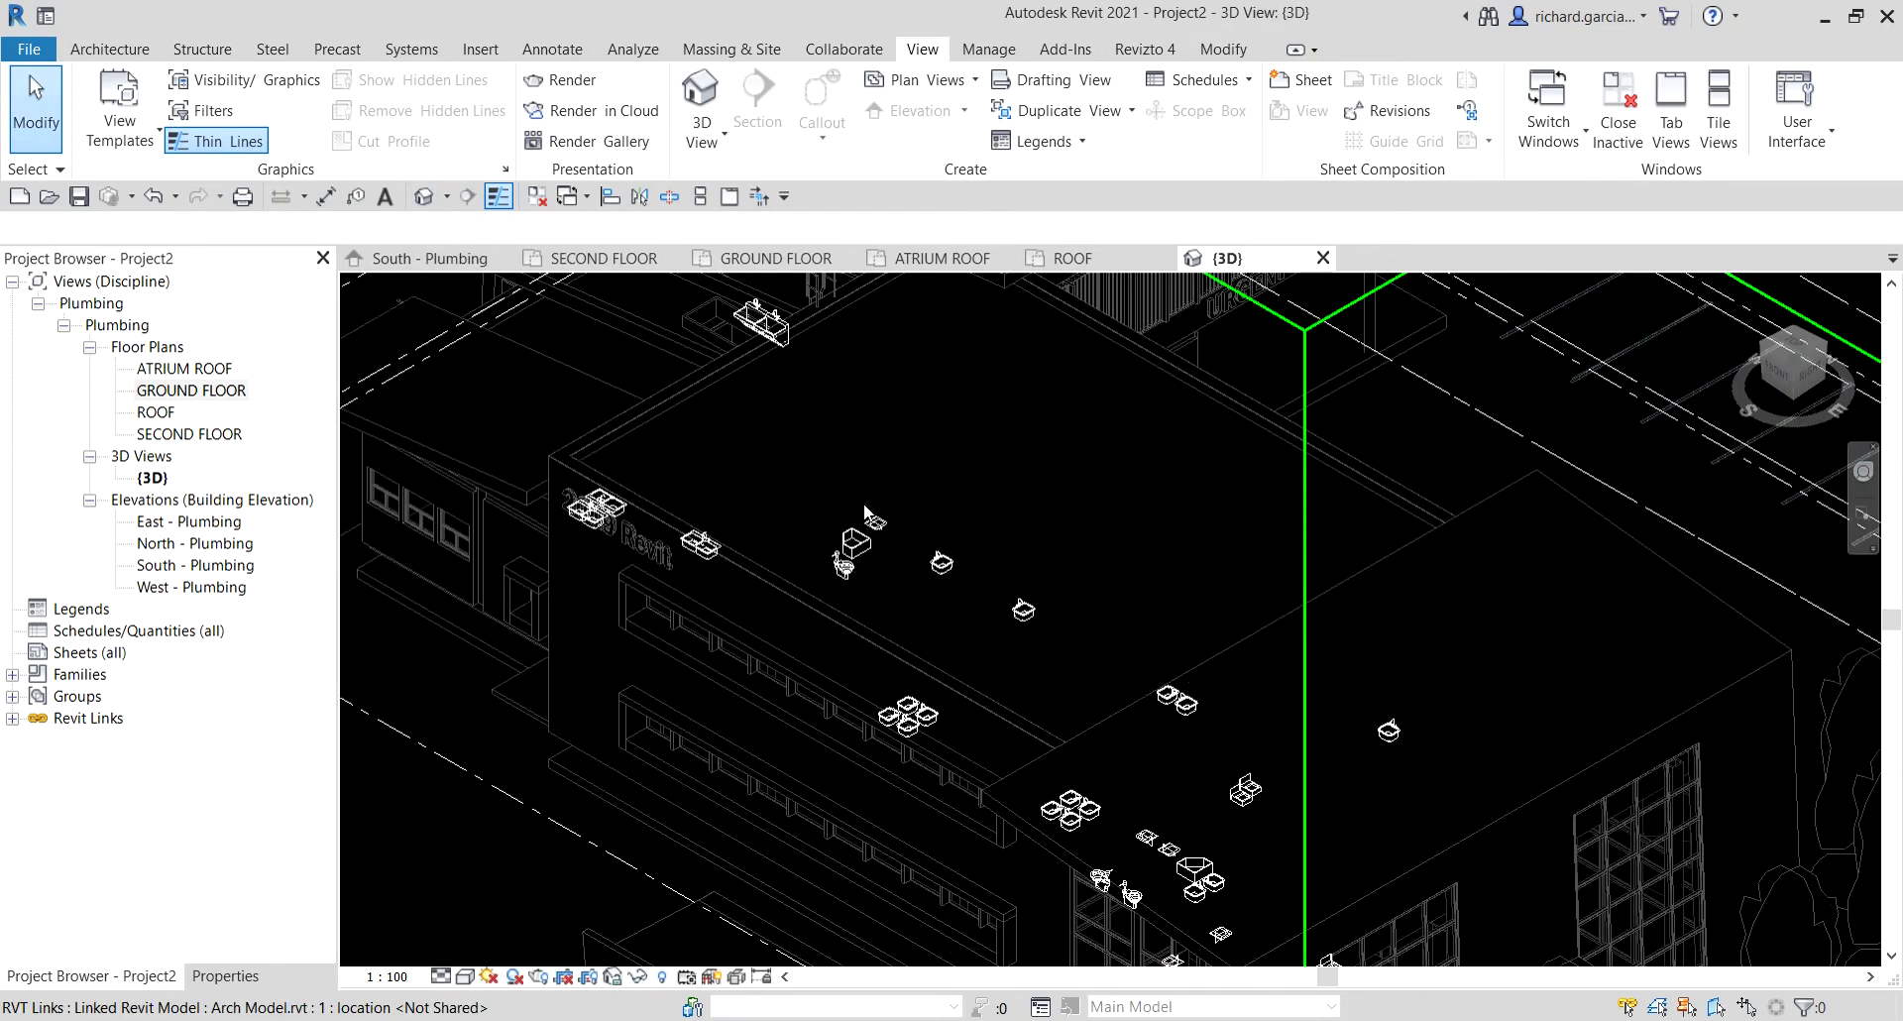
{"action": "scroll", "coordinate": [853, 537], "scroll_direction": "down", "scroll_amount": 5}
{"action": "middle_click_drag", "start_coordinate": [853, 537], "coordinate": [772, 444], "text": "shift"}
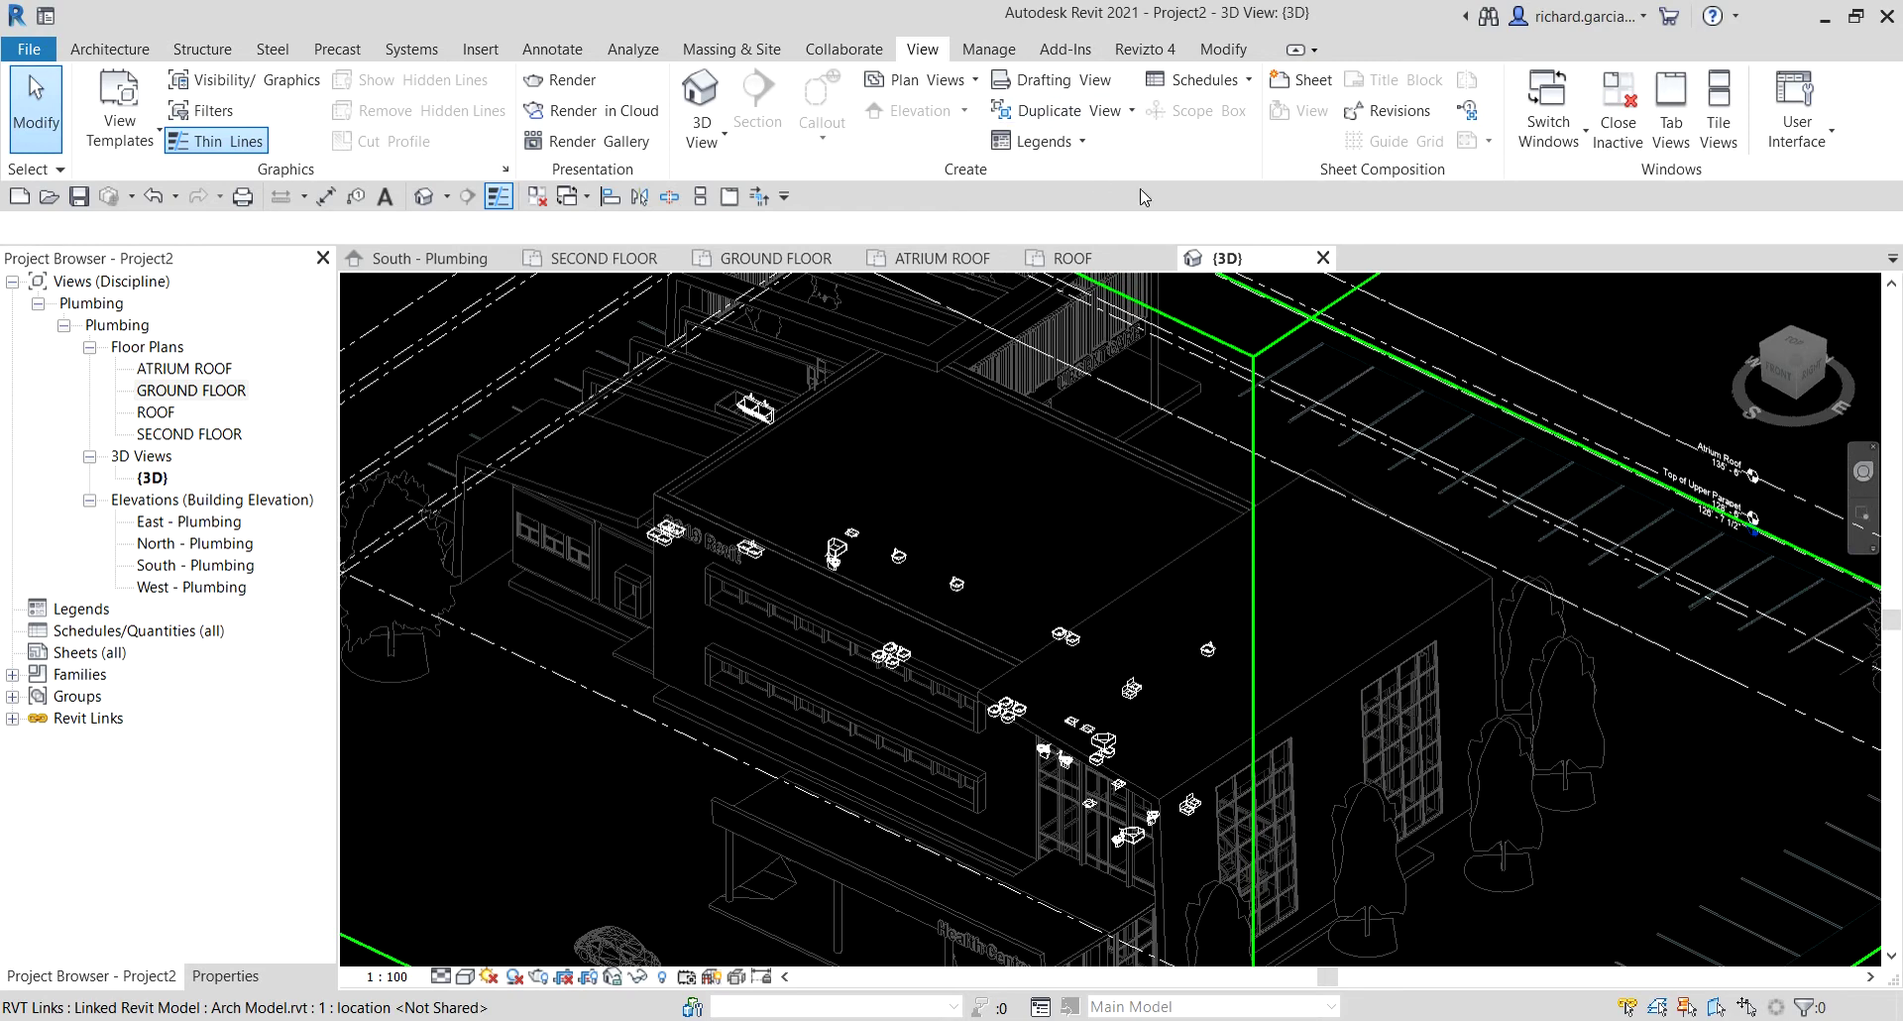
Hide the whole Levels category in the 3D view, using the ATRIUM ROOF level as the reference element.
{"action": "scroll", "coordinate": [775, 570], "scroll_direction": "down", "scroll_amount": 3}
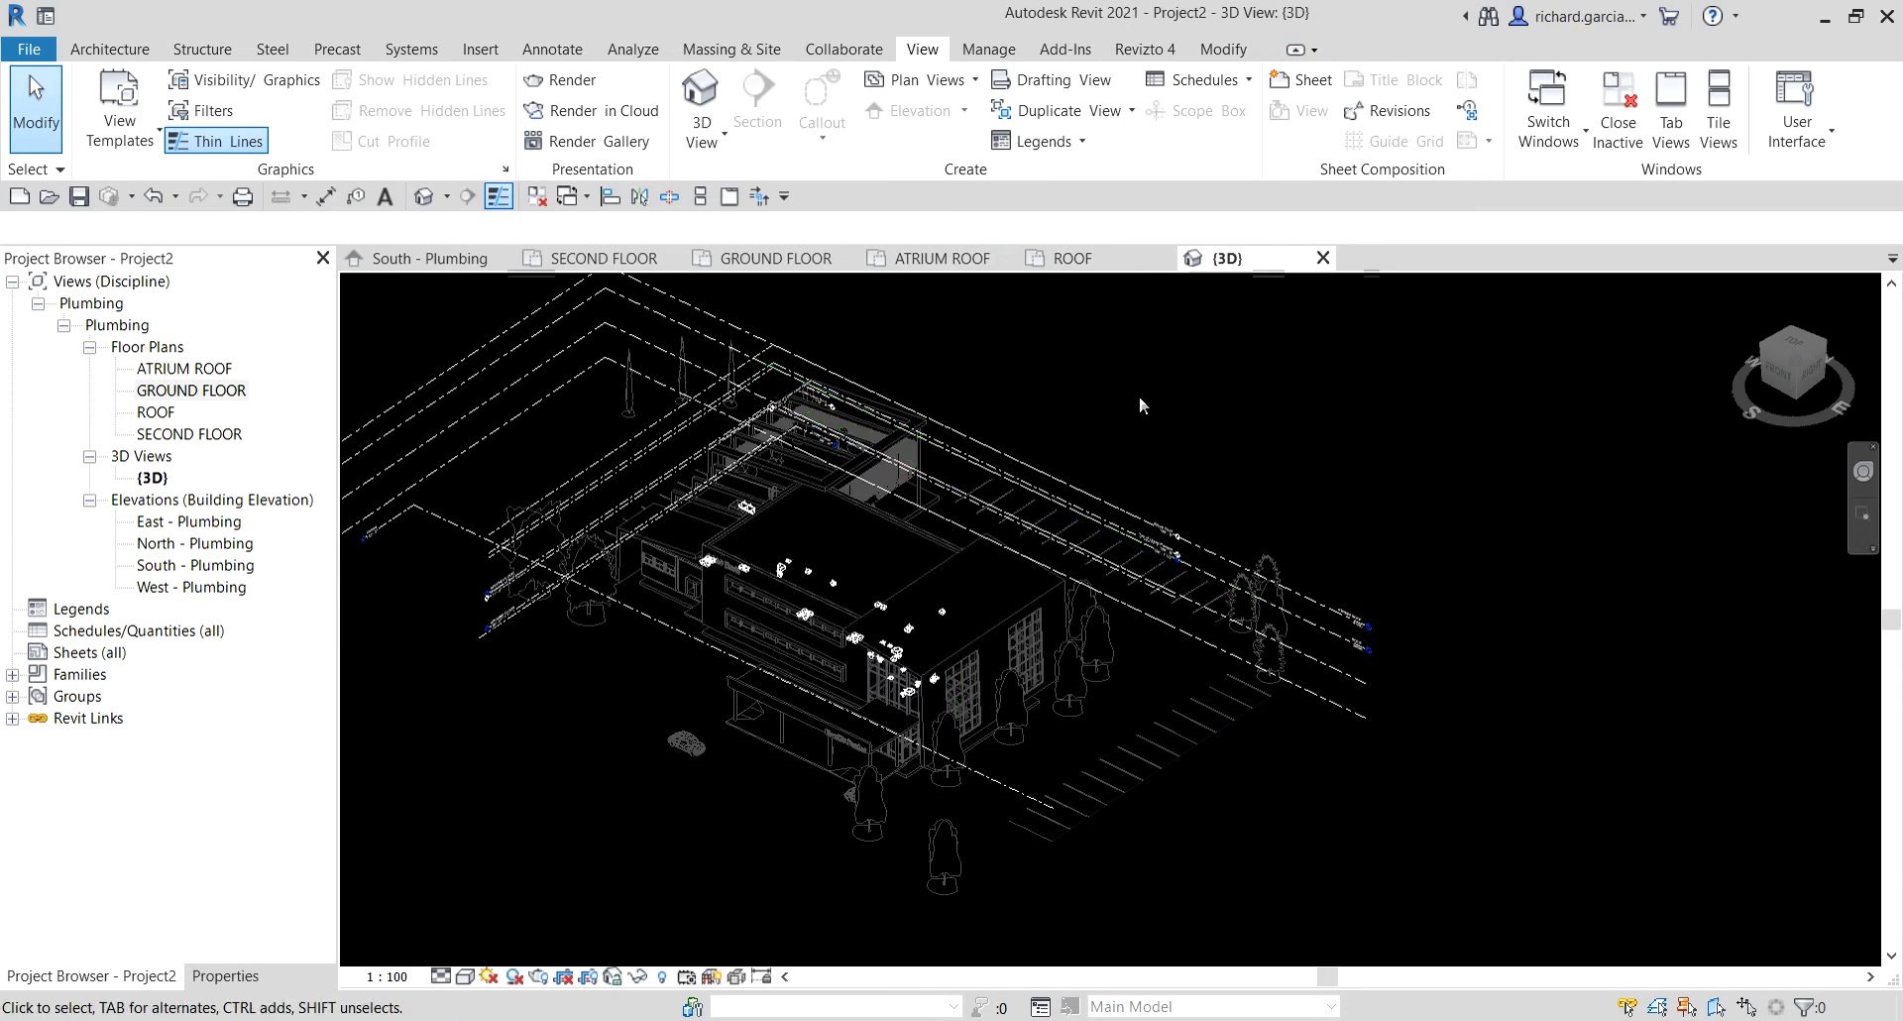
{"action": "left_click", "coordinate": [1239, 580]}
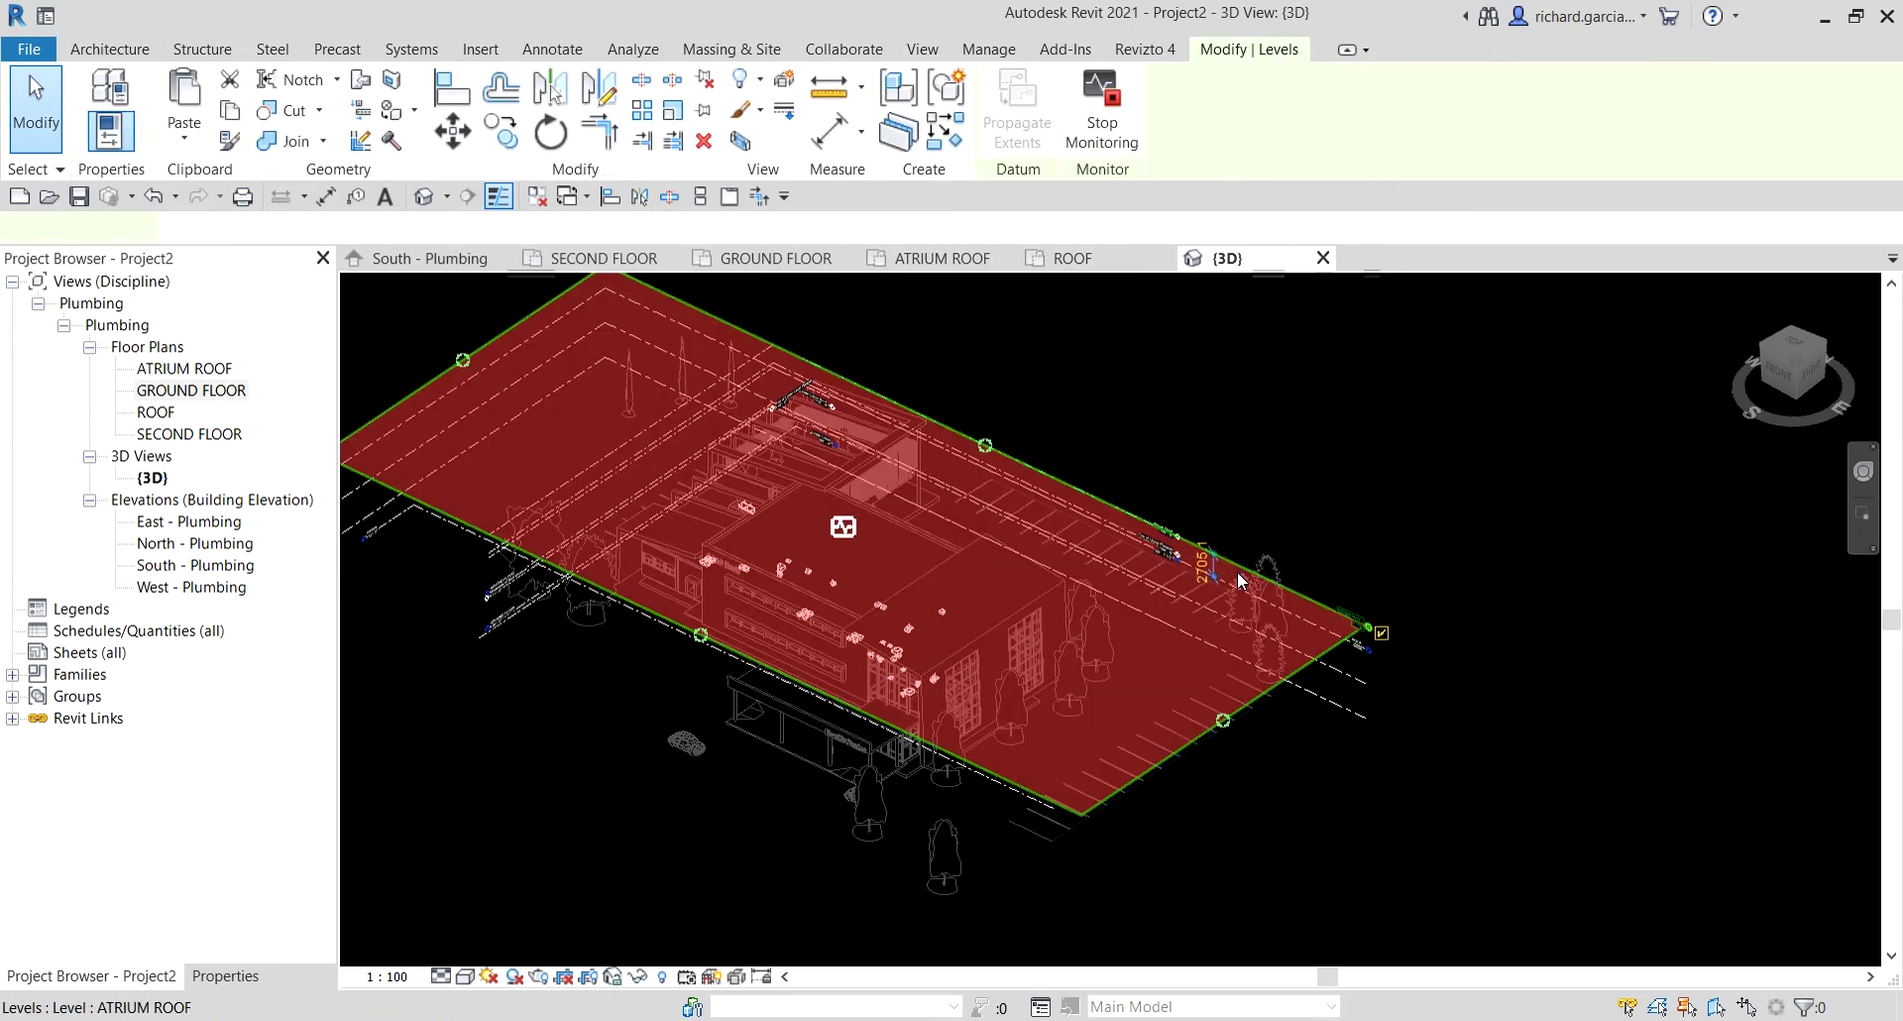
{"action": "right_click", "coordinate": [1239, 579]}
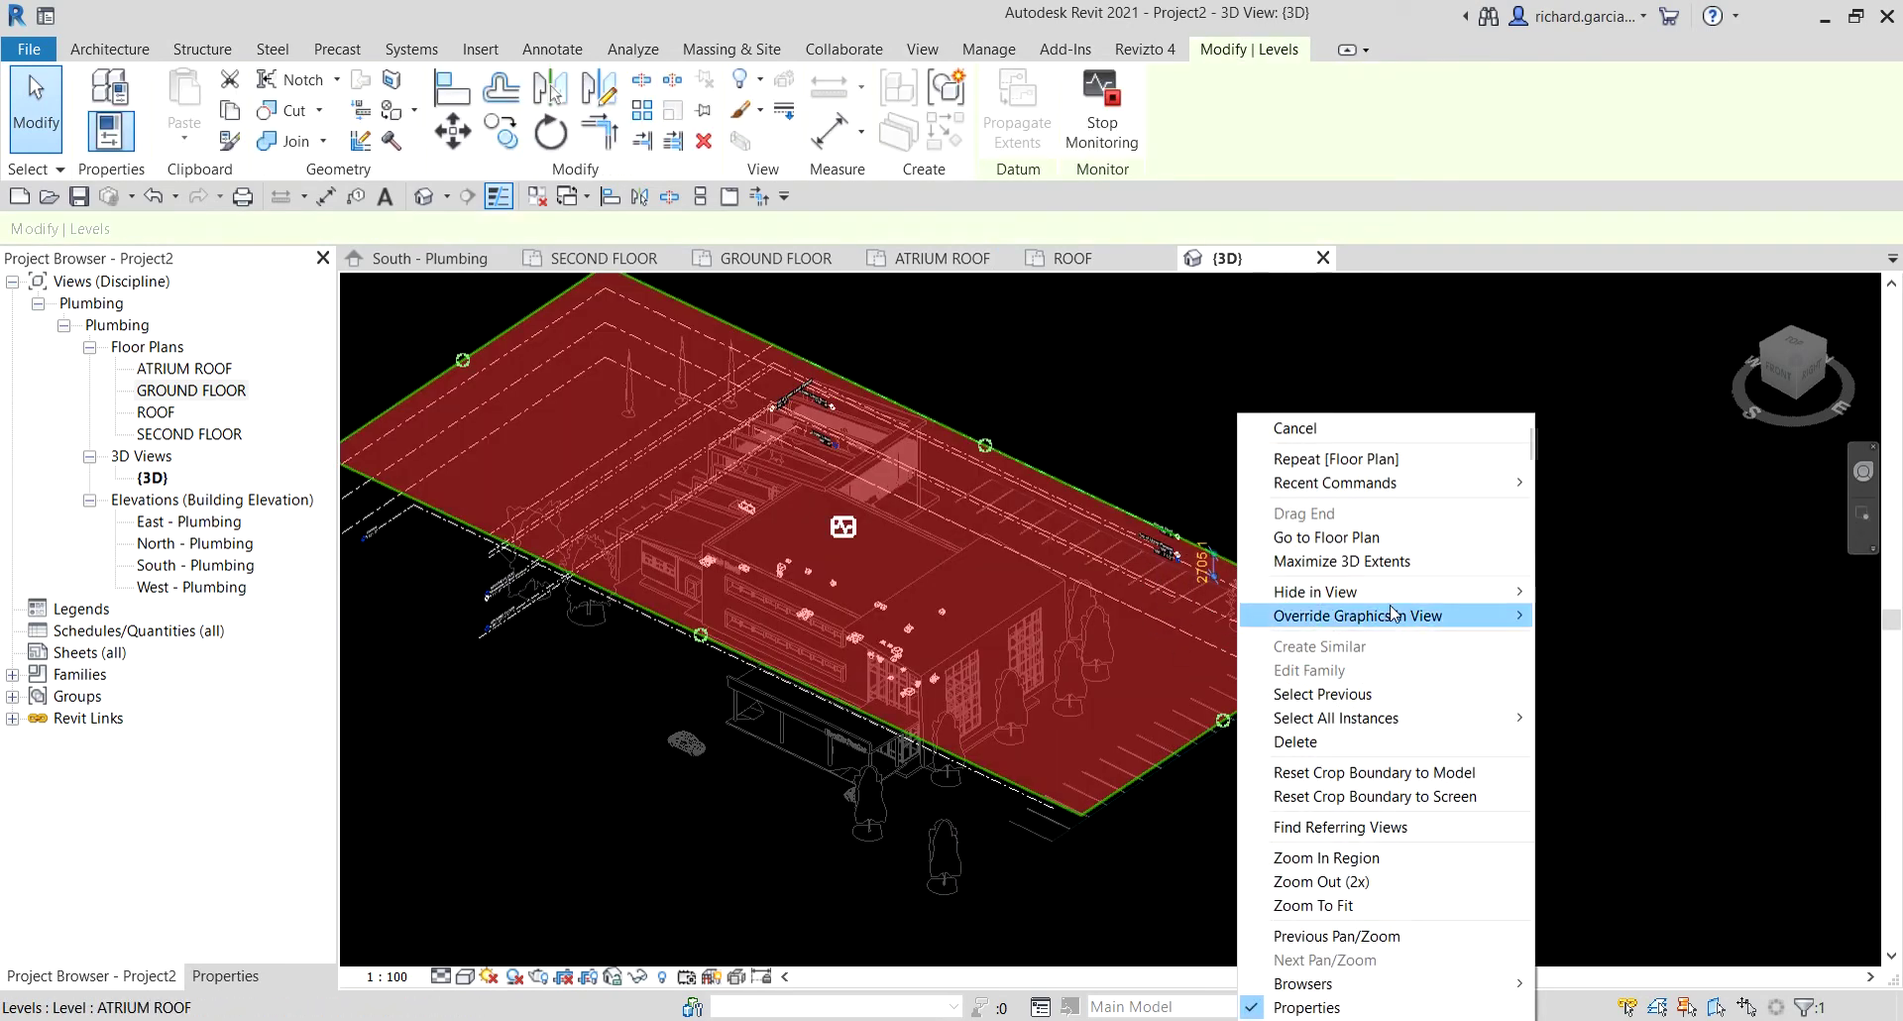
{"action": "mouse_move", "coordinate": [1437, 591]}
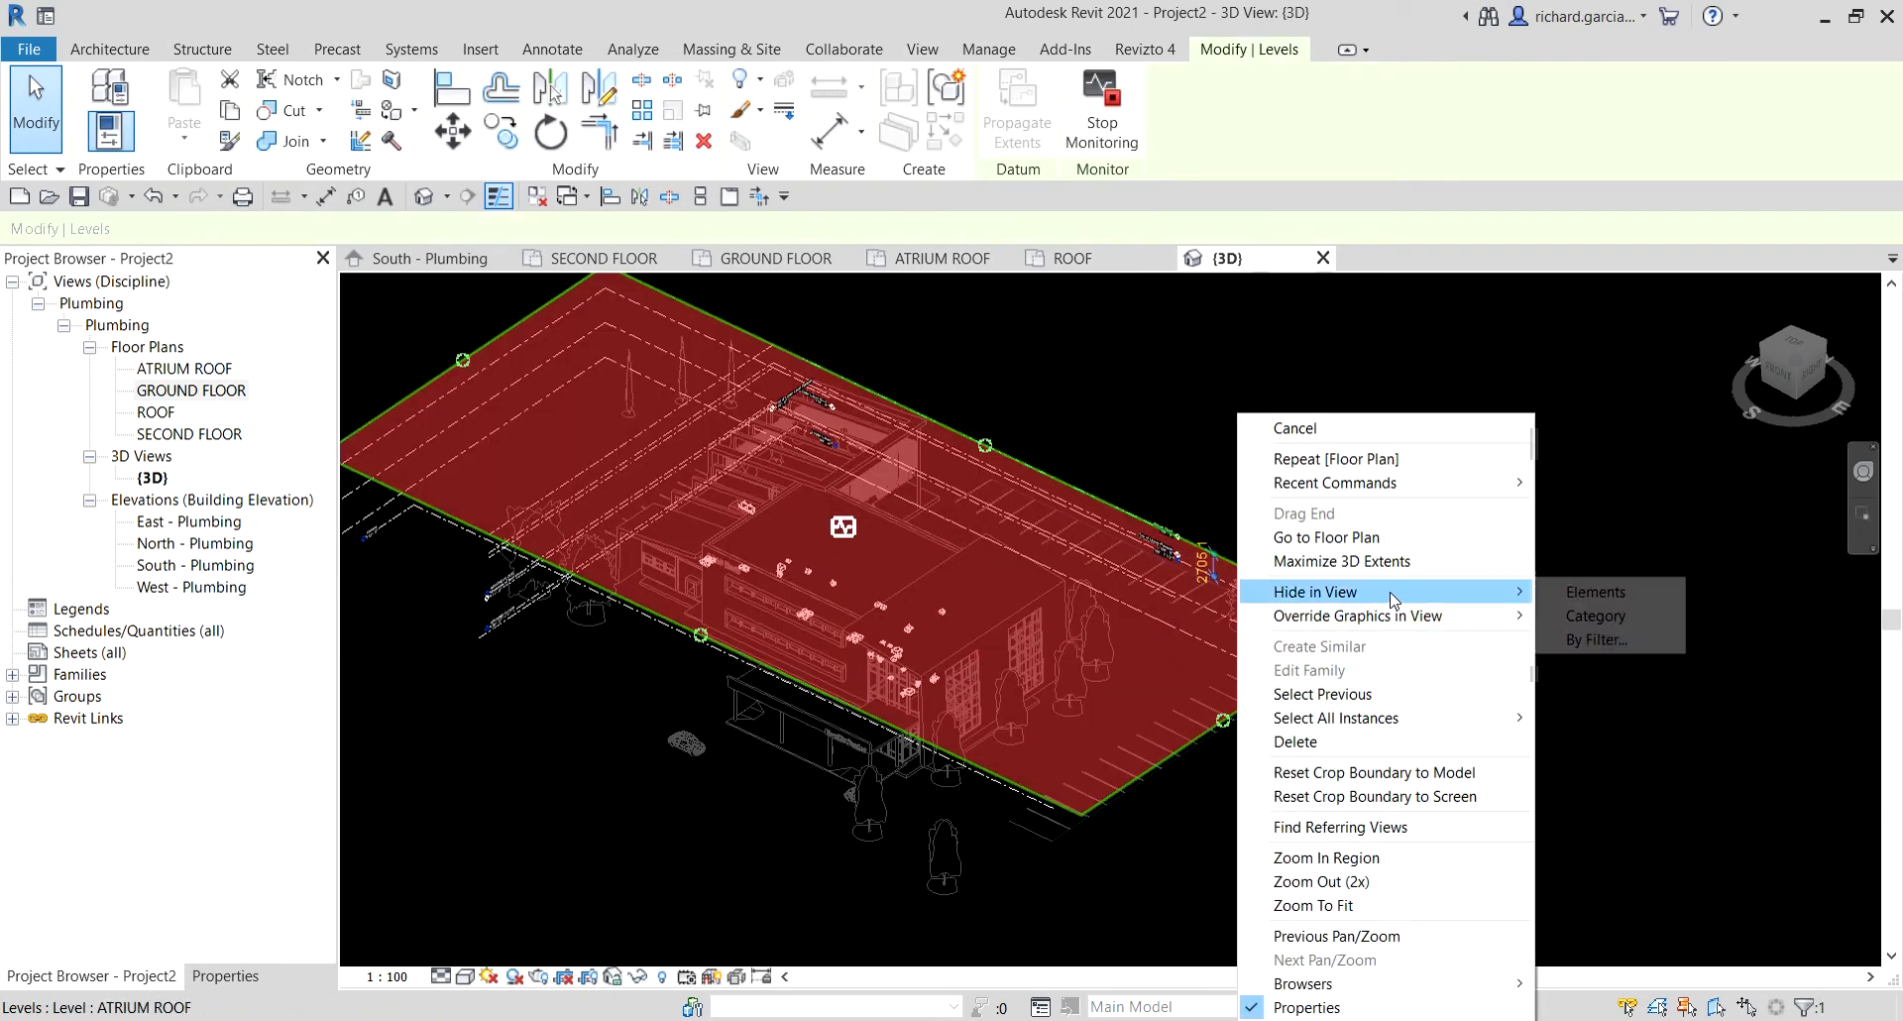
{"action": "left_click", "coordinate": [1604, 617]}
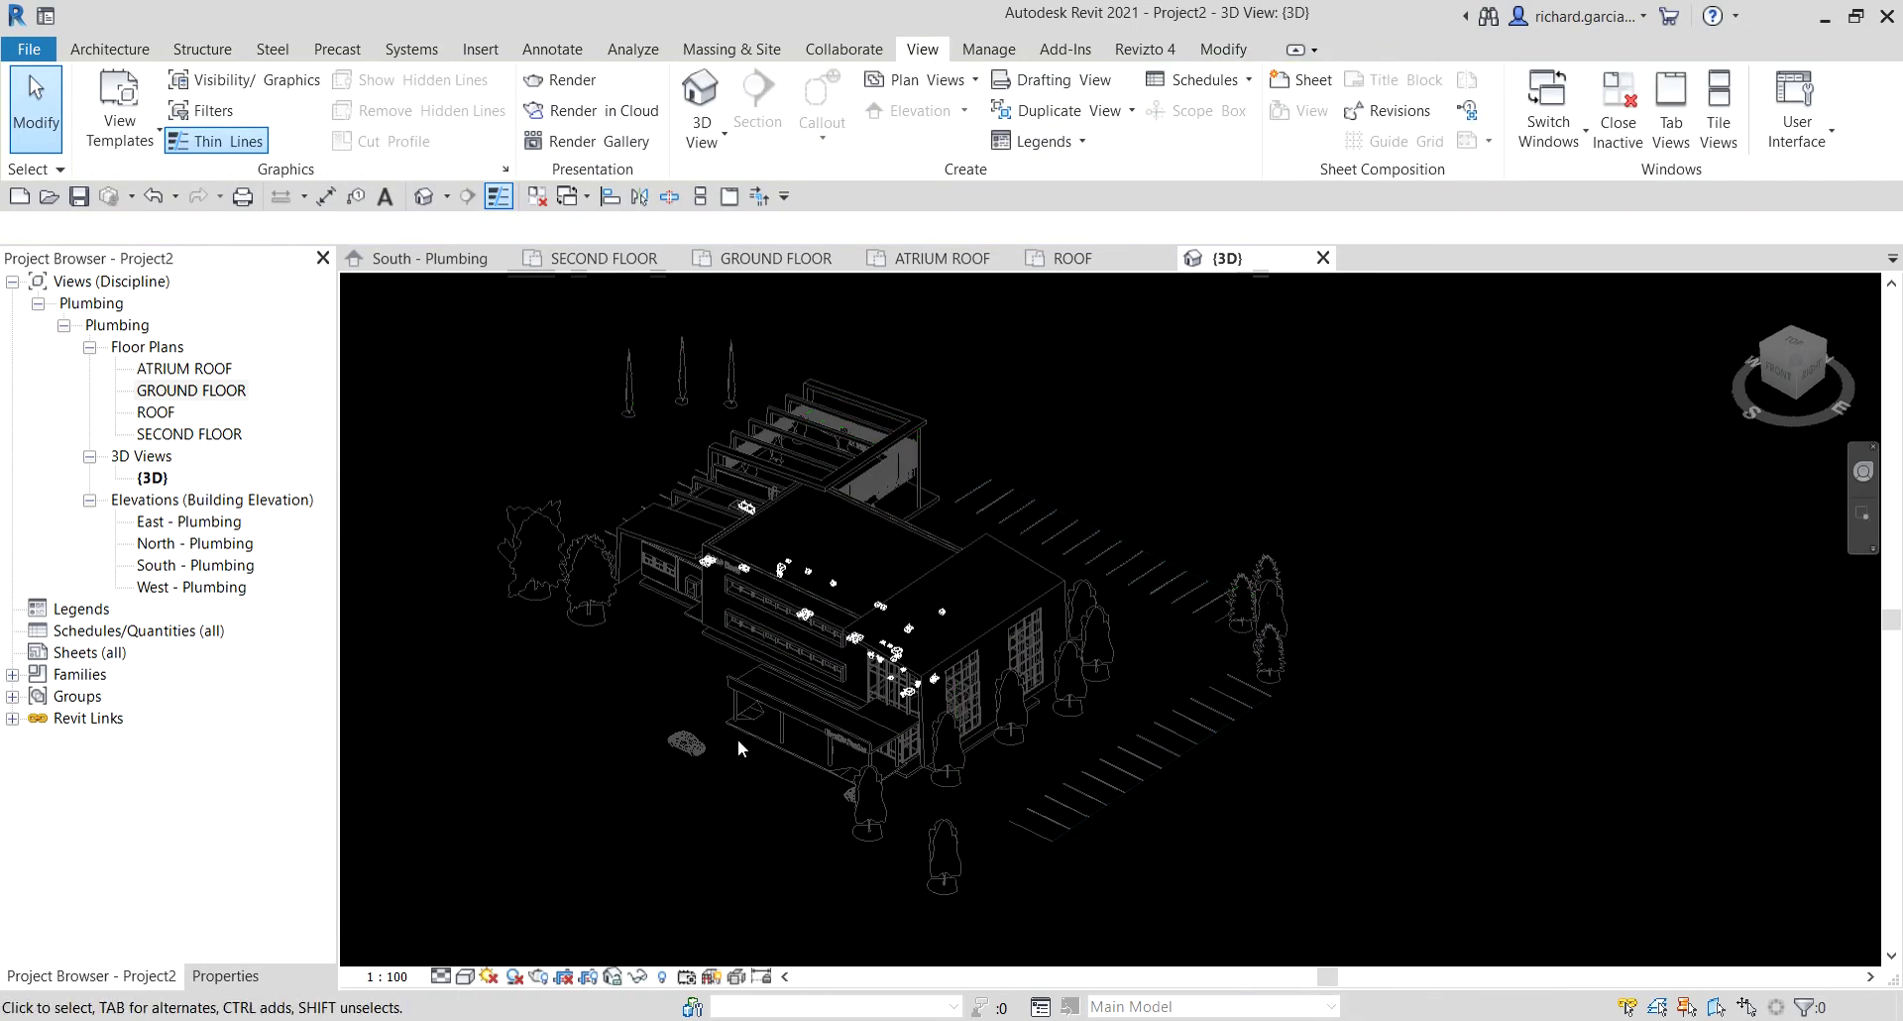
Start Copy/Monitor from a selected link and choose the linked Arch Model in the 3D view.
{"action": "scroll", "coordinate": [741, 734], "scroll_direction": "up", "scroll_amount": 2}
{"action": "scroll", "coordinate": [835, 648], "scroll_direction": "up", "scroll_amount": 2}
{"action": "scroll", "coordinate": [823, 621], "scroll_direction": "down", "scroll_amount": 1}
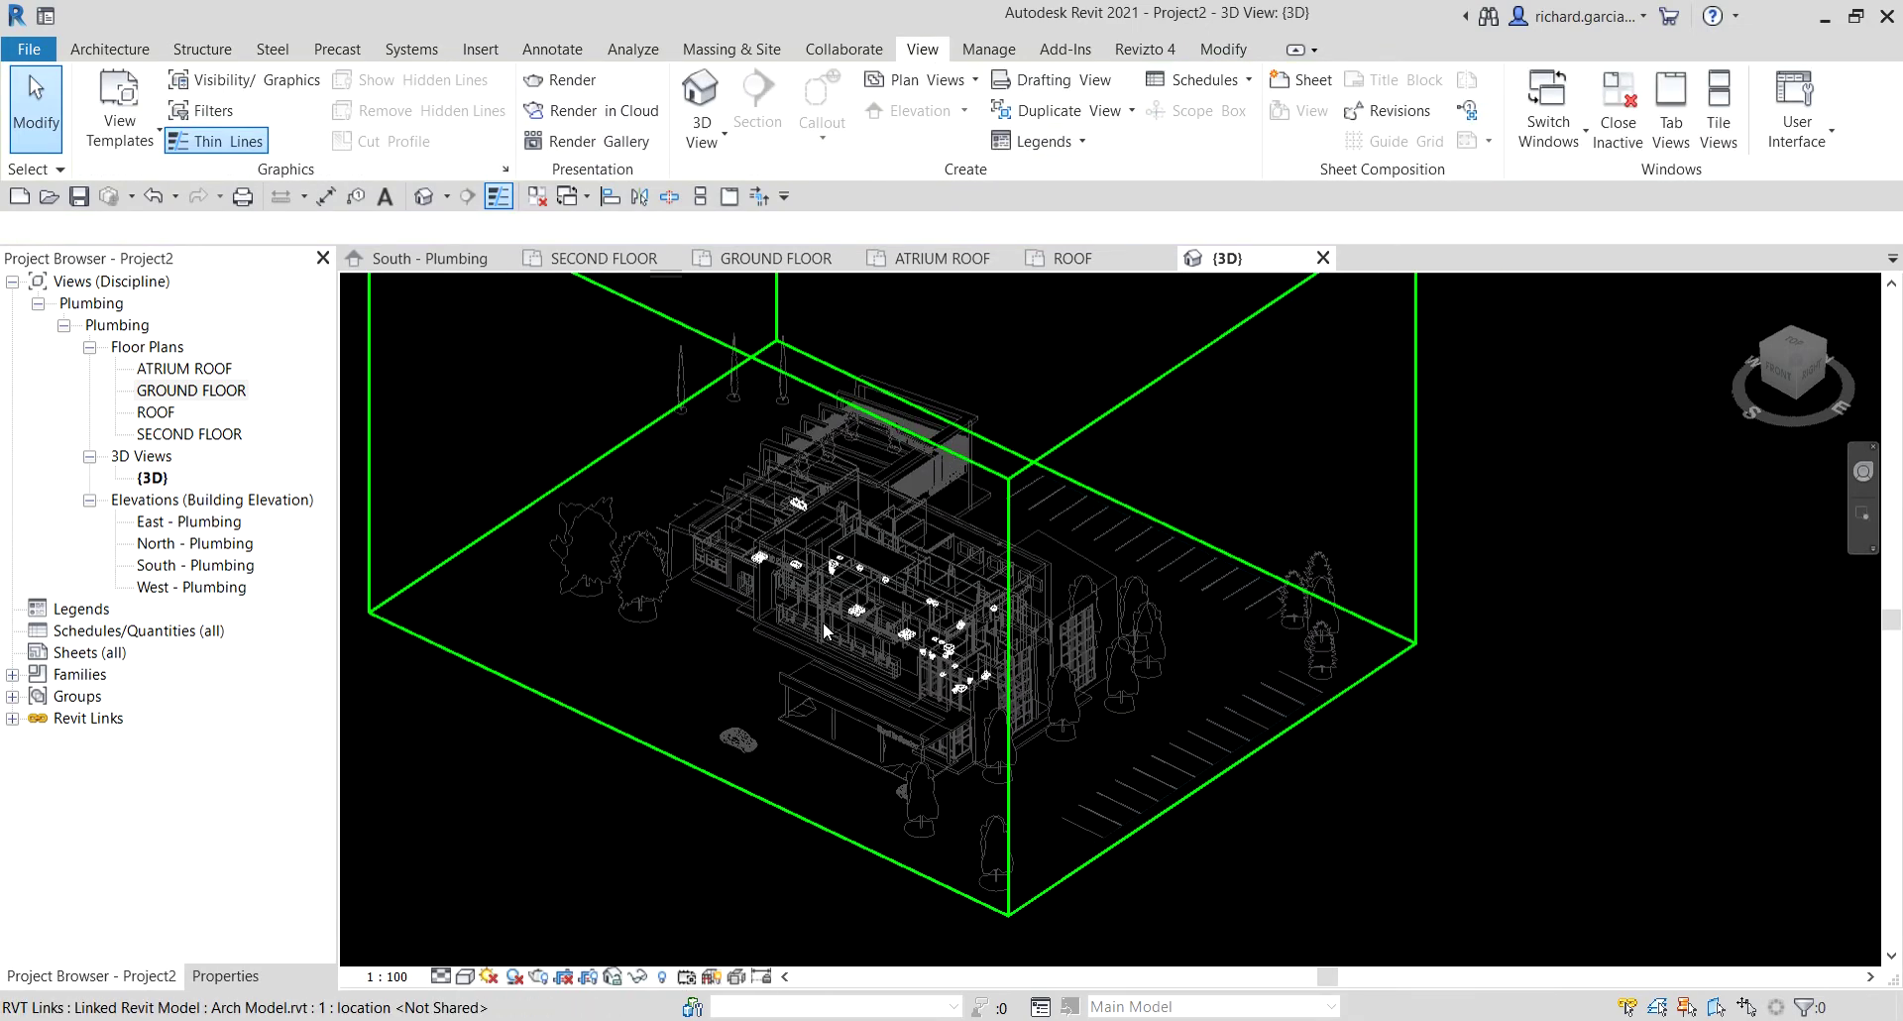
{"action": "left_click", "coordinate": [847, 53]}
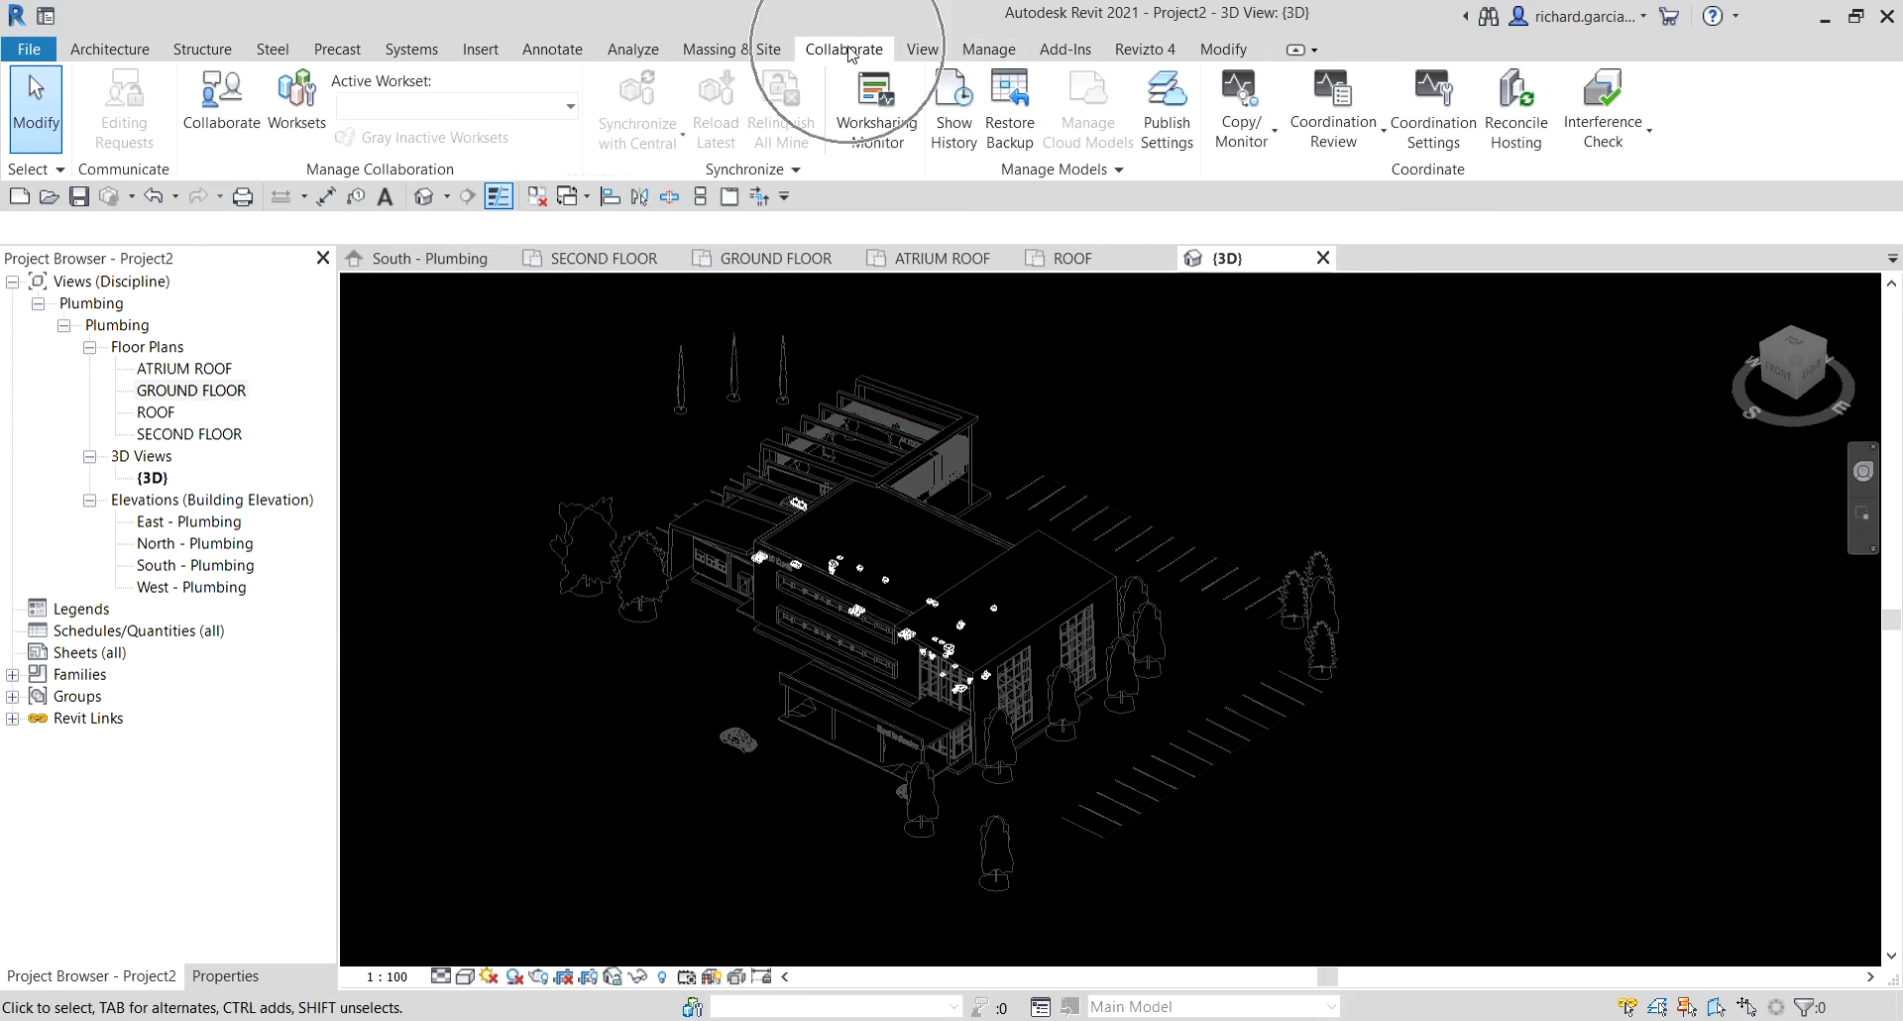
{"action": "left_click", "coordinate": [1230, 122]}
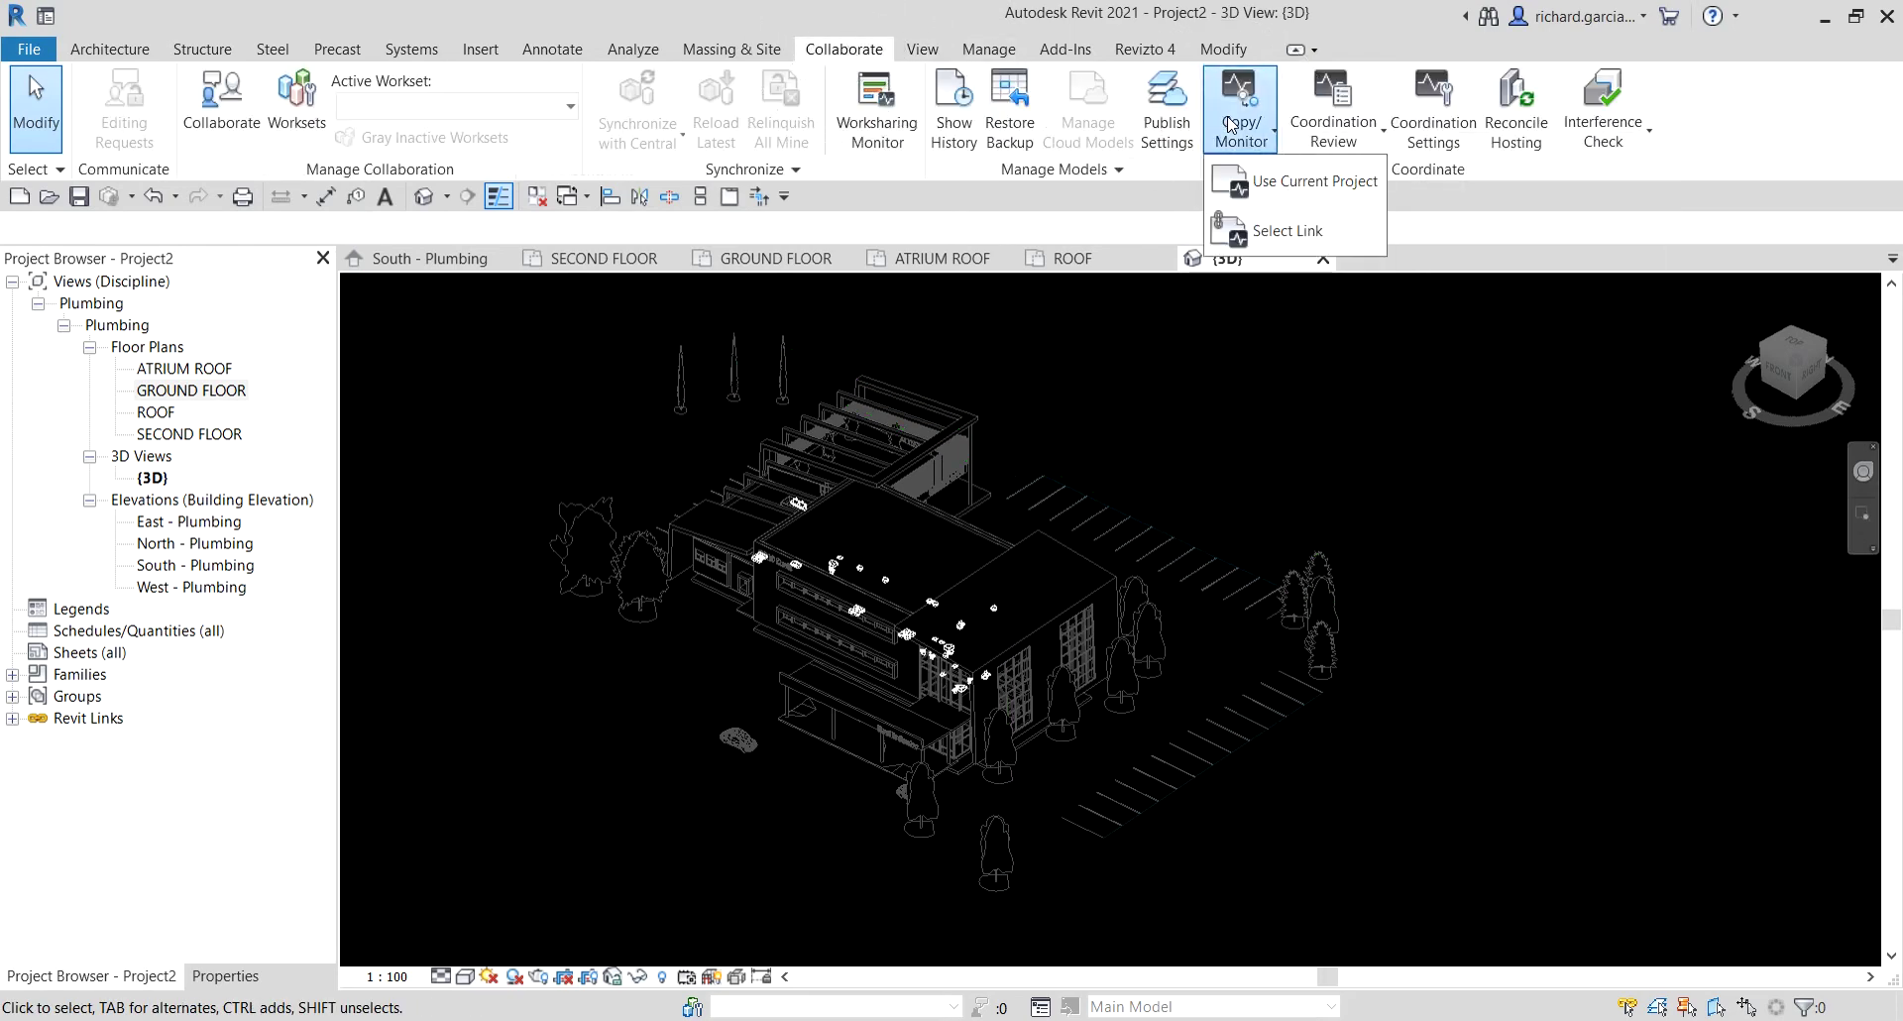
{"action": "left_click", "coordinate": [1288, 231]}
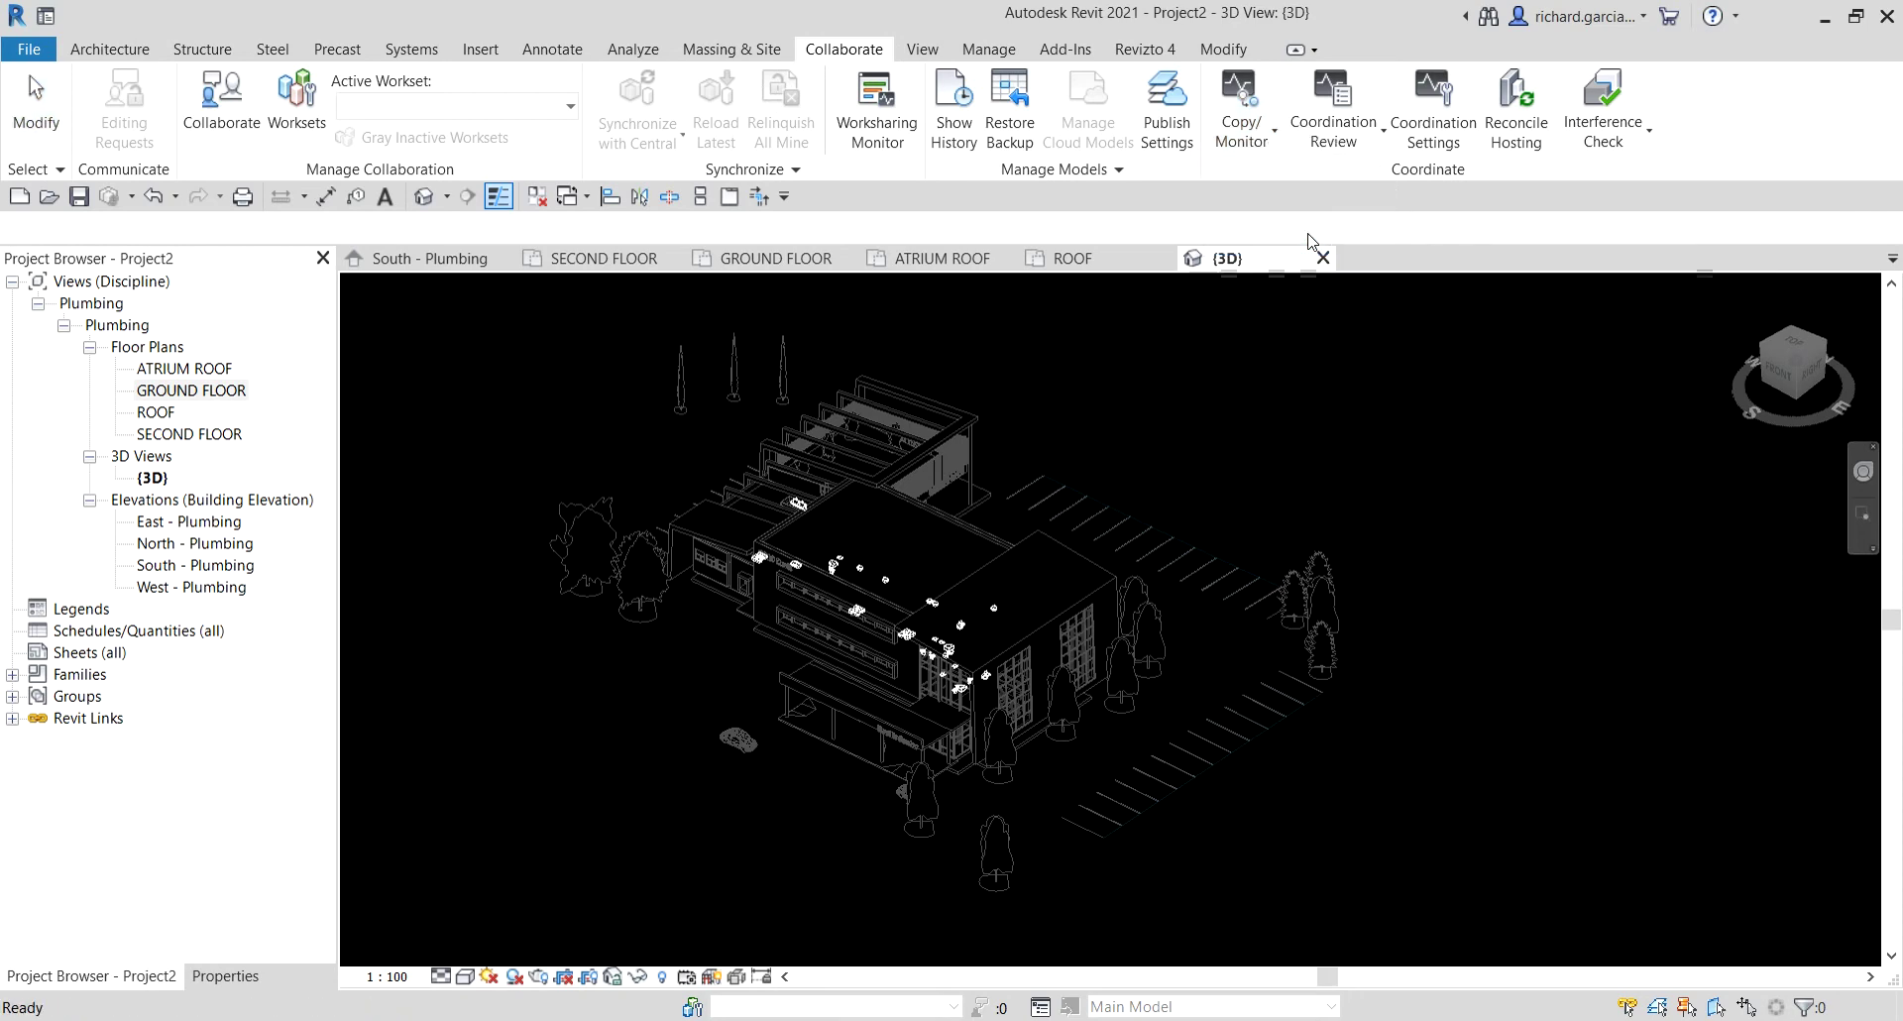
{"action": "left_click", "coordinate": [1085, 553]}
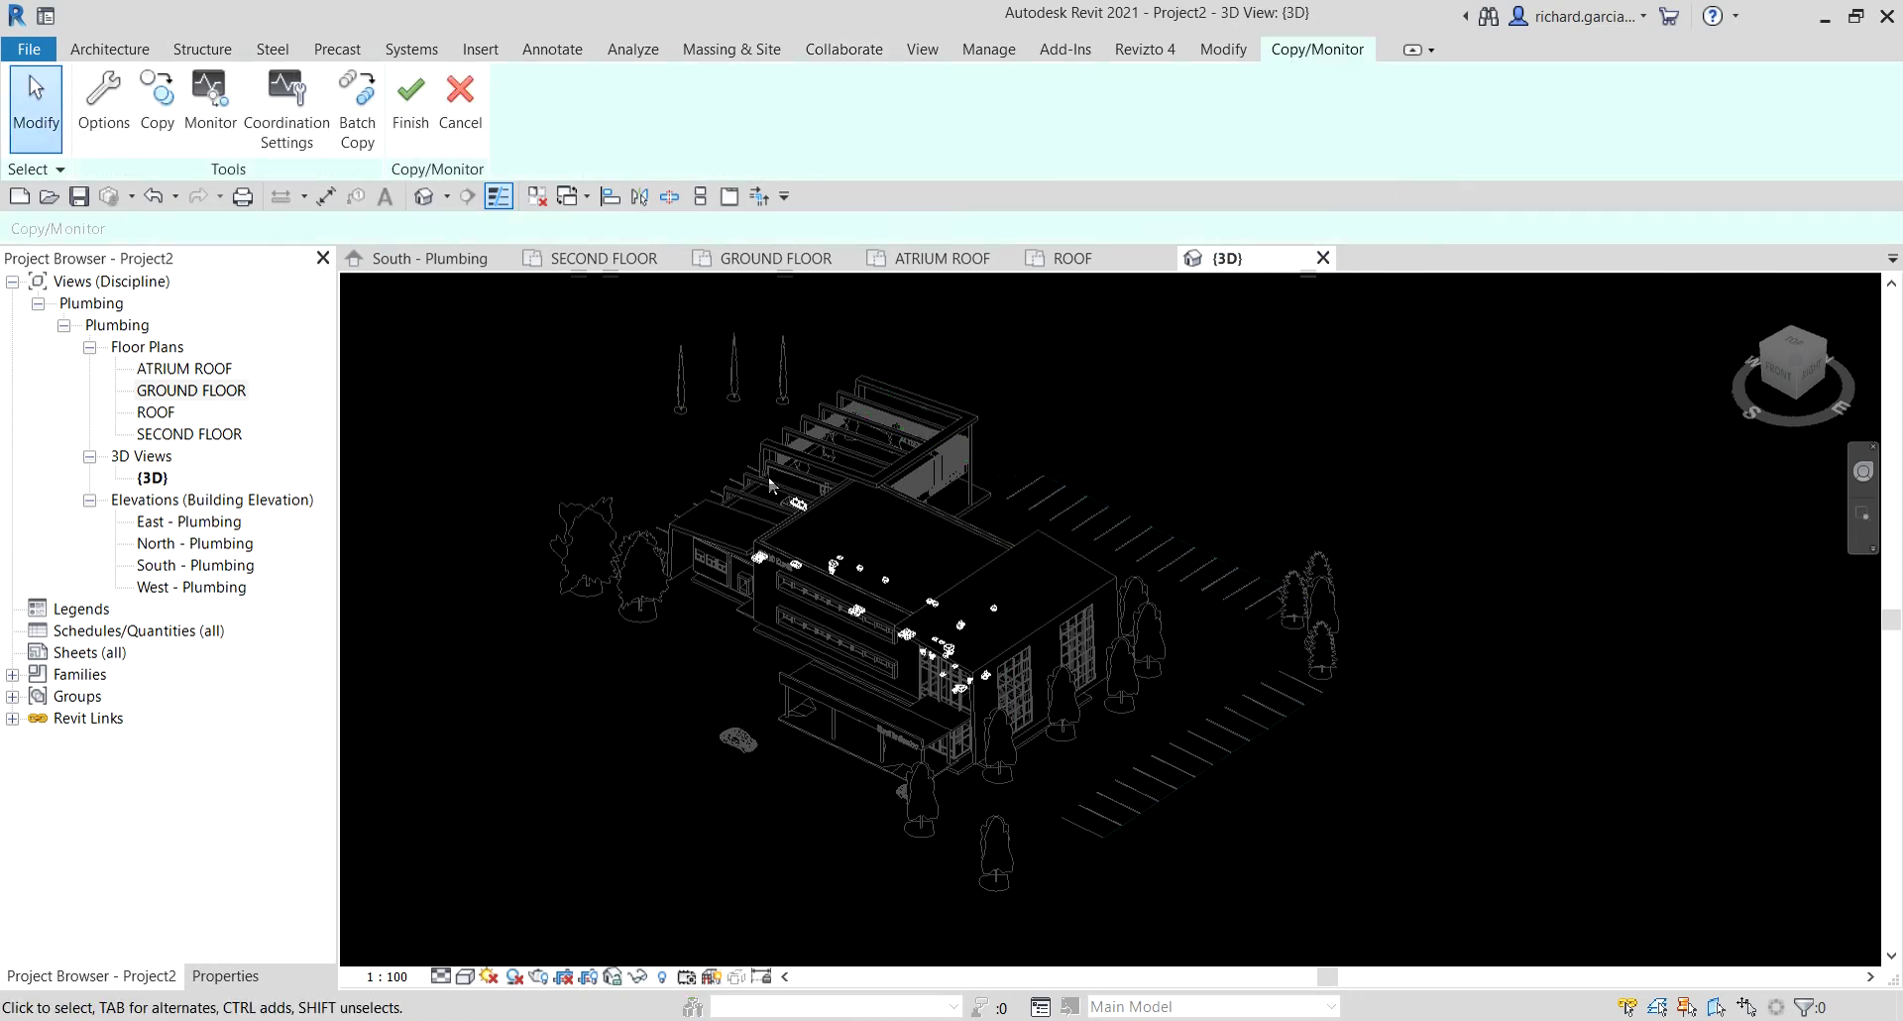
Start a multiple-element Copy, window-select the building, and filter the selection down to Plumbing Fixtures only.
{"action": "left_click", "coordinate": [166, 119]}
{"action": "left_click", "coordinate": [150, 229]}
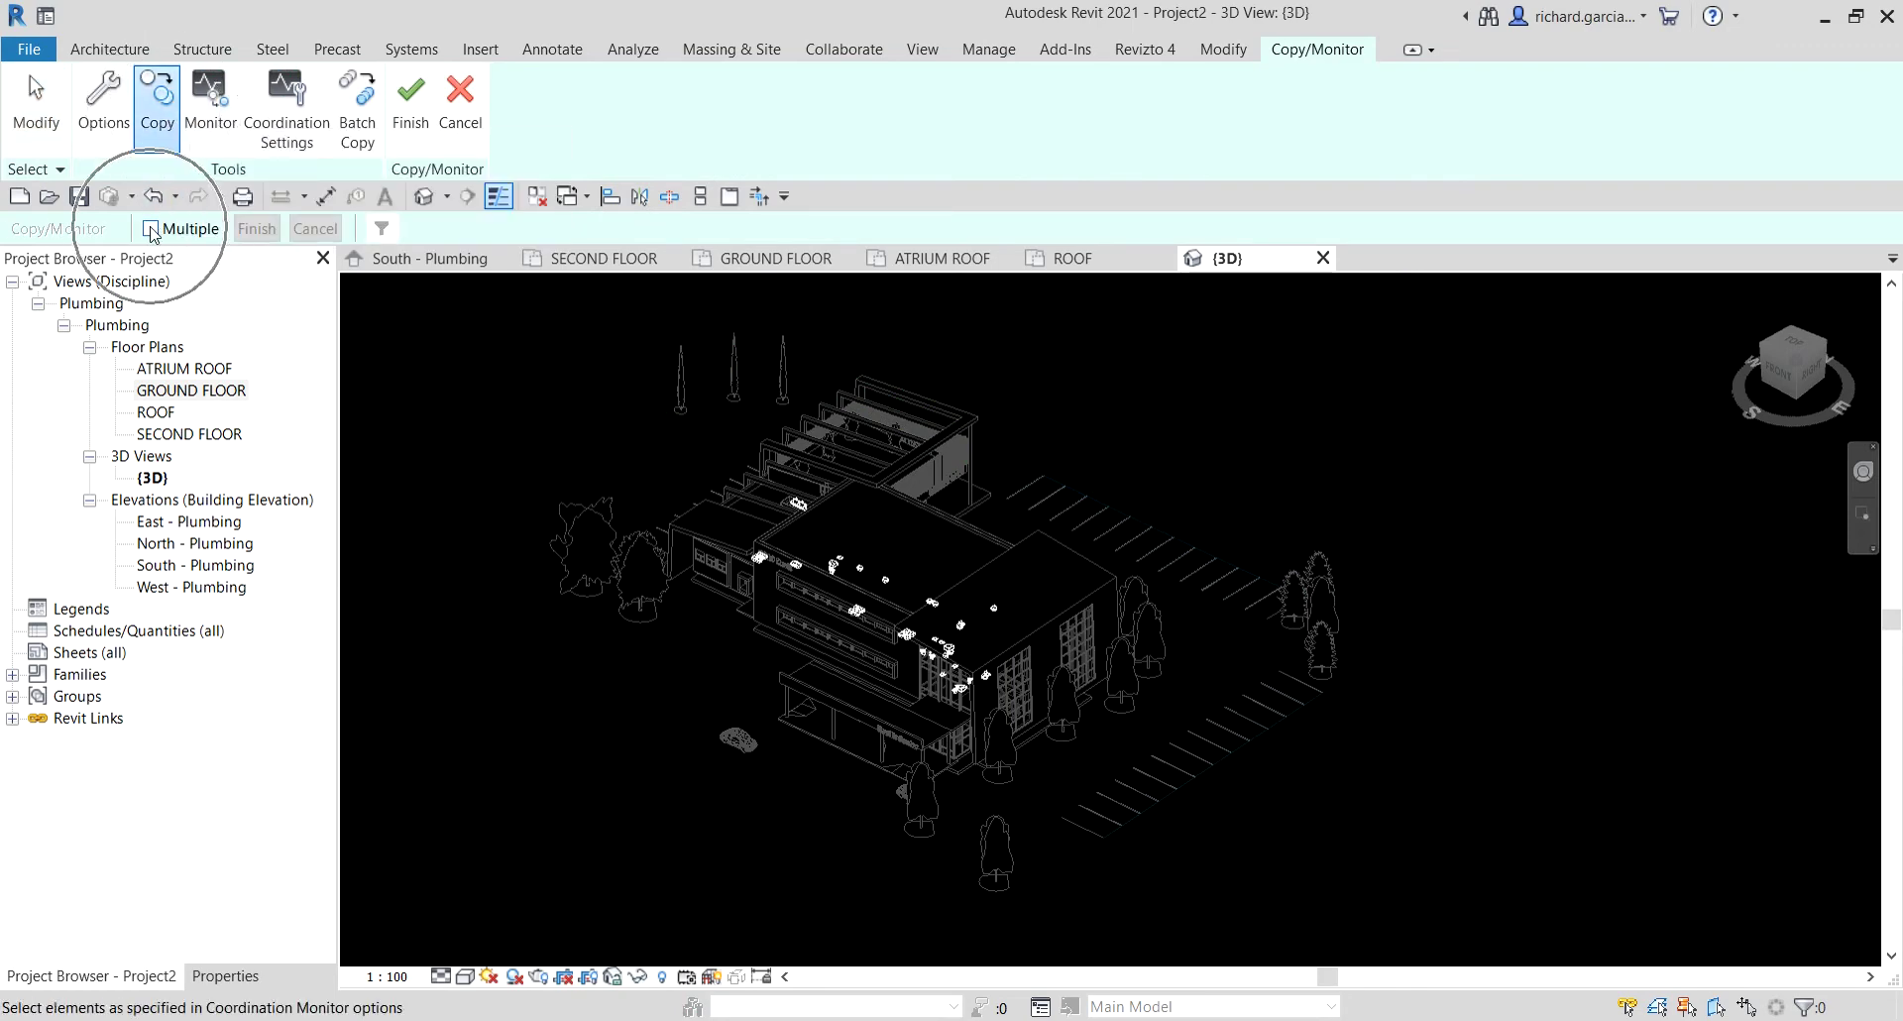
{"action": "left_click", "coordinate": [150, 229]}
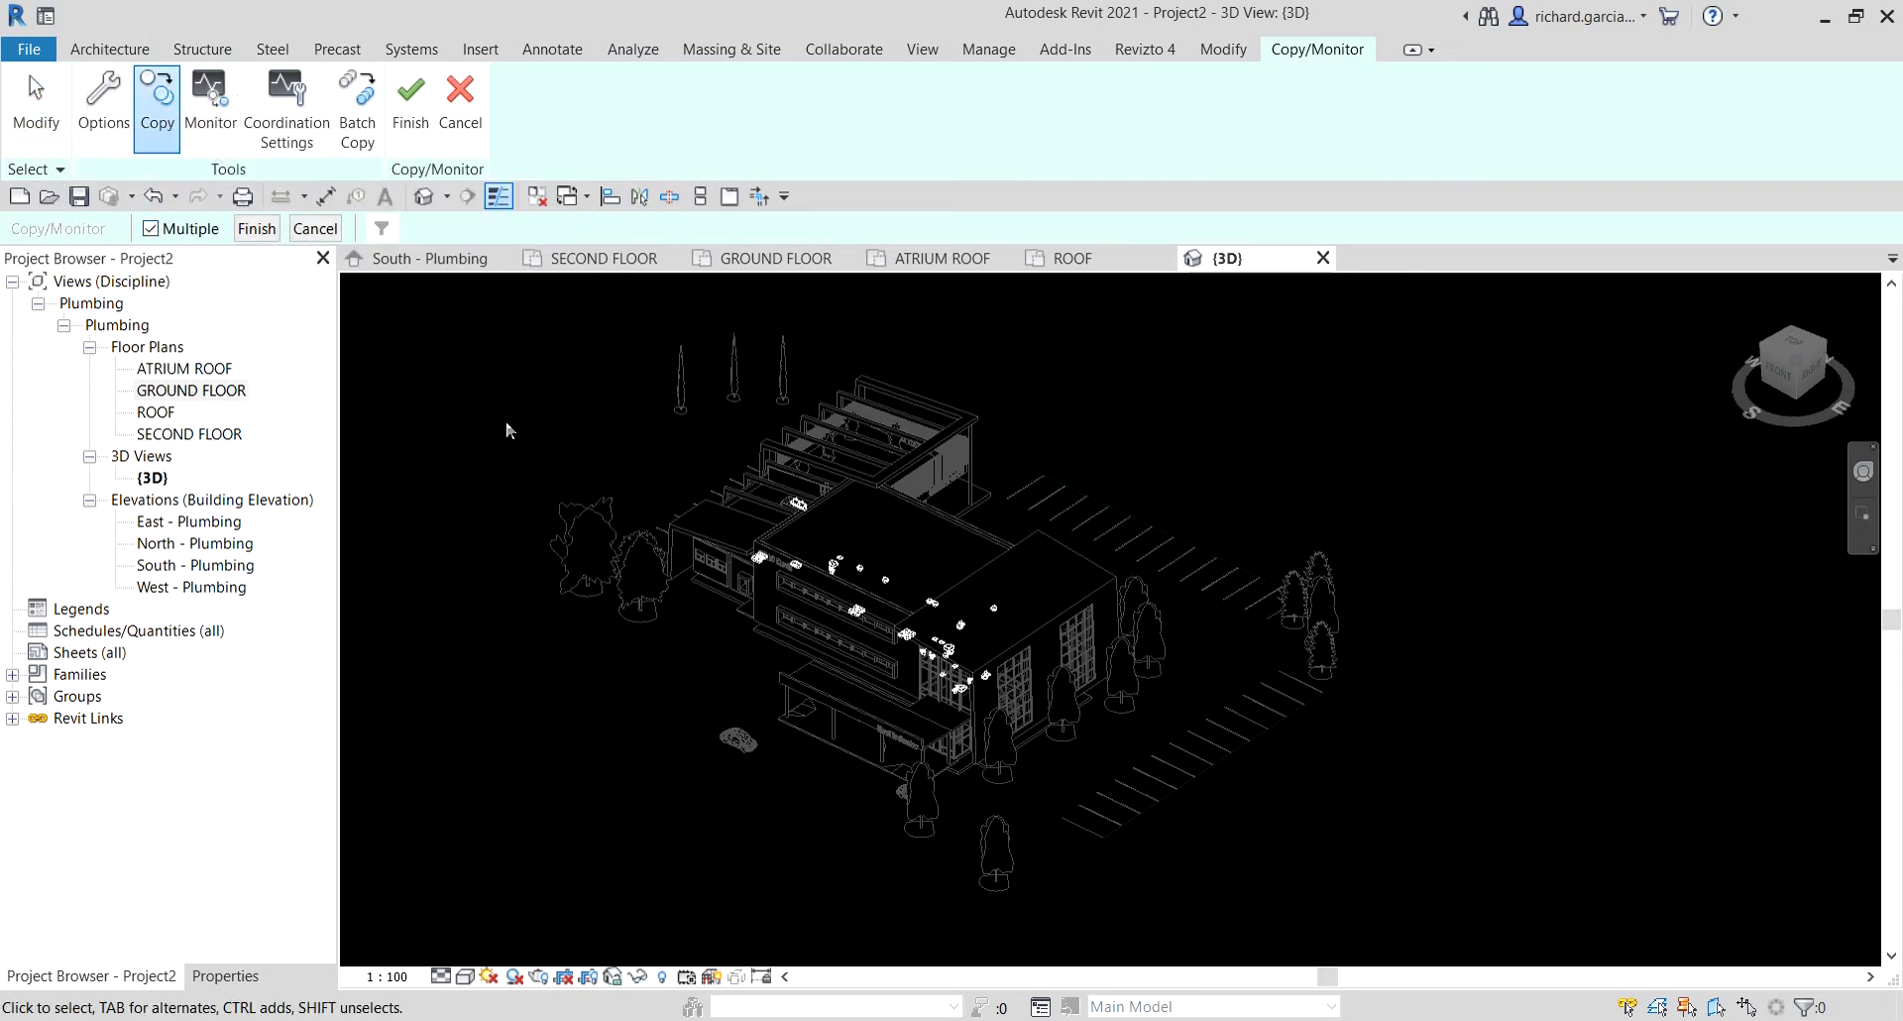
{"action": "left_click_drag", "start_coordinate": [621, 419], "coordinate": [1167, 795]}
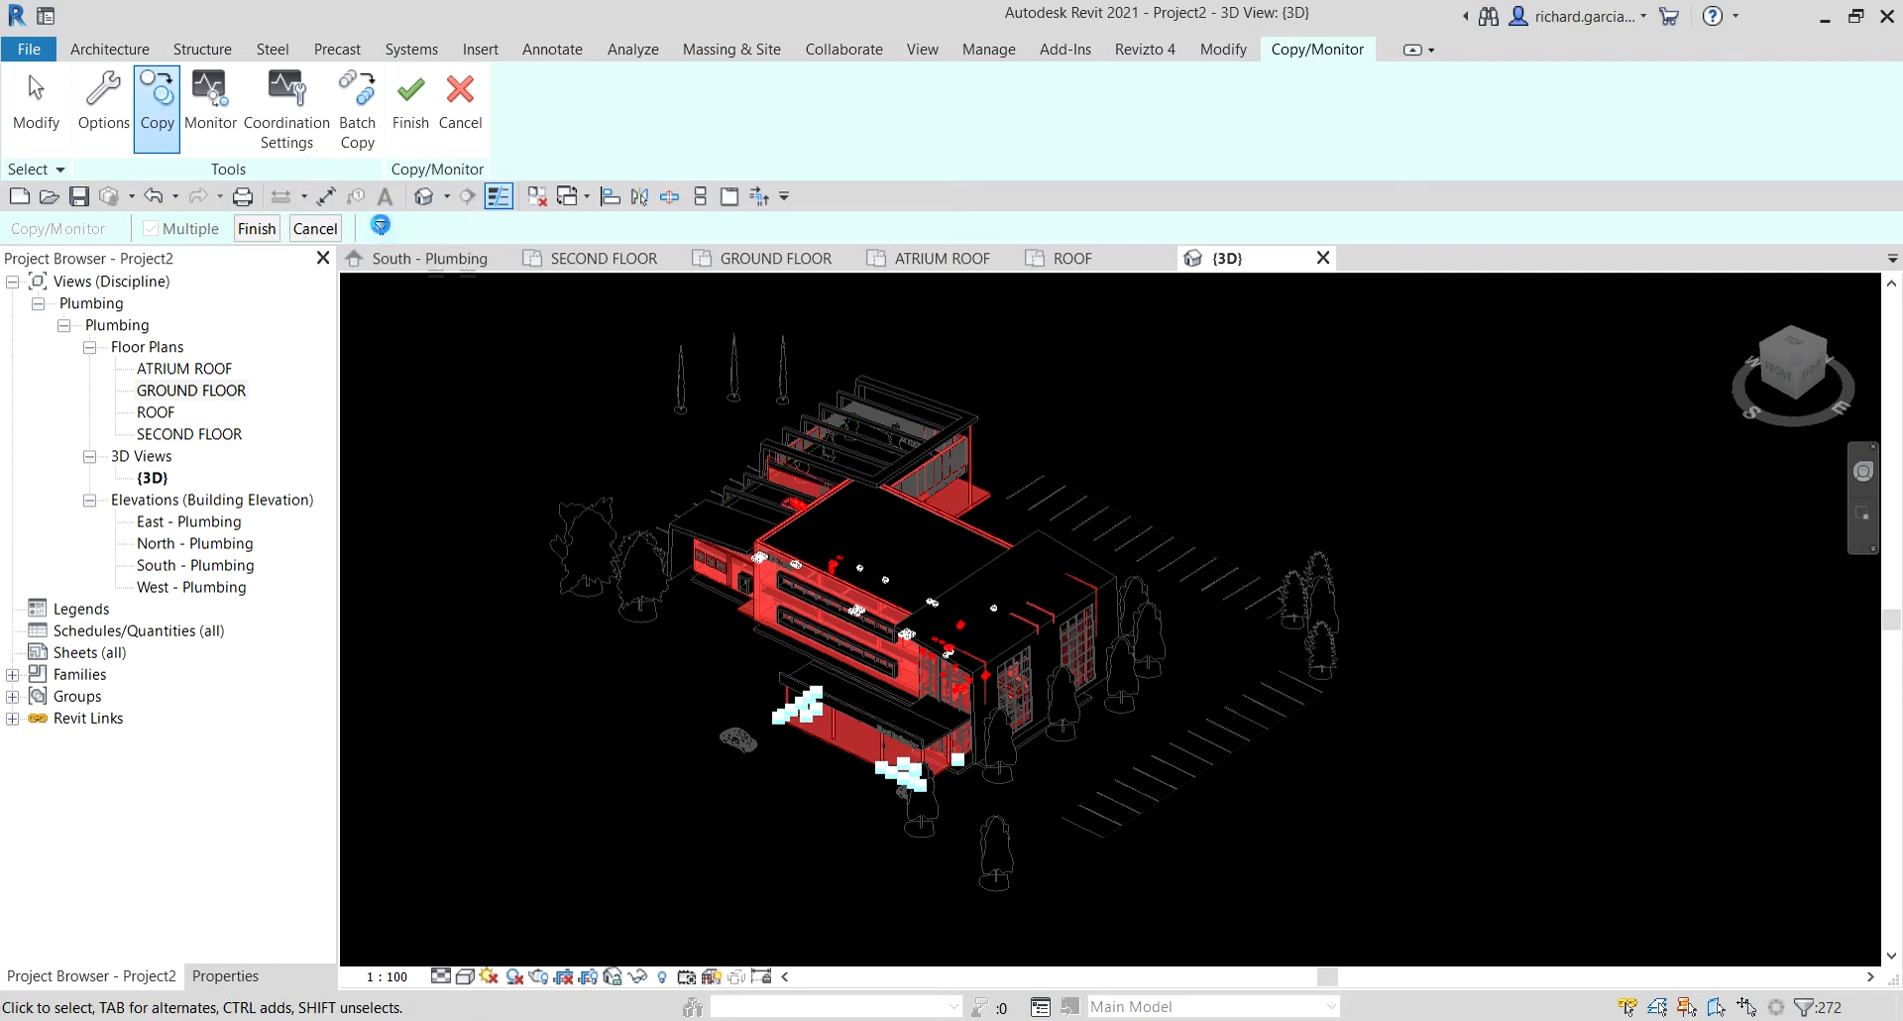
{"action": "left_click", "coordinate": [380, 226]}
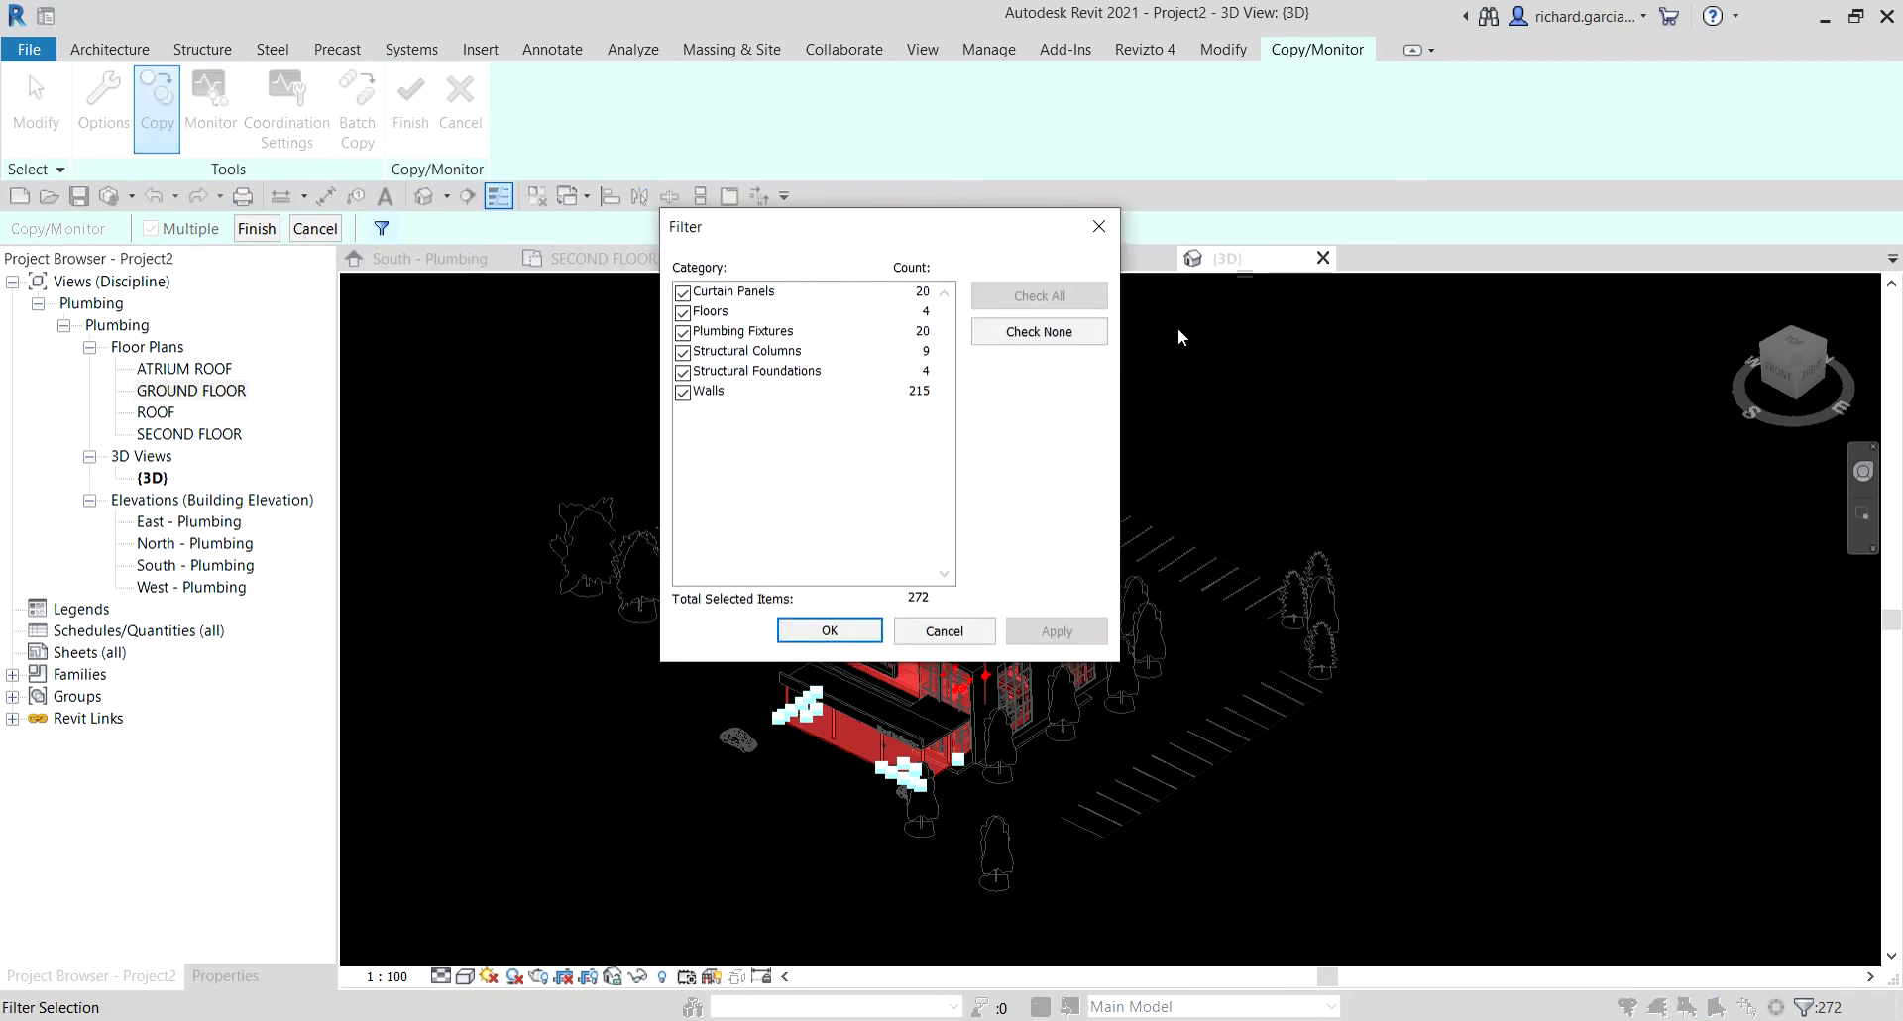
{"action": "left_click", "coordinate": [1068, 333]}
{"action": "left_click", "coordinate": [682, 332]}
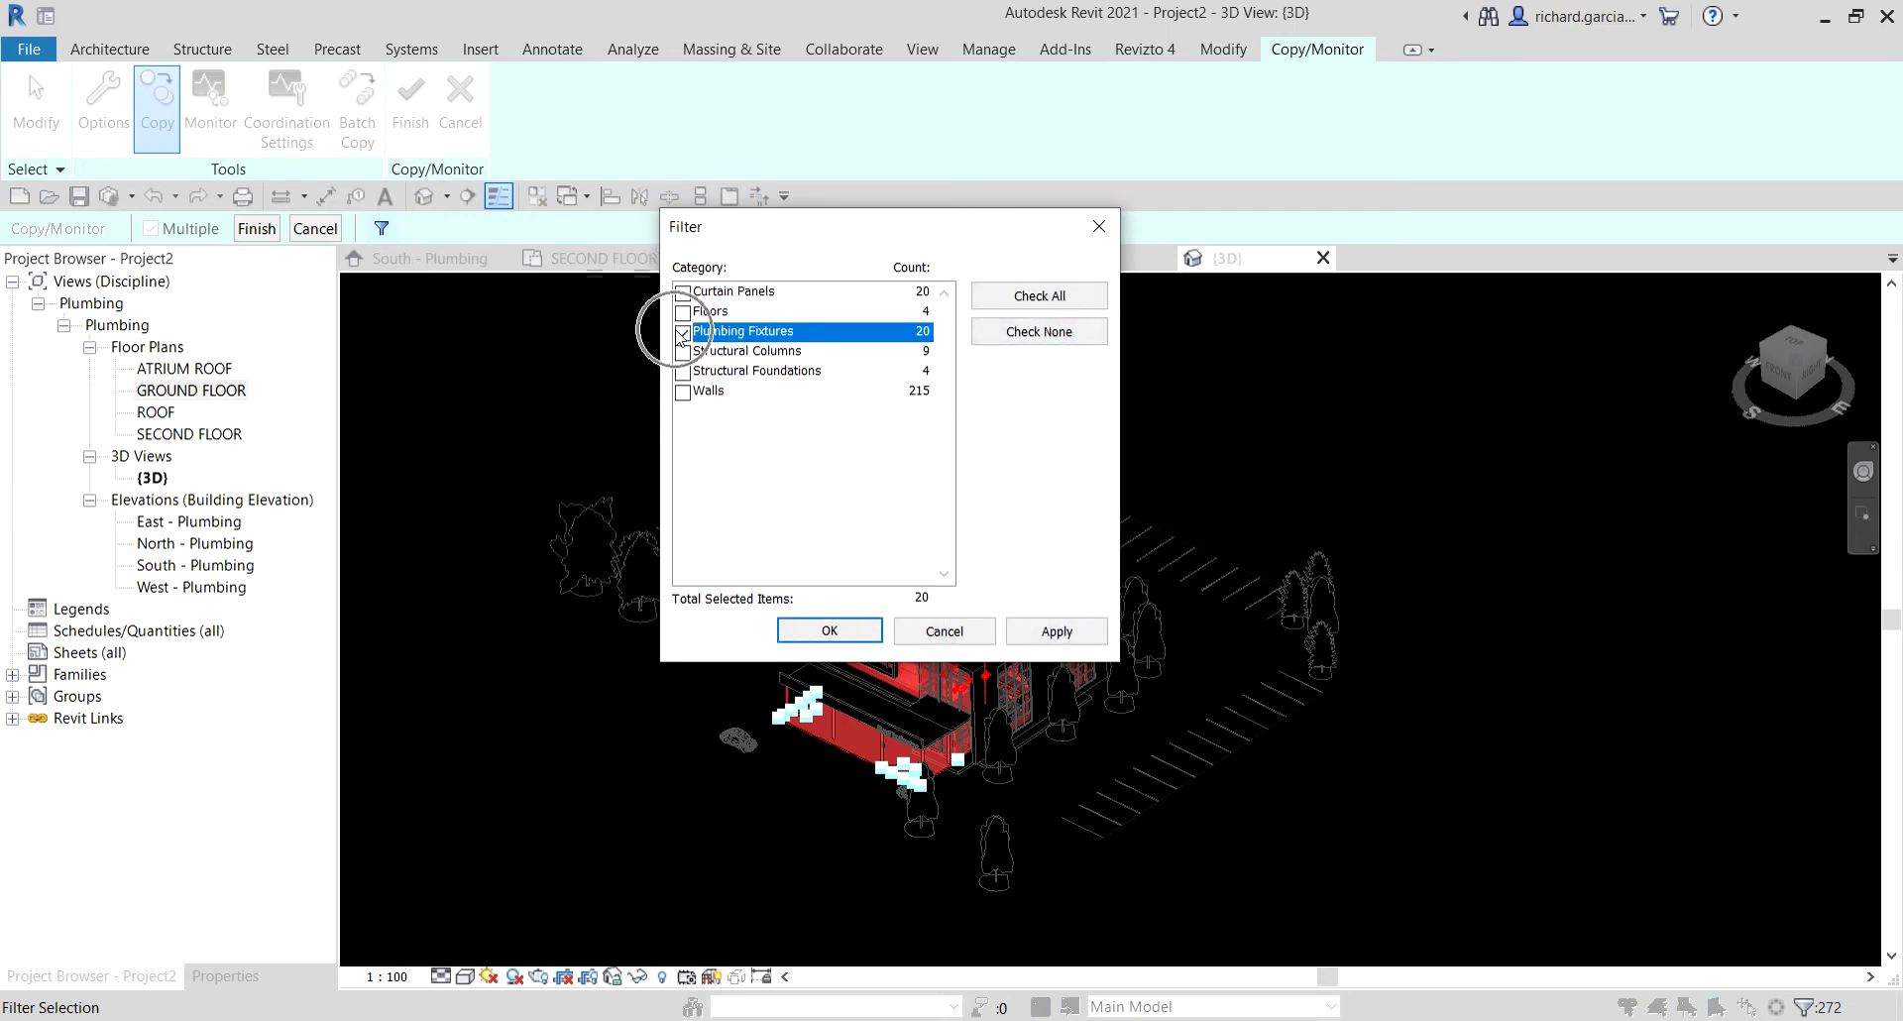
{"action": "left_click", "coordinate": [825, 630]}
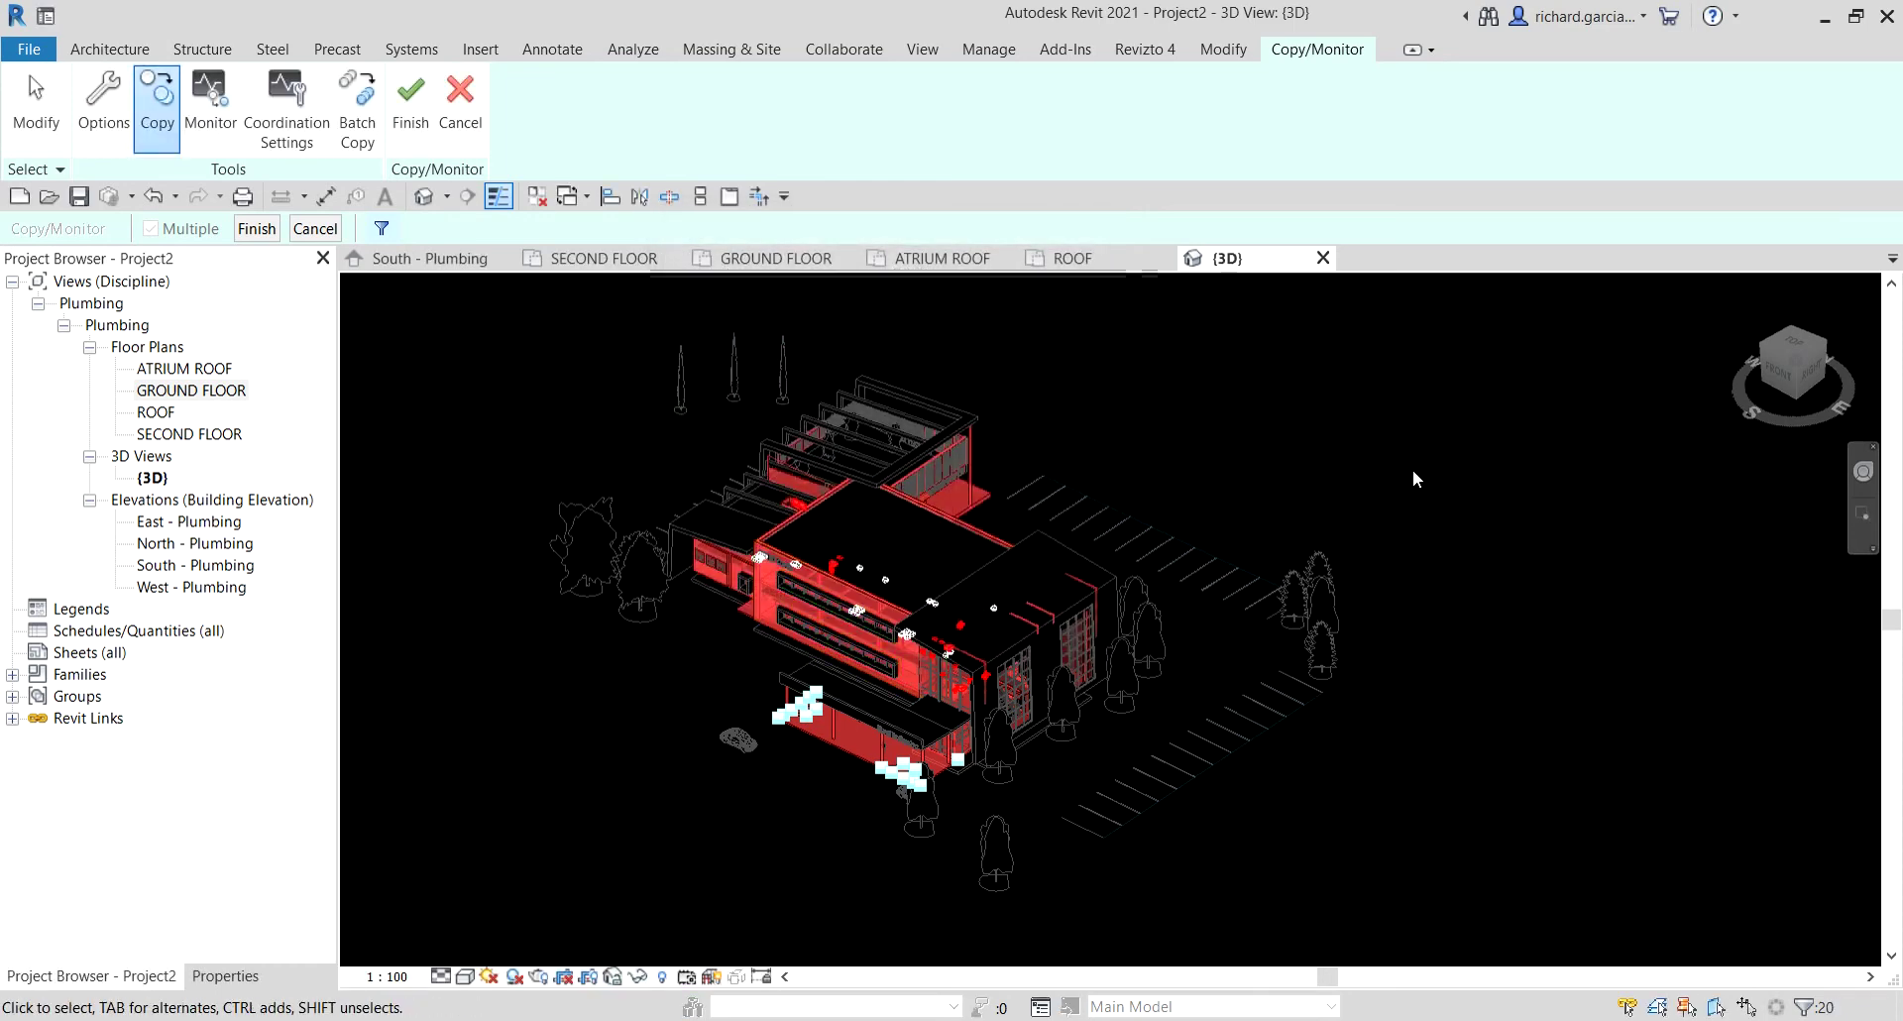
Add the three unselected double-bowl sinks near the building's 2019 Revit lettering to the copy selection.
{"action": "scroll", "coordinate": [1005, 490], "scroll_direction": "up", "scroll_amount": 2}
{"action": "scroll", "coordinate": [830, 627], "scroll_direction": "up", "scroll_amount": 3}
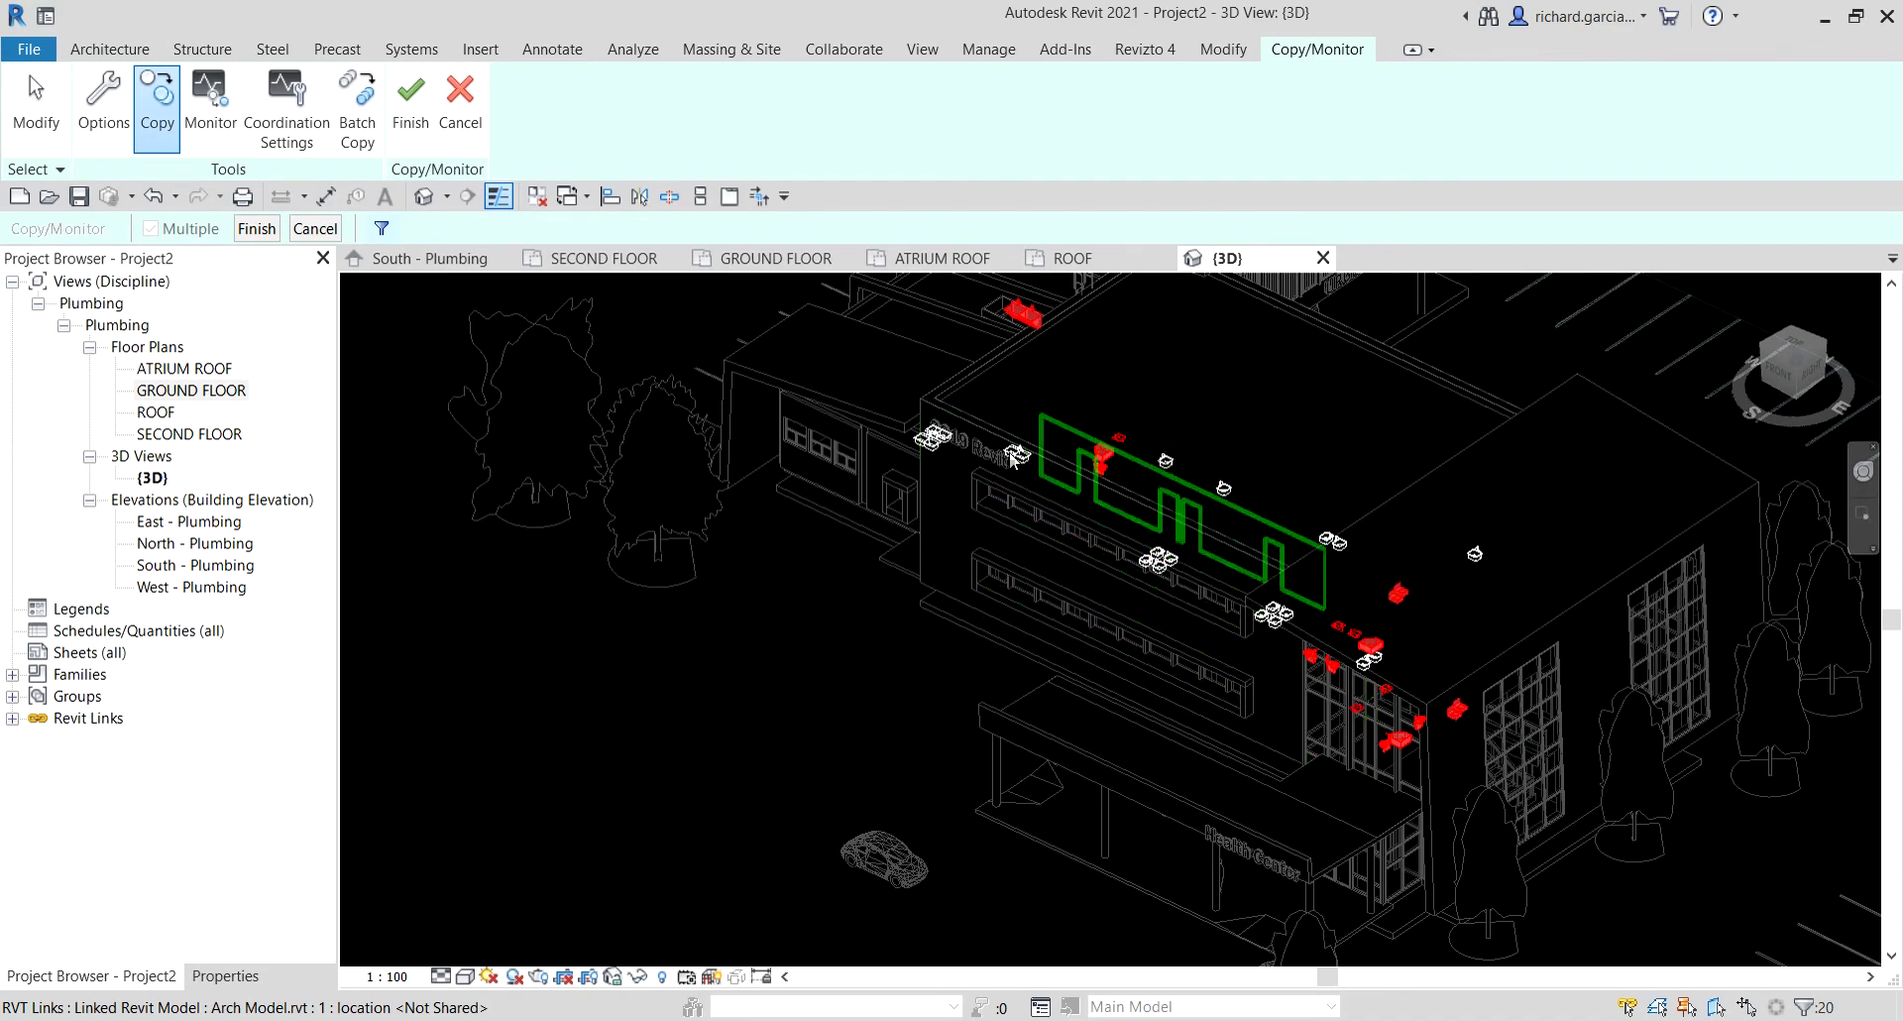
{"action": "scroll", "coordinate": [929, 433], "scroll_direction": "up", "scroll_amount": 3}
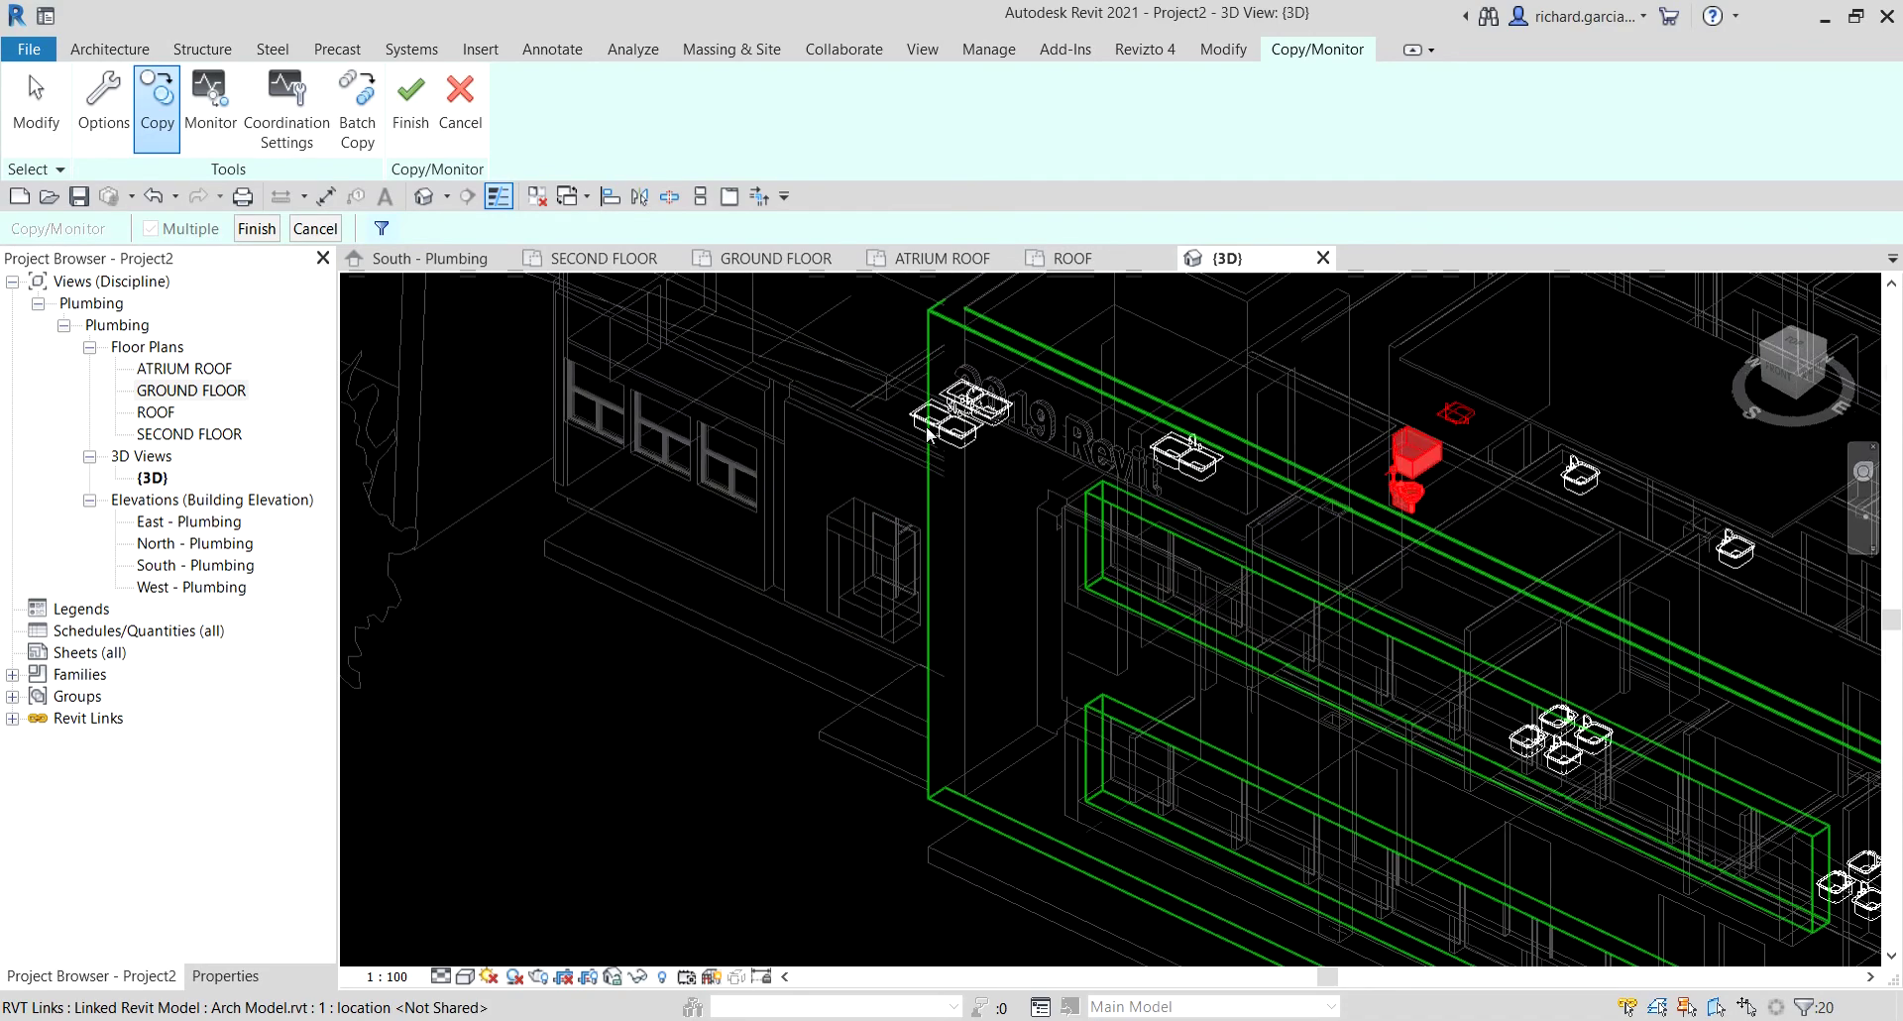
{"action": "scroll", "coordinate": [929, 433], "scroll_direction": "up", "scroll_amount": 4}
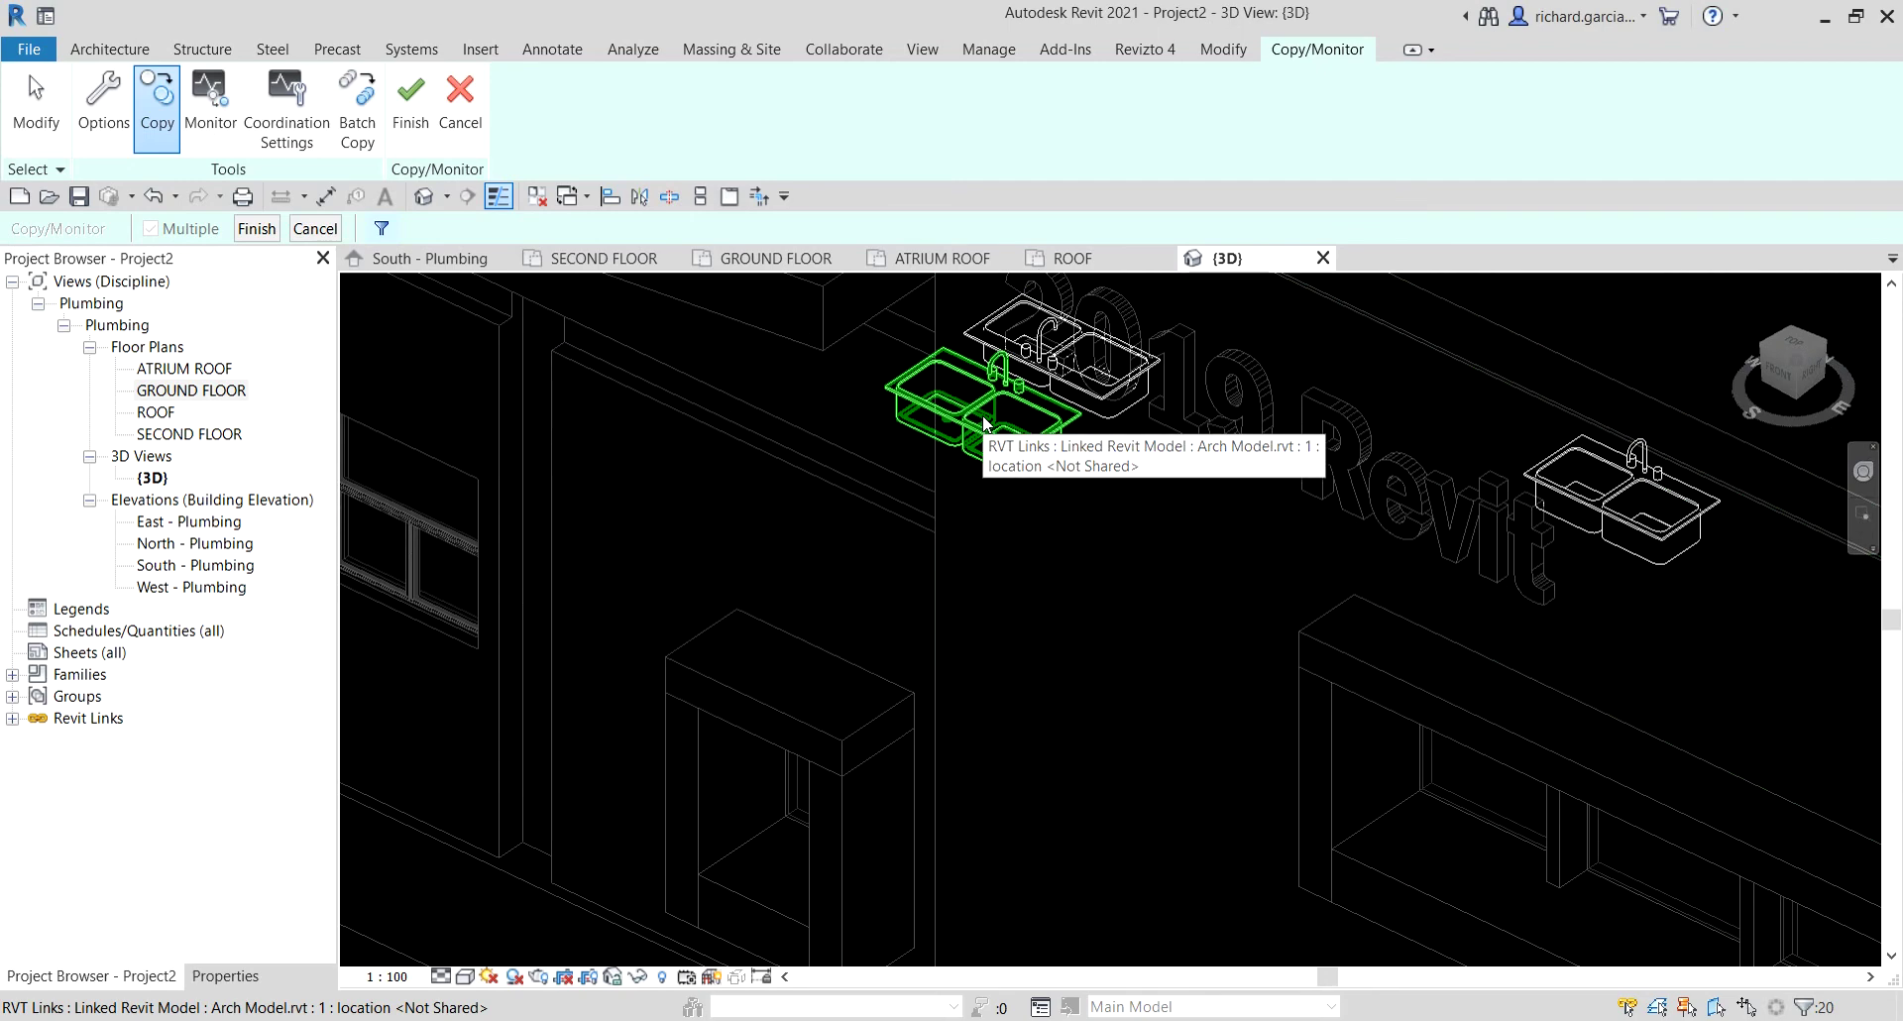
{"action": "left_click", "coordinate": [984, 425]}
{"action": "left_click", "coordinate": [1075, 366]}
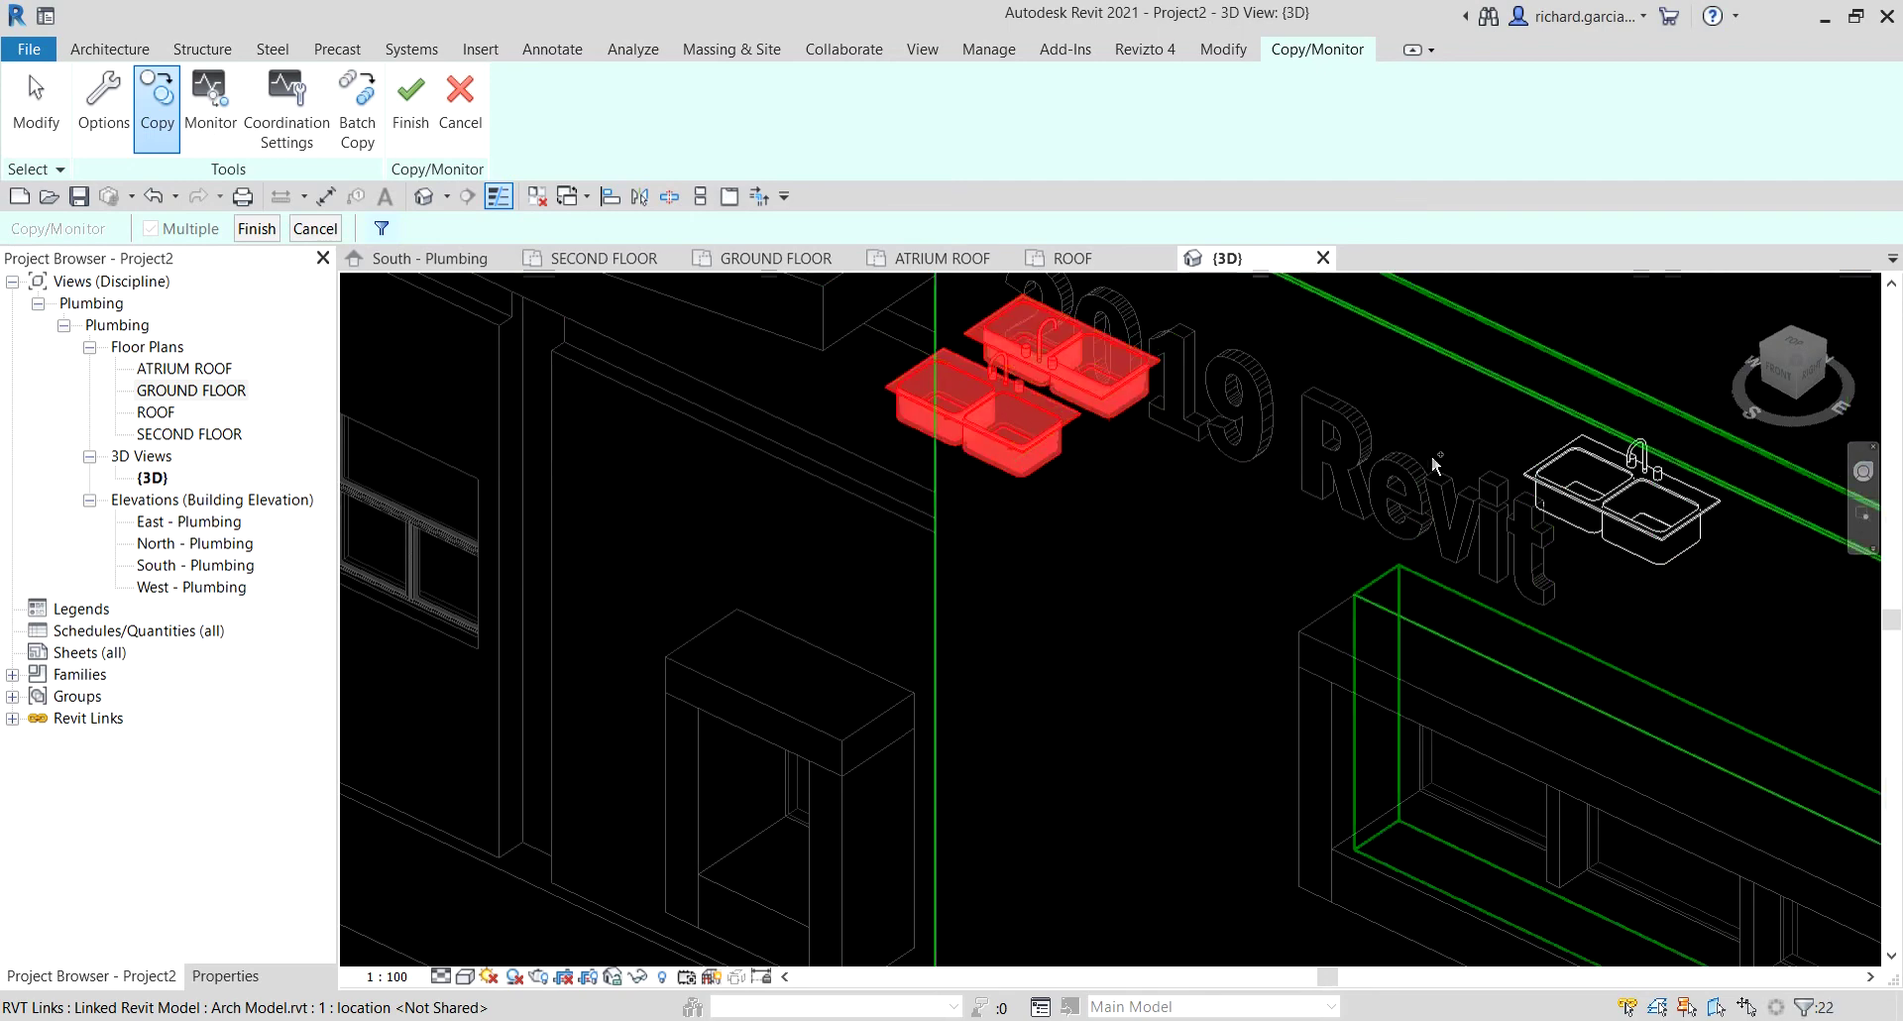
{"action": "left_click", "coordinate": [1635, 506]}
Add the two separate single-bowl sinks on the roof side beyond the red mop sink and toilet to the copy selection.
{"action": "middle_click_drag", "start_coordinate": [1691, 608], "coordinate": [785, 466]}
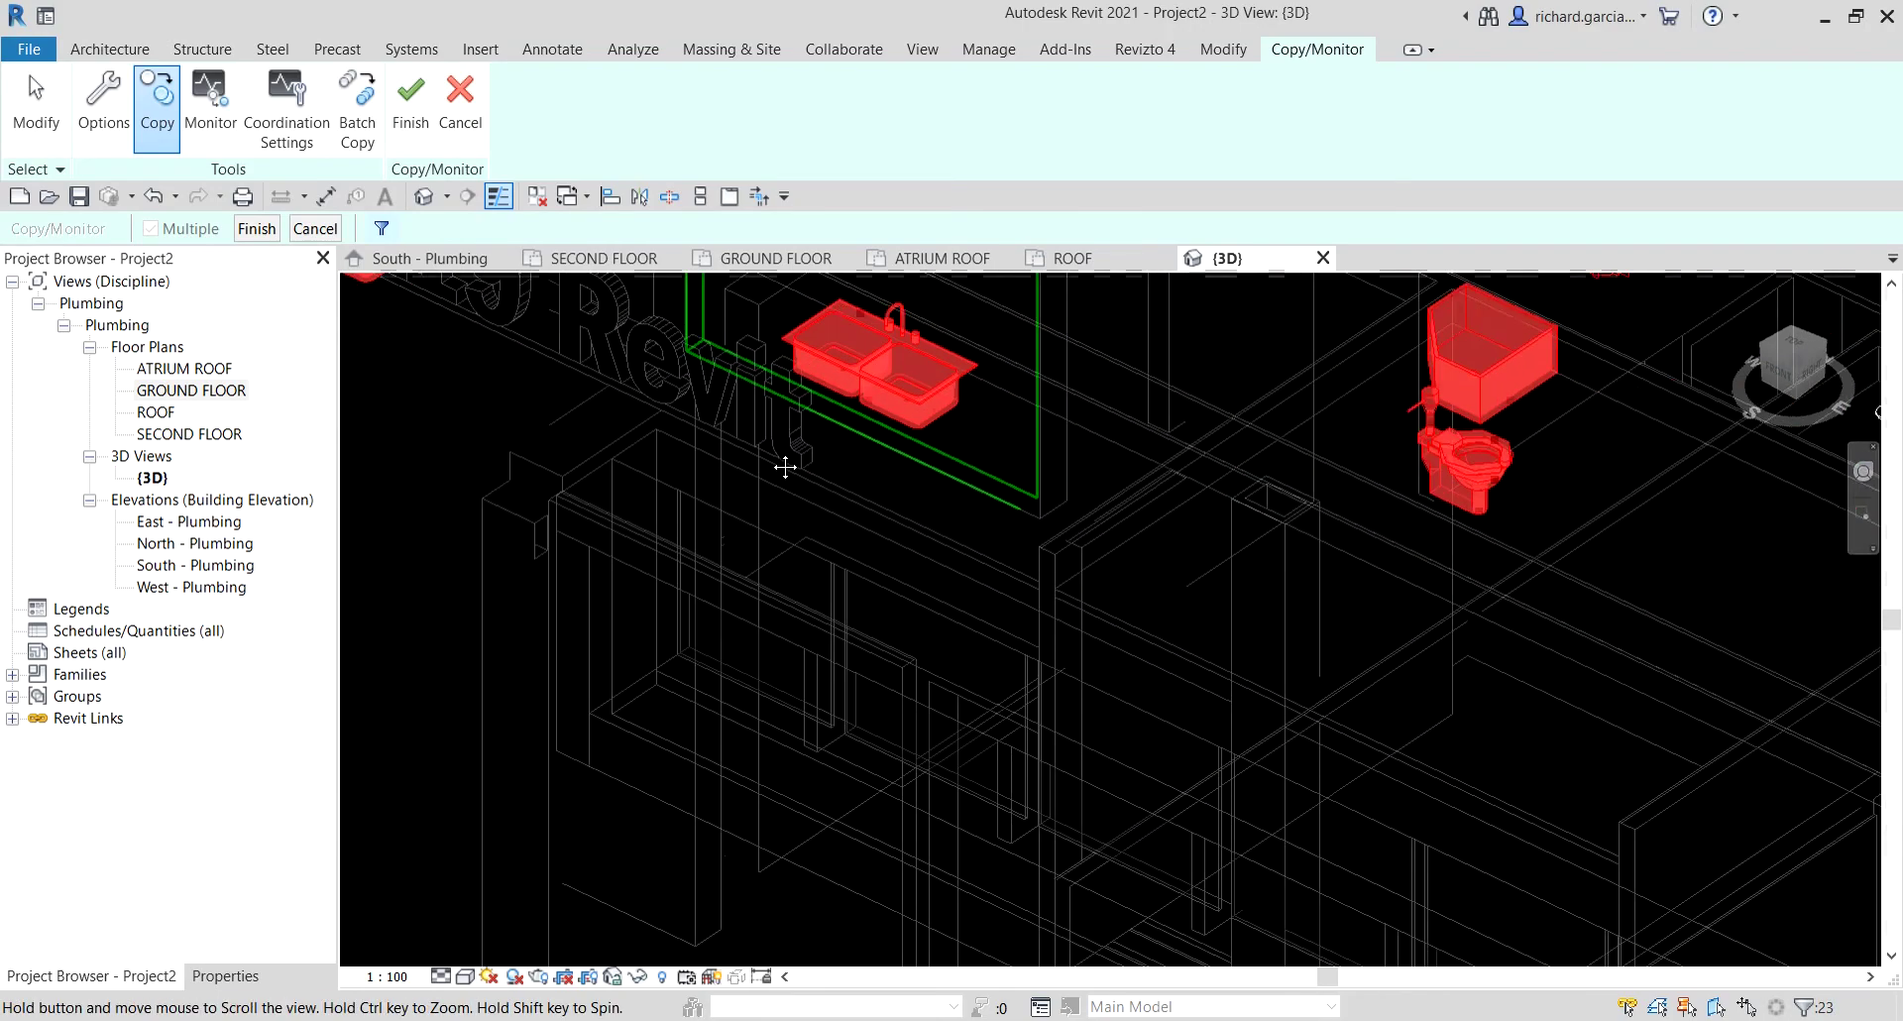
{"action": "scroll", "coordinate": [905, 437], "scroll_direction": "down", "scroll_amount": 5}
{"action": "scroll", "coordinate": [1130, 433], "scroll_direction": "up", "scroll_amount": 2}
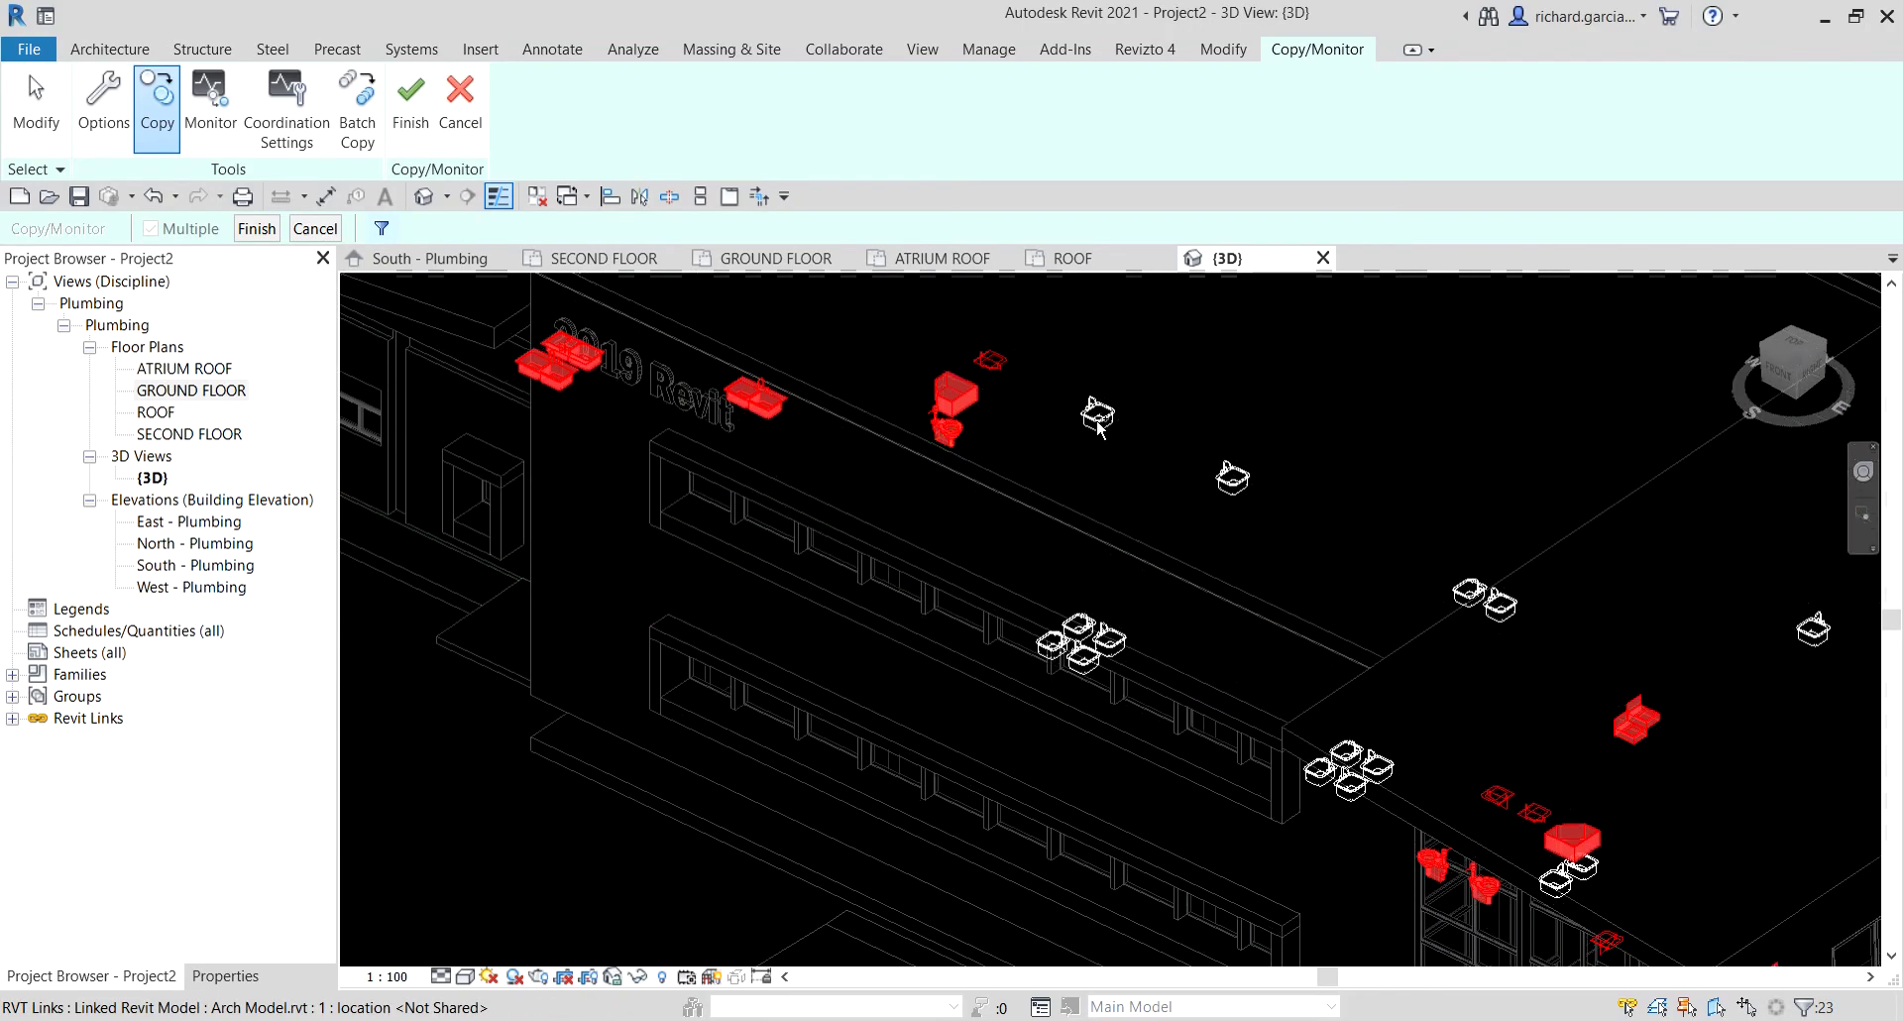
{"action": "scroll", "coordinate": [1155, 407], "scroll_direction": "up", "scroll_amount": 8}
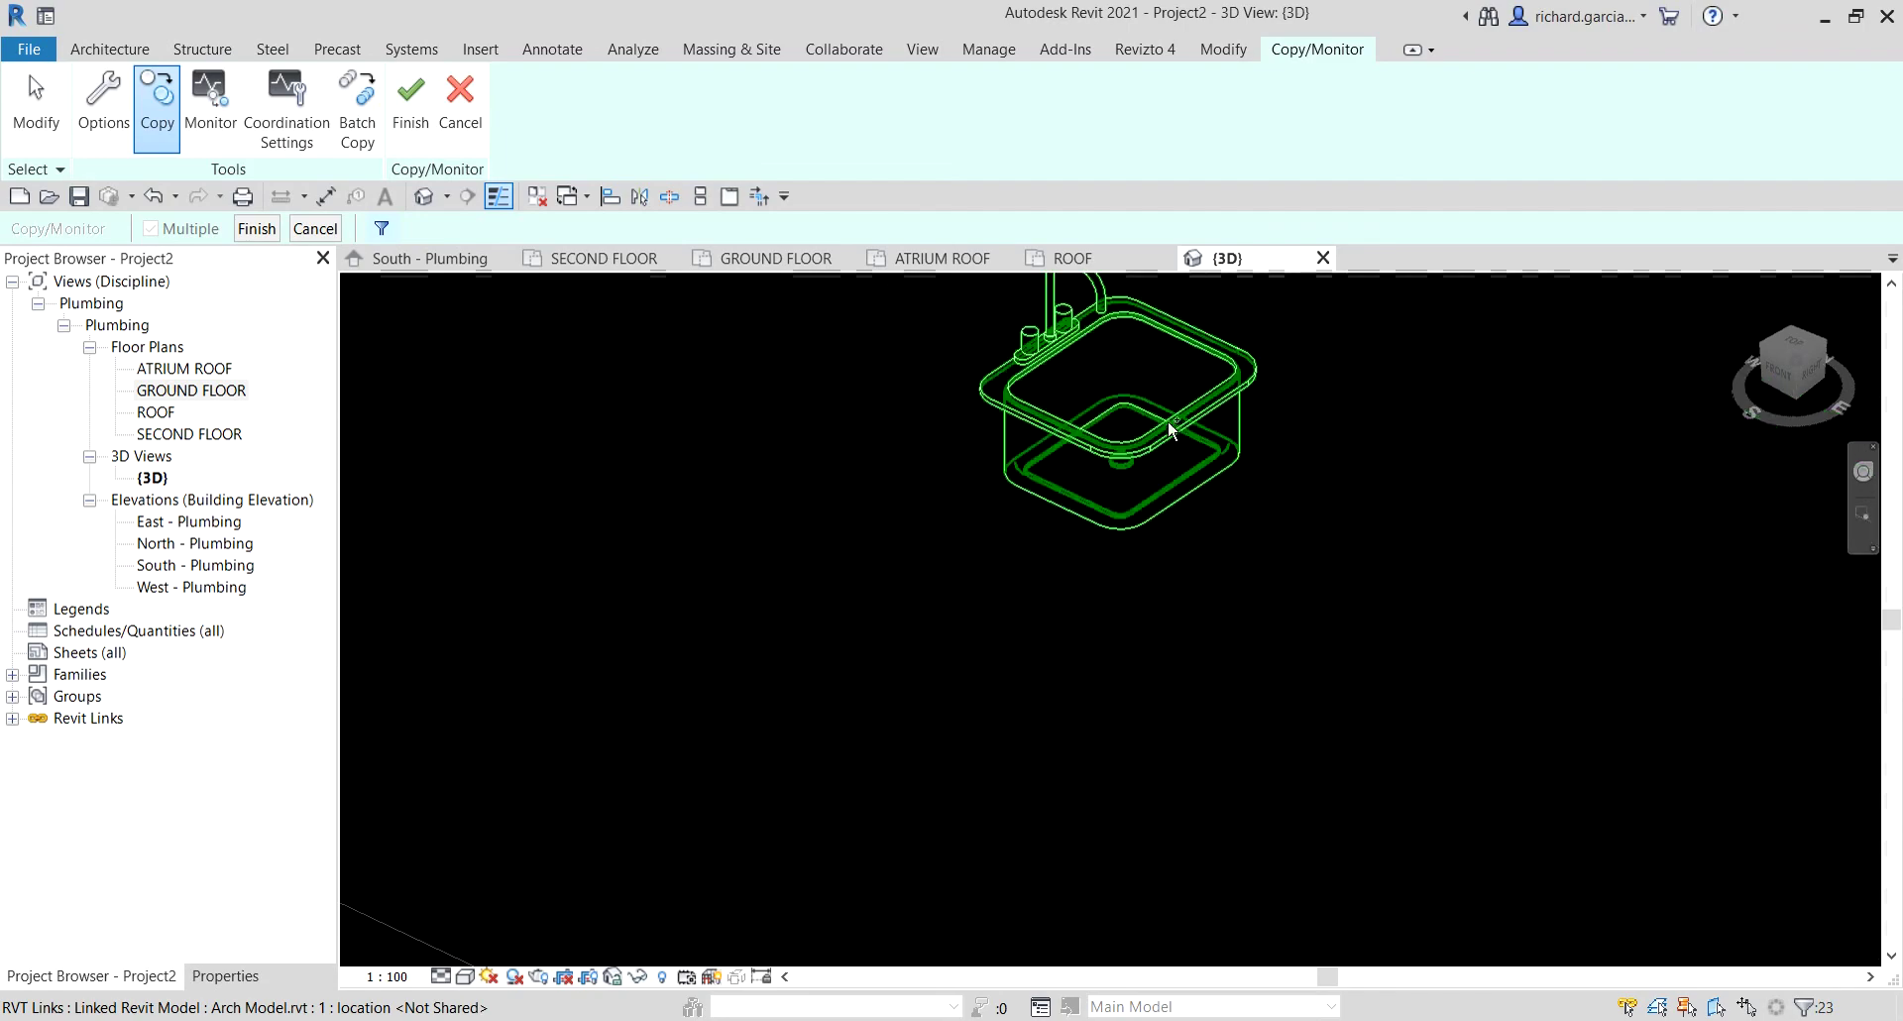
{"action": "left_click", "coordinate": [1171, 429]}
{"action": "scroll", "coordinate": [1443, 607], "scroll_direction": "down", "scroll_amount": 6}
{"action": "scroll", "coordinate": [1232, 535], "scroll_direction": "up", "scroll_amount": 5}
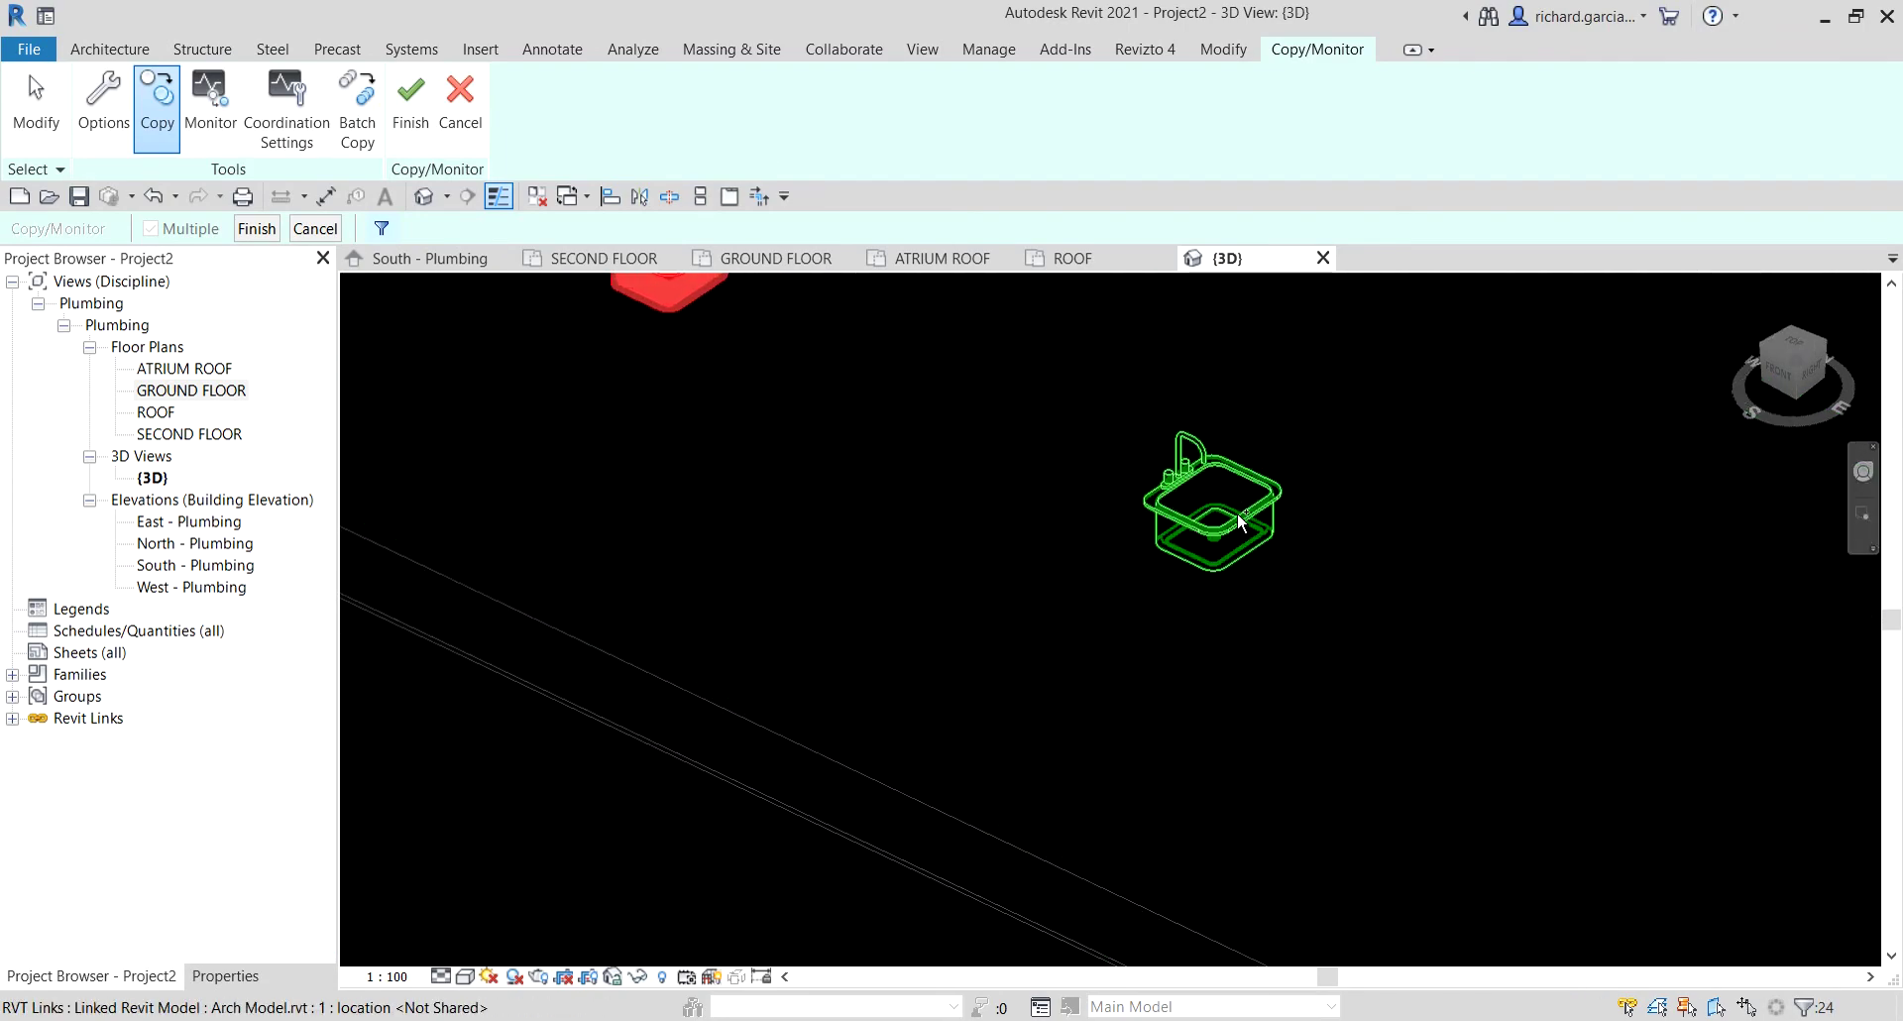
{"action": "left_click", "coordinate": [1239, 522]}
Add all four single-bowl sinks in the cluster midway along the long windowed facade to the copy selection.
{"action": "scroll", "coordinate": [1204, 496], "scroll_direction": "down", "scroll_amount": 5}
{"action": "scroll", "coordinate": [966, 642], "scroll_direction": "up", "scroll_amount": 5}
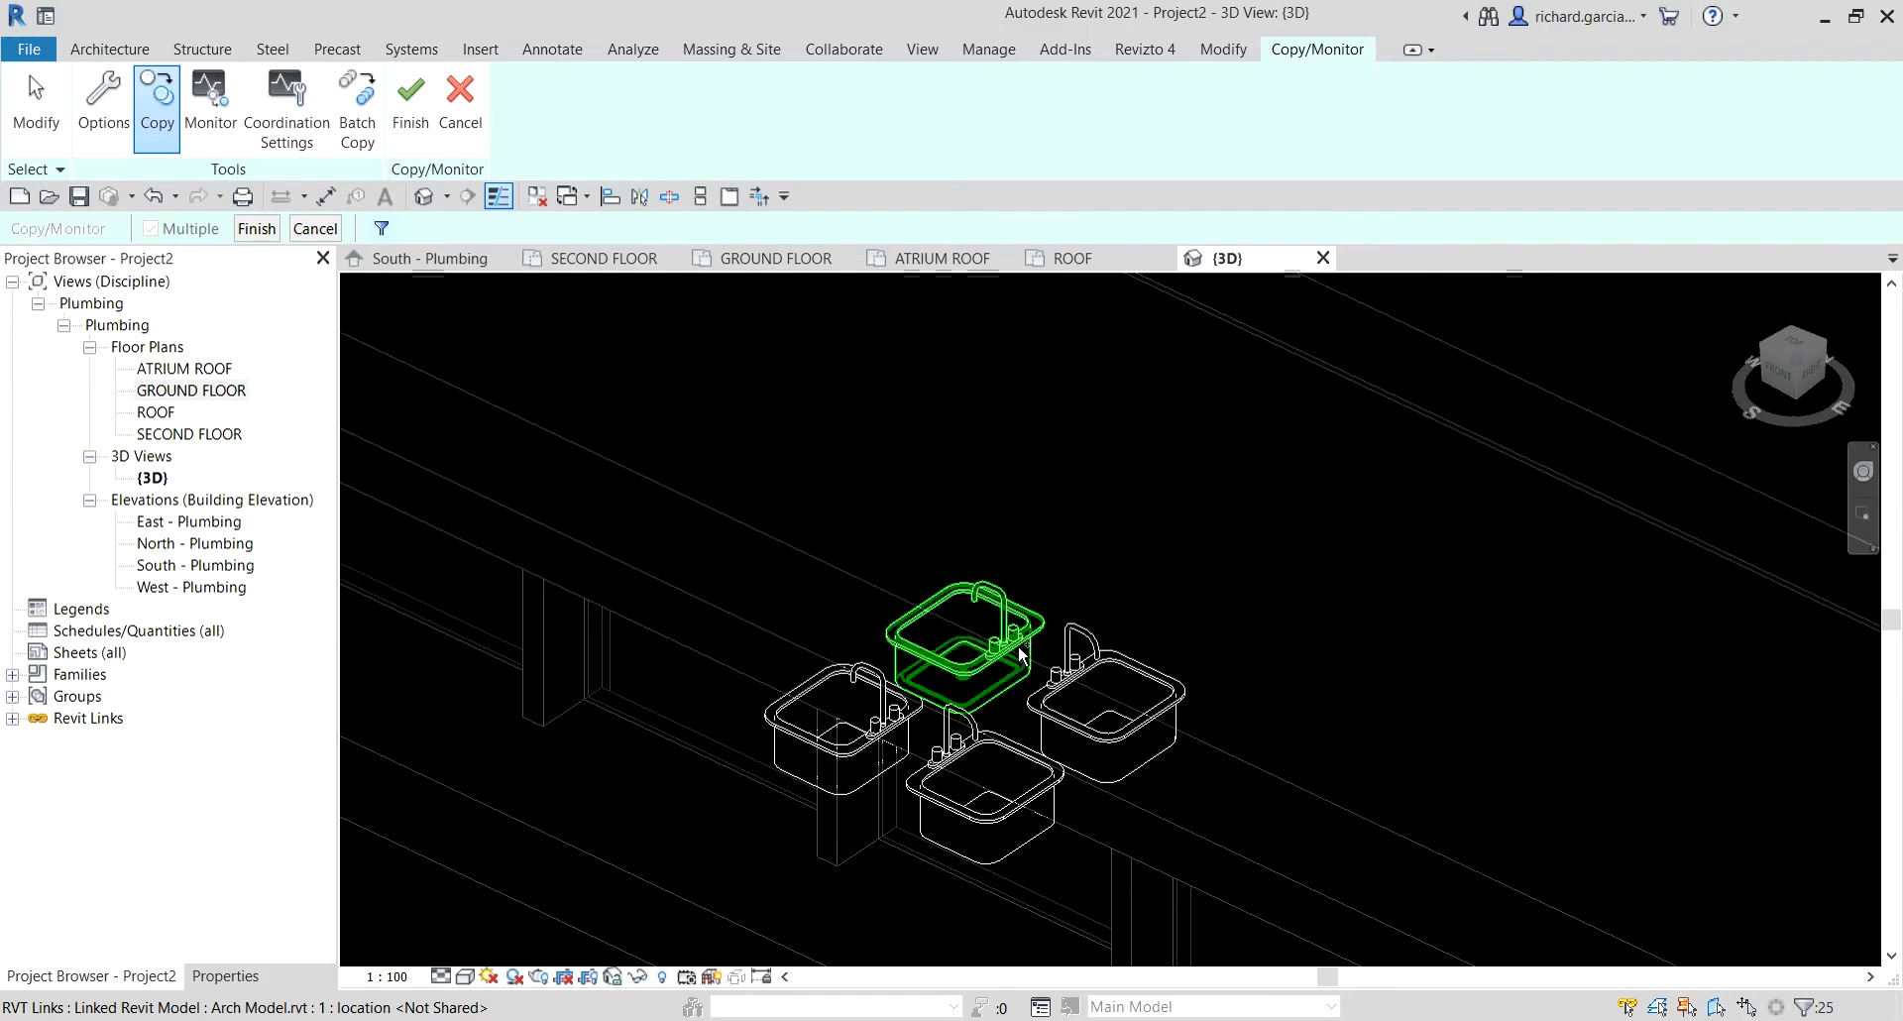
{"action": "left_click", "coordinate": [1021, 654]}
{"action": "left_click", "coordinate": [1074, 676]}
{"action": "left_click", "coordinate": [976, 778]}
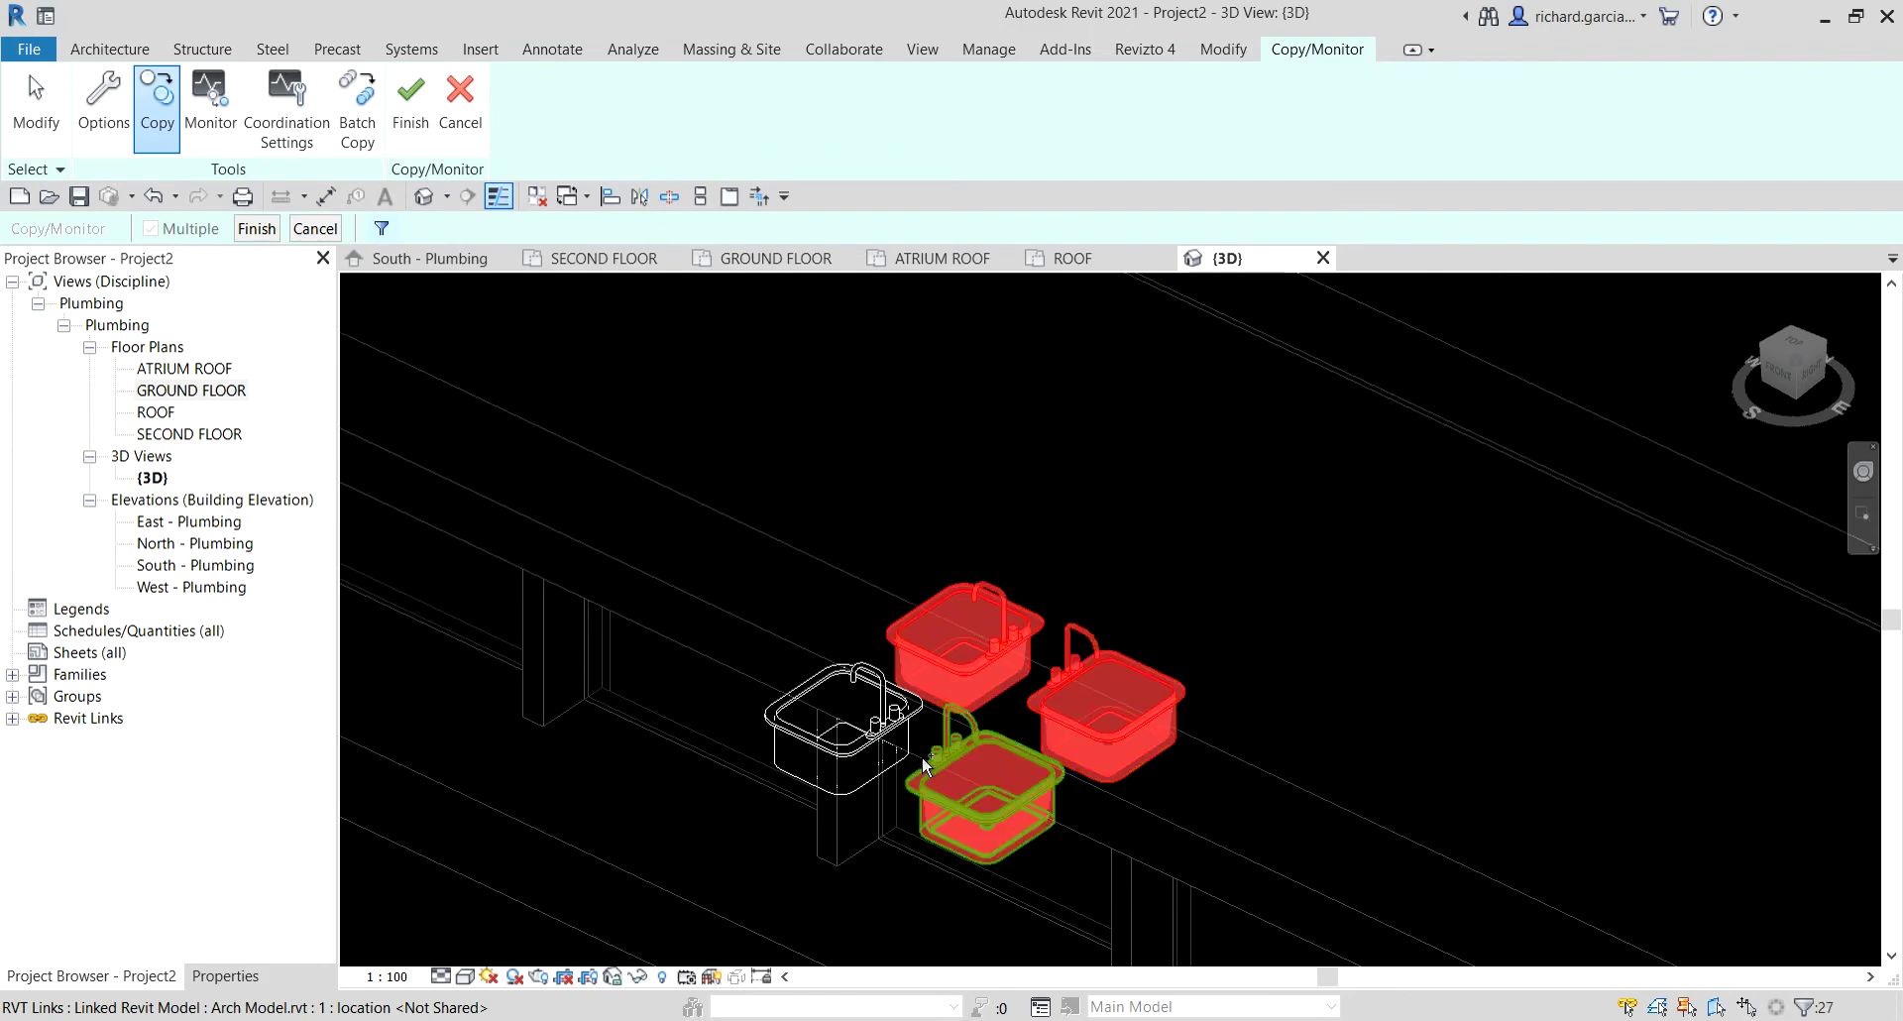
{"action": "left_click", "coordinate": [848, 719]}
Add the four clustered single-bowl sinks near the end of the long facade to the copy selection.
{"action": "scroll", "coordinate": [922, 615], "scroll_direction": "down", "scroll_amount": 5}
{"action": "middle_click_drag", "start_coordinate": [1253, 723], "coordinate": [1012, 624]}
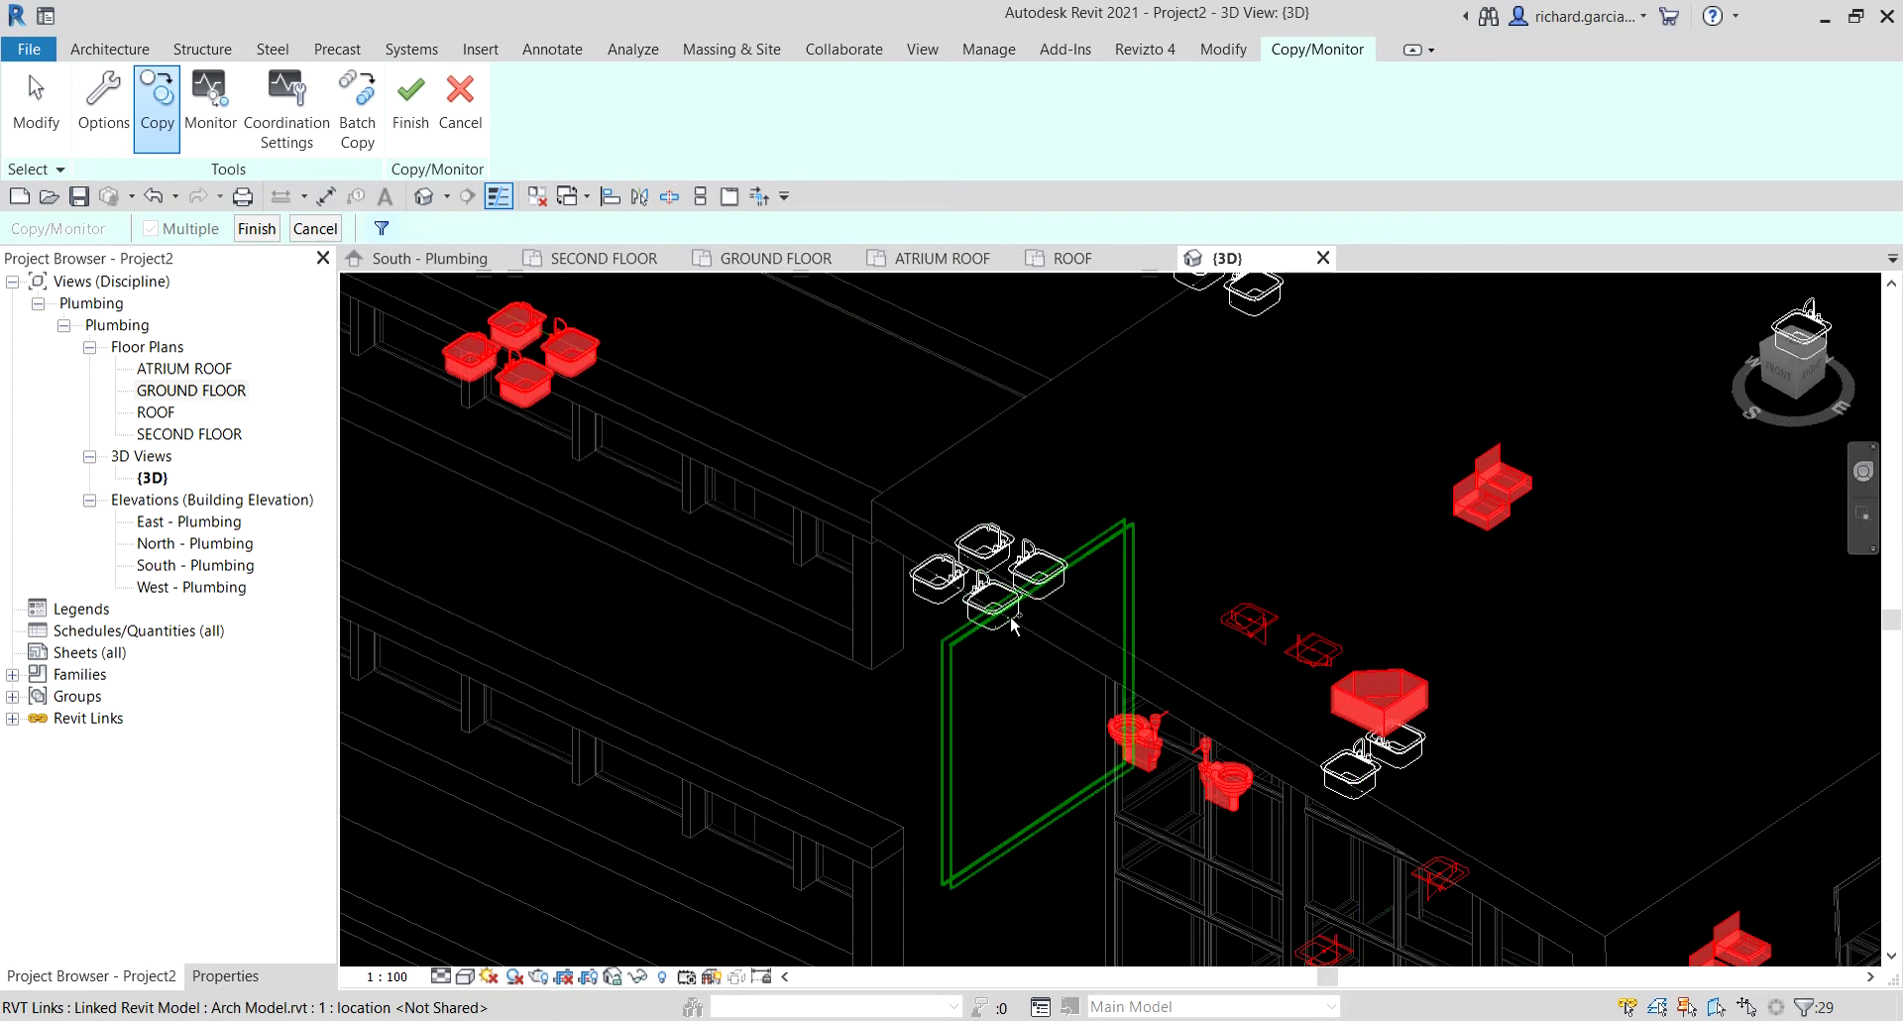
{"action": "left_click", "coordinate": [984, 543]}
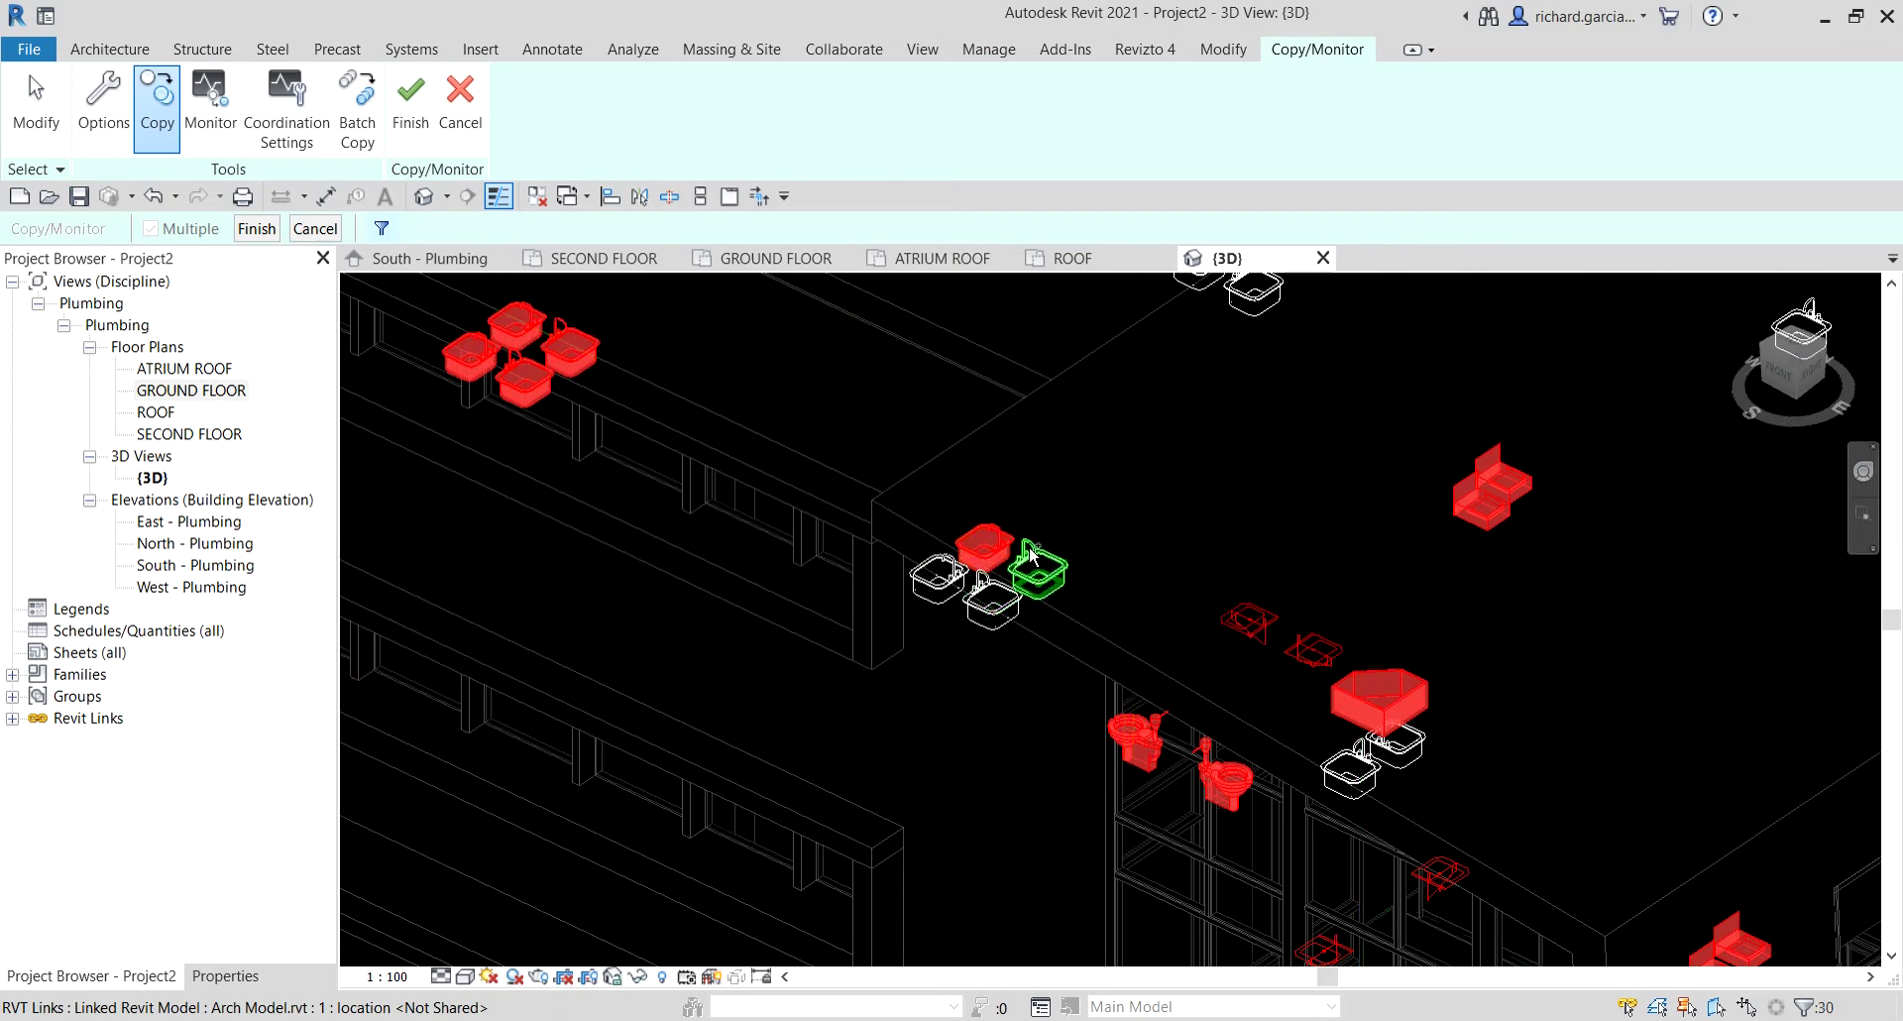
{"action": "left_click", "coordinate": [1035, 565]}
{"action": "scroll", "coordinate": [959, 584], "scroll_direction": "up", "scroll_amount": 5}
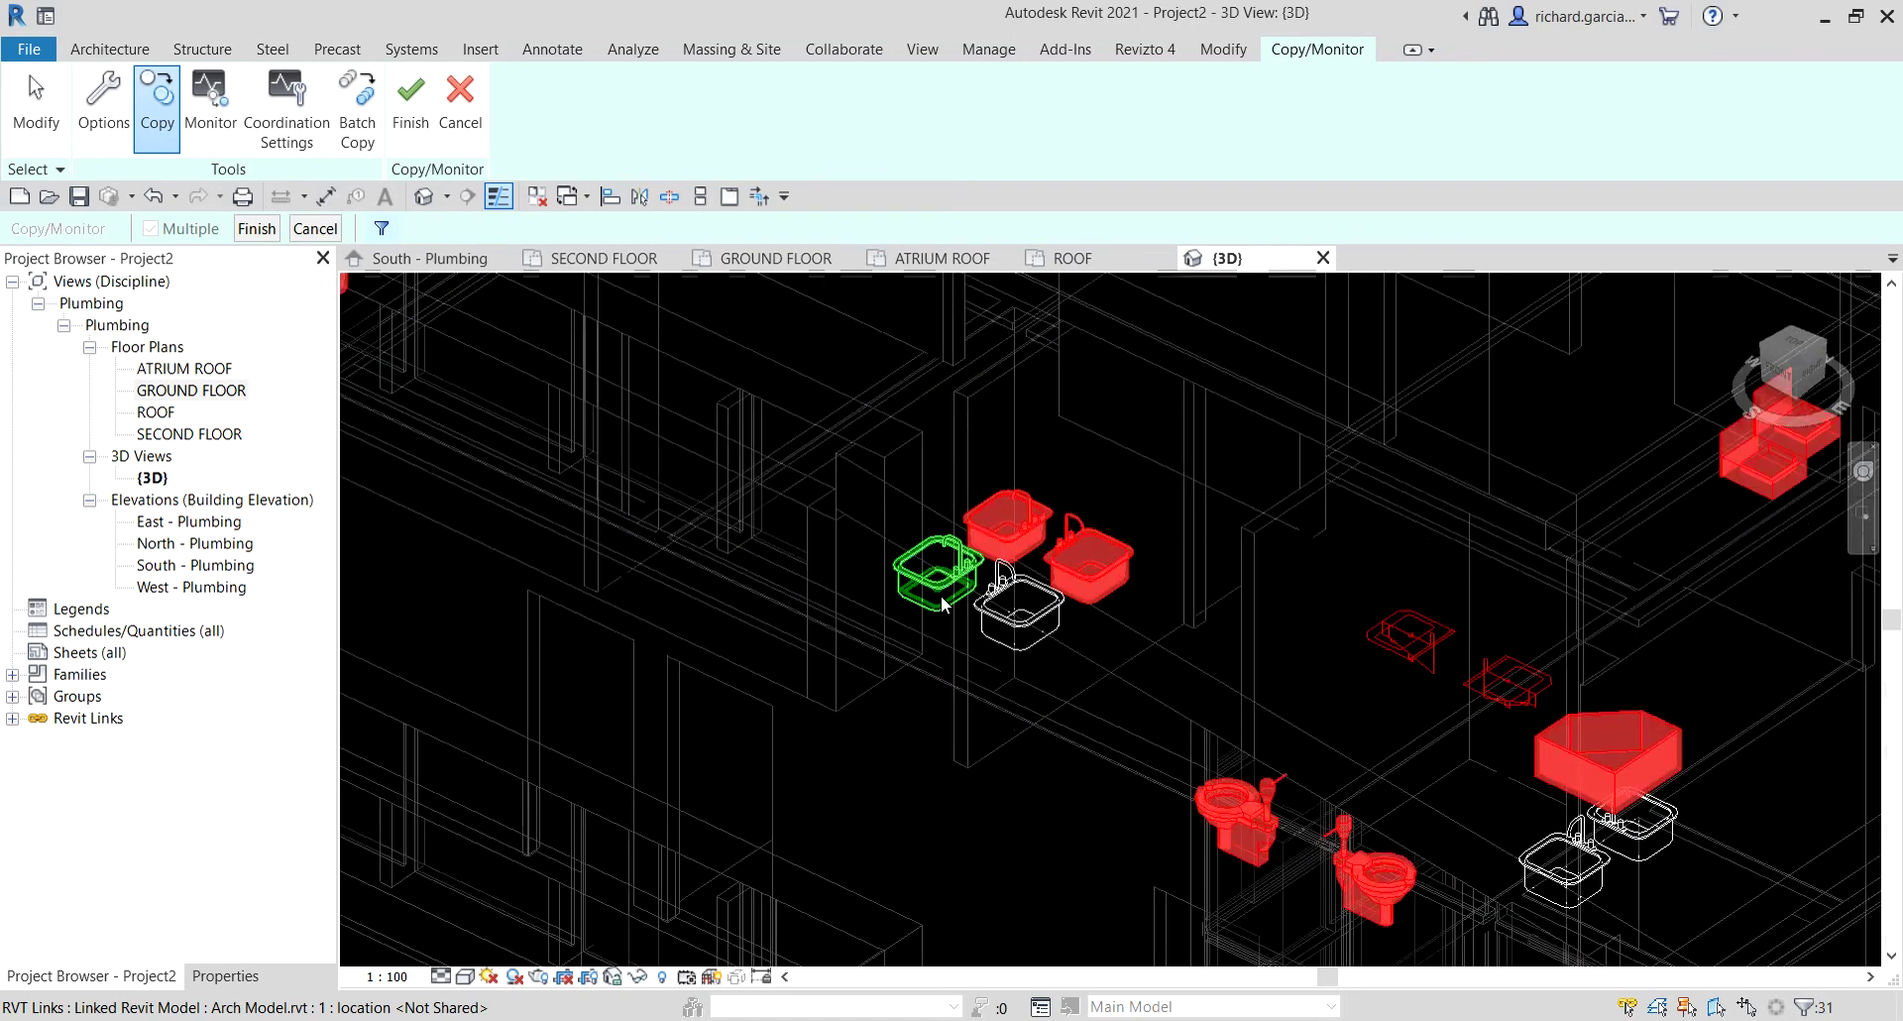
{"action": "left_click", "coordinate": [937, 583]}
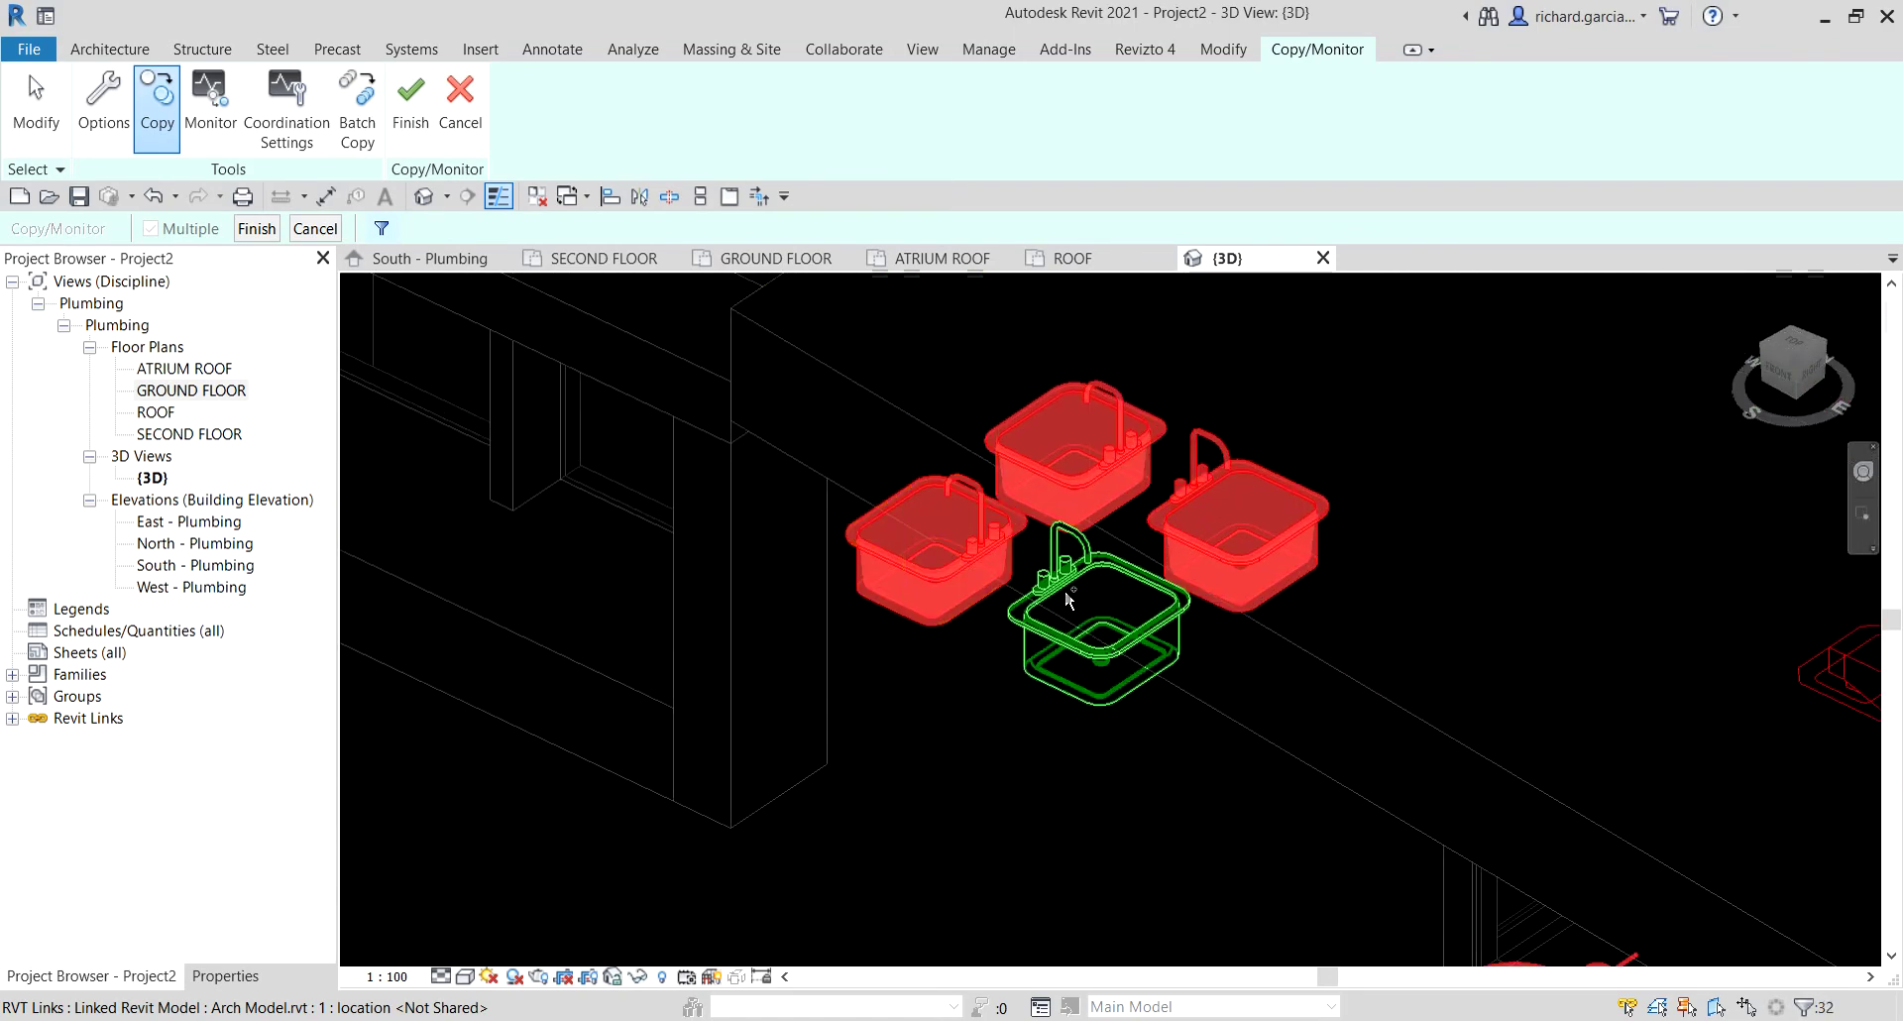
{"action": "left_click", "coordinate": [1085, 589]}
Add the two single-bowl sinks just below the corner mop sink near the toilets to the copy selection.
{"action": "scroll", "coordinate": [1187, 563], "scroll_direction": "down", "scroll_amount": 5}
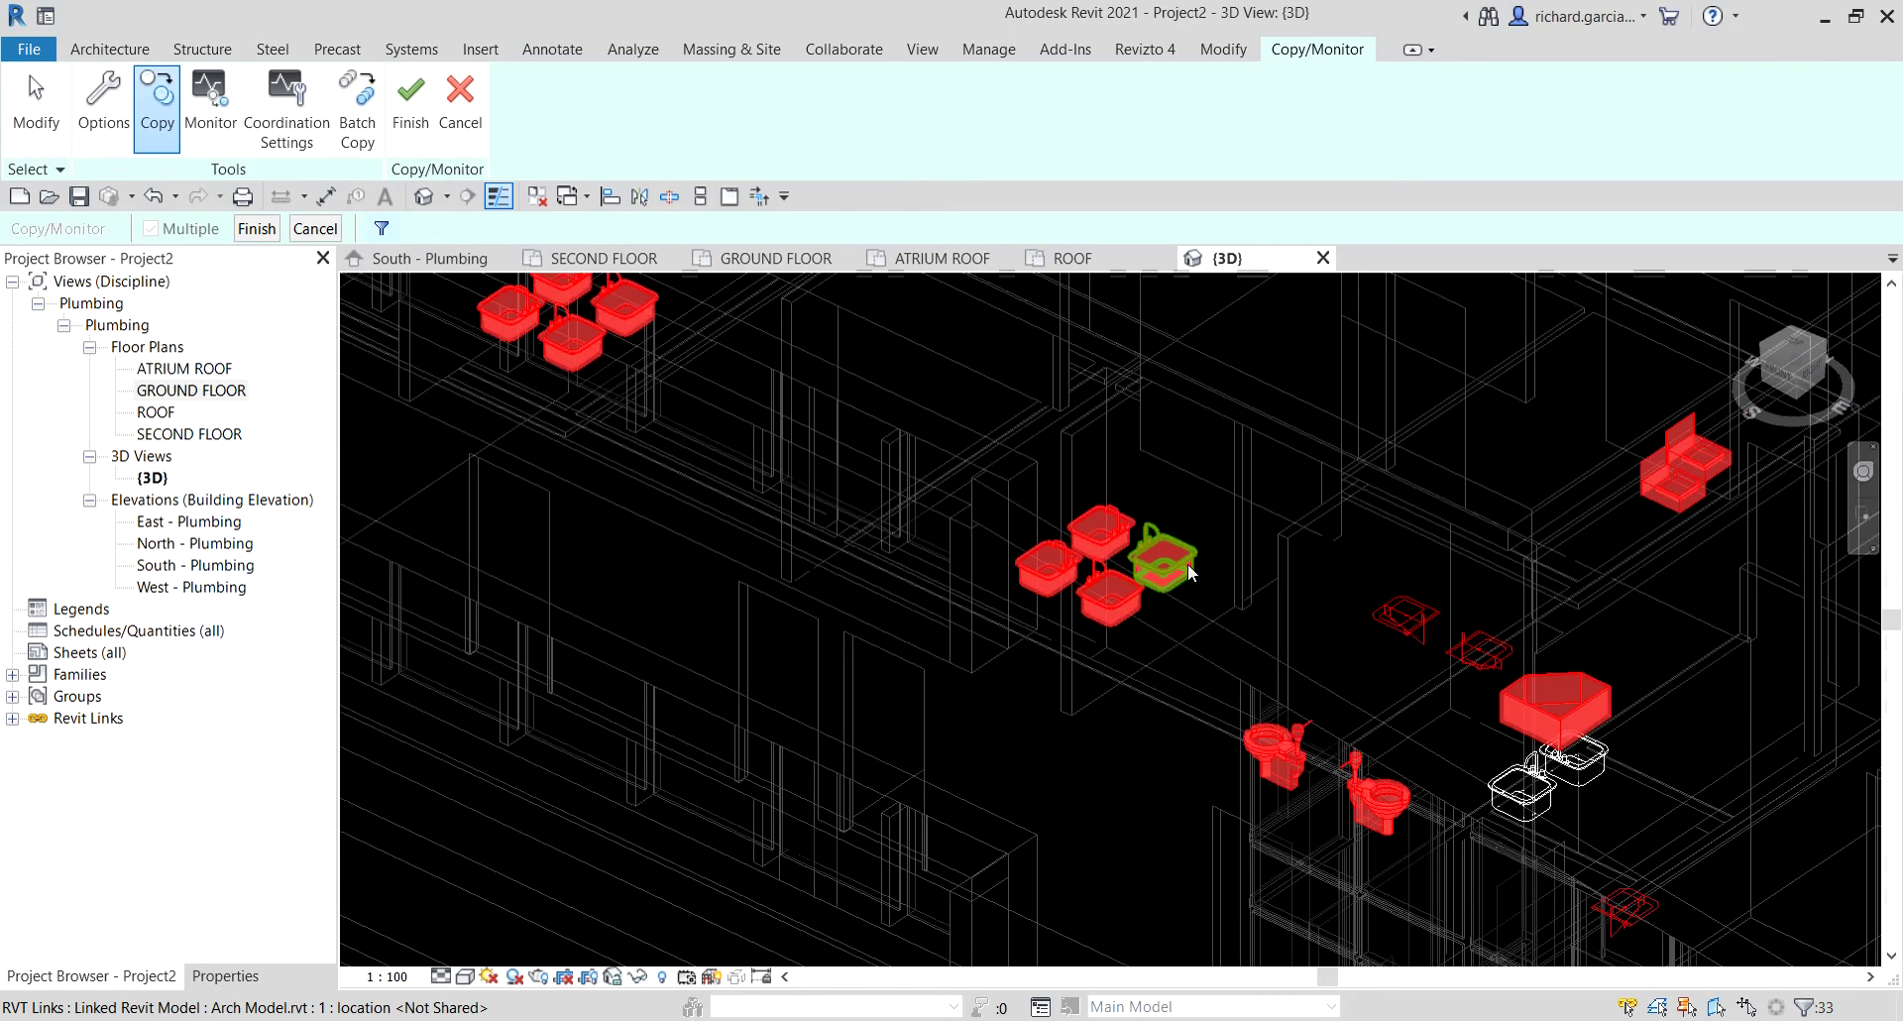
{"action": "scroll", "coordinate": [1302, 652], "scroll_direction": "up", "scroll_amount": 6}
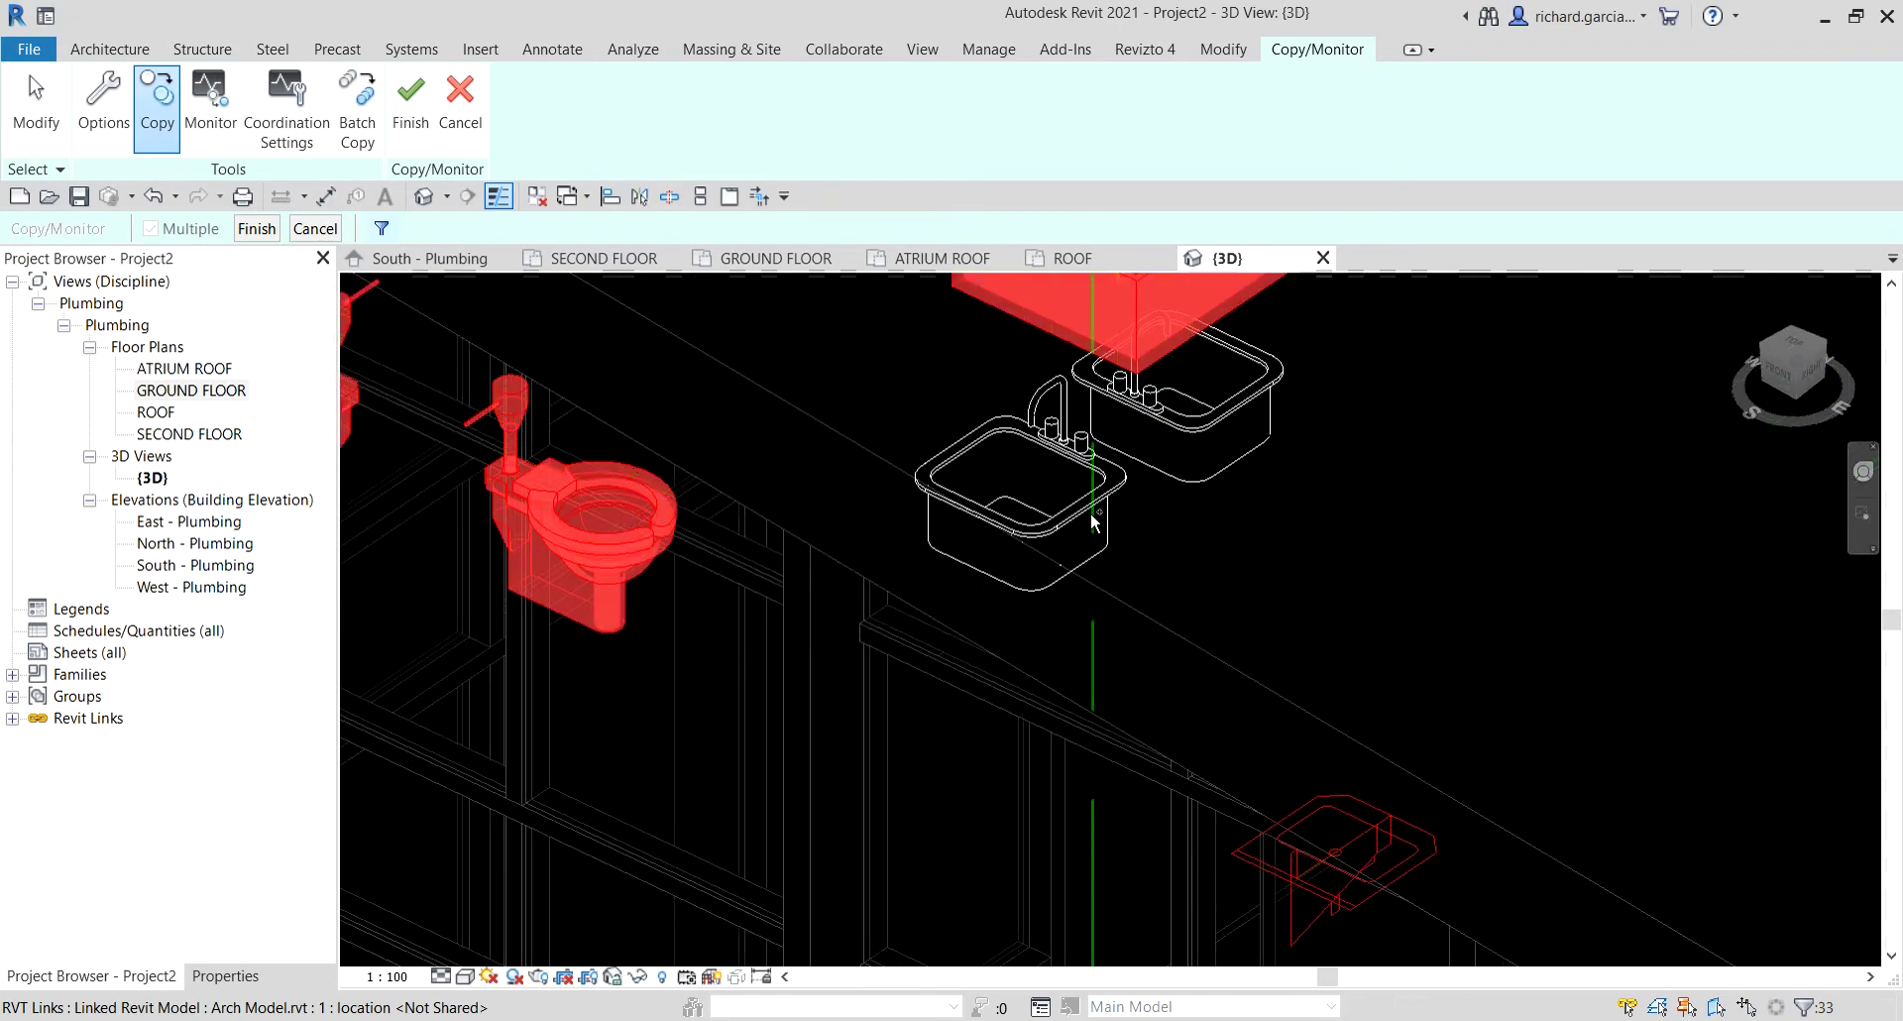
{"action": "left_click", "coordinate": [1004, 533]}
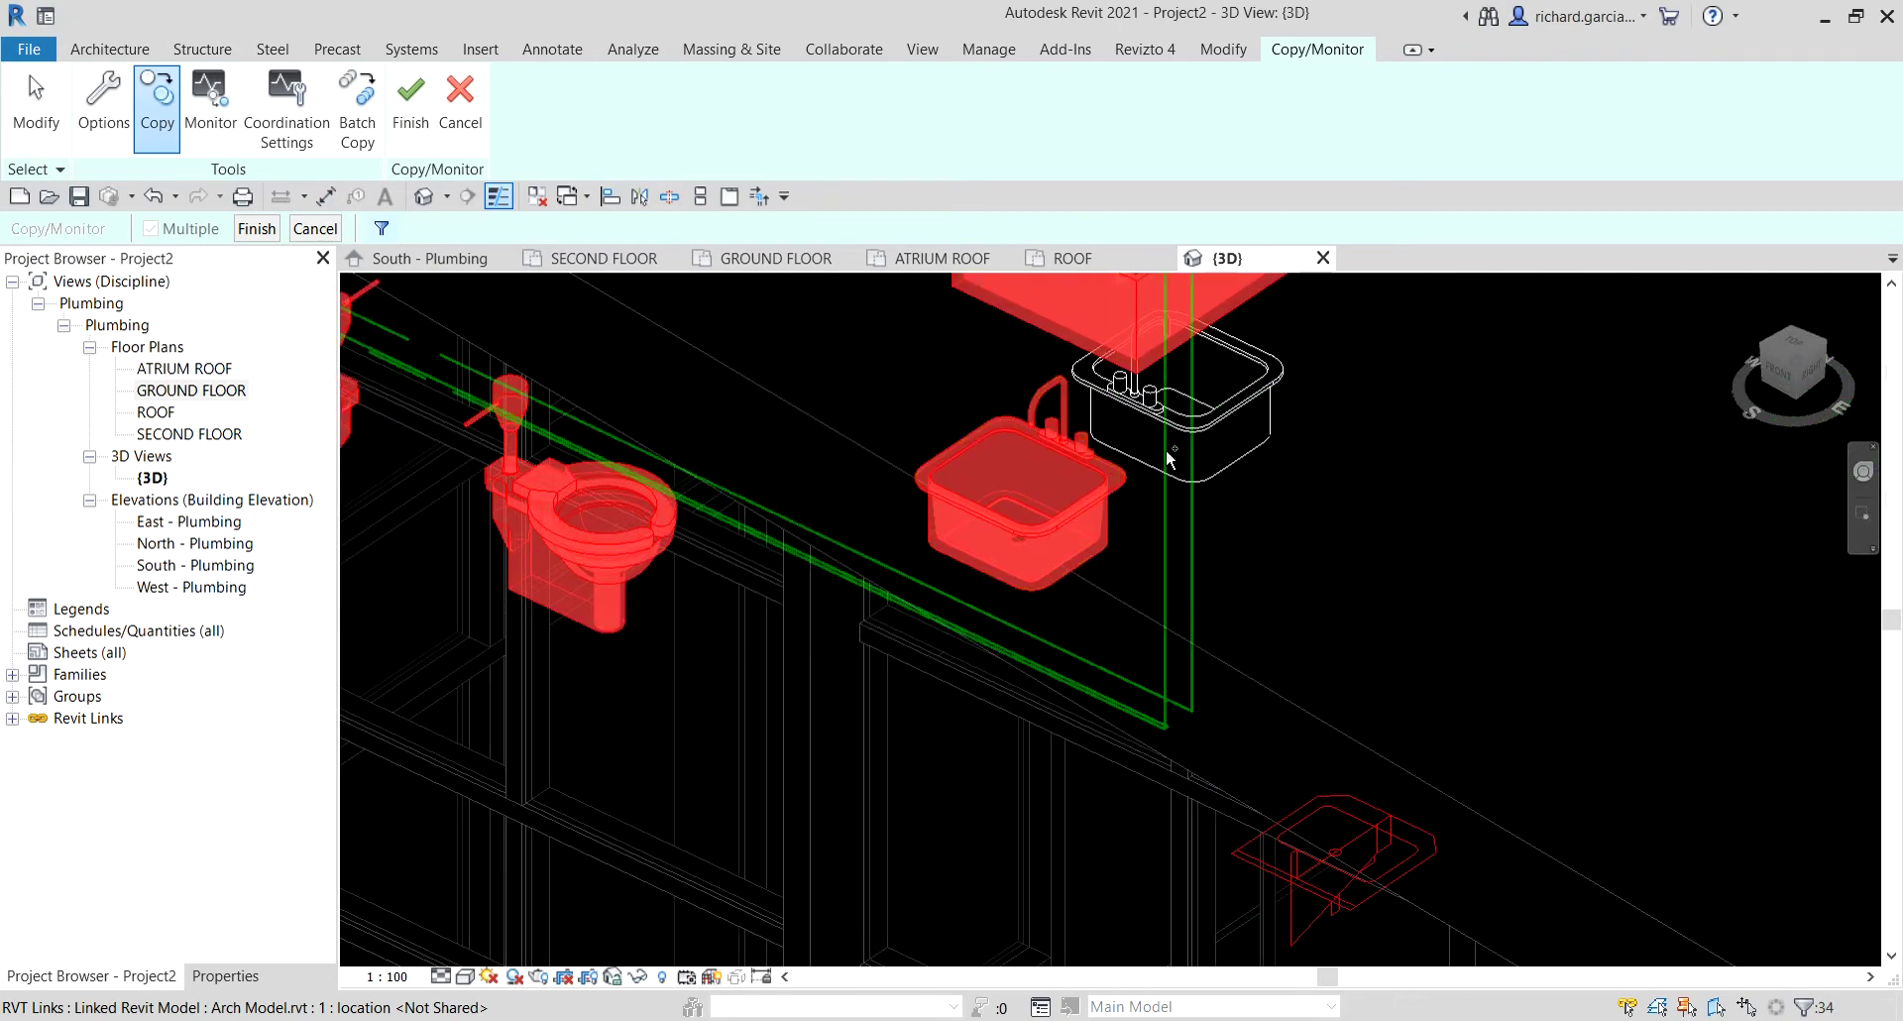
{"action": "left_click", "coordinate": [1174, 426]}
Add the remaining isolated single-bowl sink and the nearby pair of sinks behind the drinking fountains to the copy selection.
{"action": "scroll", "coordinate": [1121, 508], "scroll_direction": "down", "scroll_amount": 4}
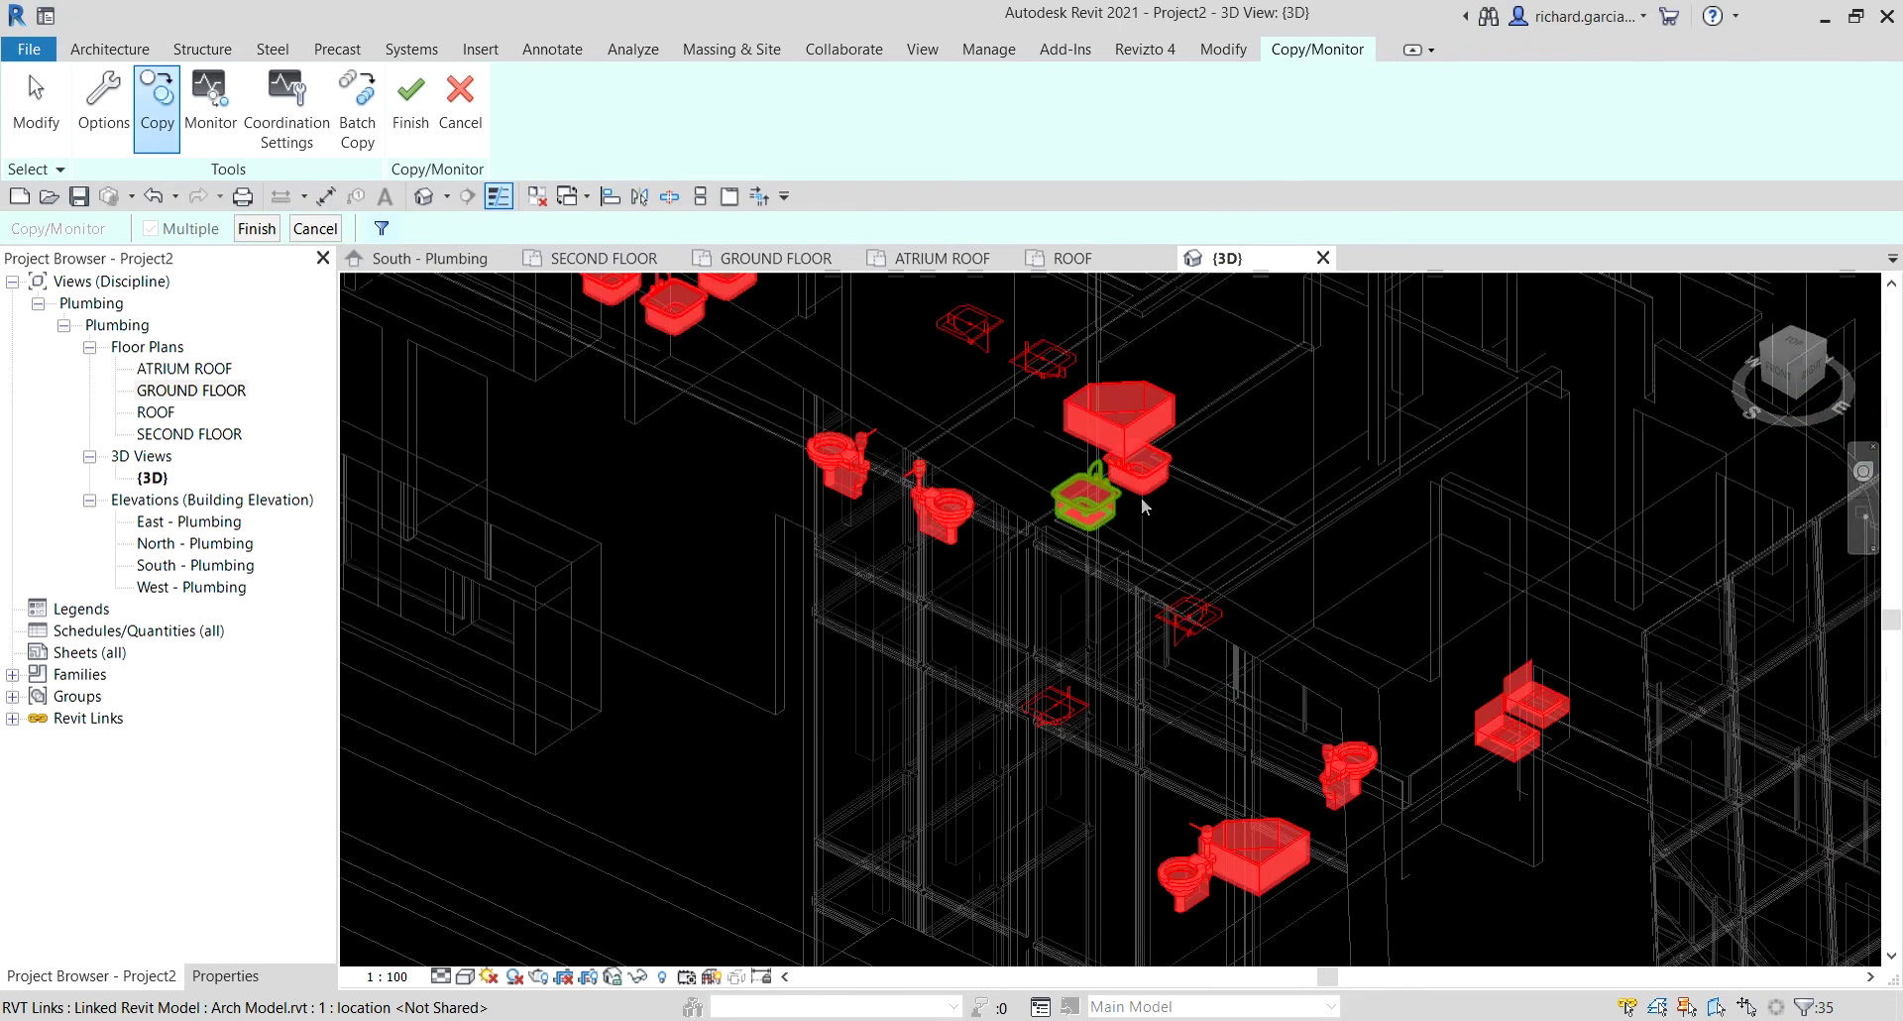
{"action": "middle_click_drag", "start_coordinate": [1121, 508], "coordinate": [1165, 753]}
{"action": "scroll", "coordinate": [1151, 525], "scroll_direction": "up", "scroll_amount": 4}
{"action": "scroll", "coordinate": [1153, 523], "scroll_direction": "up", "scroll_amount": 2}
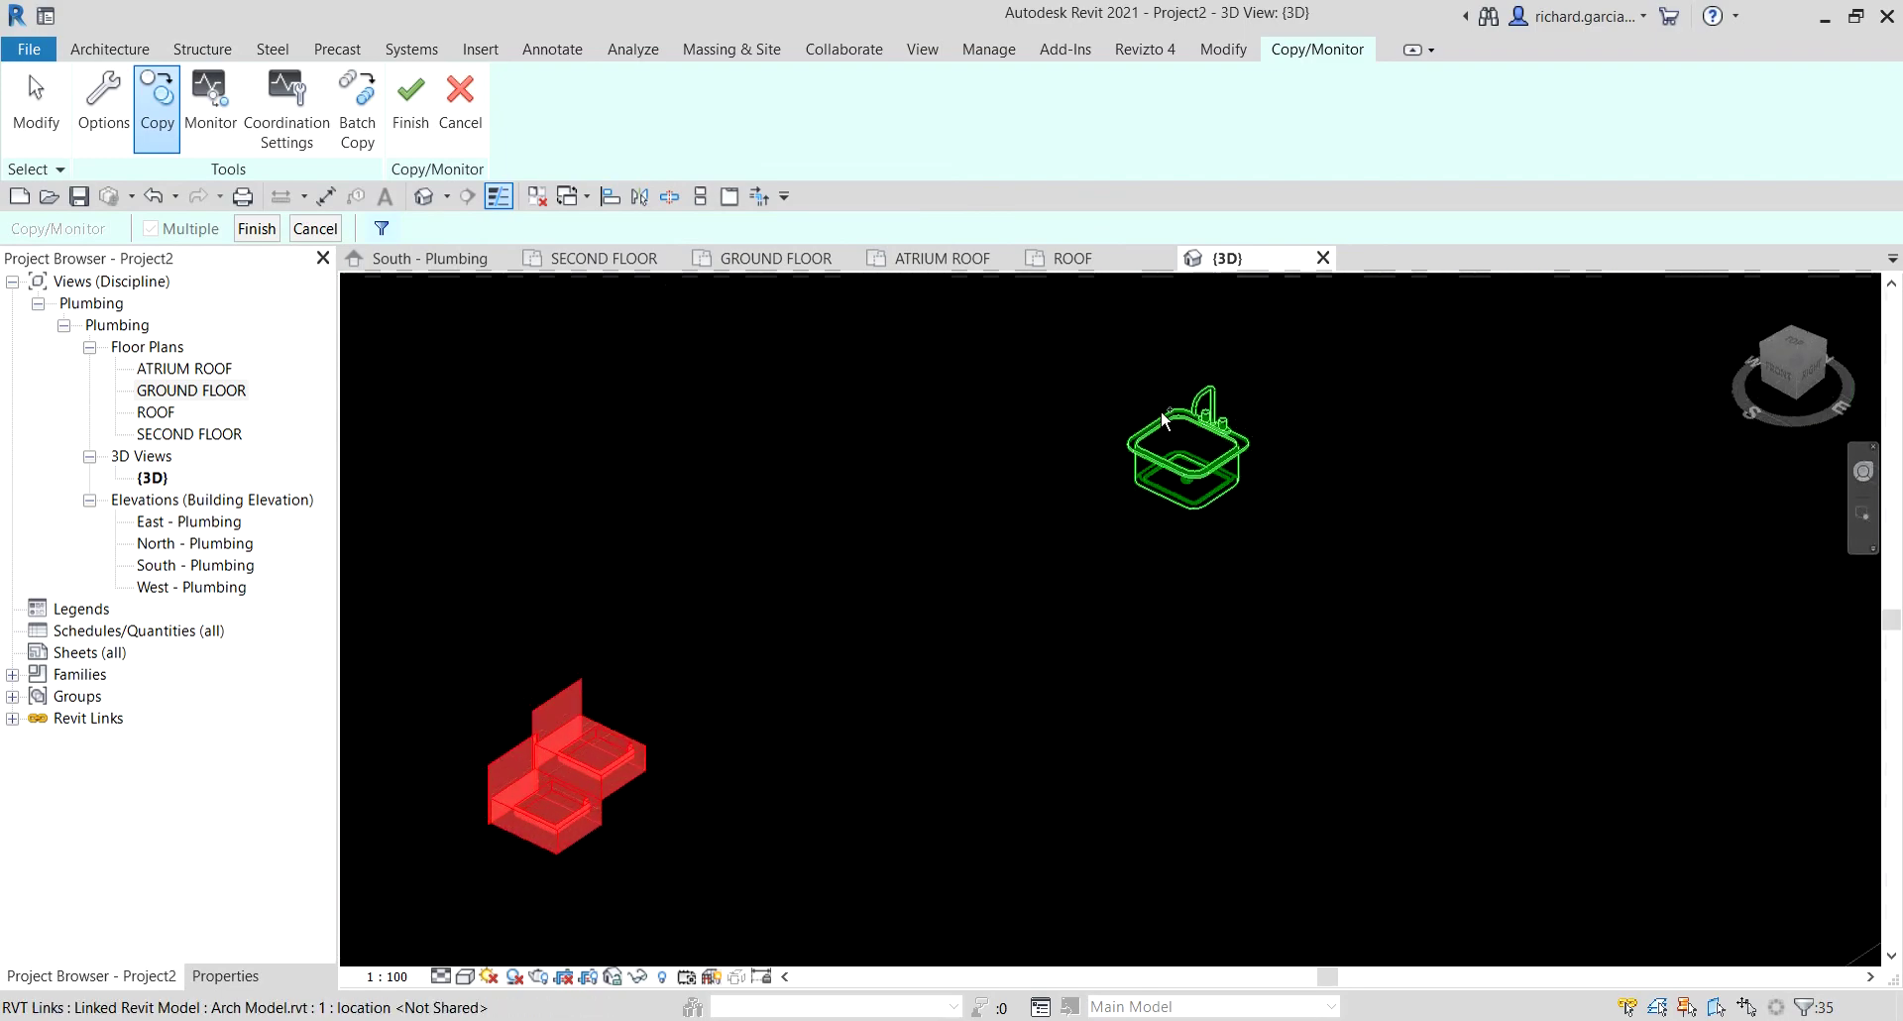
{"action": "scroll", "coordinate": [1163, 419], "scroll_direction": "down", "scroll_amount": 3}
{"action": "middle_click_drag", "start_coordinate": [1028, 667], "coordinate": [1173, 770]}
{"action": "scroll", "coordinate": [1070, 592], "scroll_direction": "up", "scroll_amount": 4}
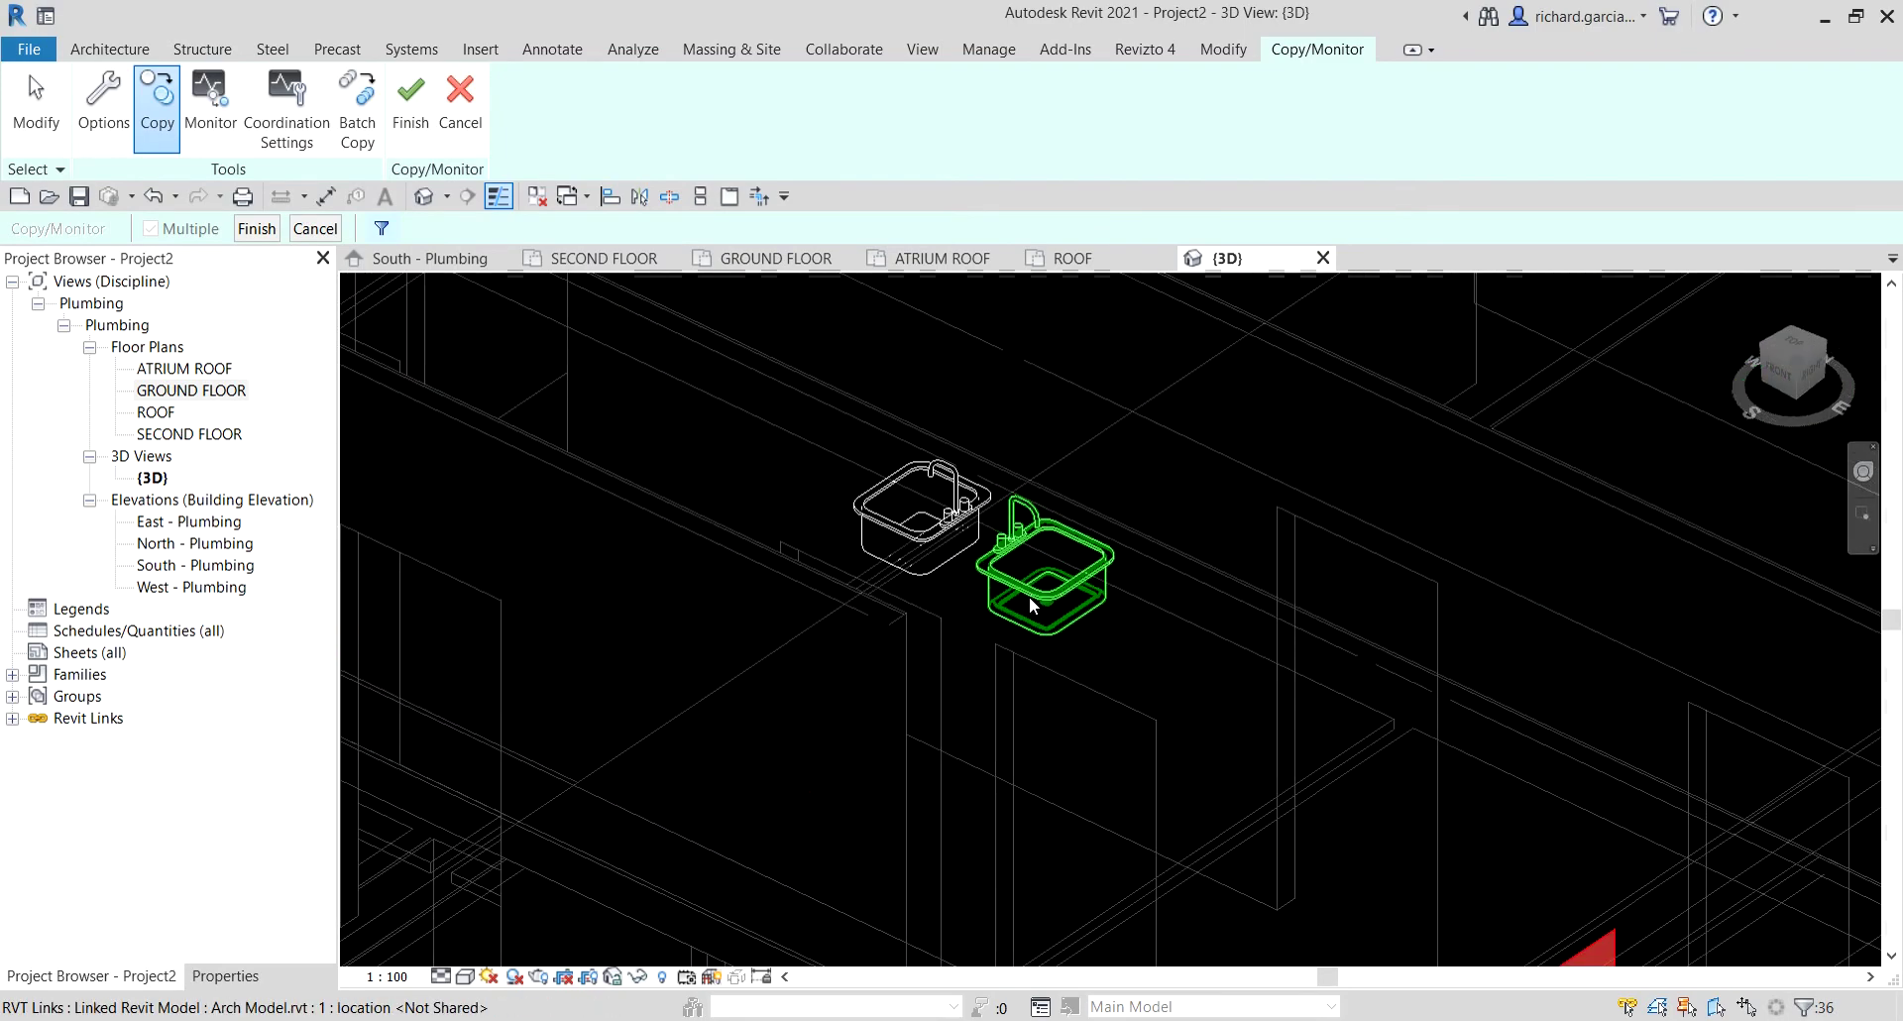
{"action": "left_click", "coordinate": [1068, 593]}
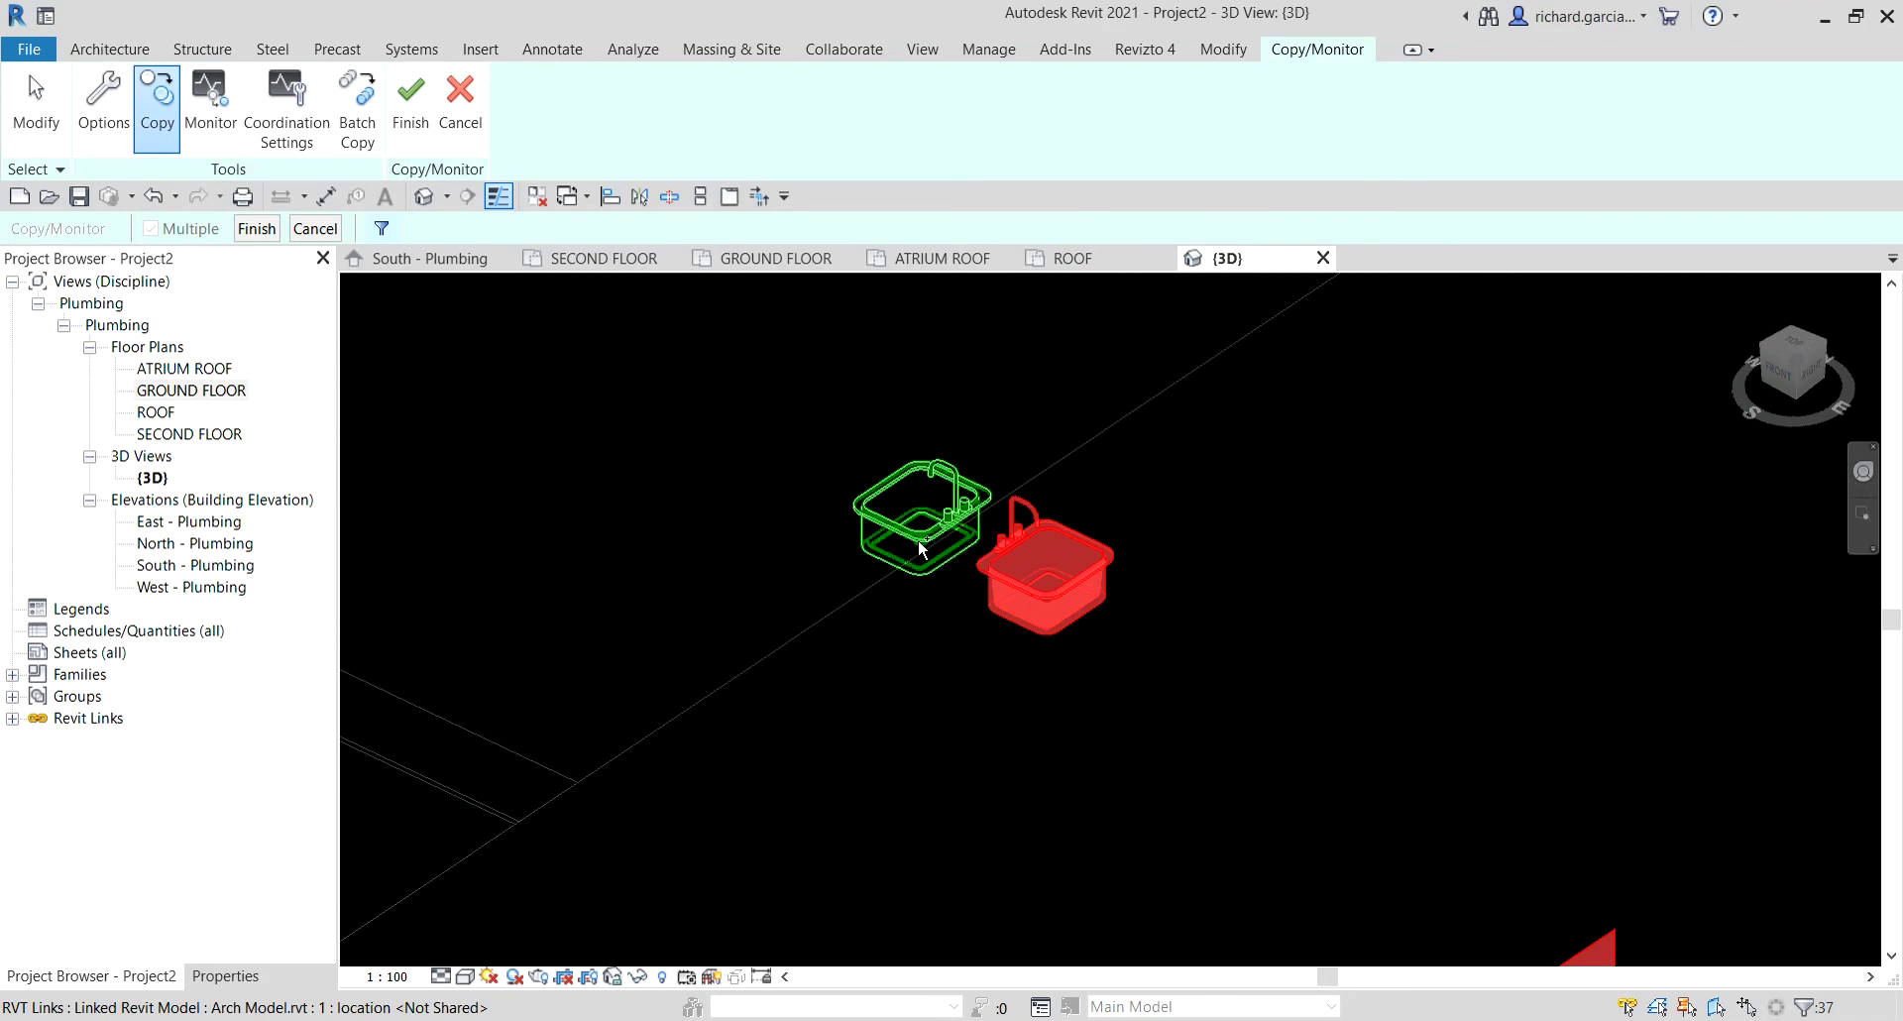
{"action": "left_click", "coordinate": [921, 545]}
Finish the multiple selection to copy the plumbing fixtures, and complete the Copy/Monitor session.
{"action": "scroll", "coordinate": [921, 545], "scroll_direction": "down", "scroll_amount": 5}
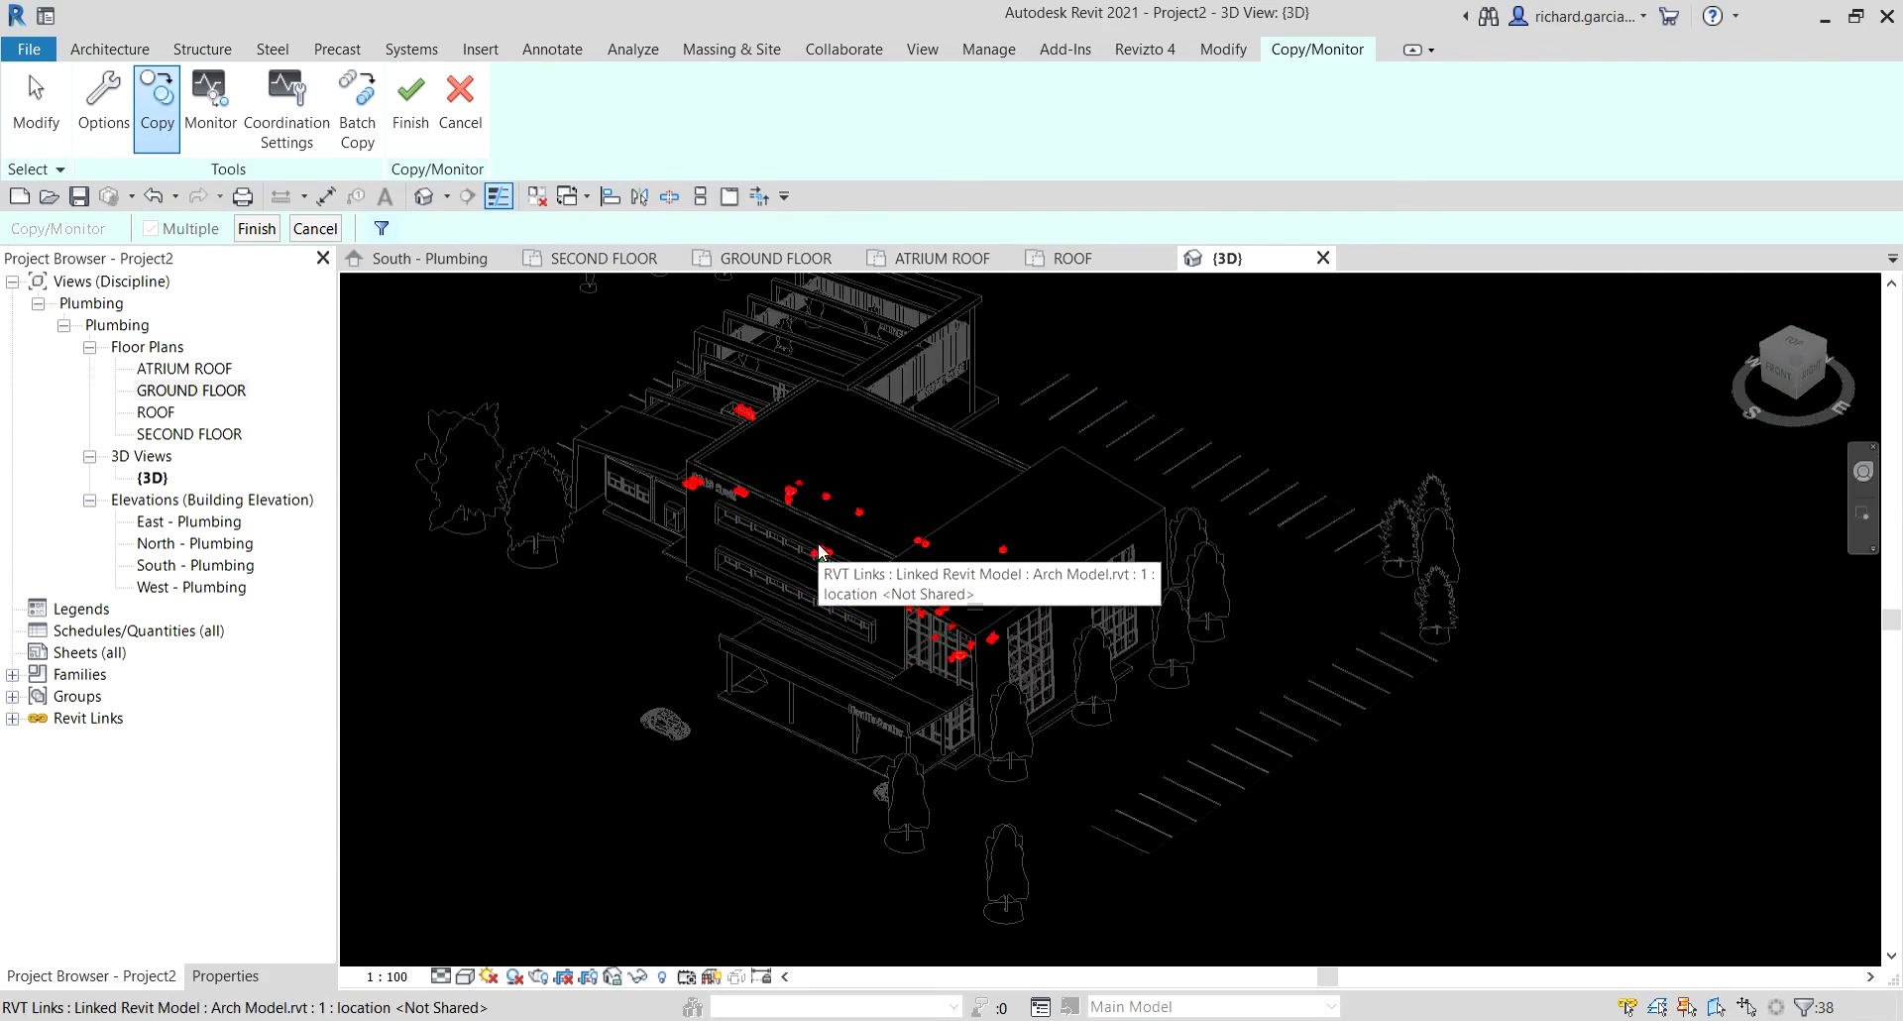
{"action": "scroll", "coordinate": [821, 551], "scroll_direction": "up", "scroll_amount": 4}
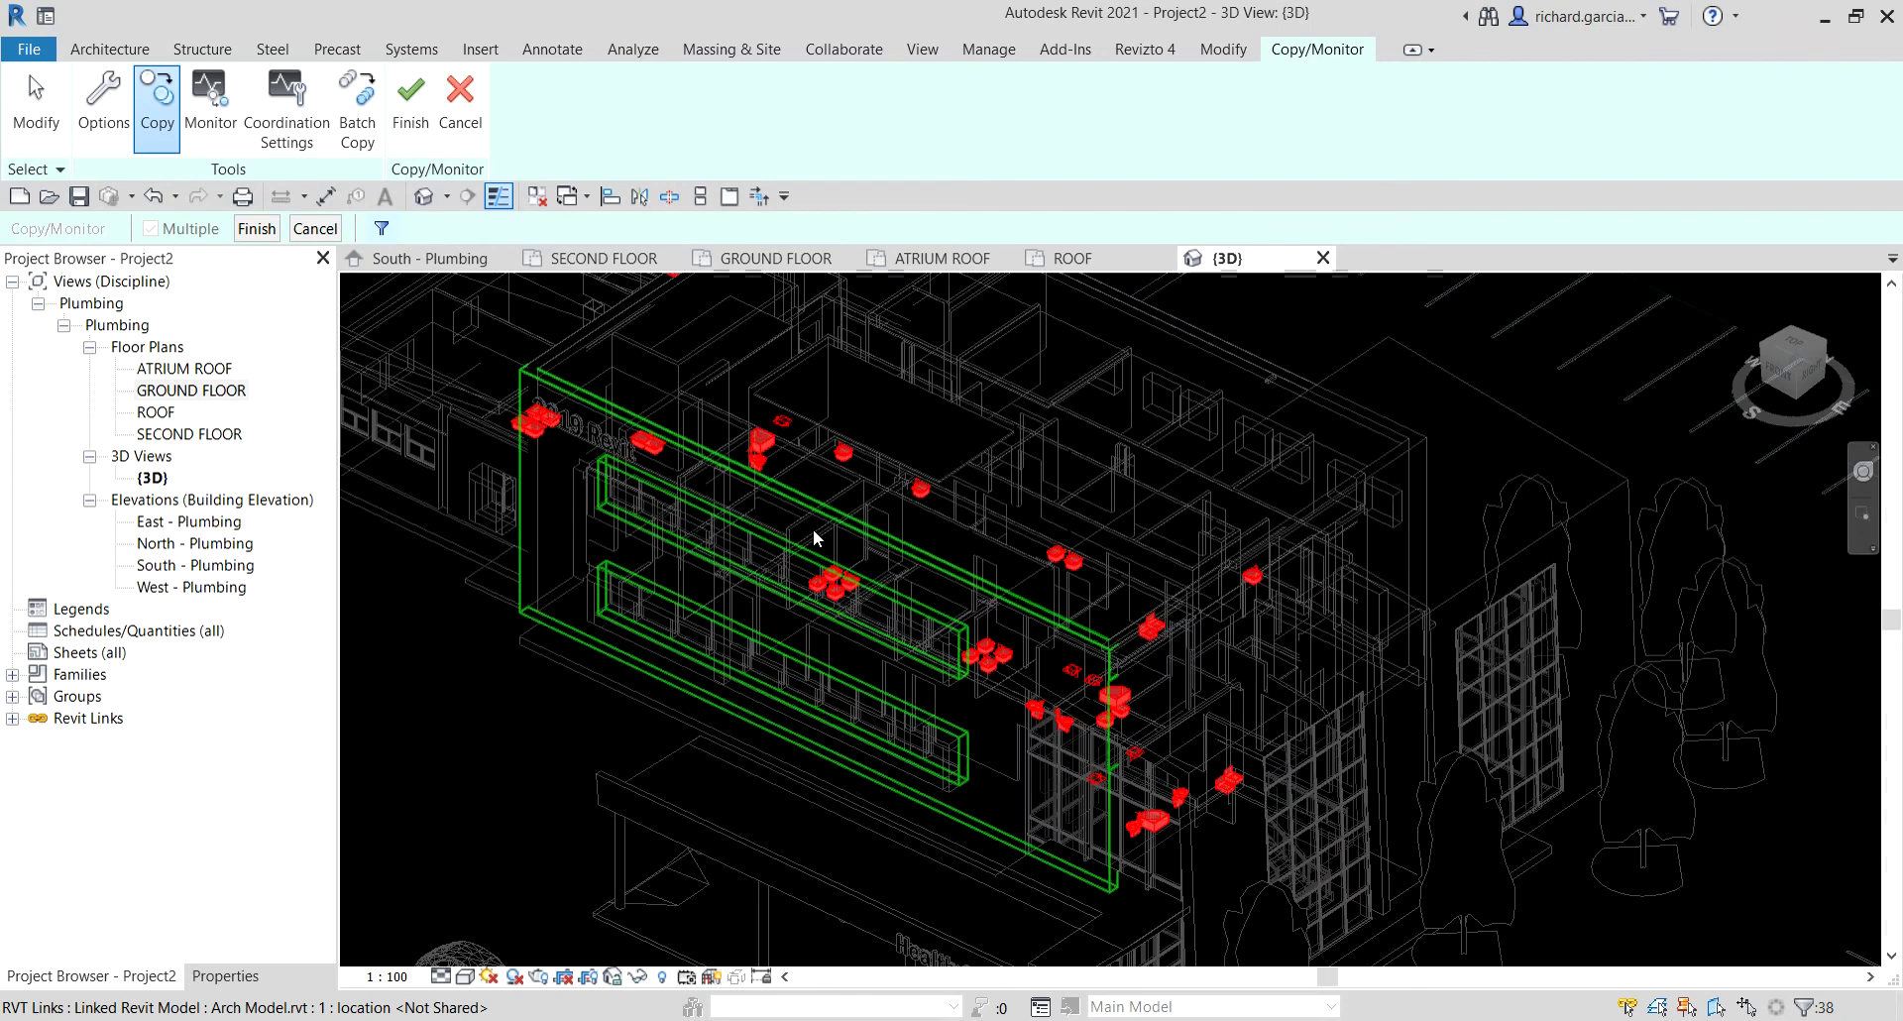
{"action": "left_click", "coordinate": [257, 228]}
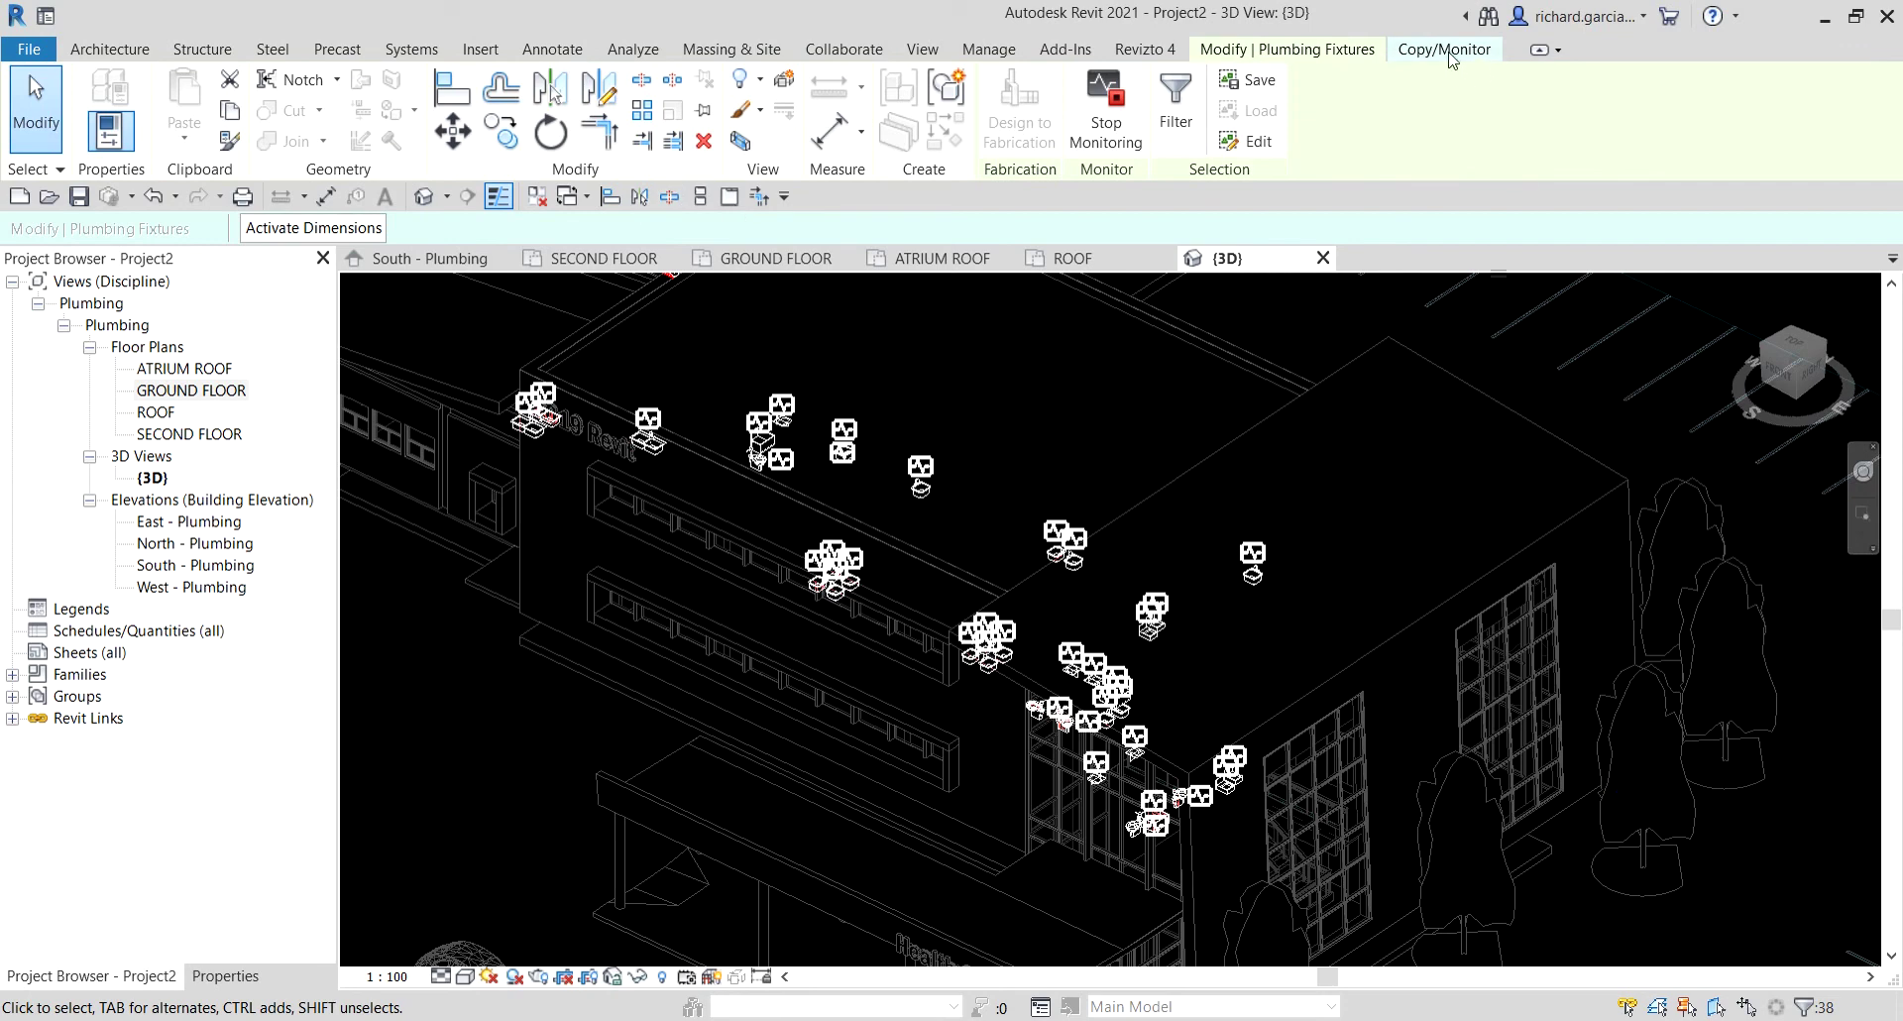
{"action": "left_click", "coordinate": [1444, 49]}
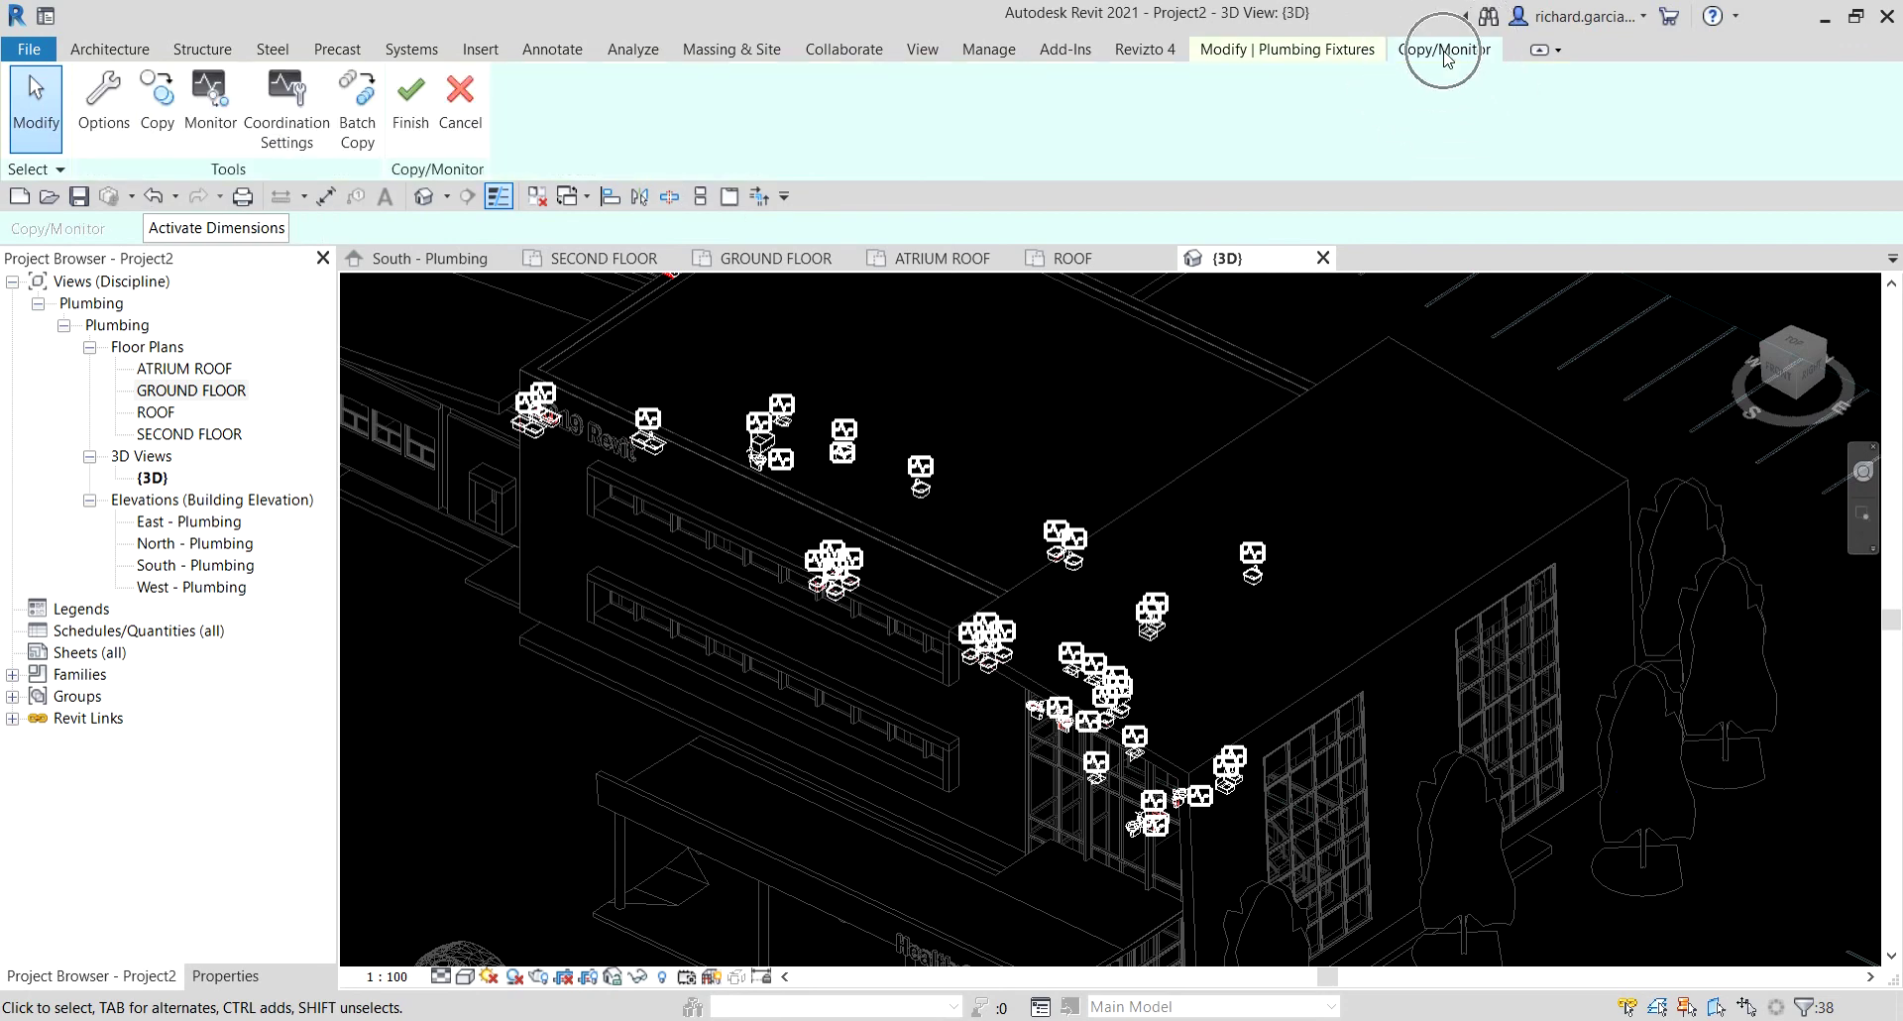
{"action": "left_click", "coordinate": [410, 99]}
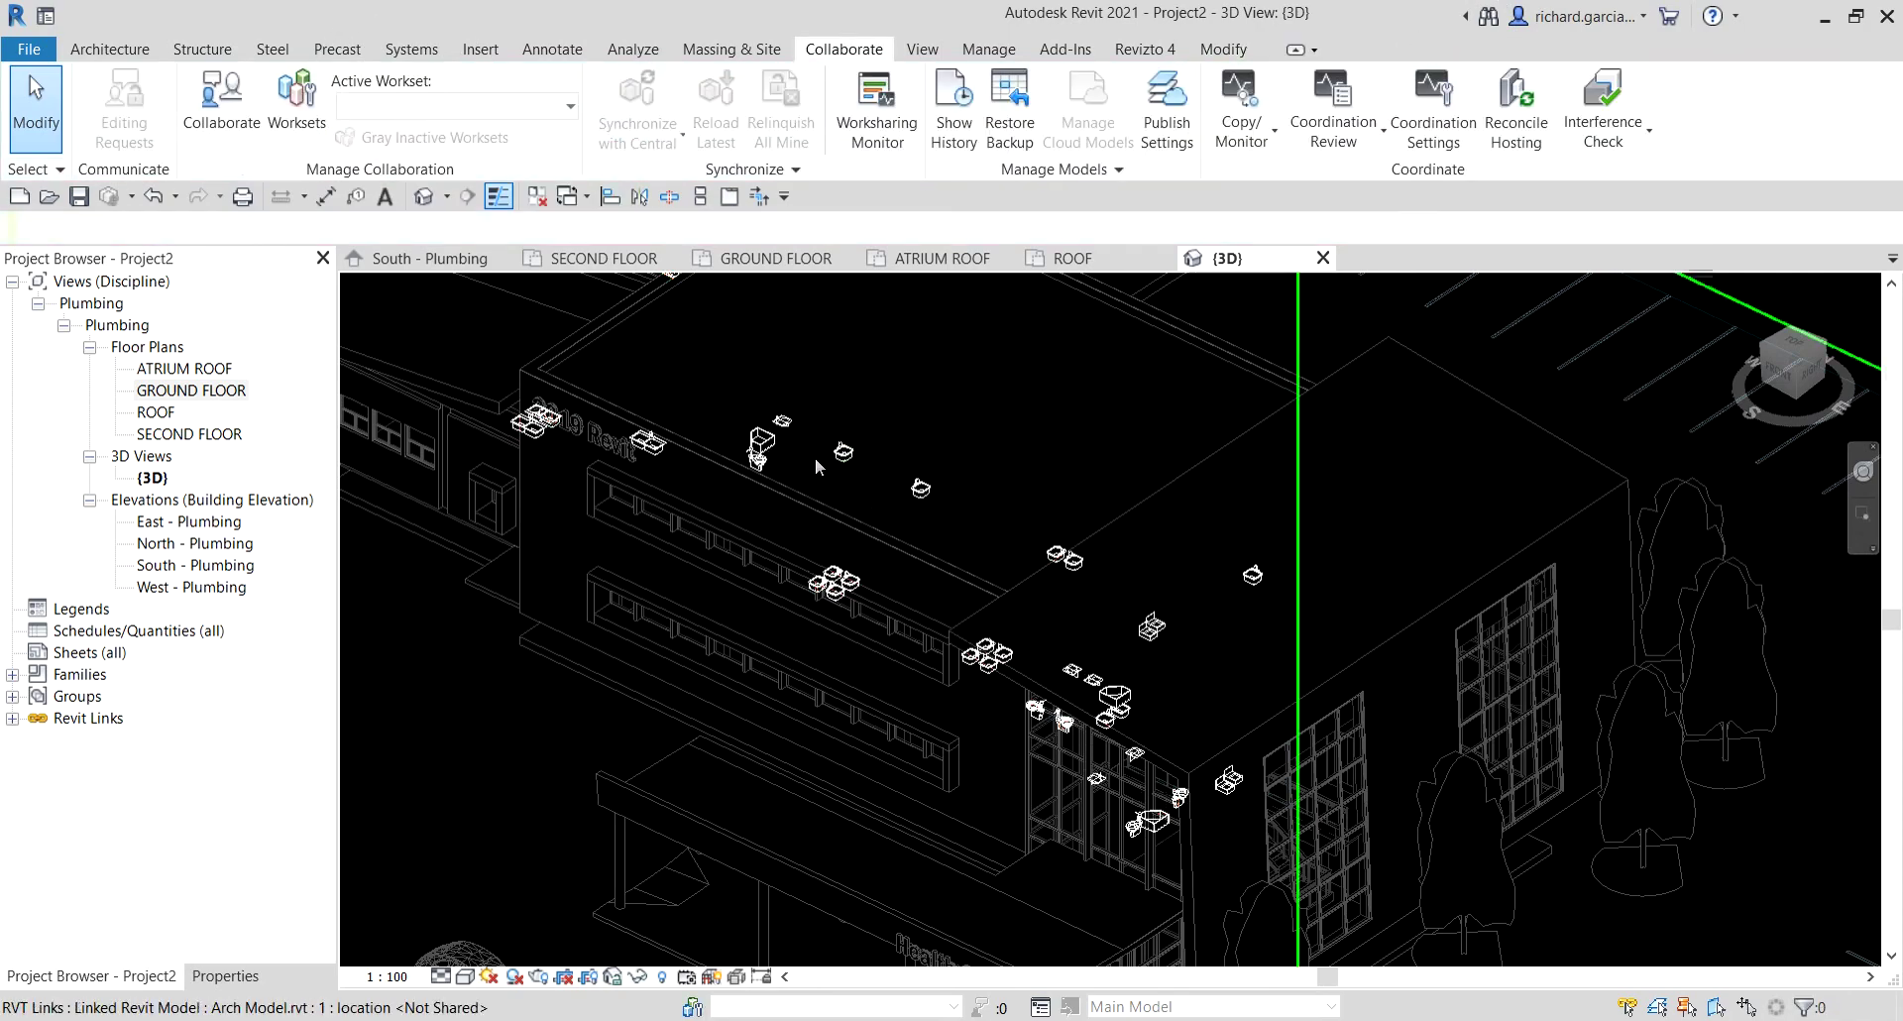
Open the GROUND FLOOR plan and select individual copied sinks in the central rooms to check that they are monitored.
{"action": "scroll", "coordinate": [854, 600], "scroll_direction": "up", "scroll_amount": 5}
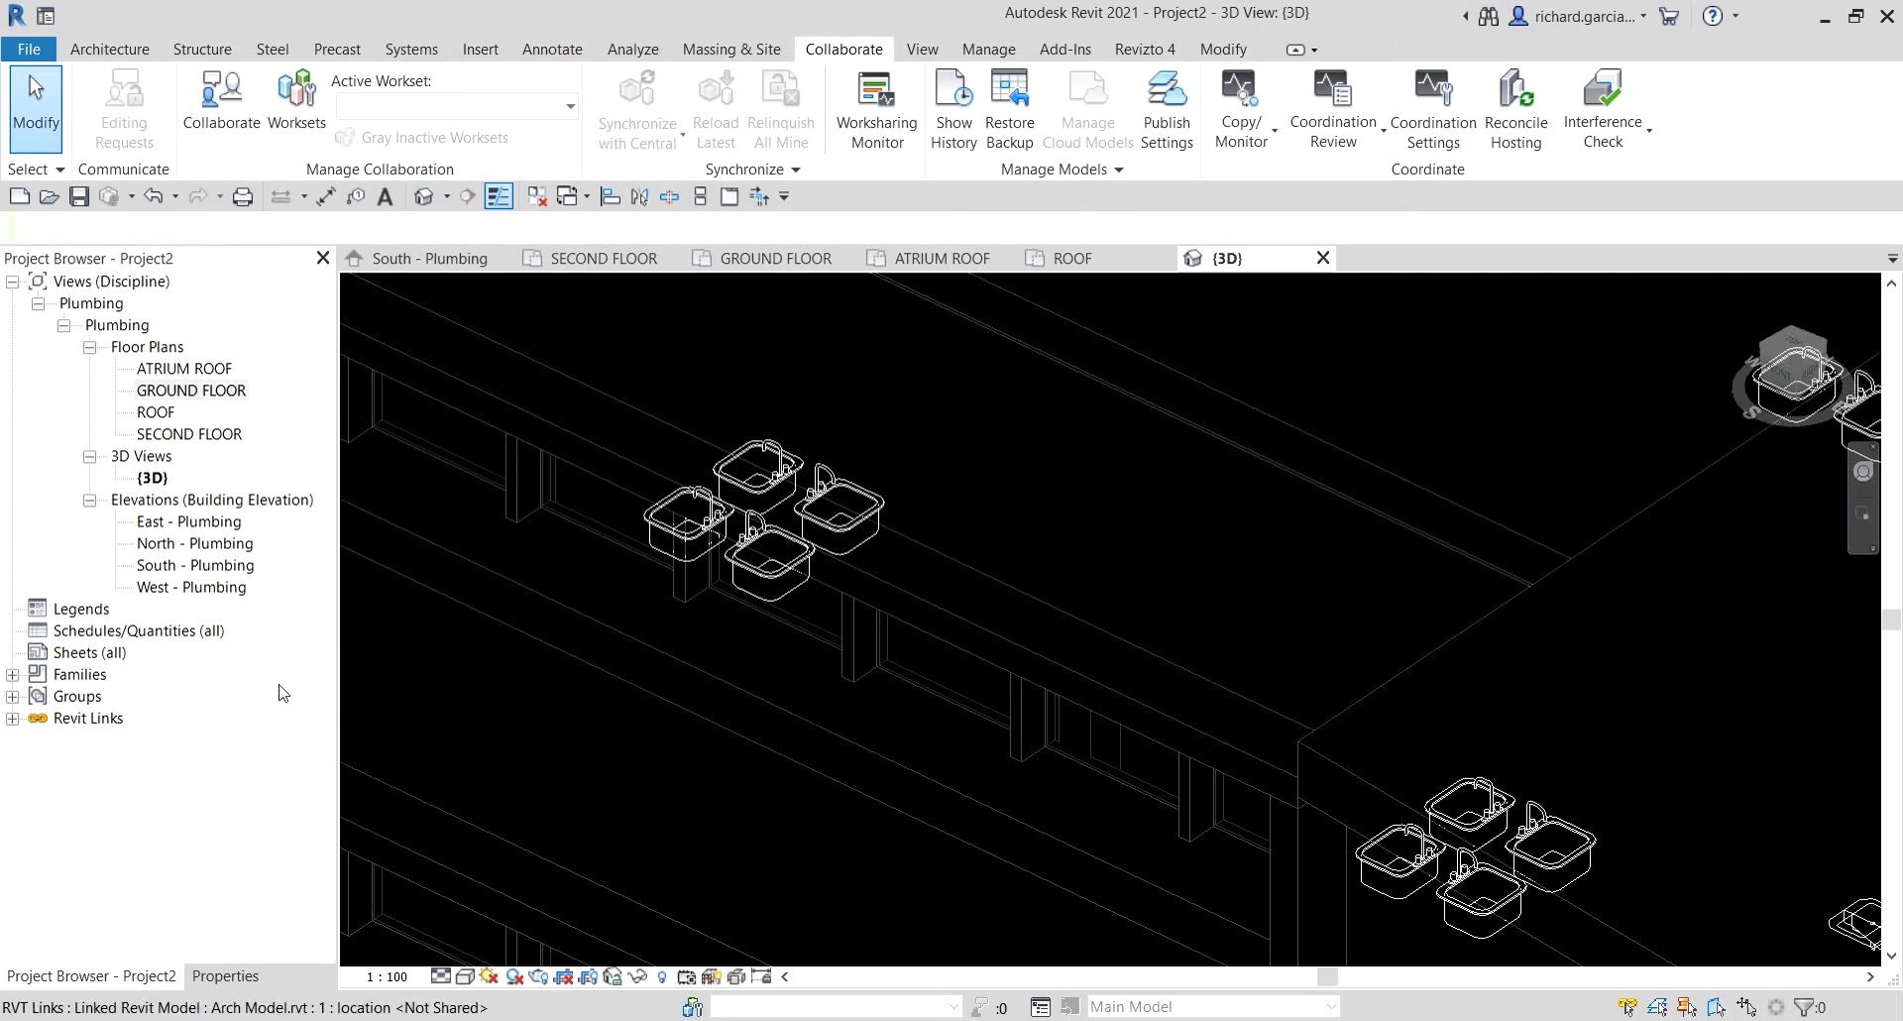
{"action": "double_click", "coordinate": [186, 389]}
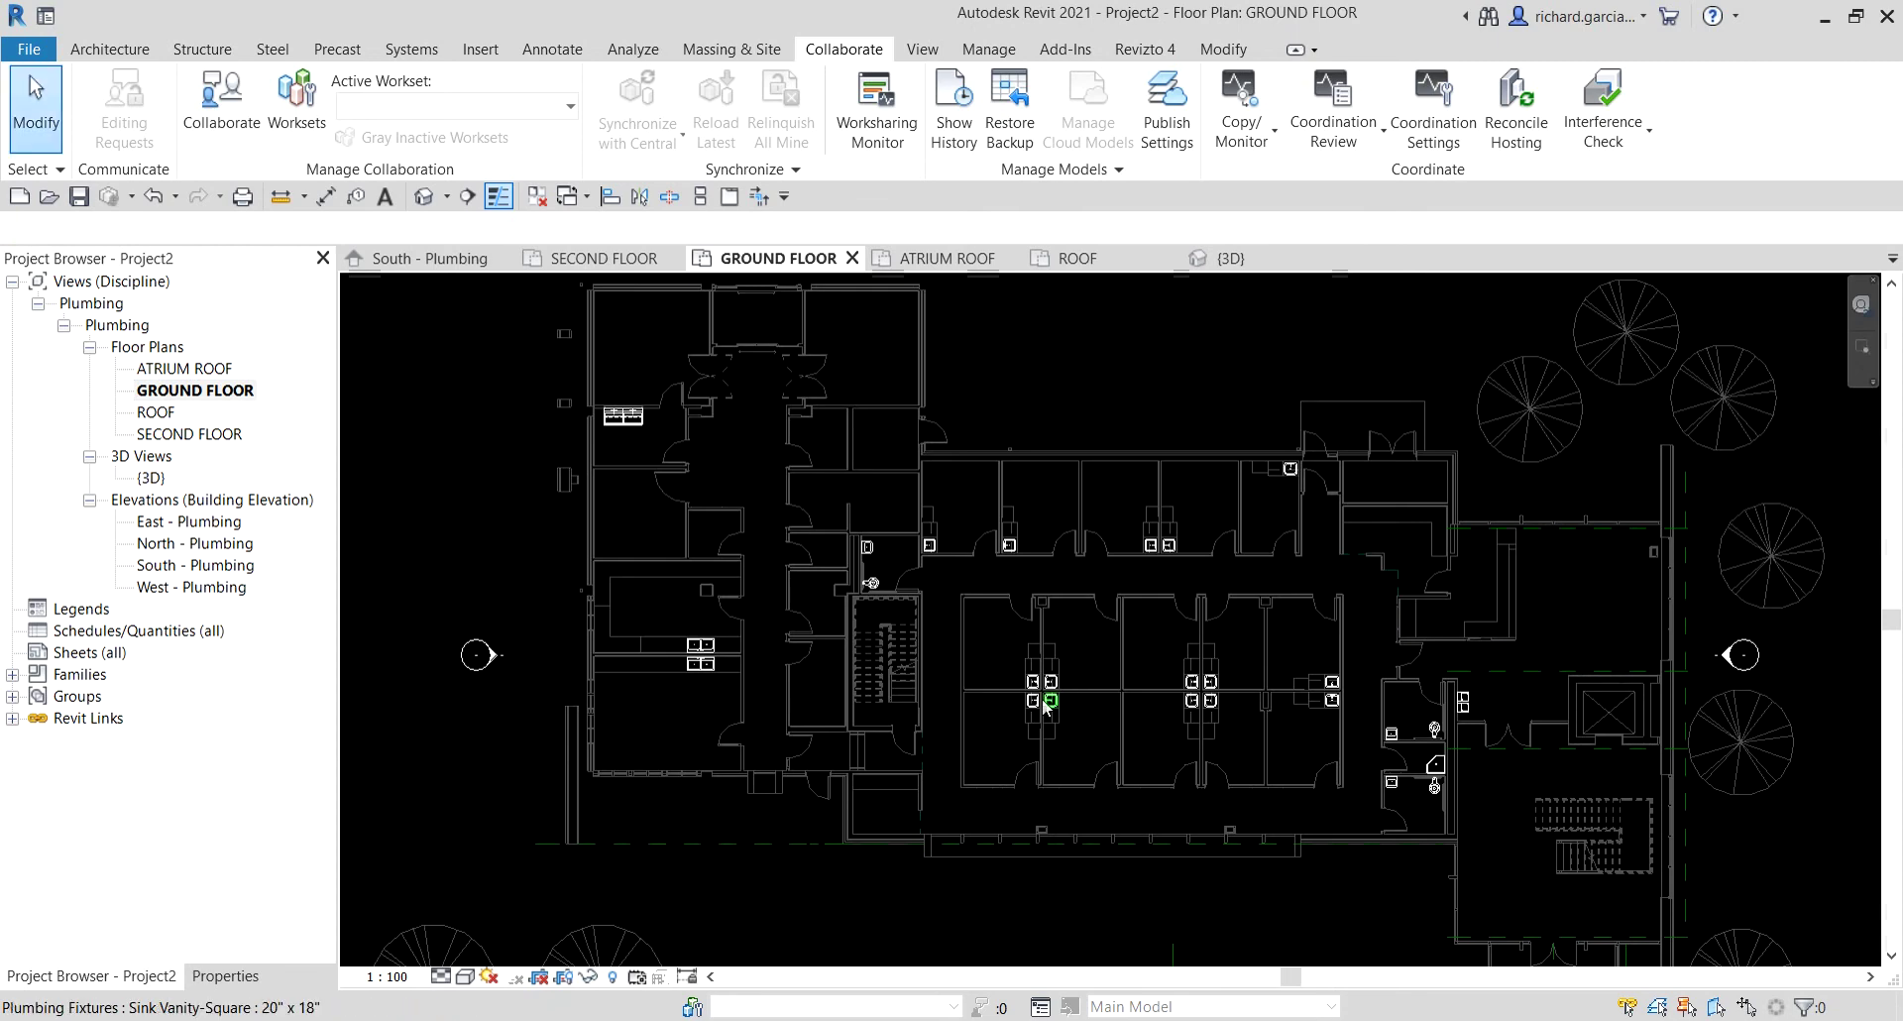
{"action": "scroll", "coordinate": [1051, 749], "scroll_direction": "up", "scroll_amount": 5}
{"action": "left_click", "coordinate": [1062, 707]}
{"action": "scroll", "coordinate": [1271, 656], "scroll_direction": "up", "scroll_amount": 3}
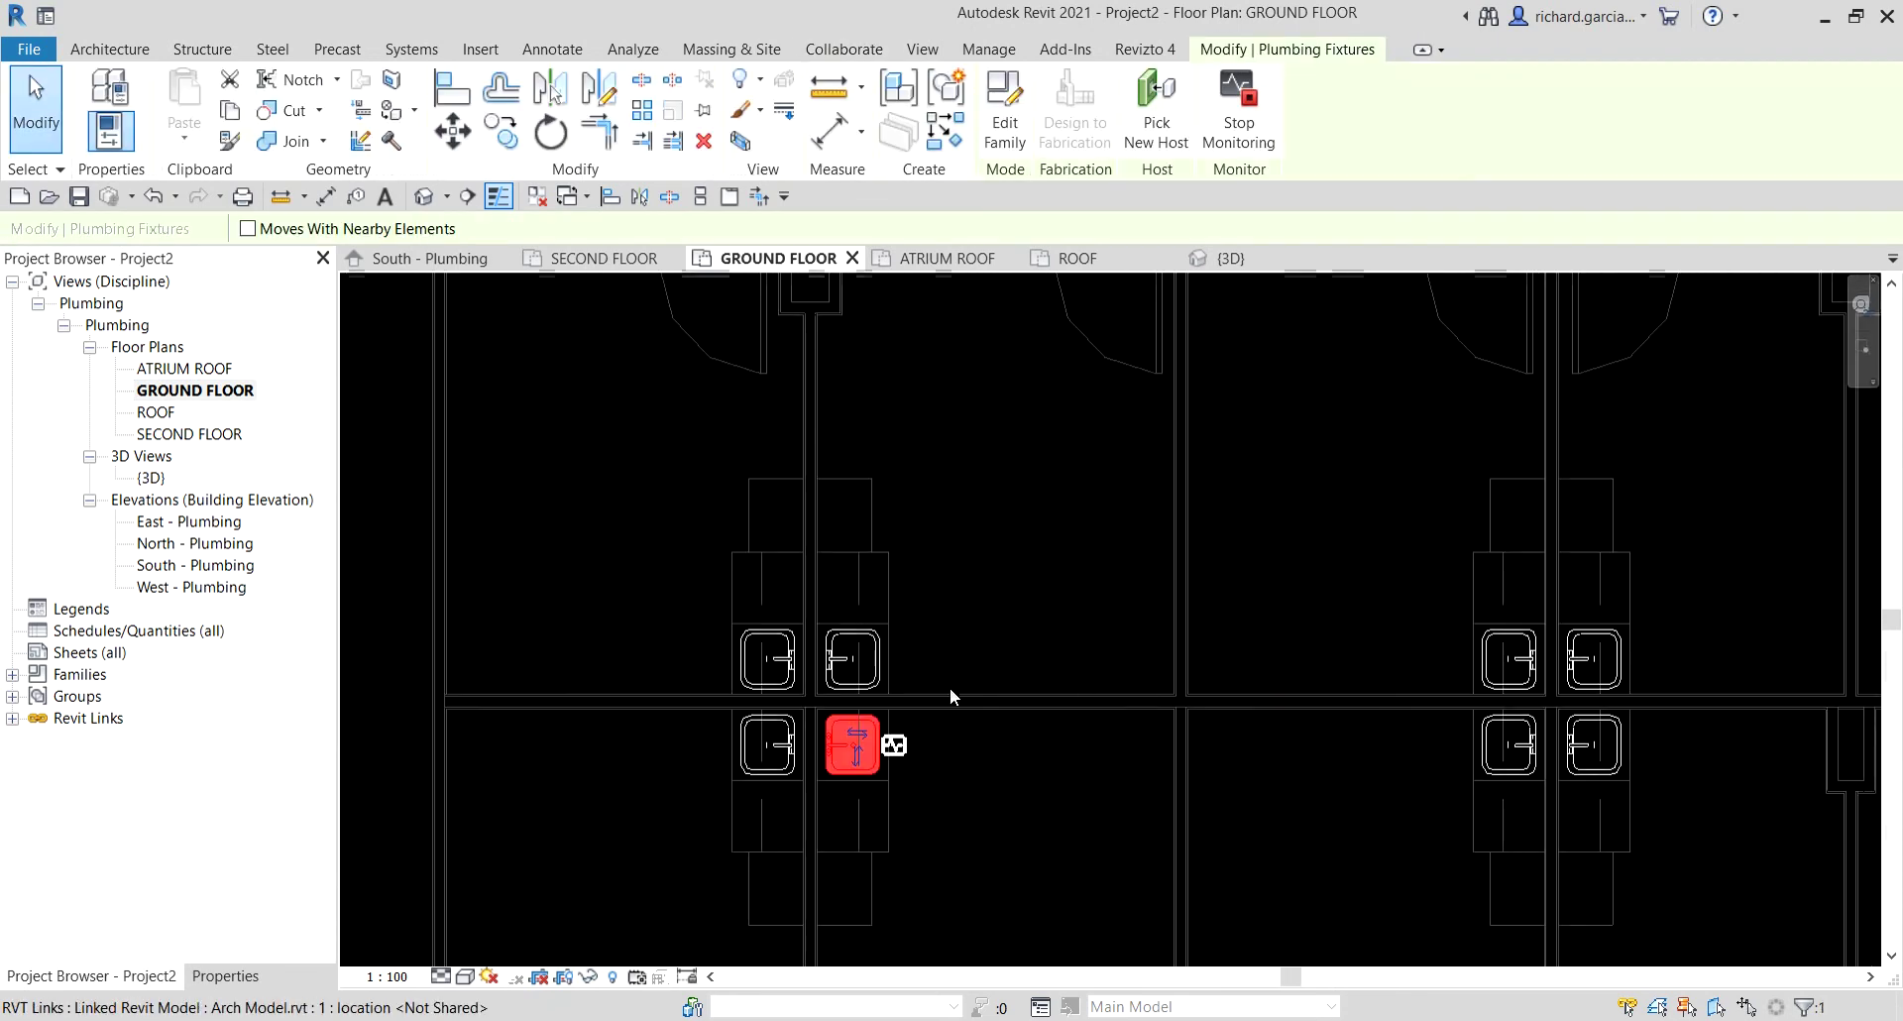
{"action": "left_click", "coordinate": [890, 674]}
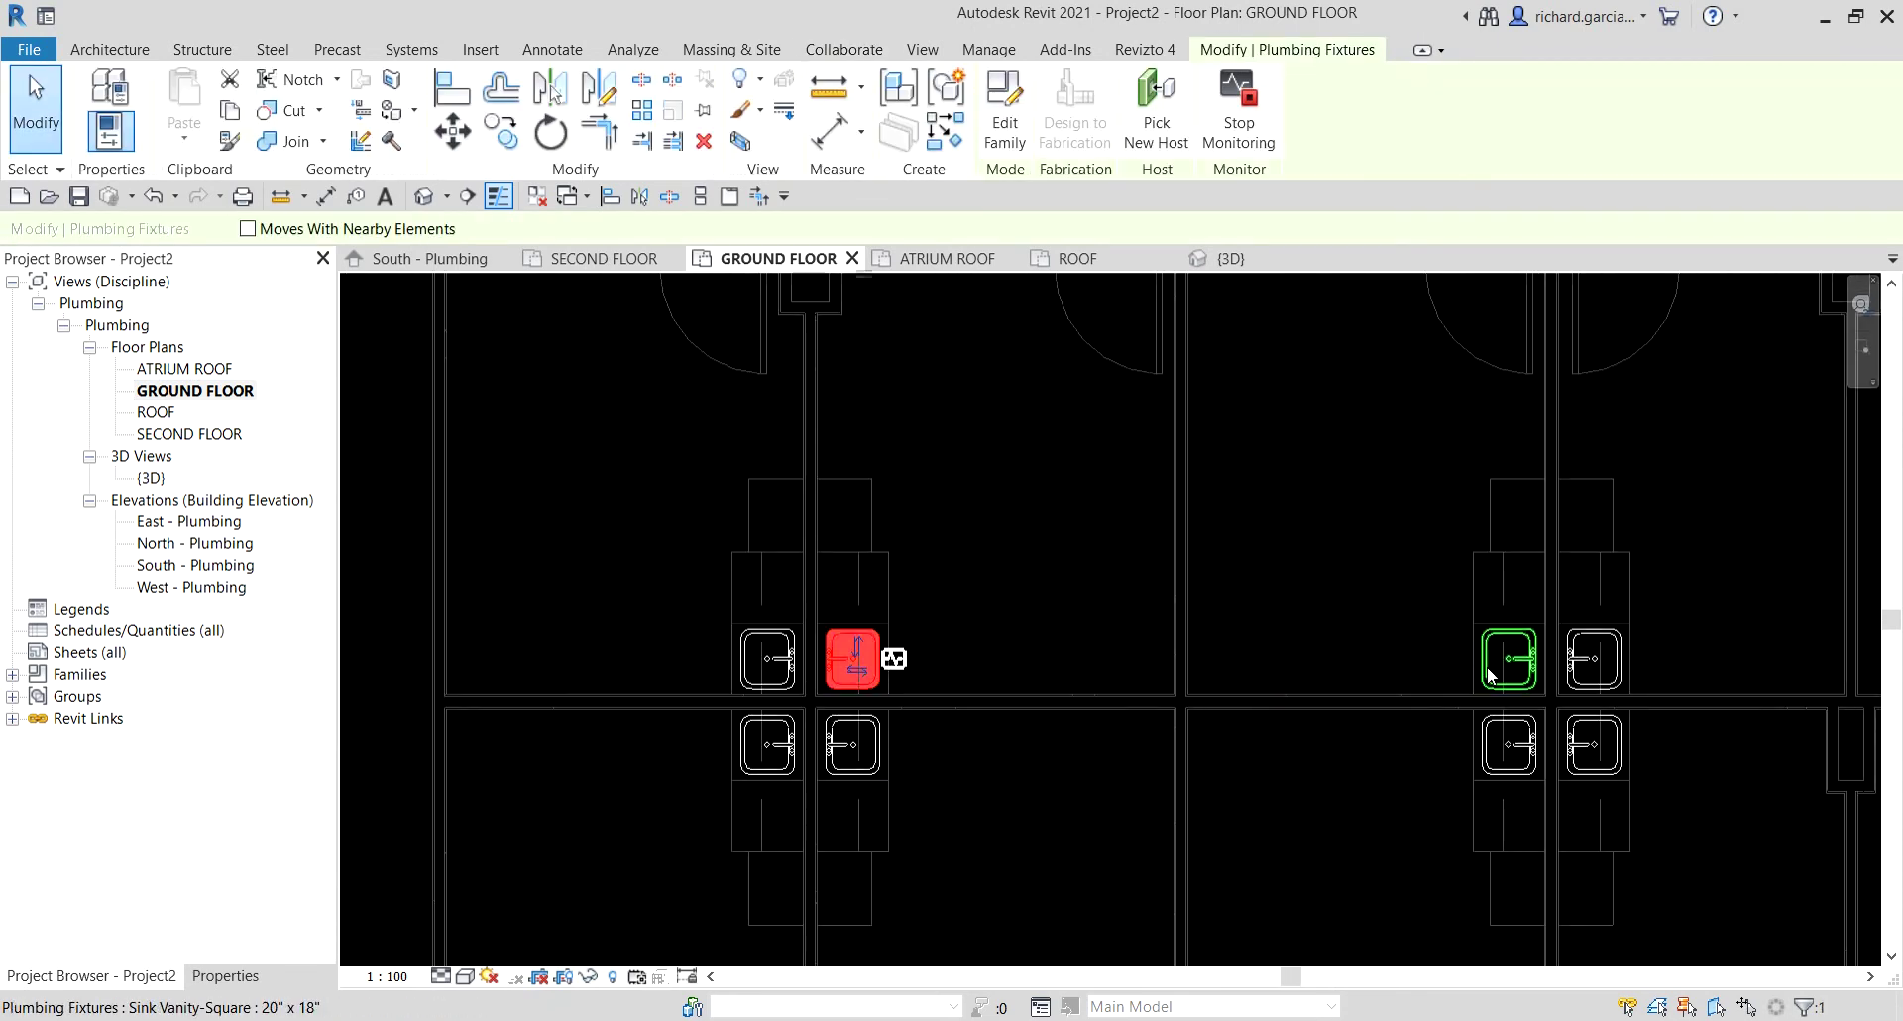
{"action": "left_click", "coordinate": [1526, 662]}
{"action": "scroll", "coordinate": [1401, 620], "scroll_direction": "down", "scroll_amount": 10}
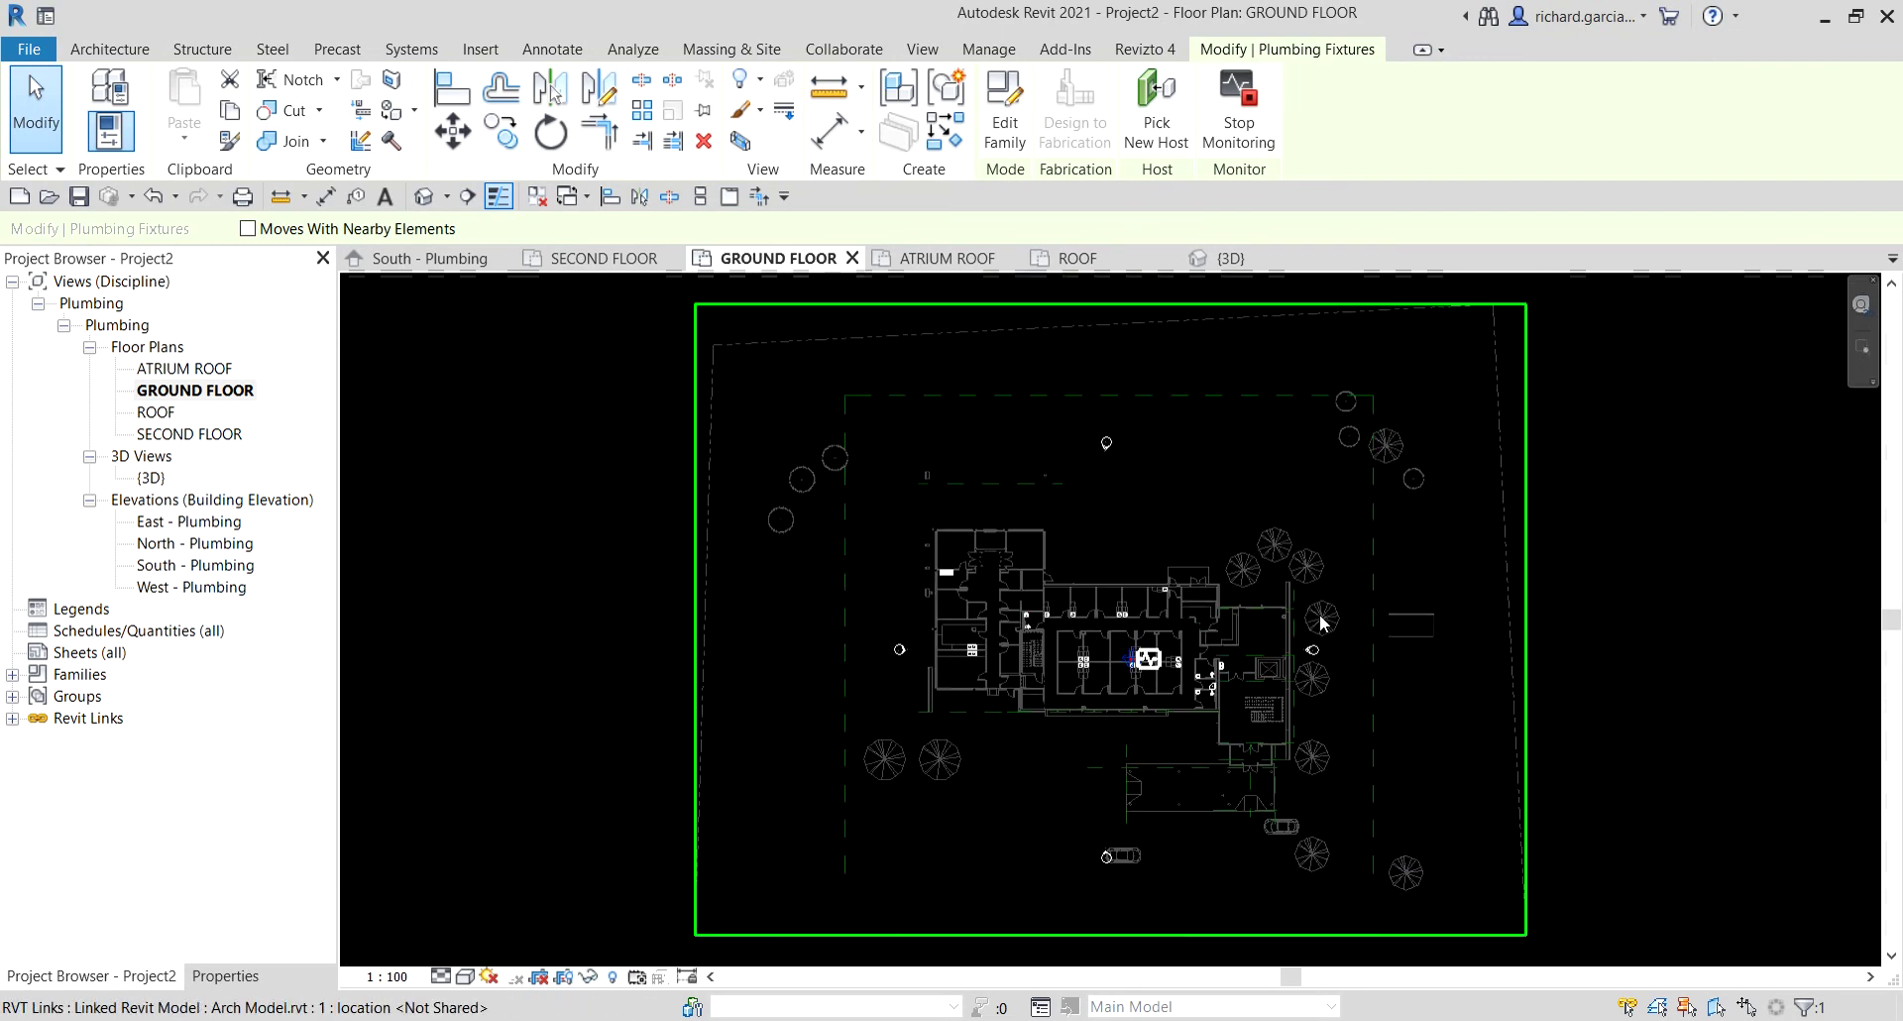
{"action": "key", "text": "Escape"}
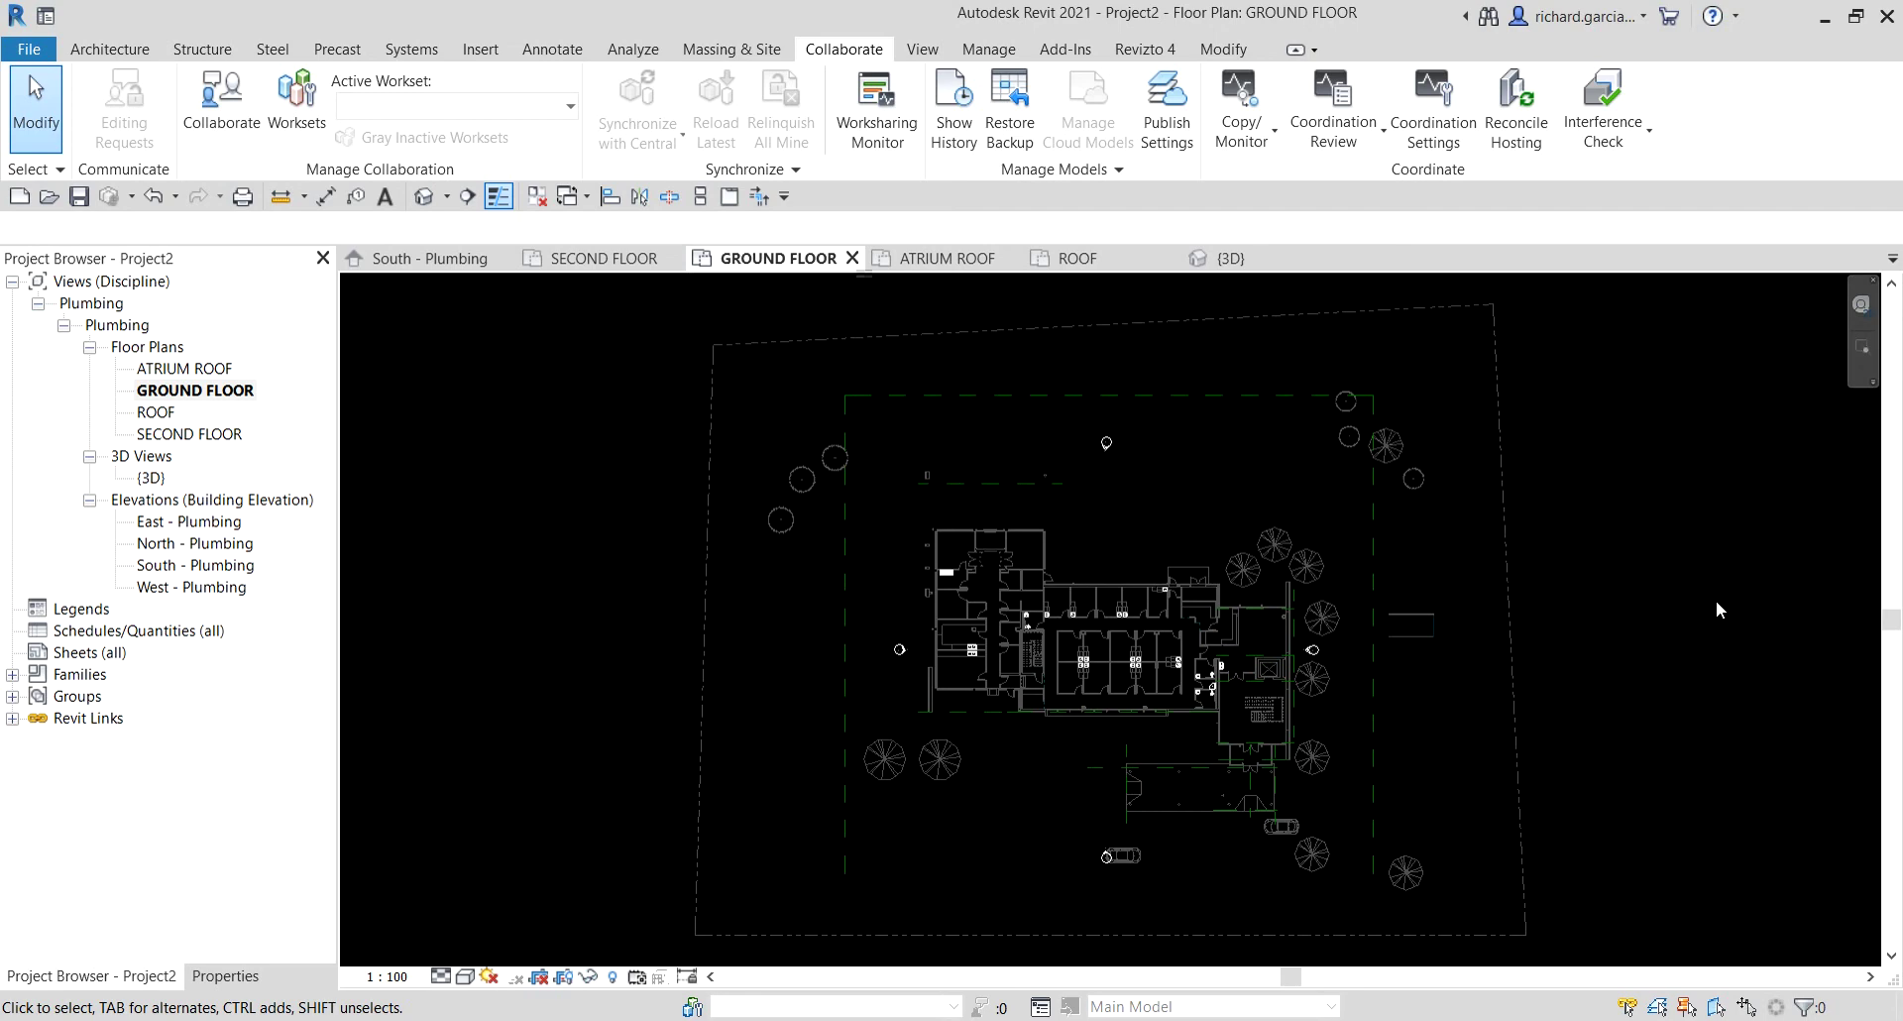
Close all inactive views, keeping only the GROUND FLOOR plan open and framed on the building.
{"action": "left_click", "coordinate": [538, 197]}
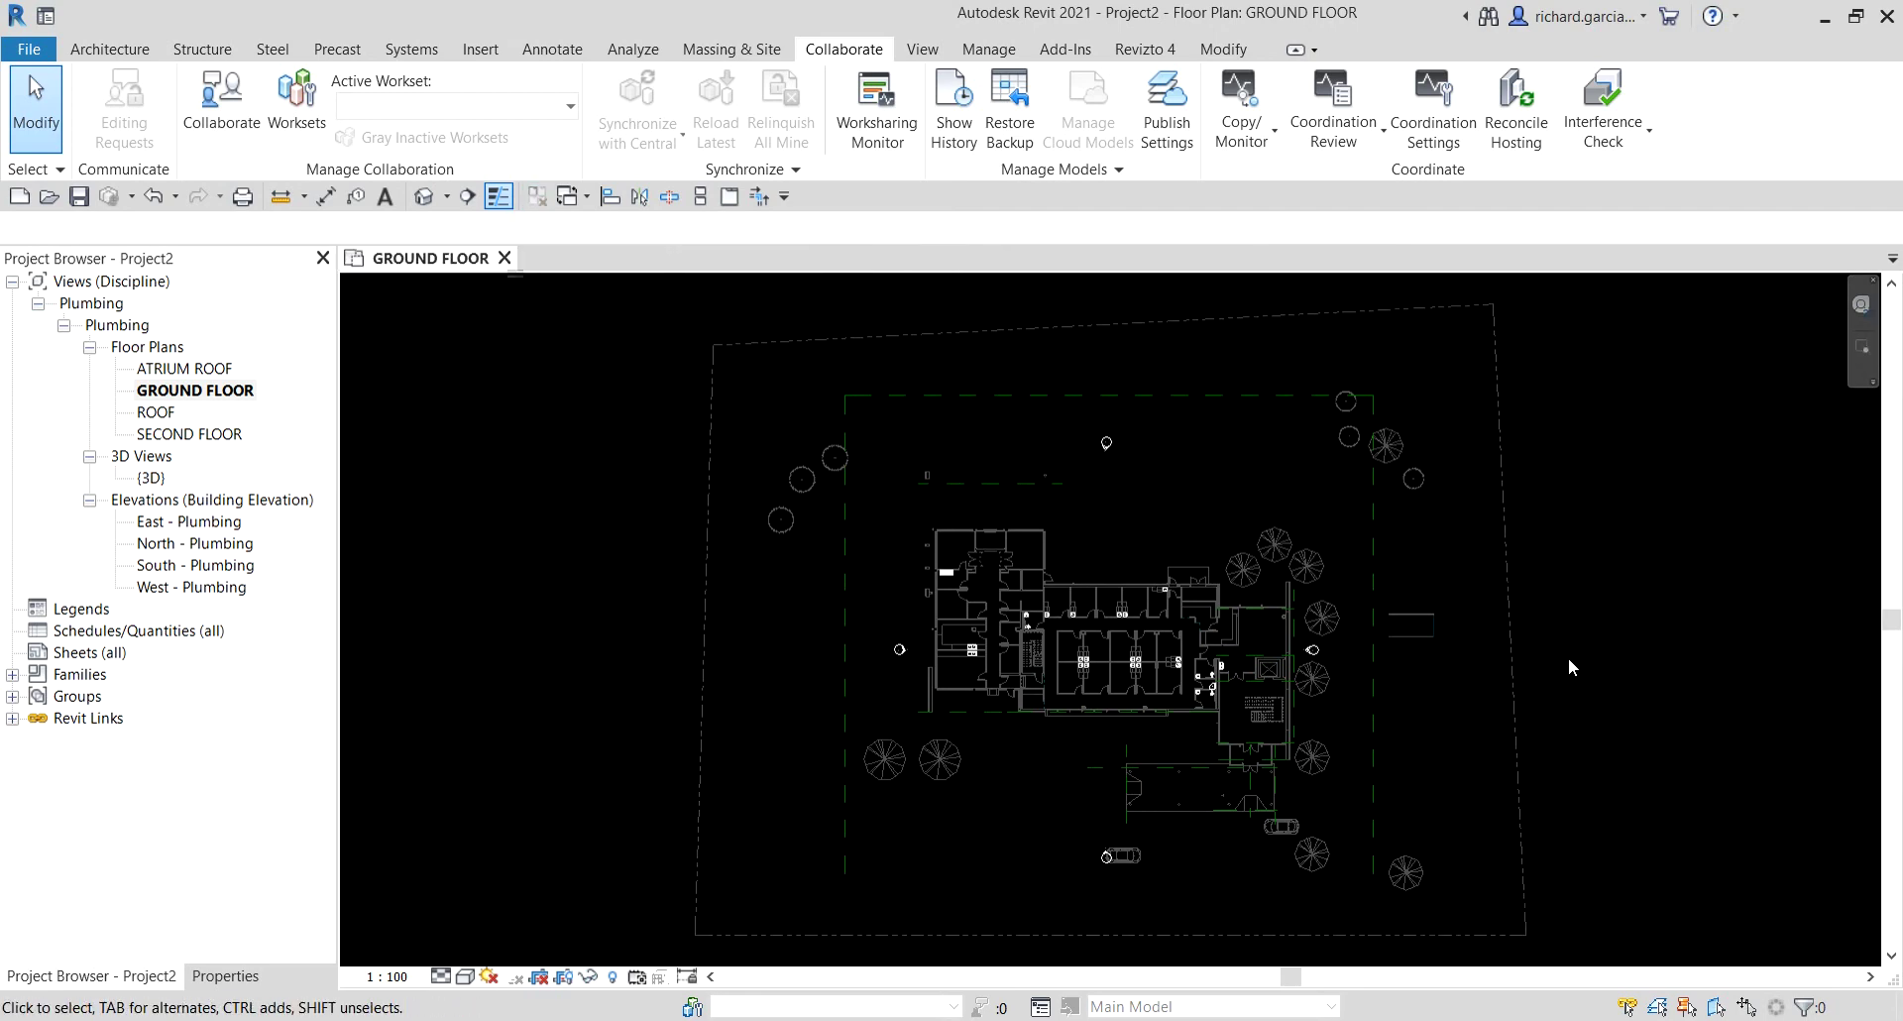
{"action": "scroll", "coordinate": [1114, 646], "scroll_direction": "up", "scroll_amount": 3}
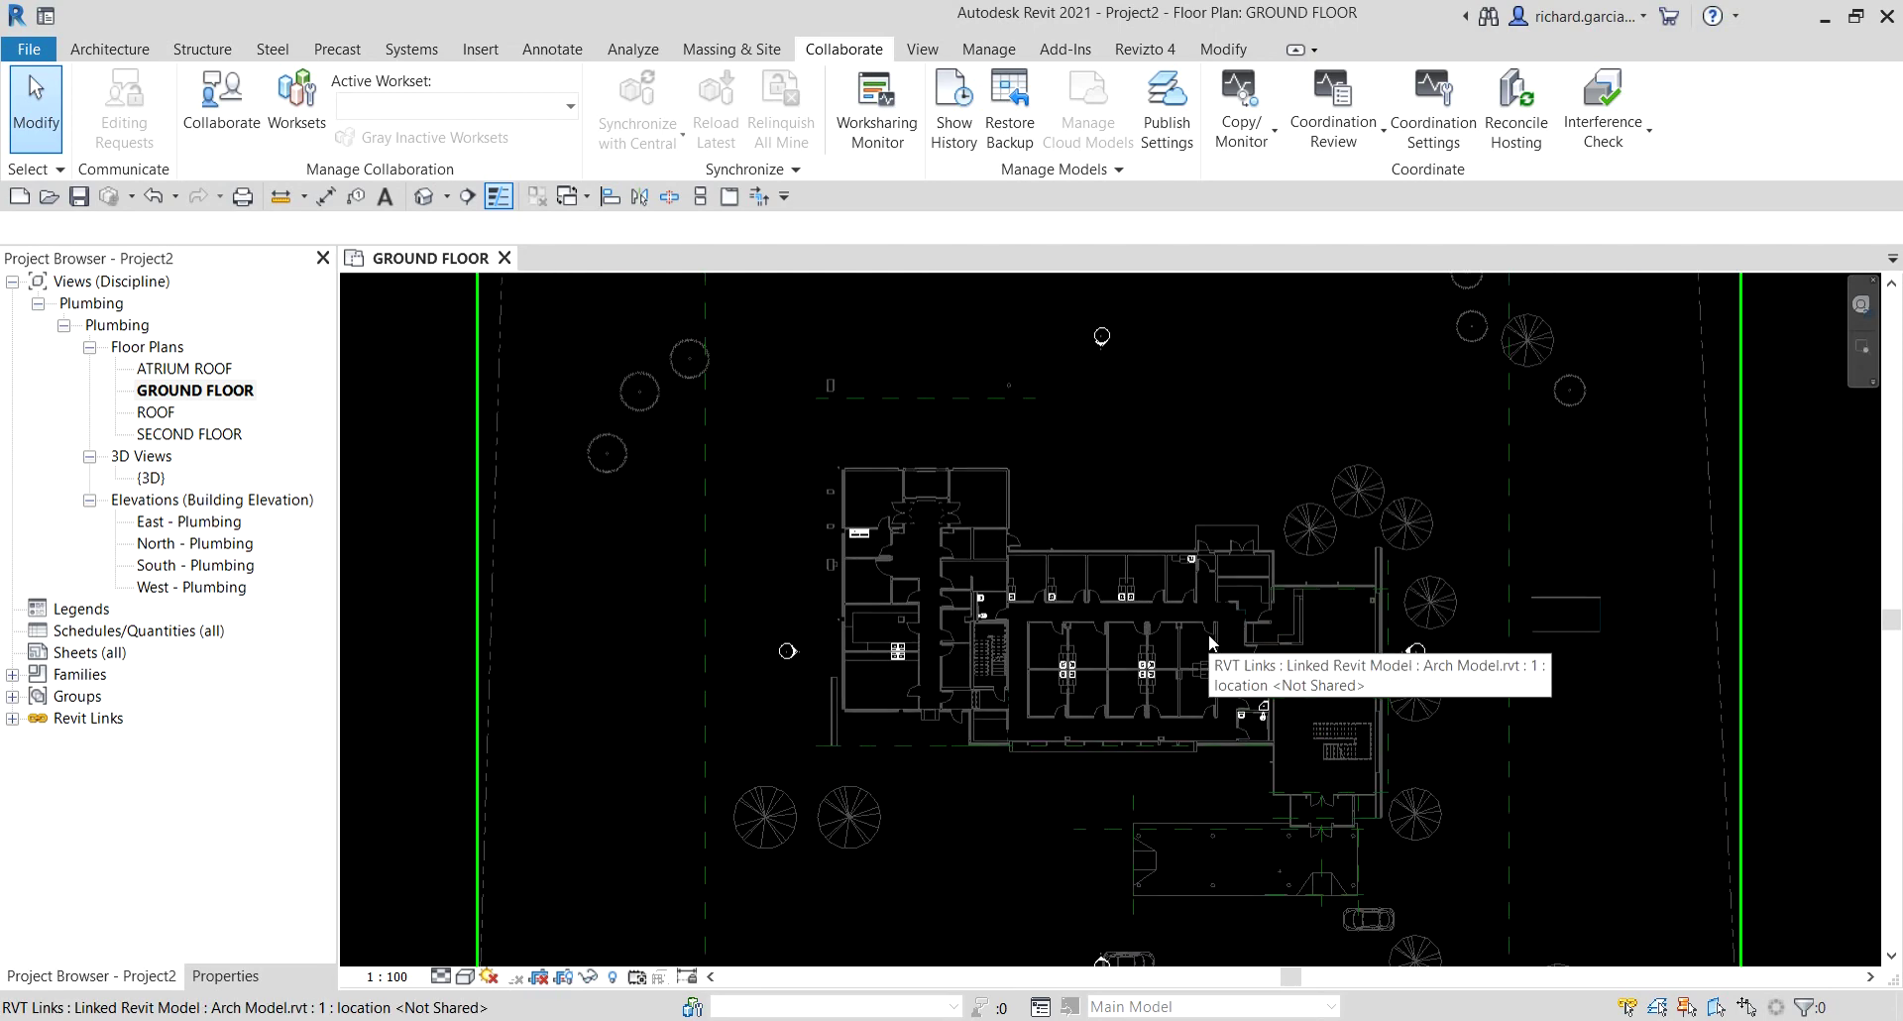
{"action": "scroll", "coordinate": [1288, 595], "scroll_direction": "up", "scroll_amount": 2}
{"action": "middle_click_drag", "start_coordinate": [1249, 551], "coordinate": [1233, 448]}
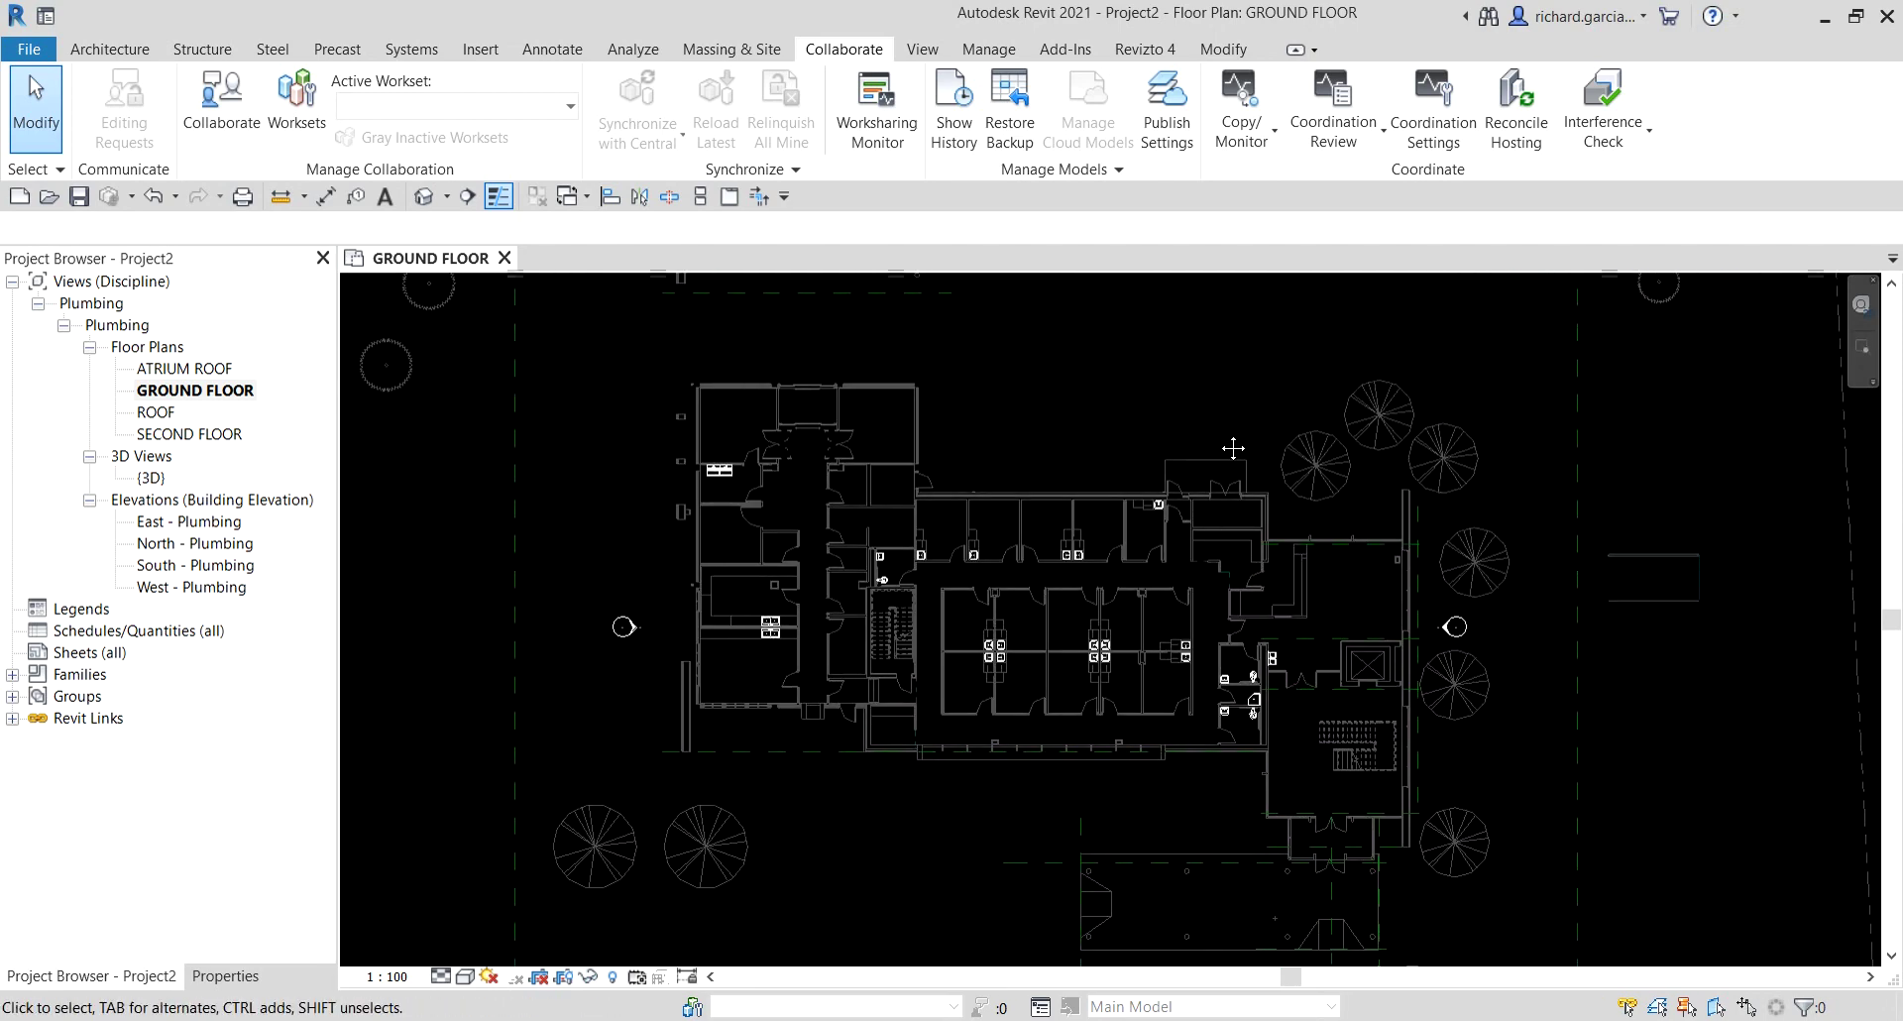